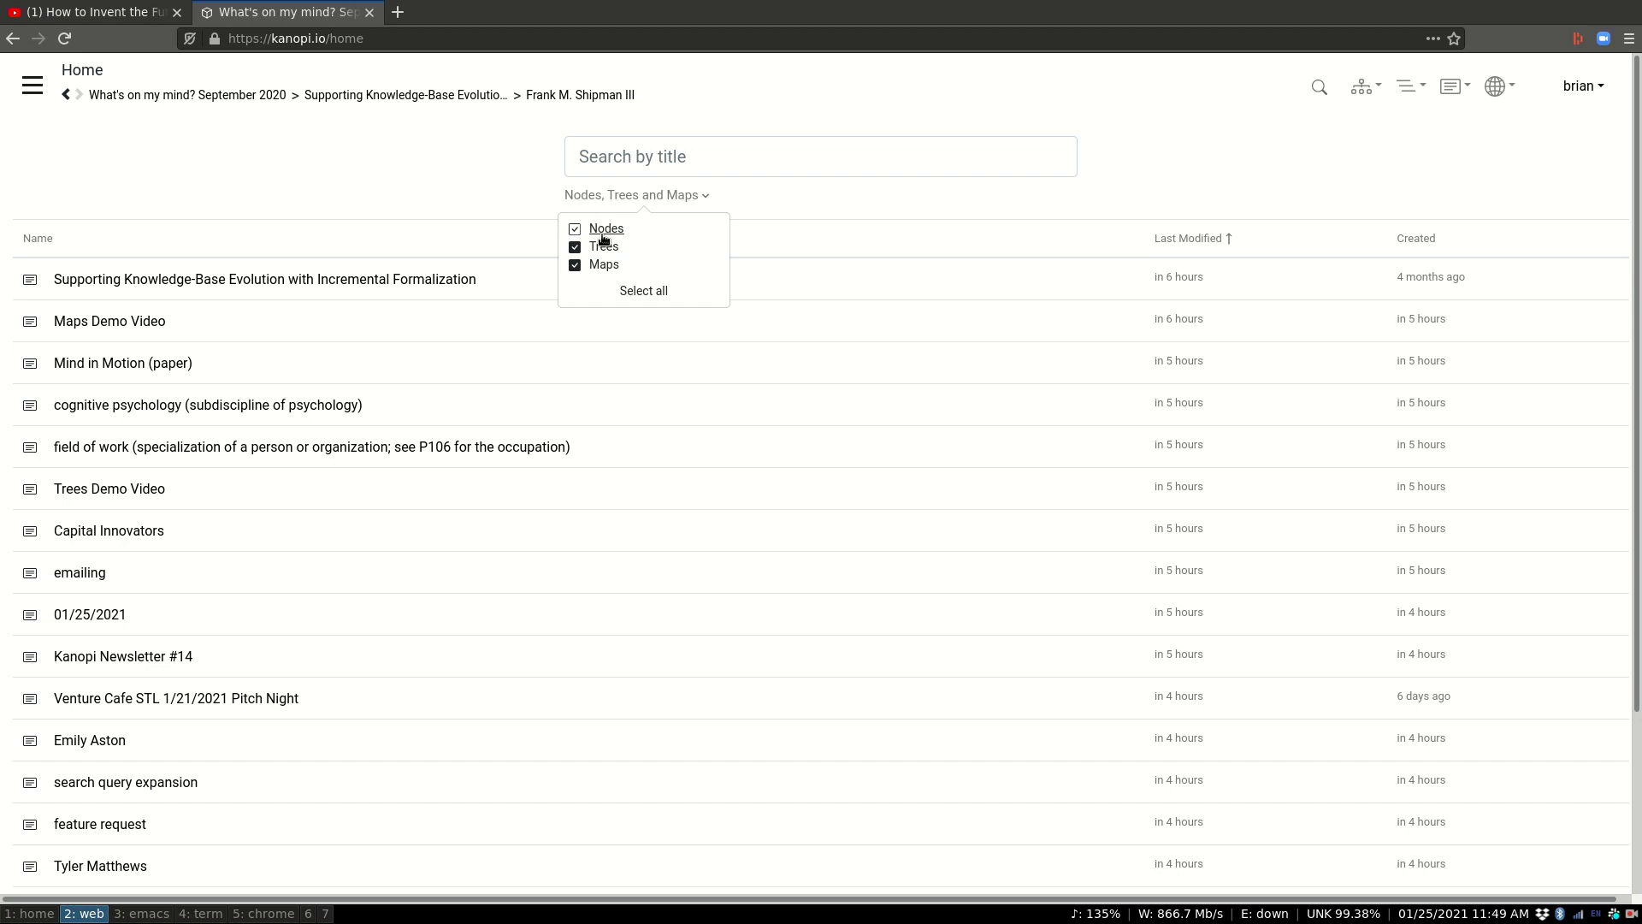
- Filter the home list to show only maps and look through the existing ones
left_click(602, 267)
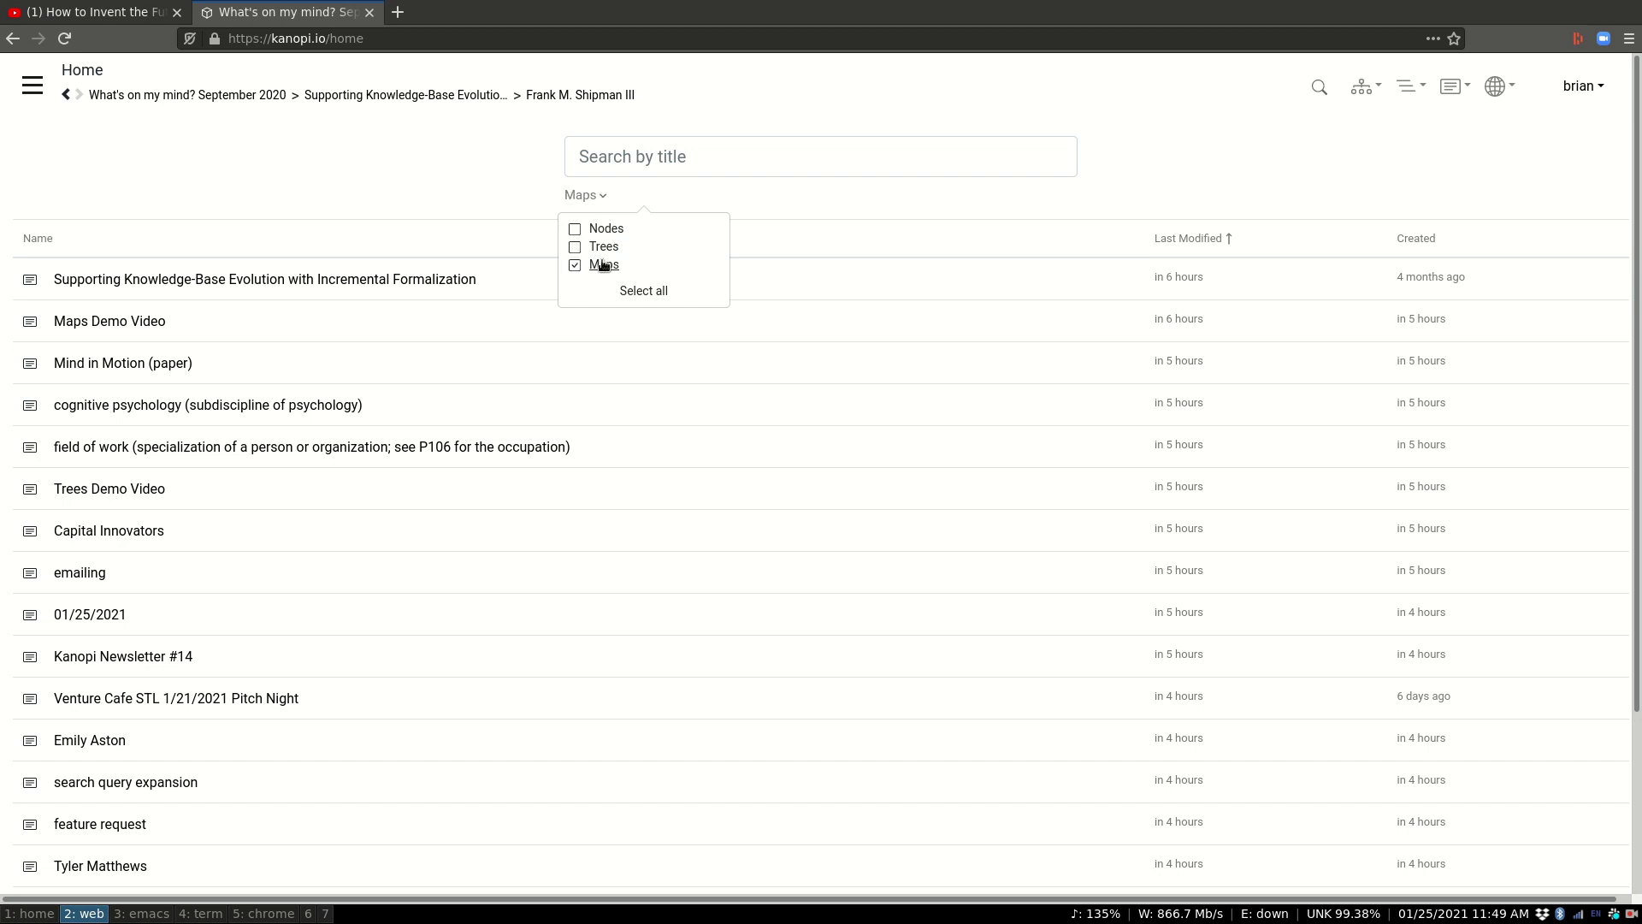
left_click(596, 195)
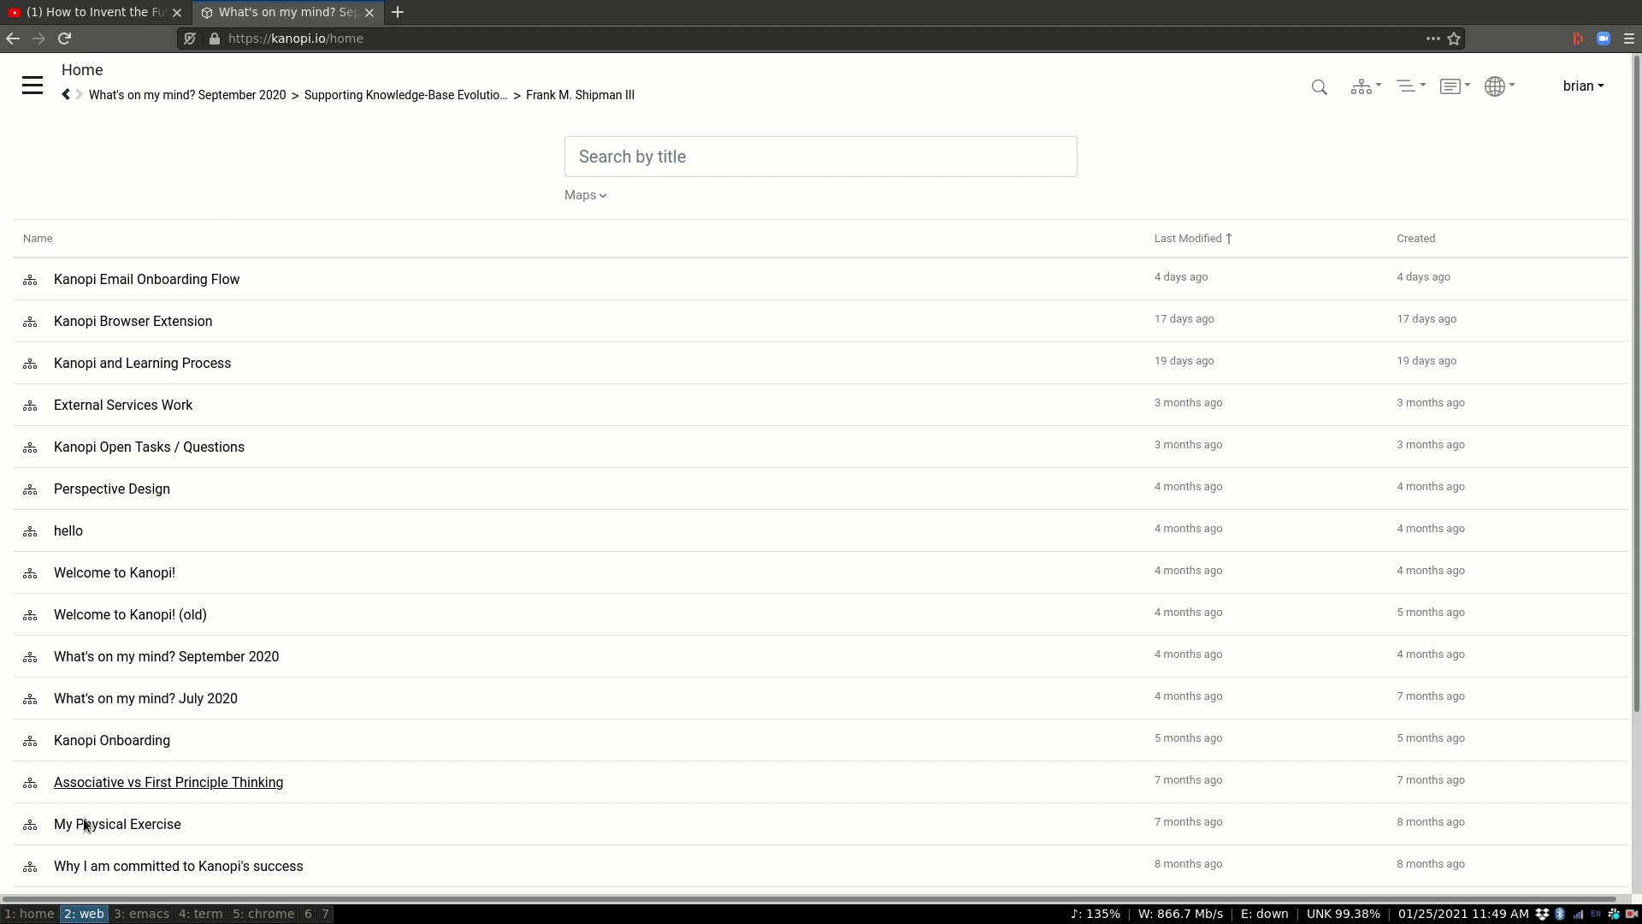
scroll(89, 875, "down", 2)
scroll(135, 588, "up", 2)
scroll(135, 402, "down", 1)
scroll(134, 473, "down", 3)
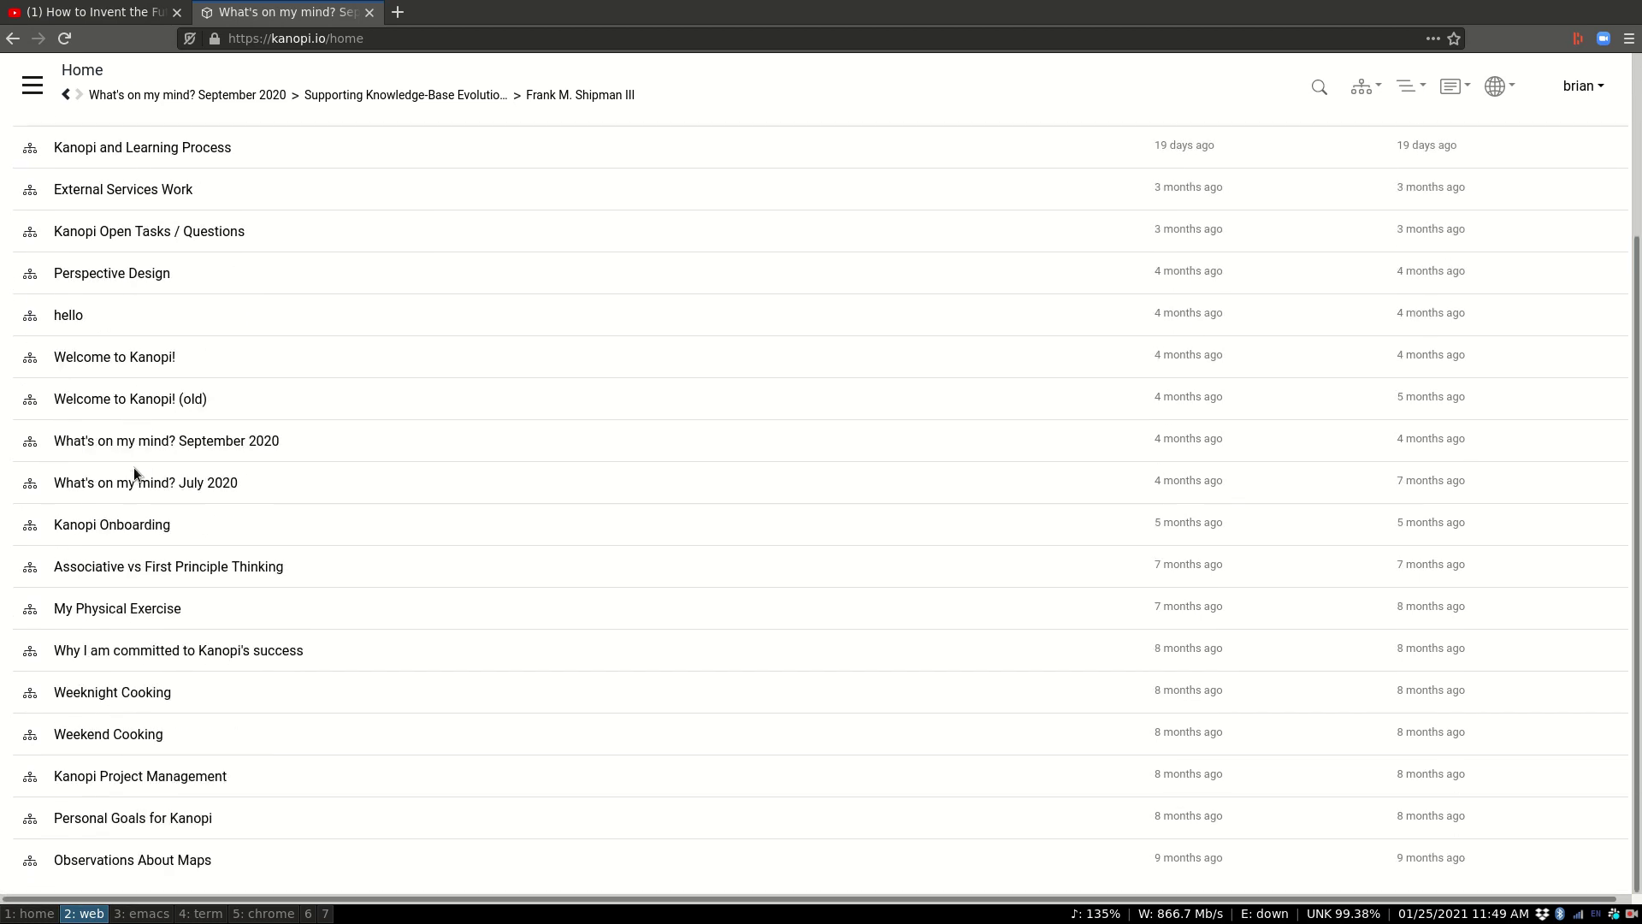
scroll(158, 573, "up", 4)
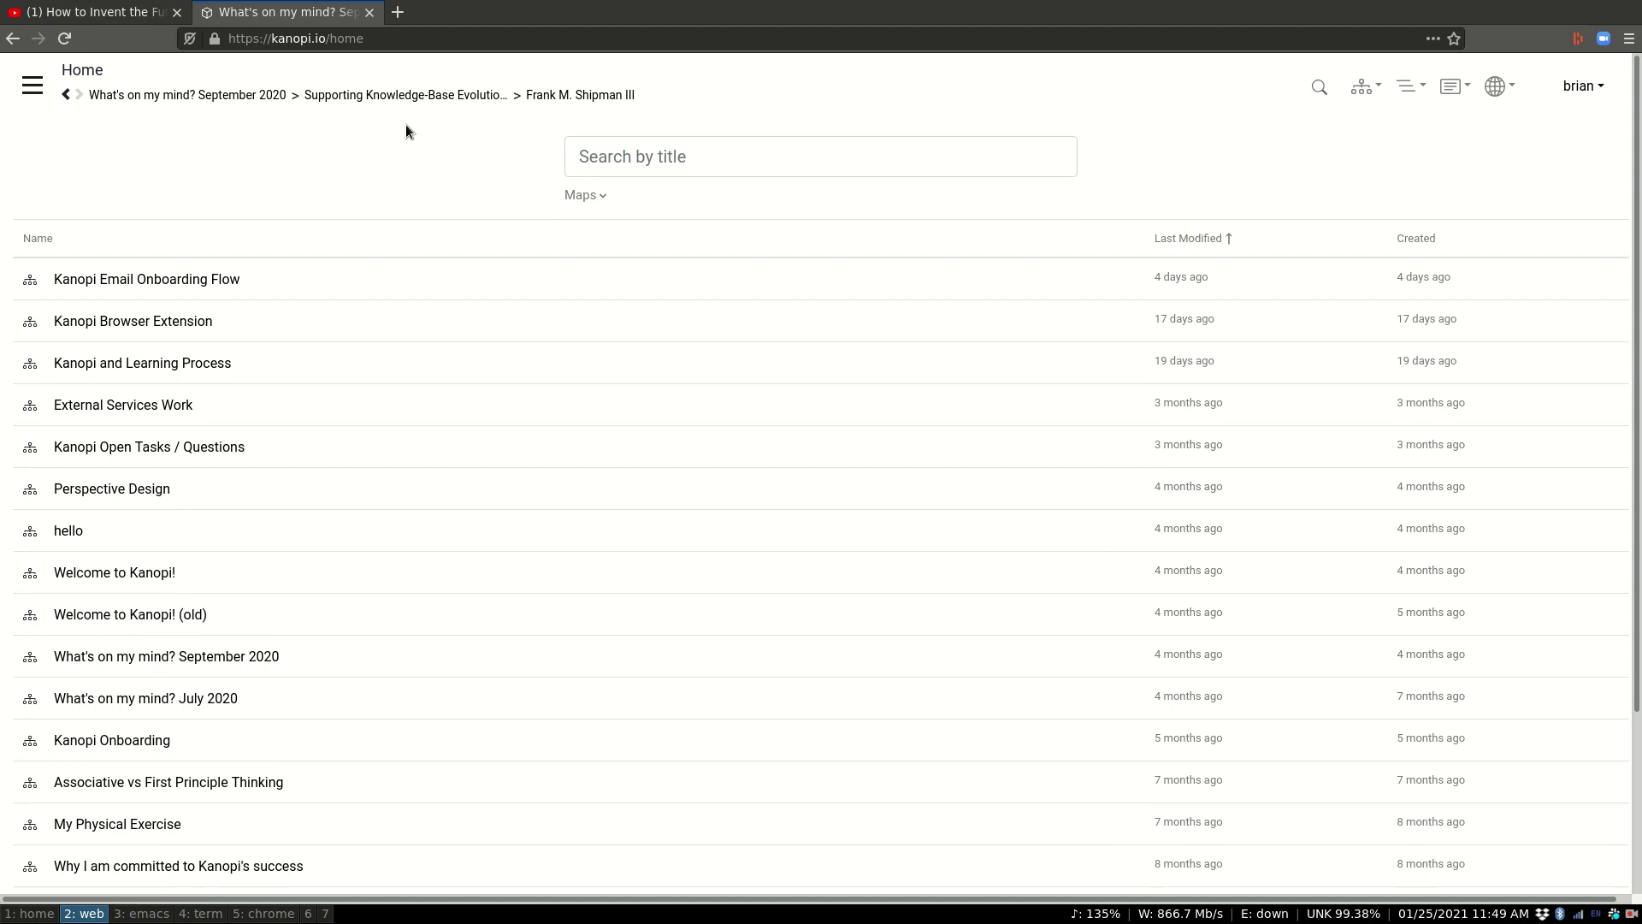
- Create a new map and title it "What jobs do i hire Maps for?"
left_click(1365, 86)
left_click(1330, 156)
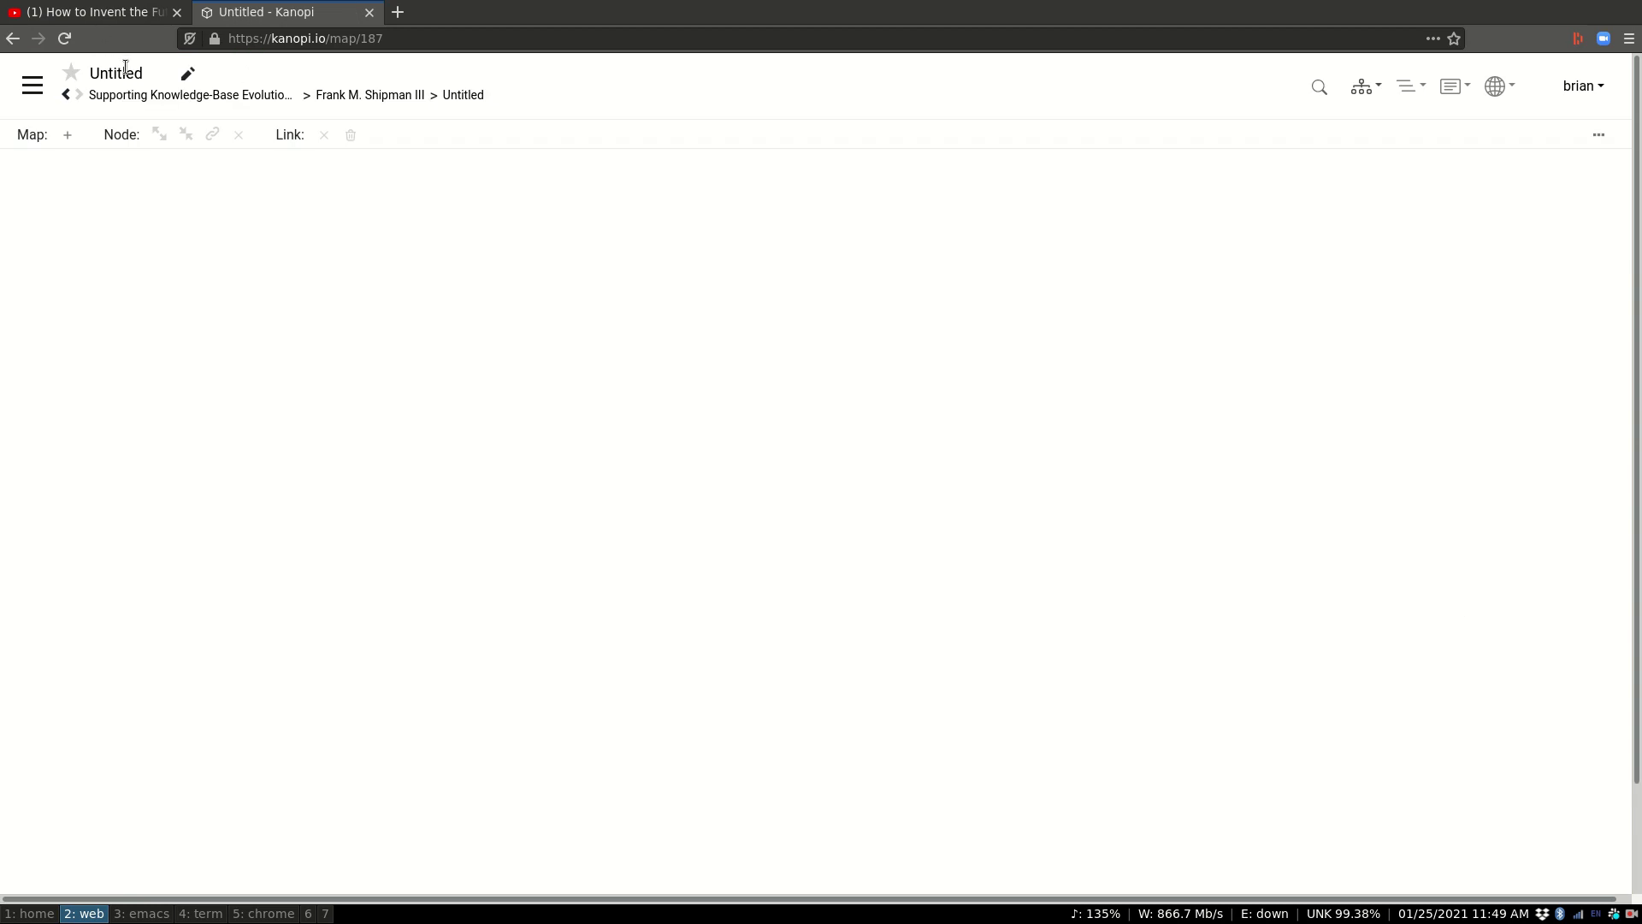
double_click(134, 77)
type("What jobs")
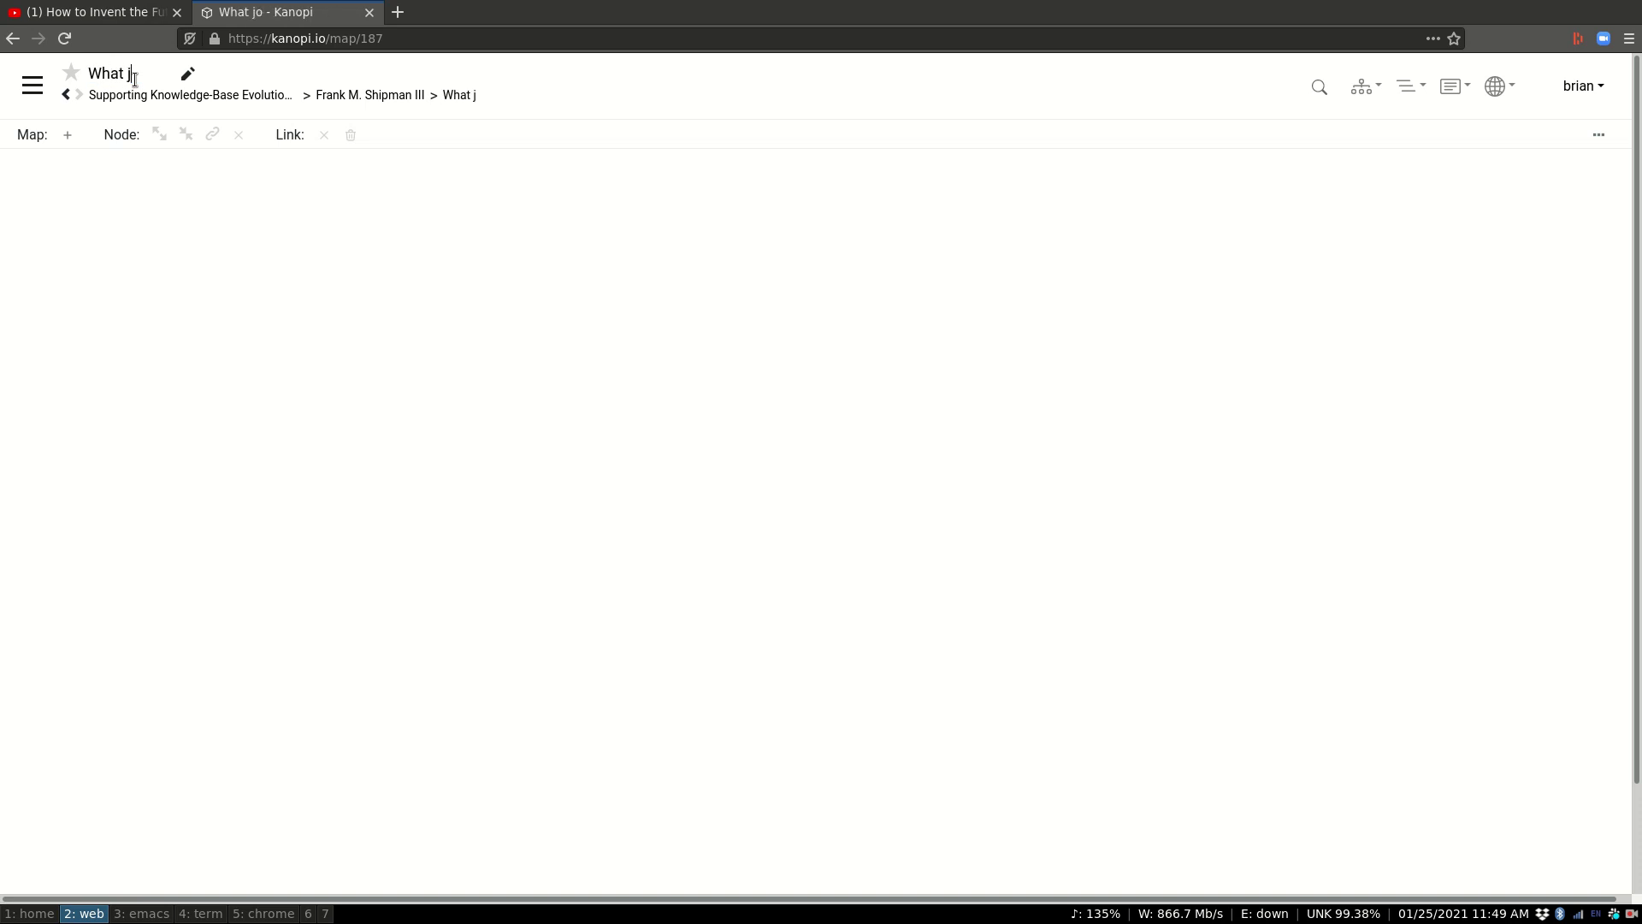
type(" do i hire ")
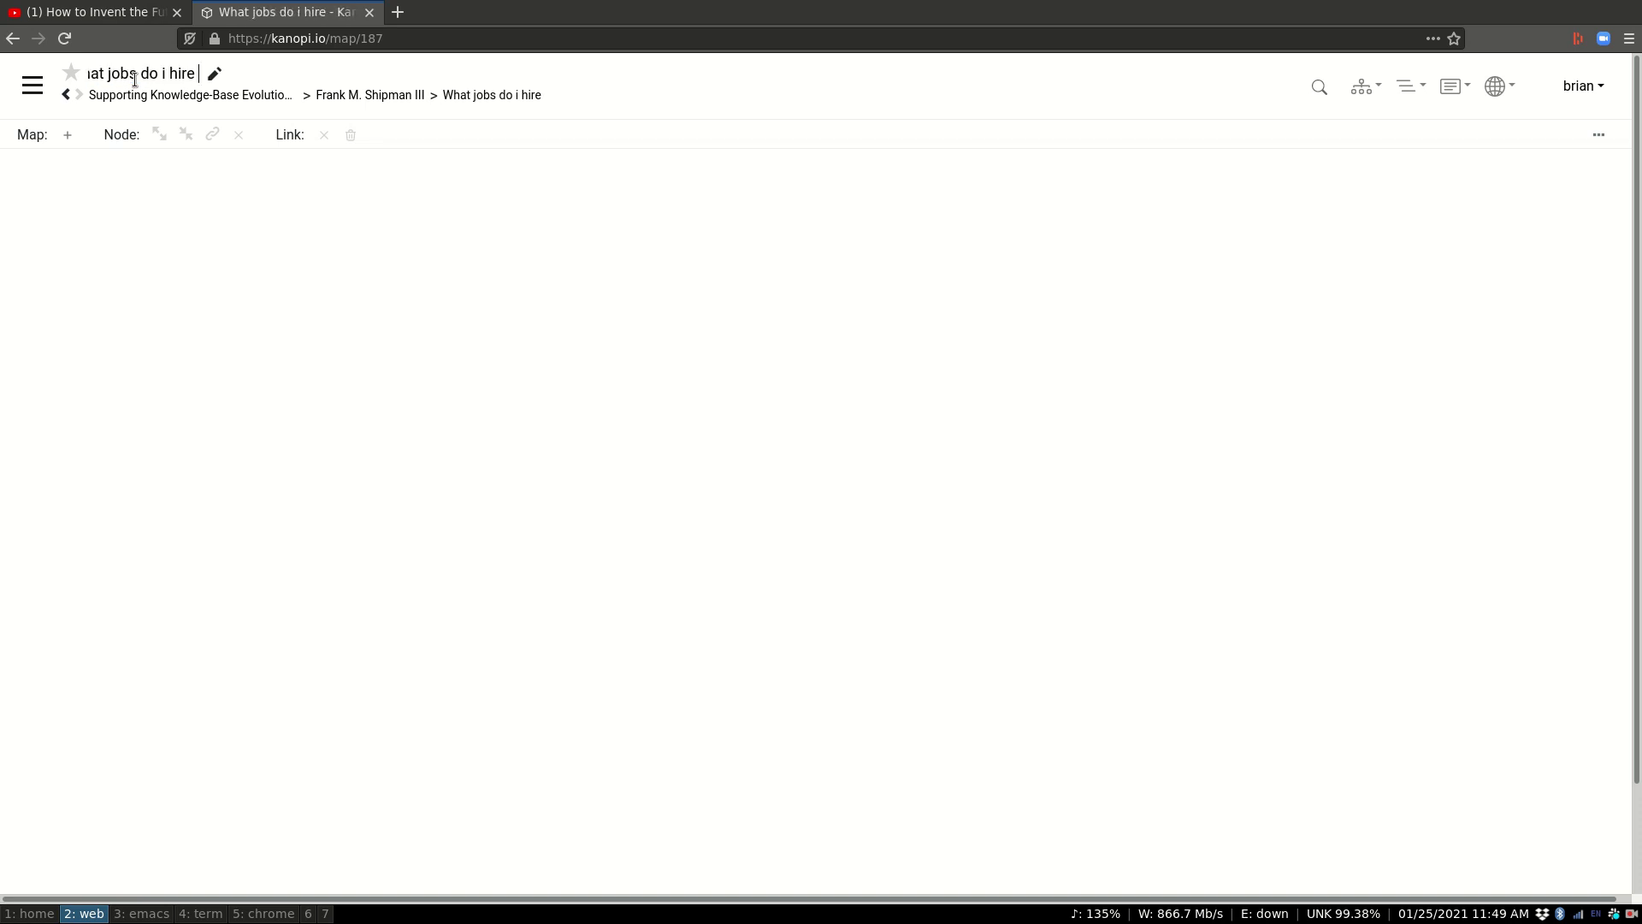
type("Maps for?")
key("Return")
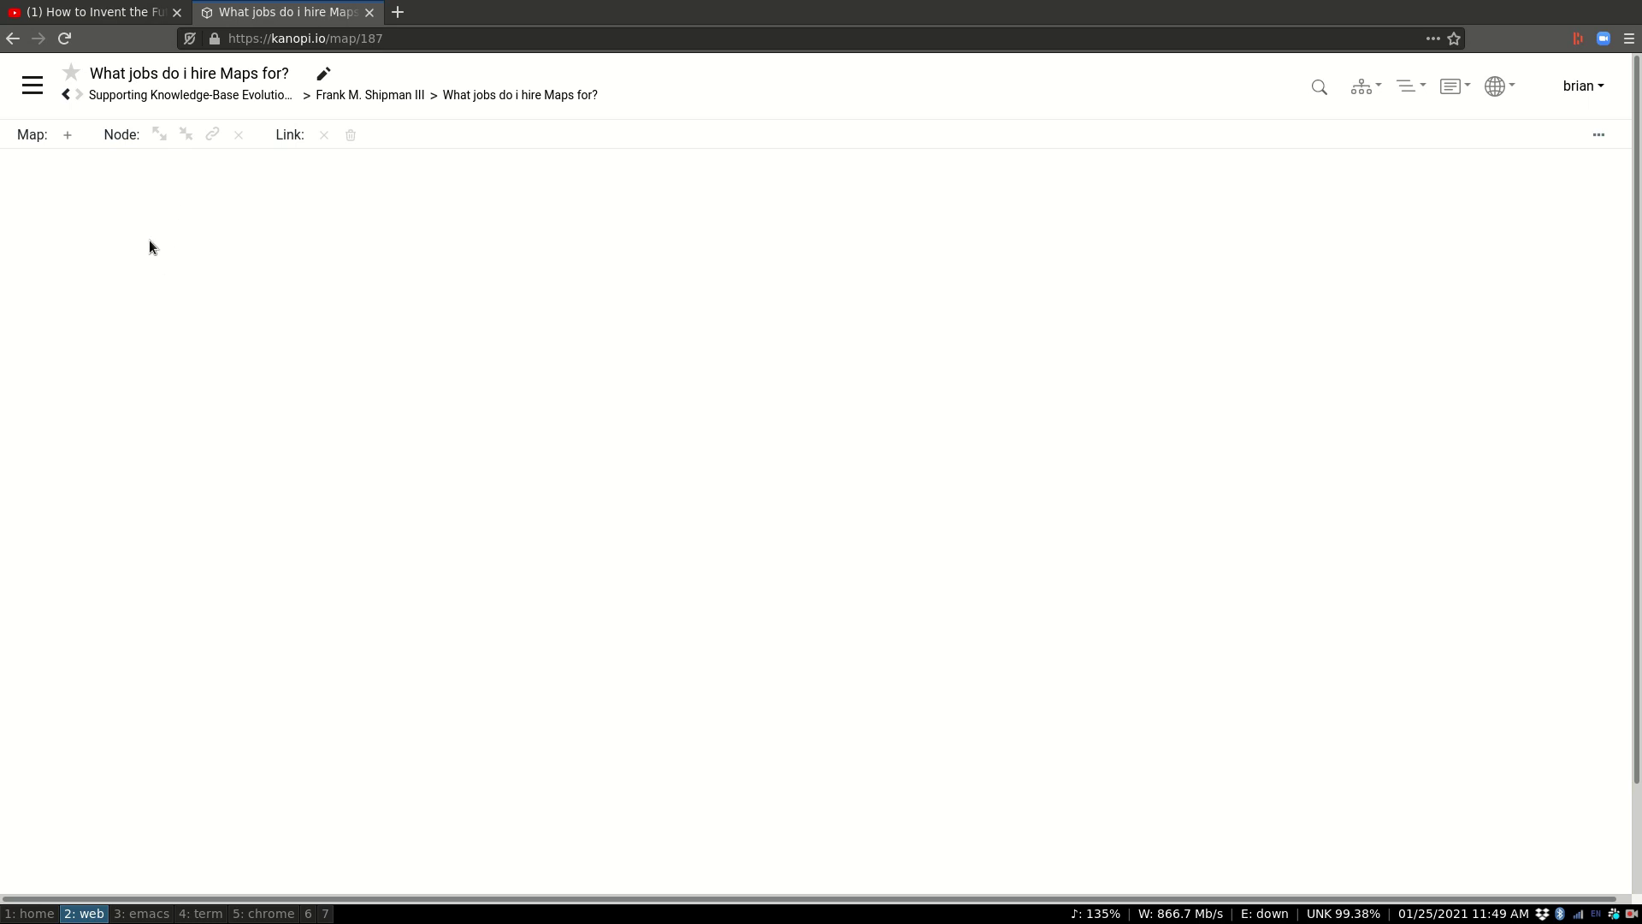
- Add a new node named "What are Maps good at?" near the top centre of the map
double_click(709, 200)
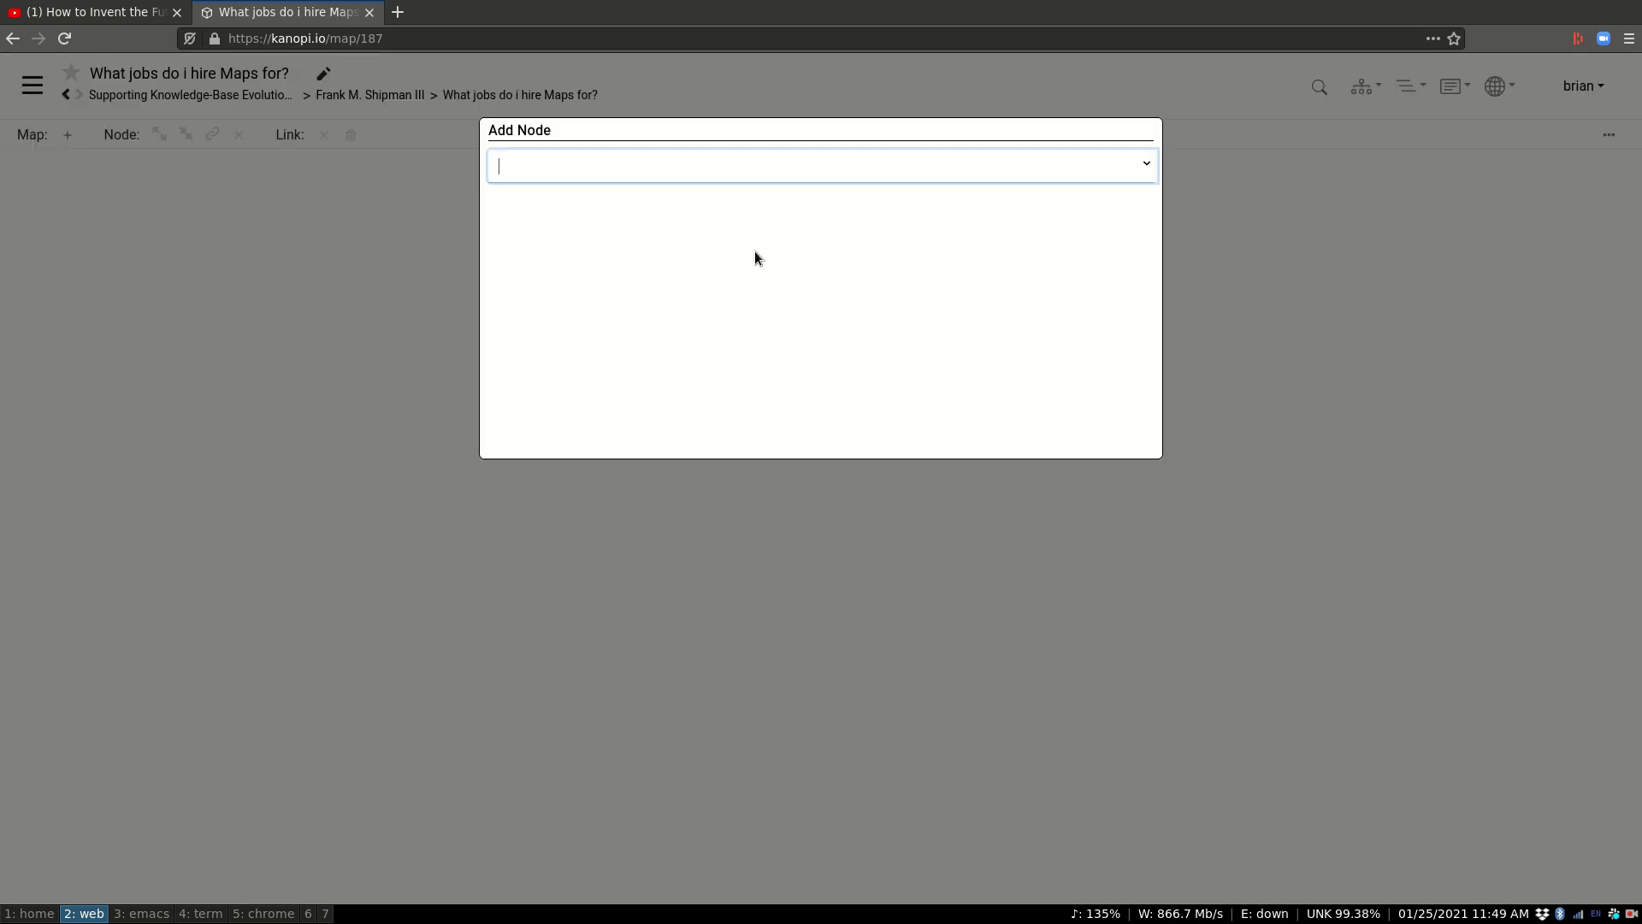
type("What are Maps goodat")
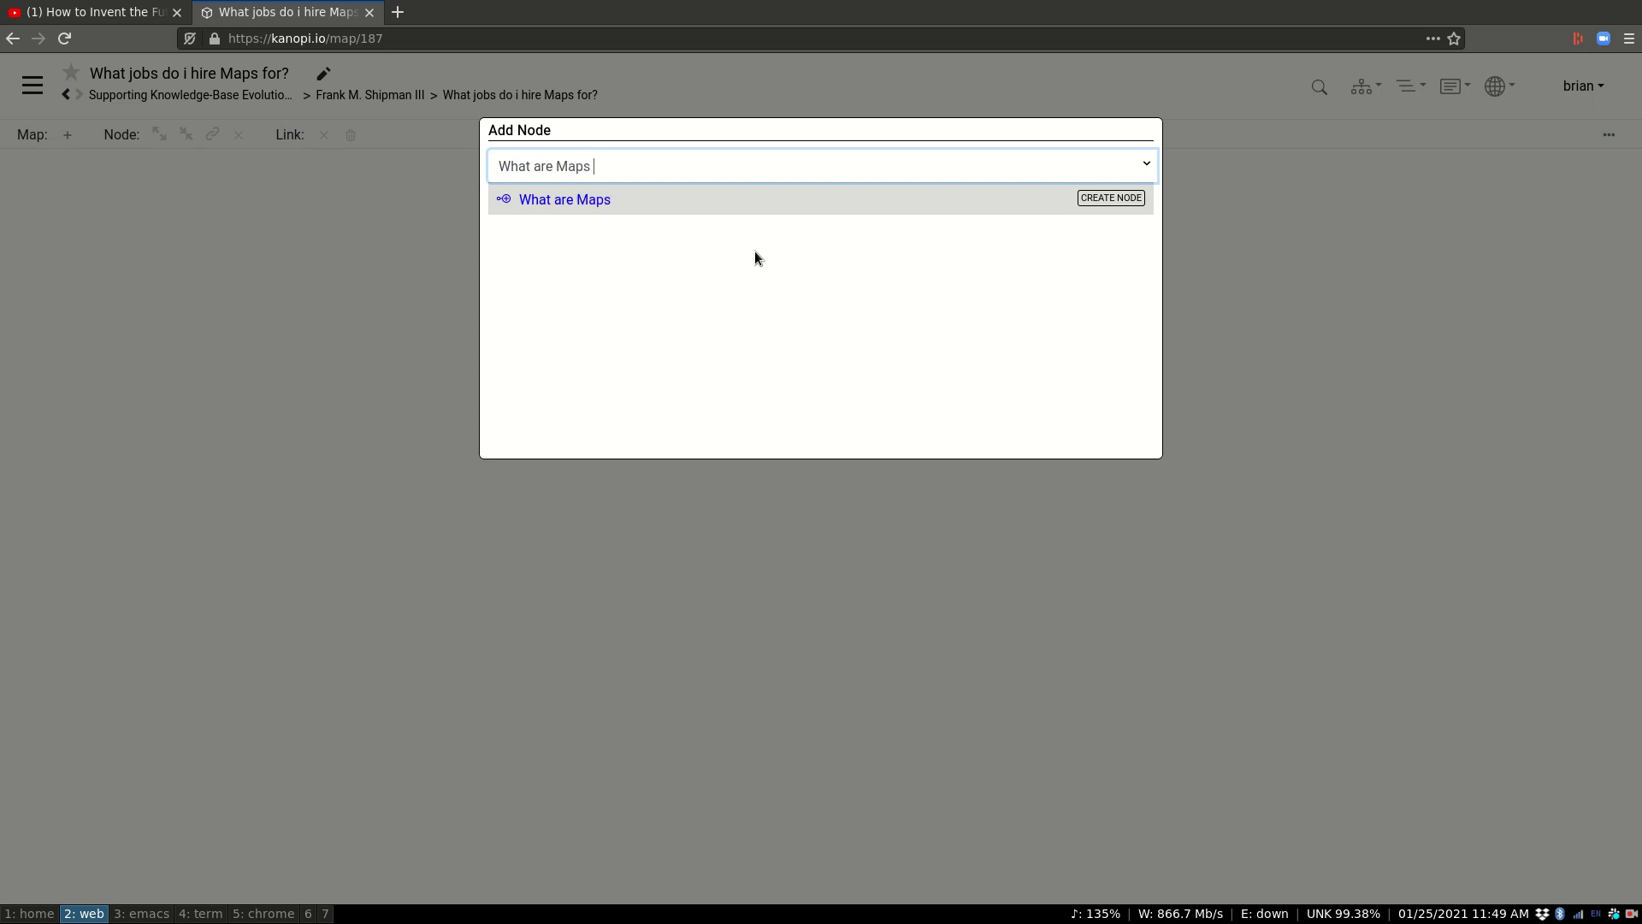
key("BackSpace")
key("BackSpace")
type("at?")
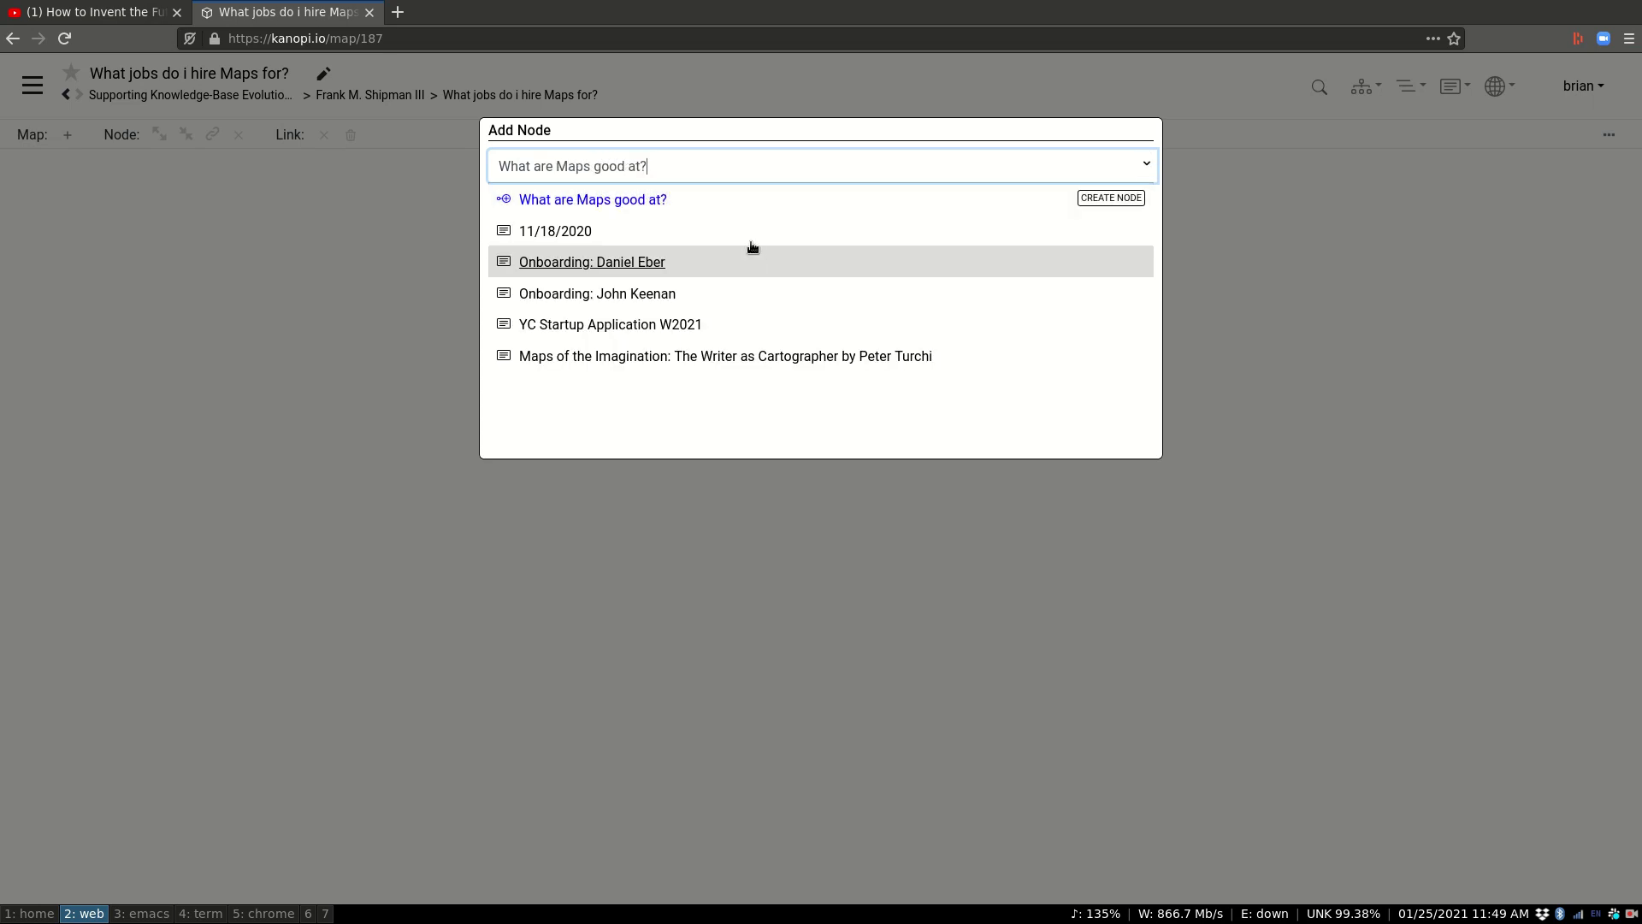
left_click(742, 197)
- Add a new node named "What are Maps bad at?" in the lower centre of the map and align it roughly below the first node
double_click(819, 681)
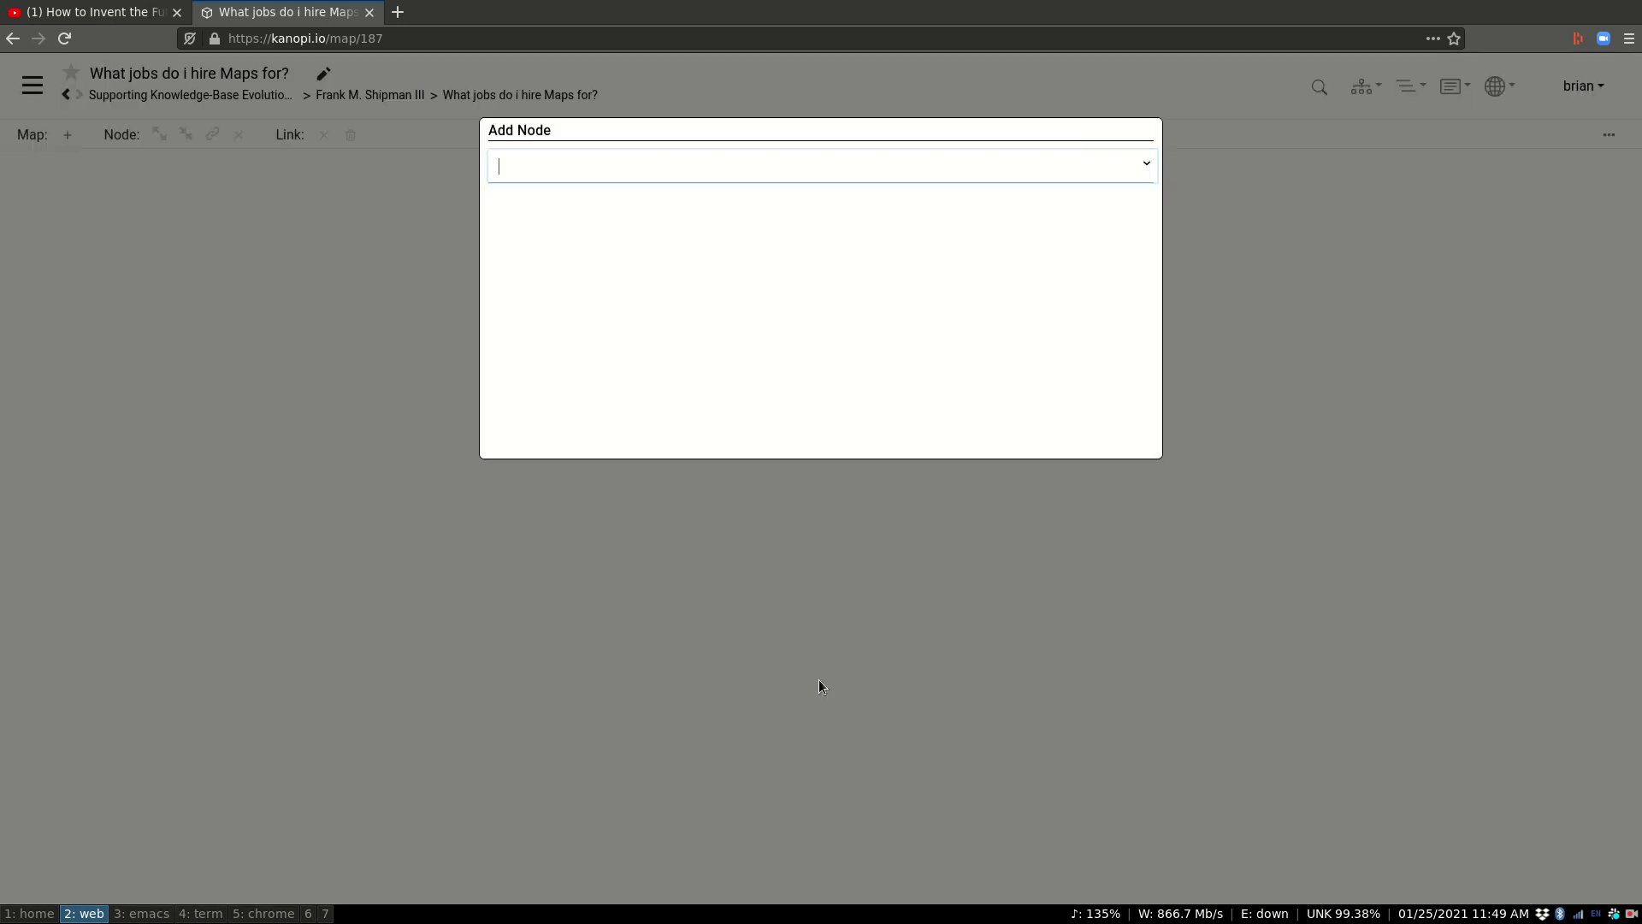
type("What are Maps bad at?")
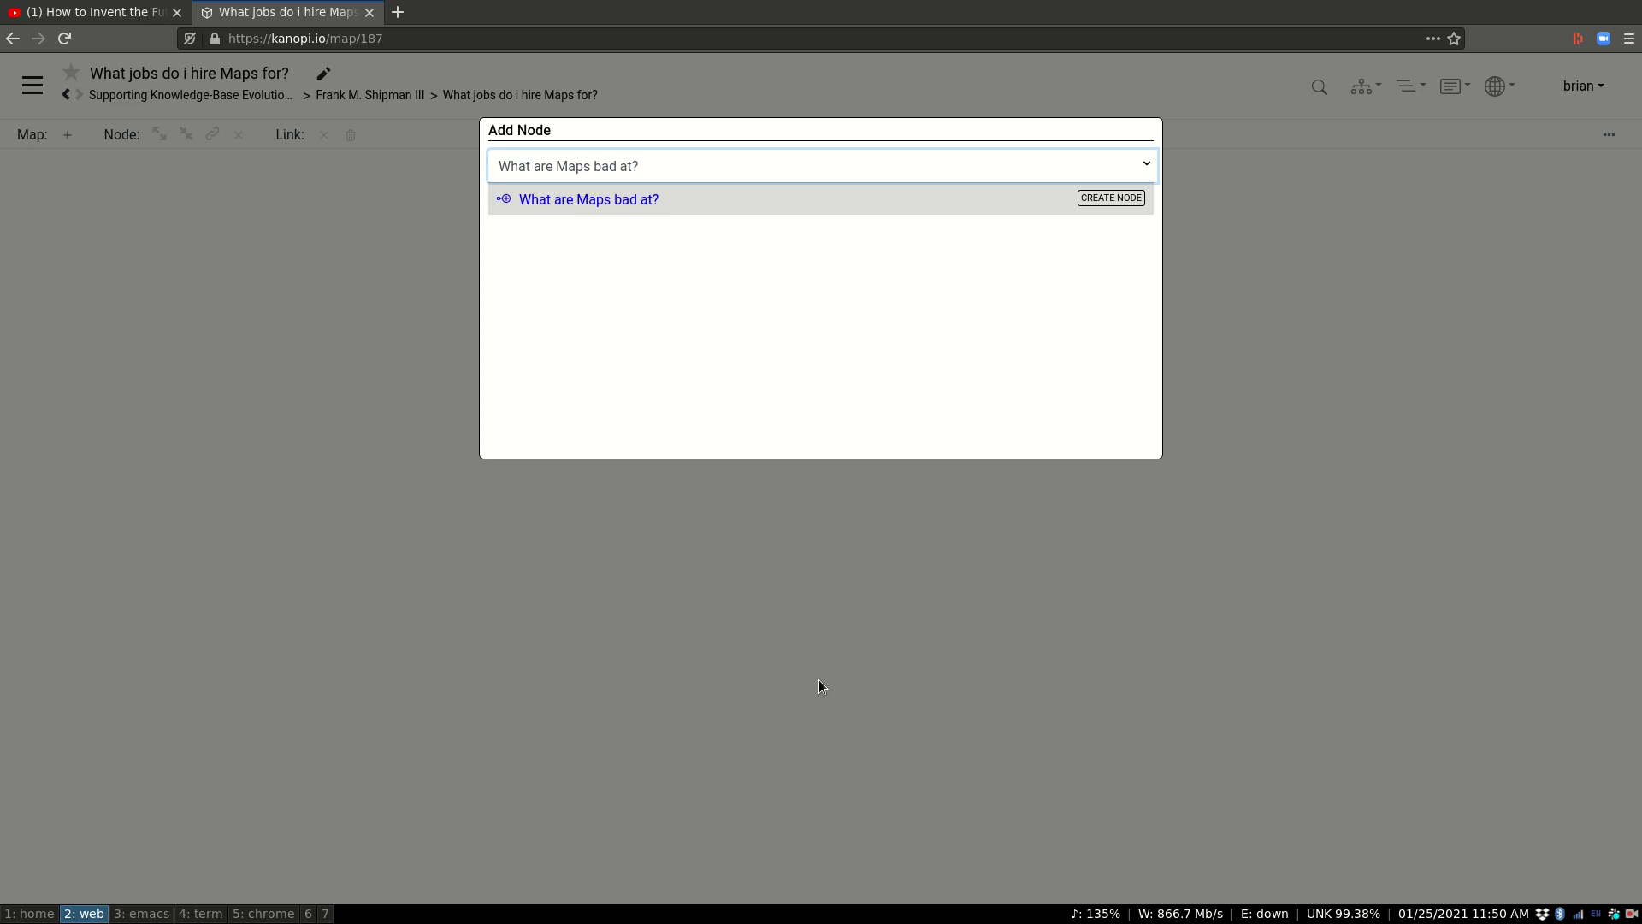
key("Return")
left_click_drag(981, 695, 842, 692)
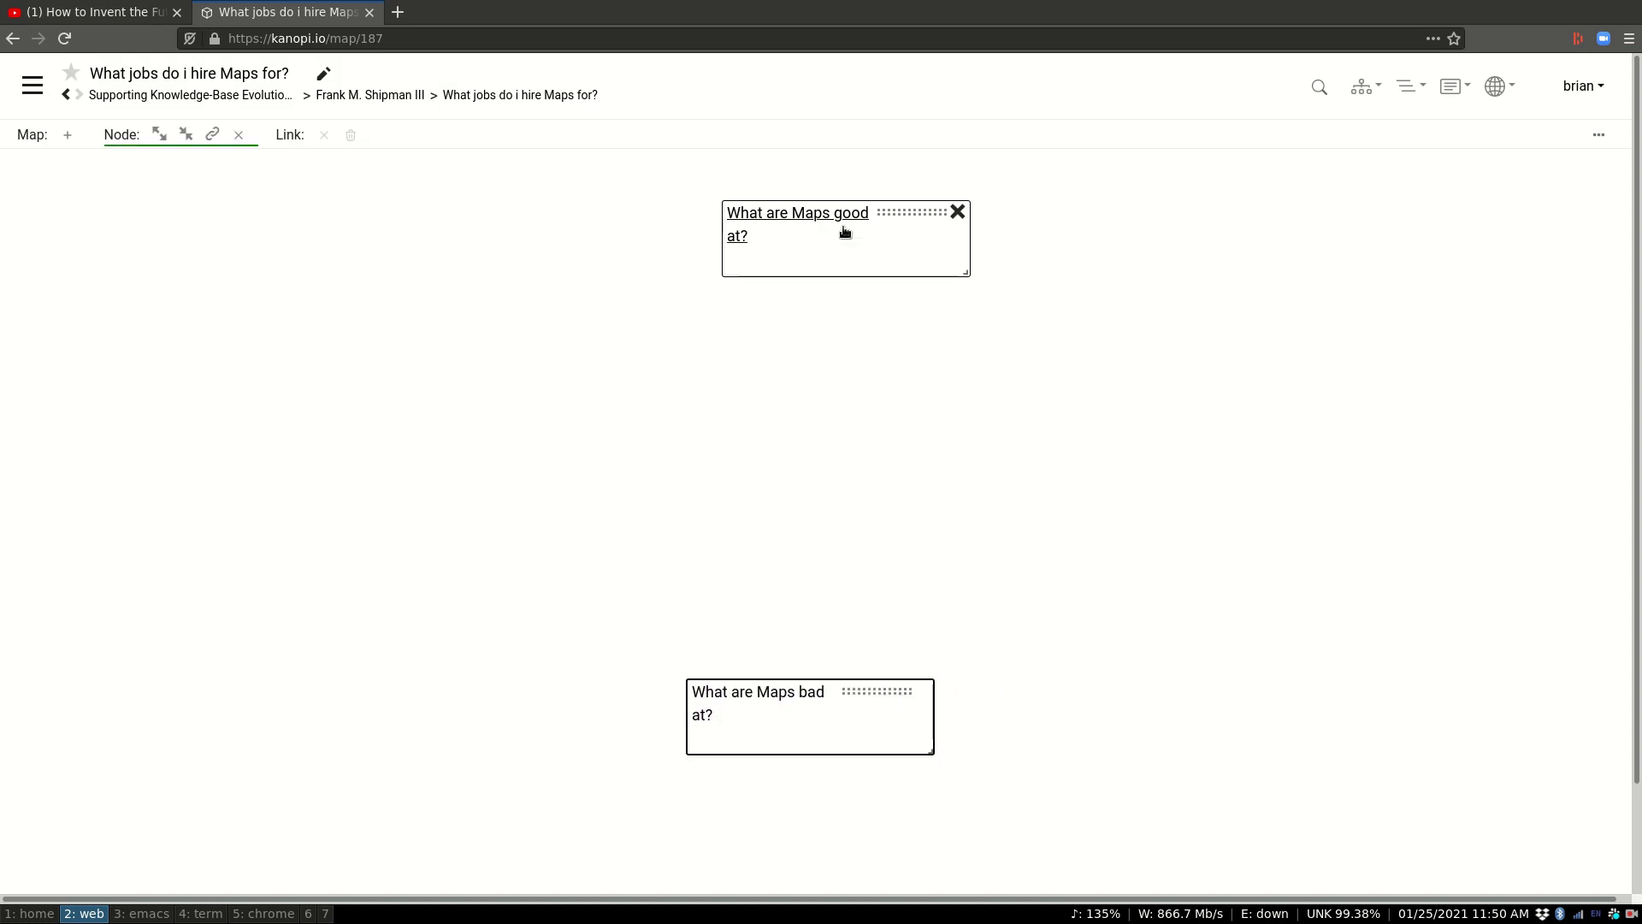
- Add the existing "01/25/2021" daily note node to the map and move it to the lower-left corner of the canvas
double_click(390, 252)
key("Escape")
left_click(72, 134)
type("01/25/2020")
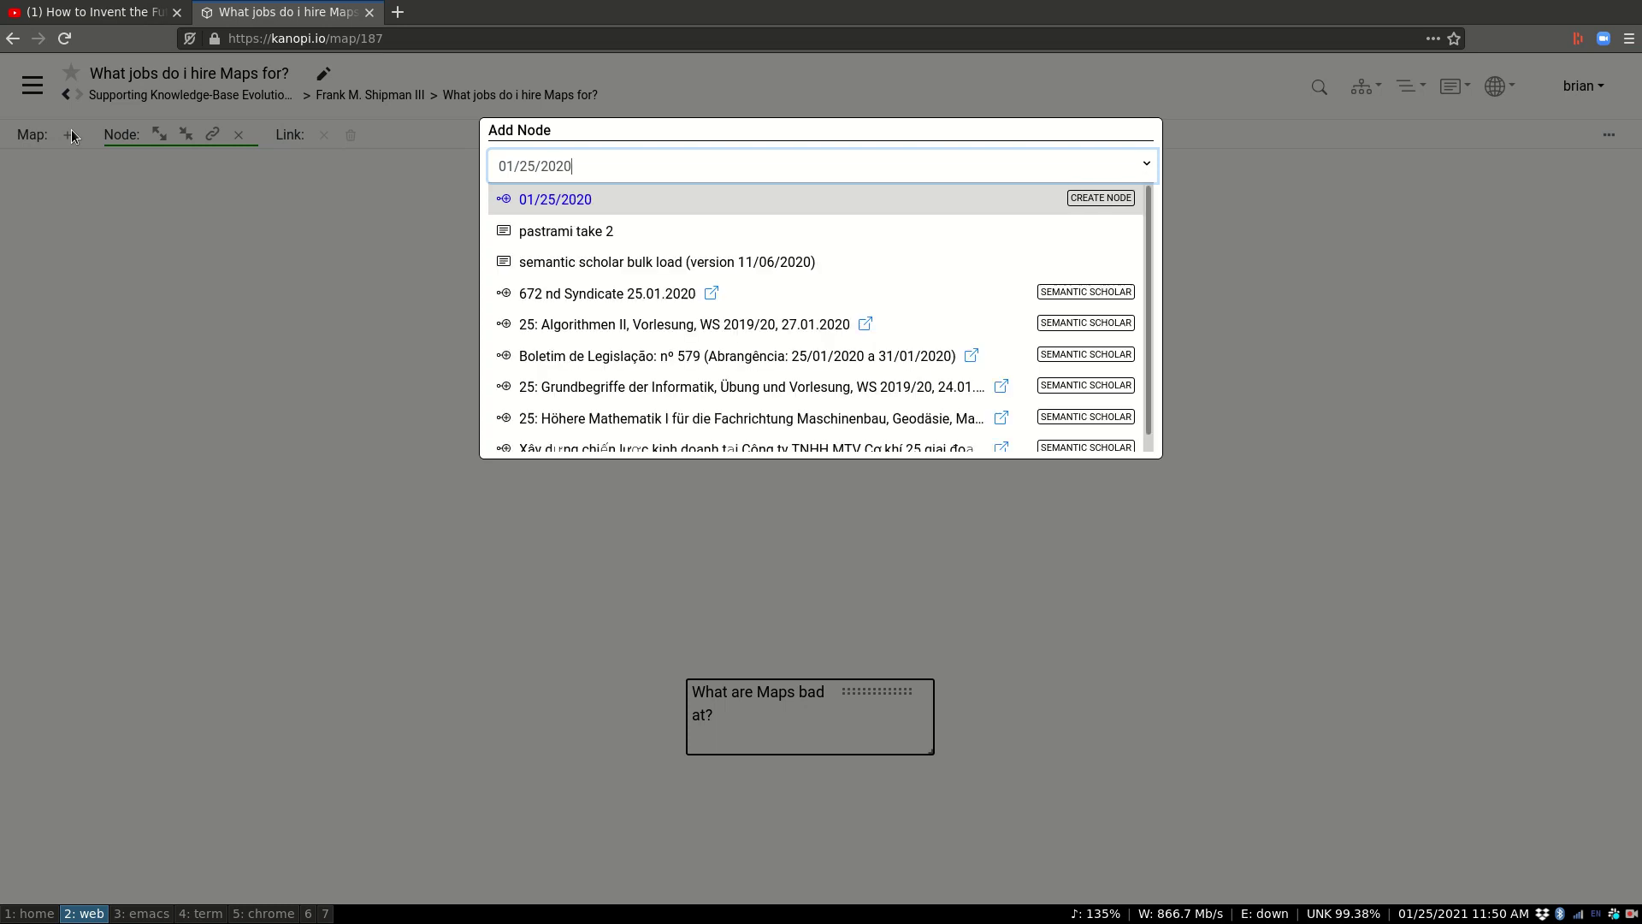
key("BackSpace")
type("1")
key("Return")
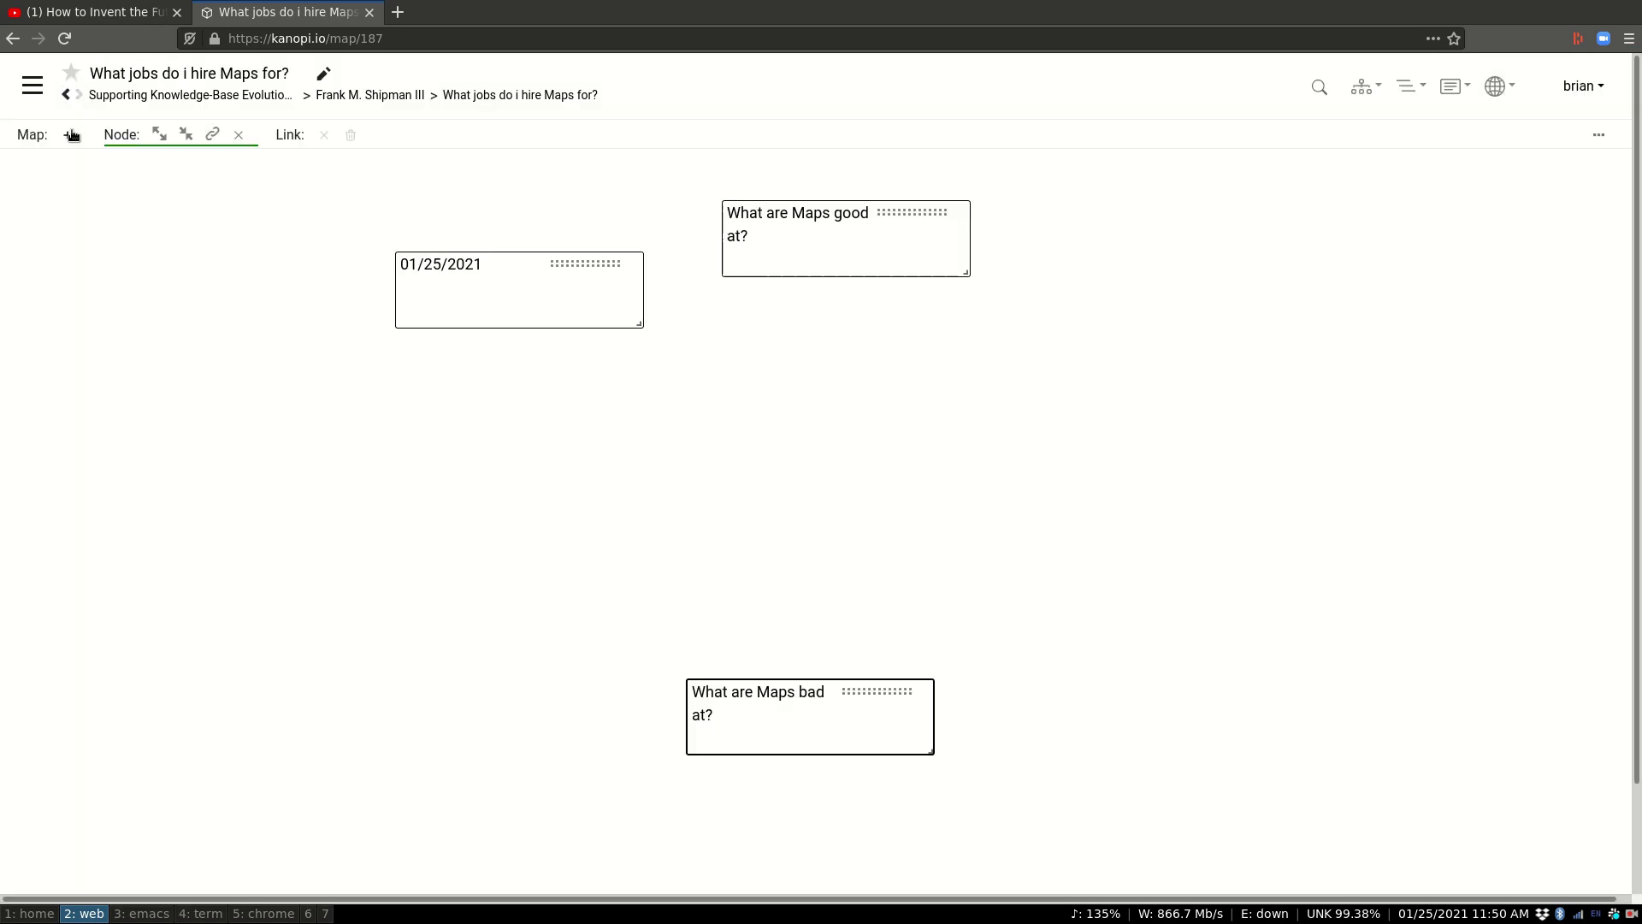
left_click_drag(571, 252, 187, 794)
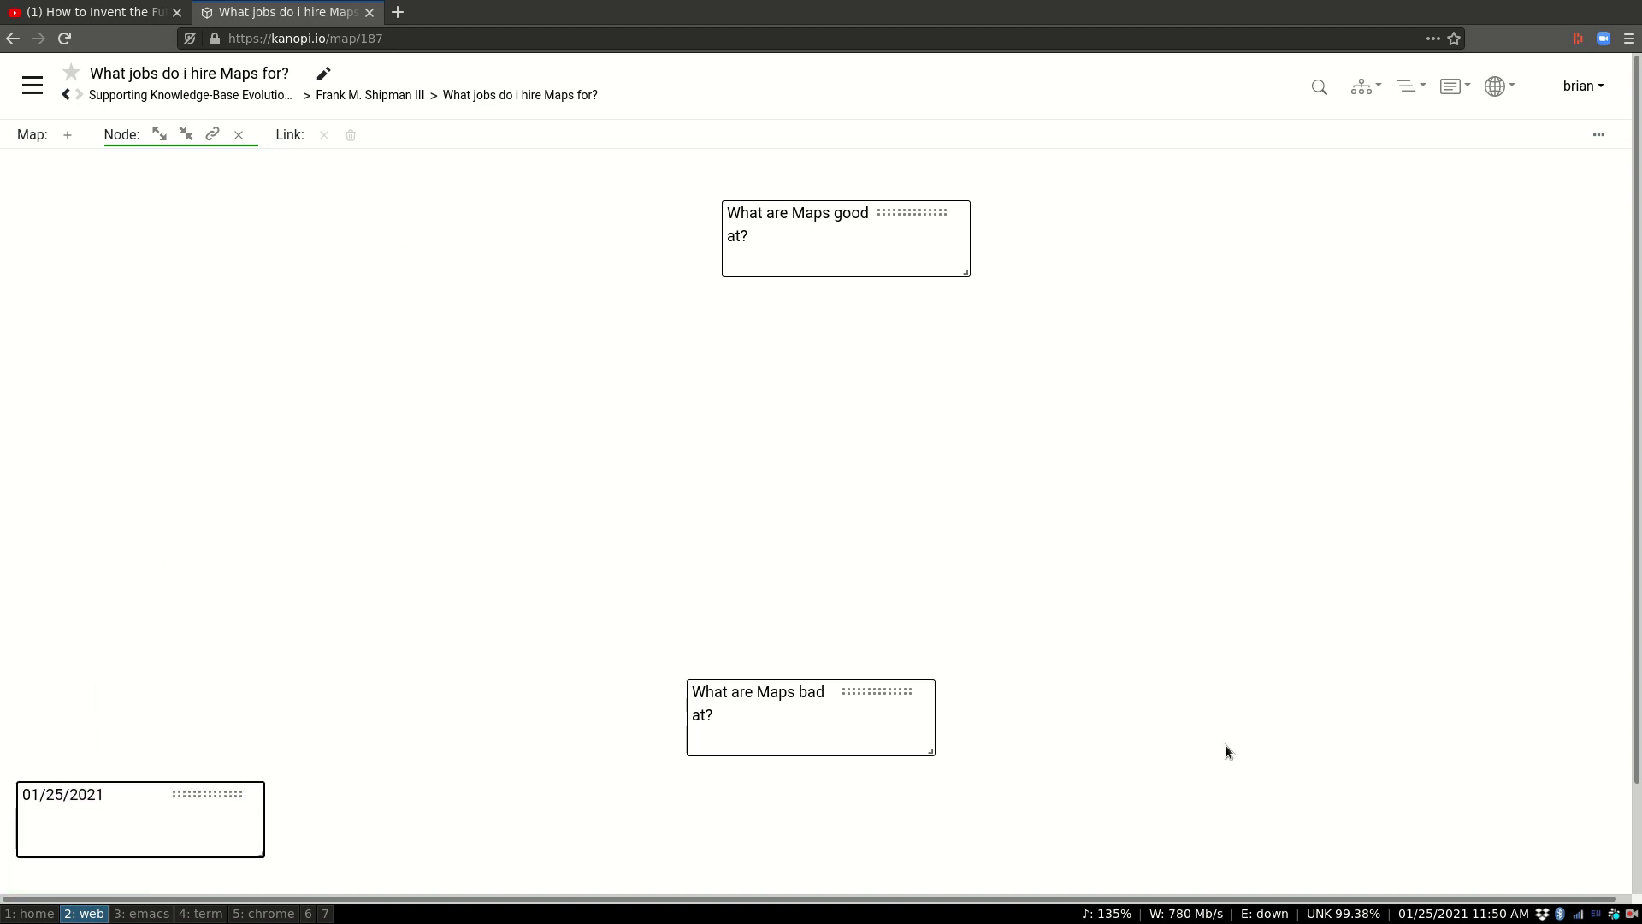
- Open the "01/25/2021" node, check which maps contain it, and return to "What jobs do i hire Maps for?"
left_click(70, 795)
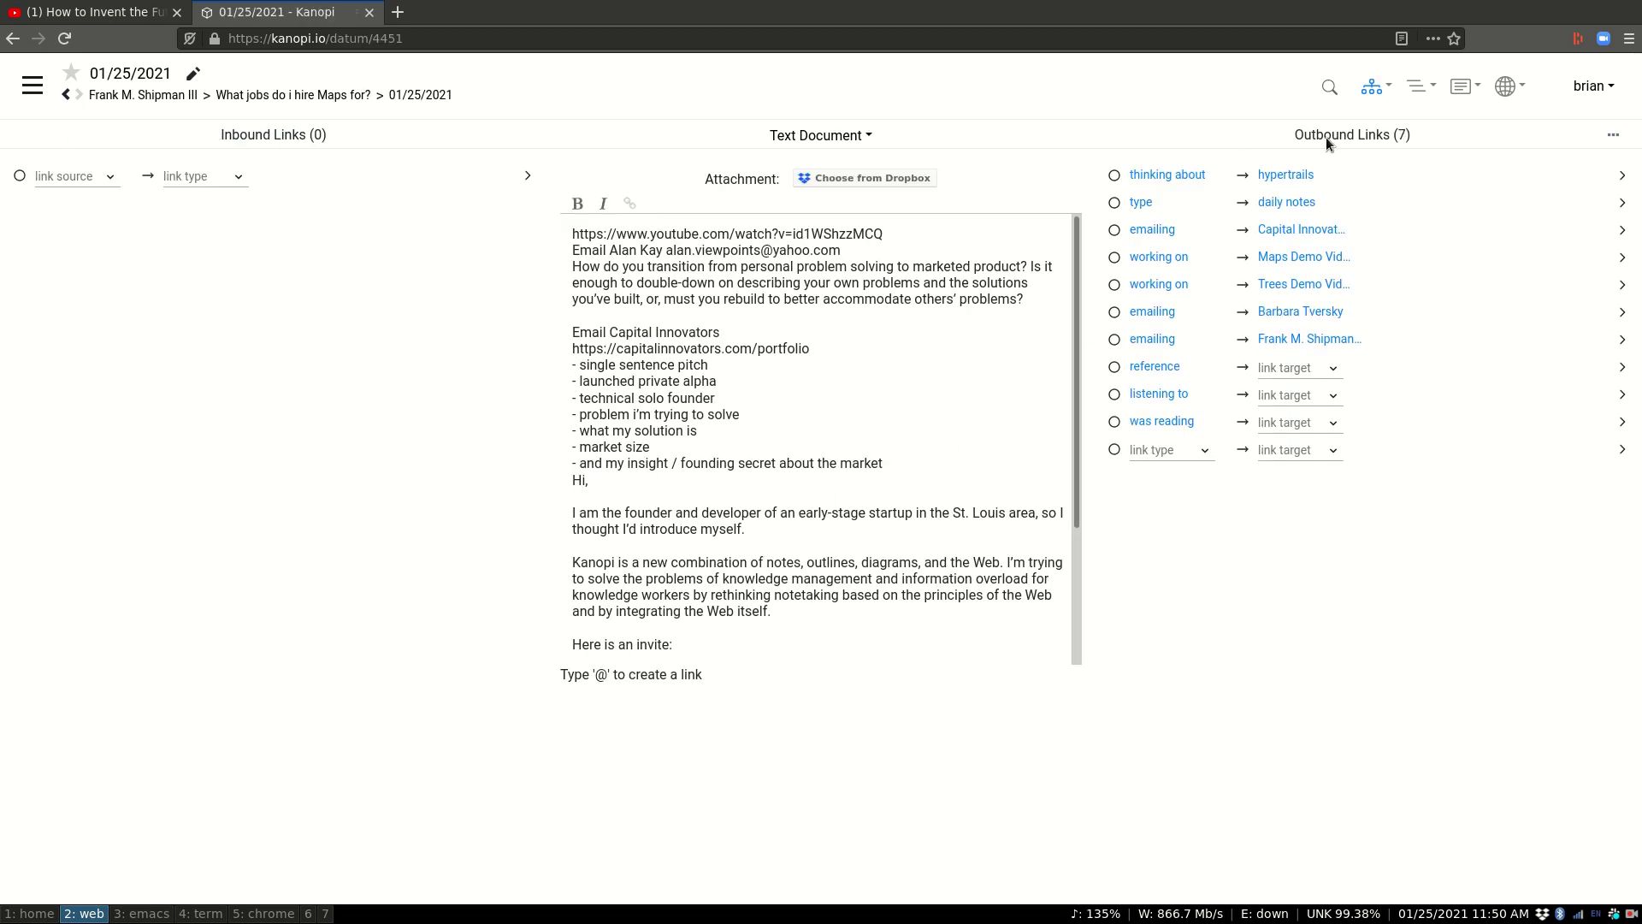
left_click(1374, 87)
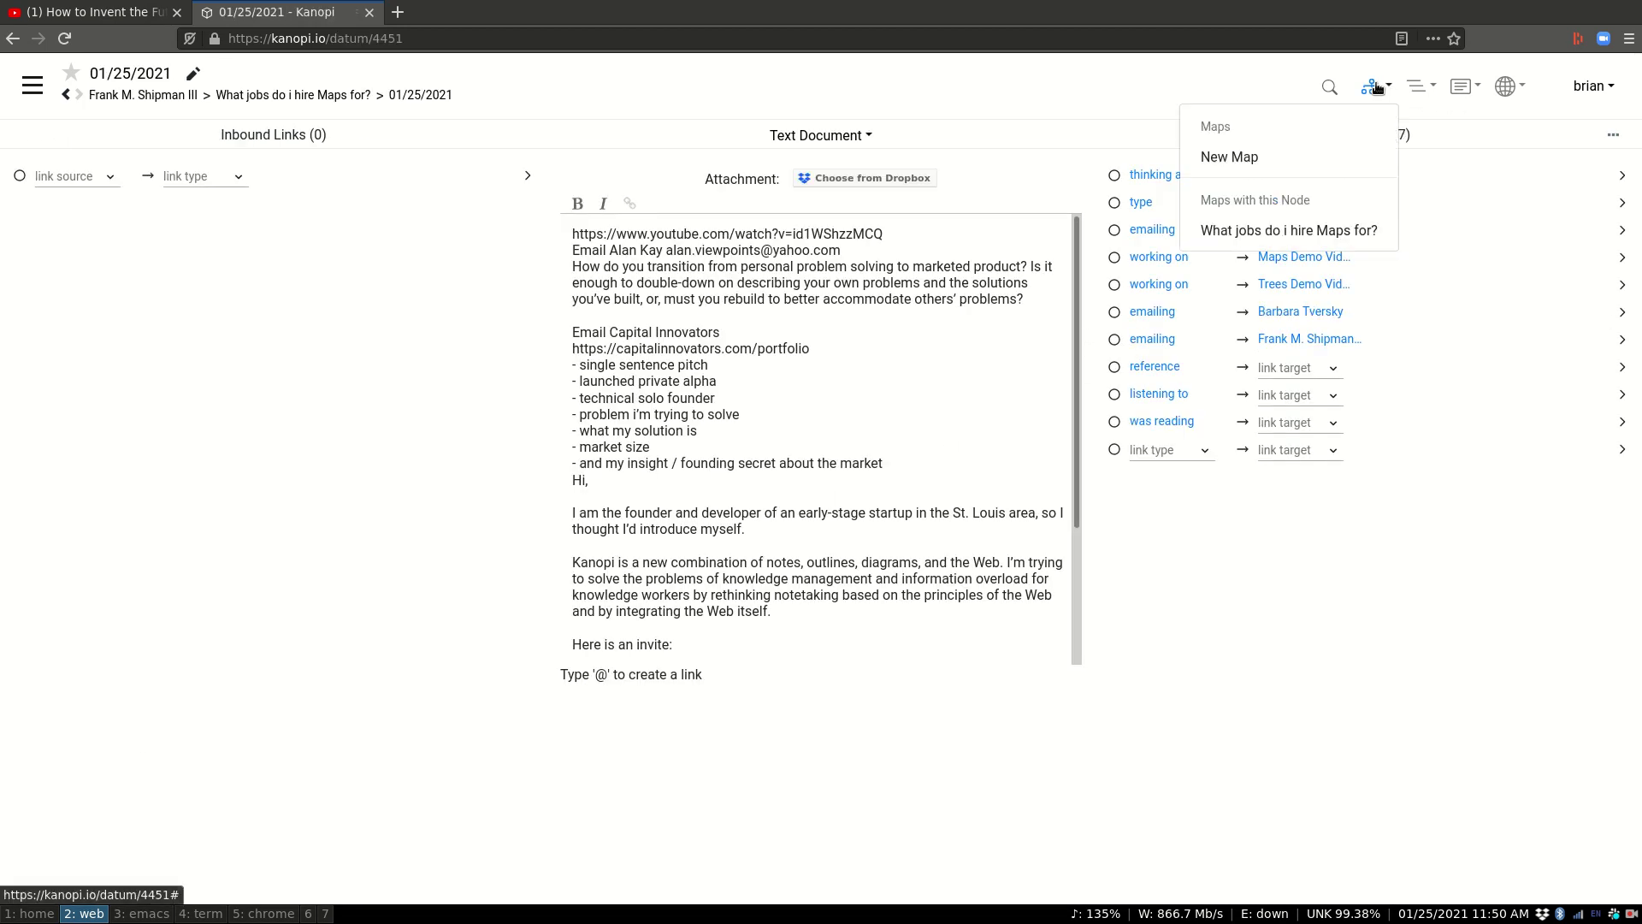
left_click(1289, 231)
left_click(735, 460)
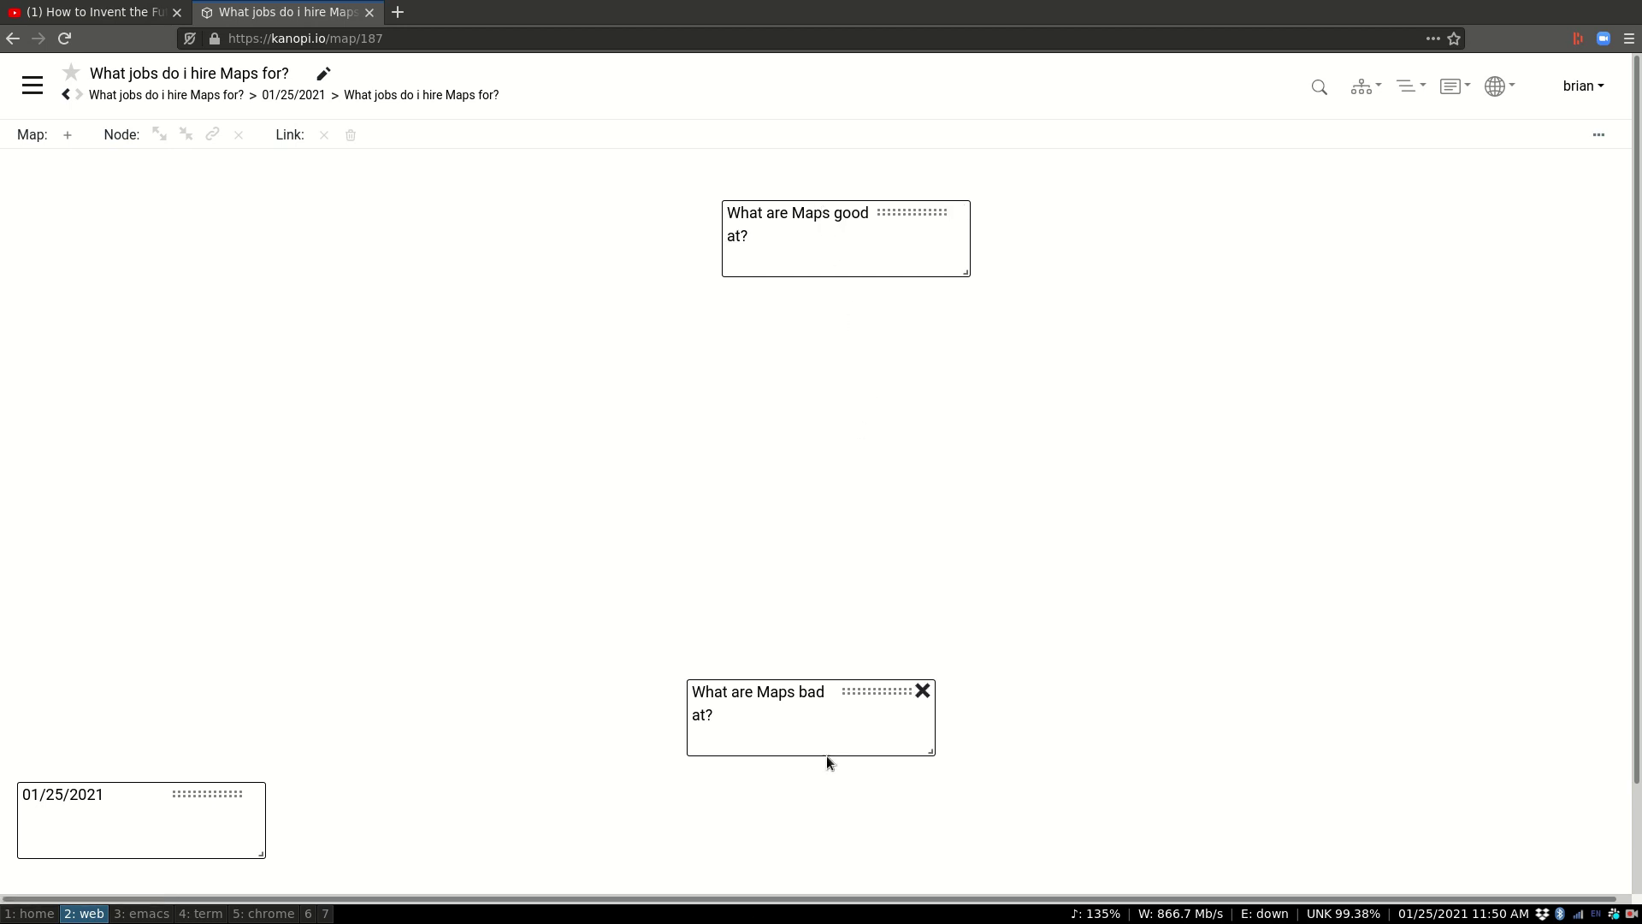
- Create a link of type "opposite" from "What are Maps bad at?" to "What are Maps good at?"
left_click_drag(831, 740, 829, 253)
type("inverse")
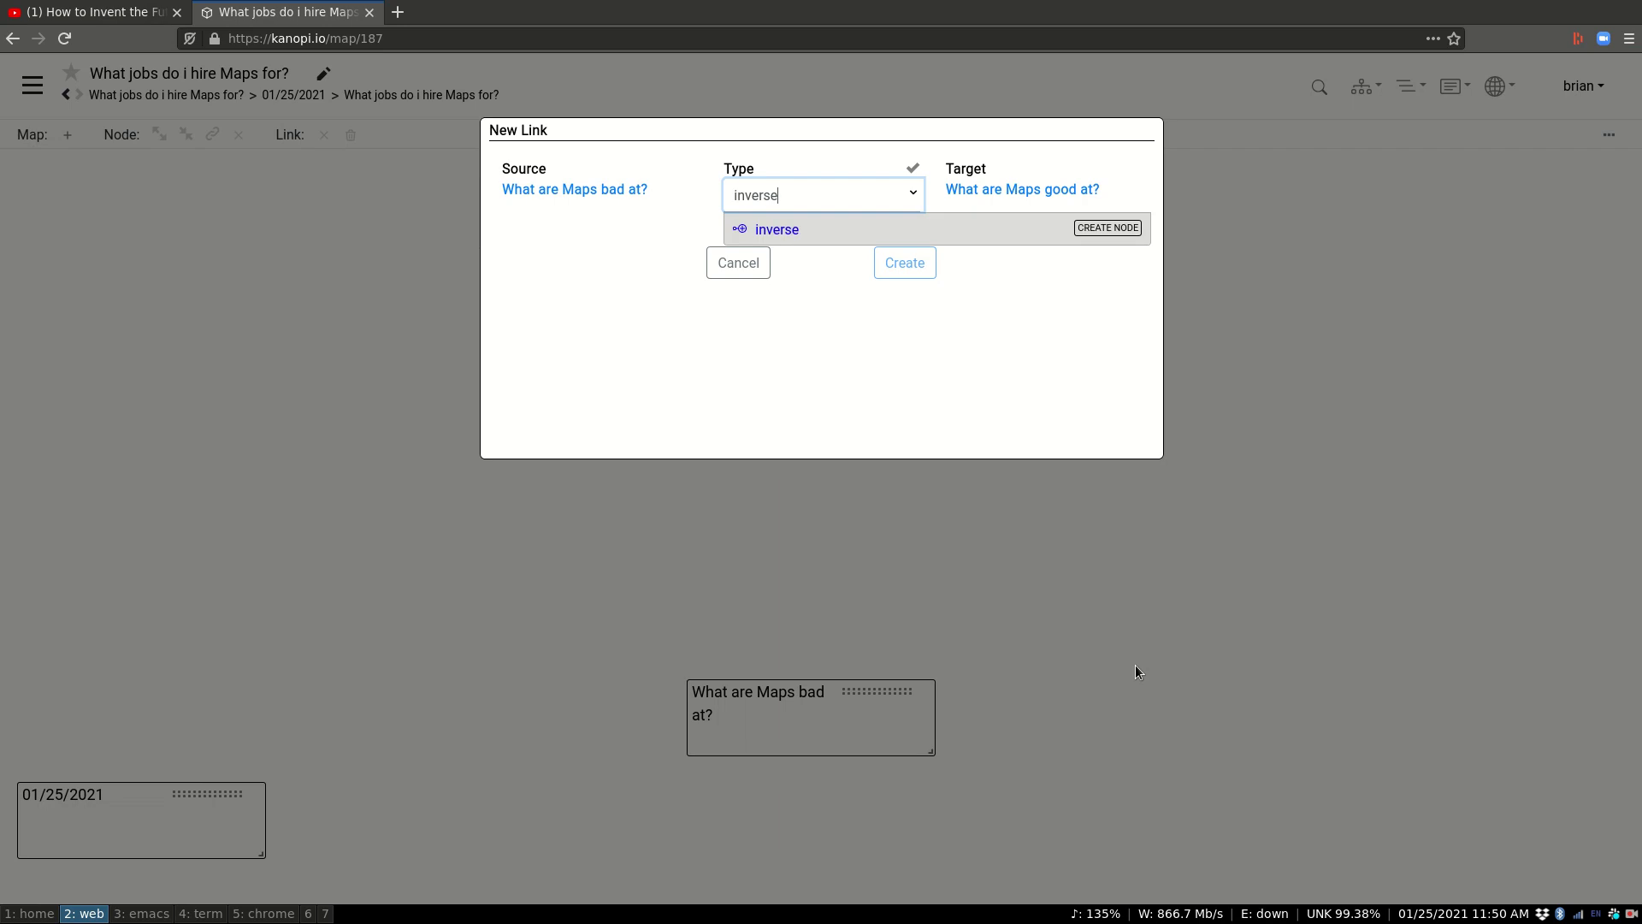
type("opposite")
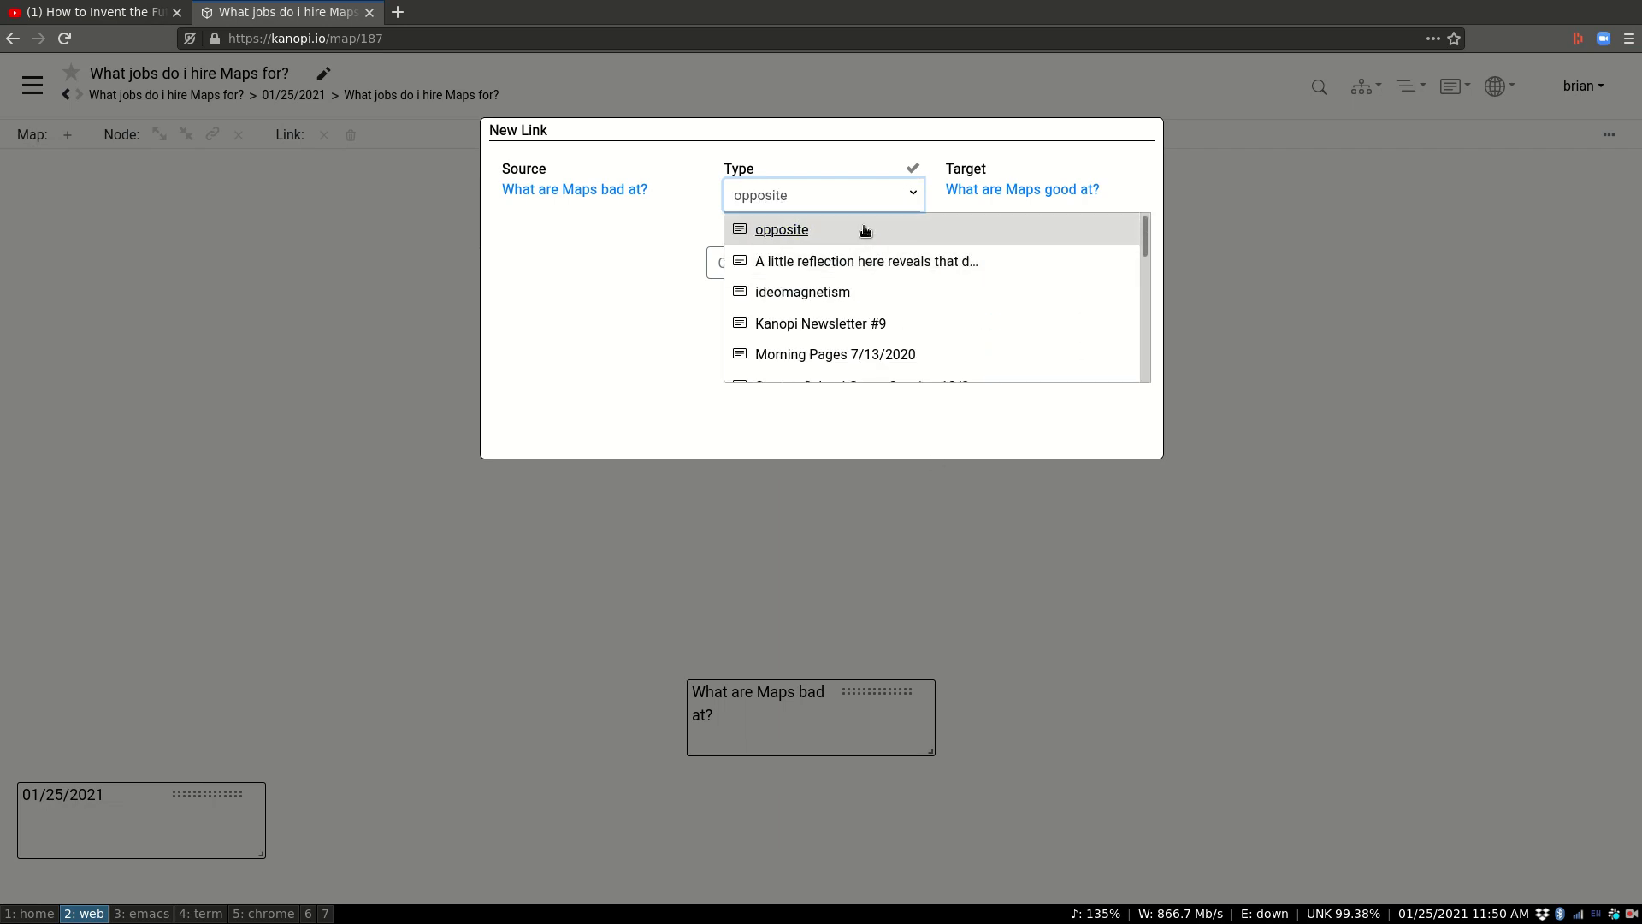
left_click(864, 229)
left_click(901, 240)
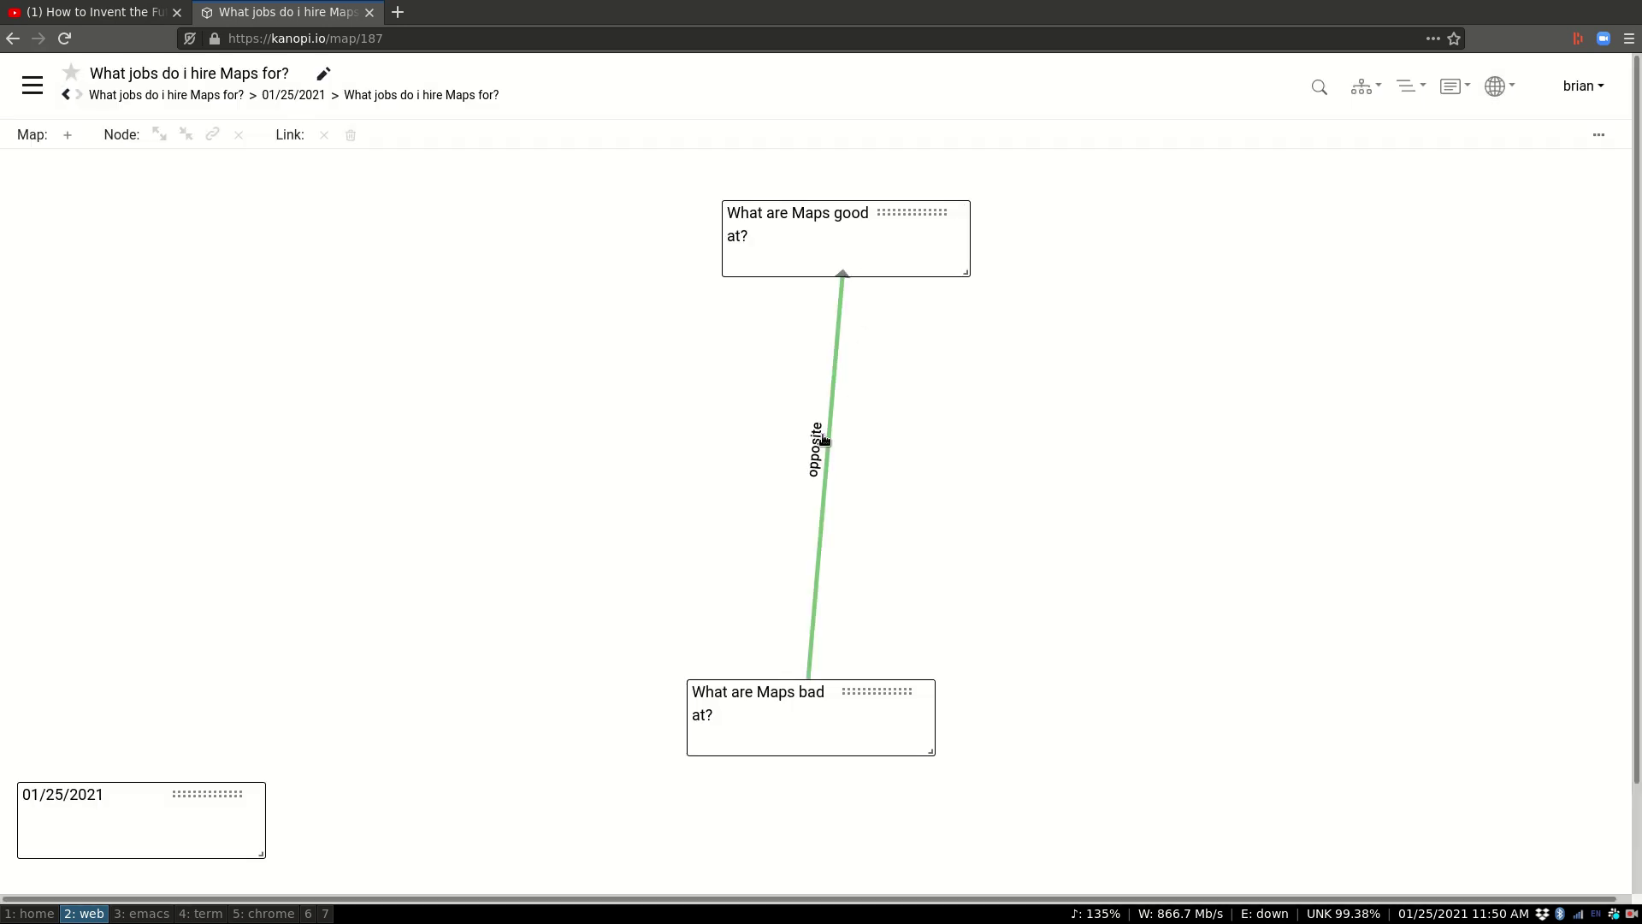
- Inspect the "opposite" link from the pages of both question nodes, returning to the map after each
left_click(824, 440)
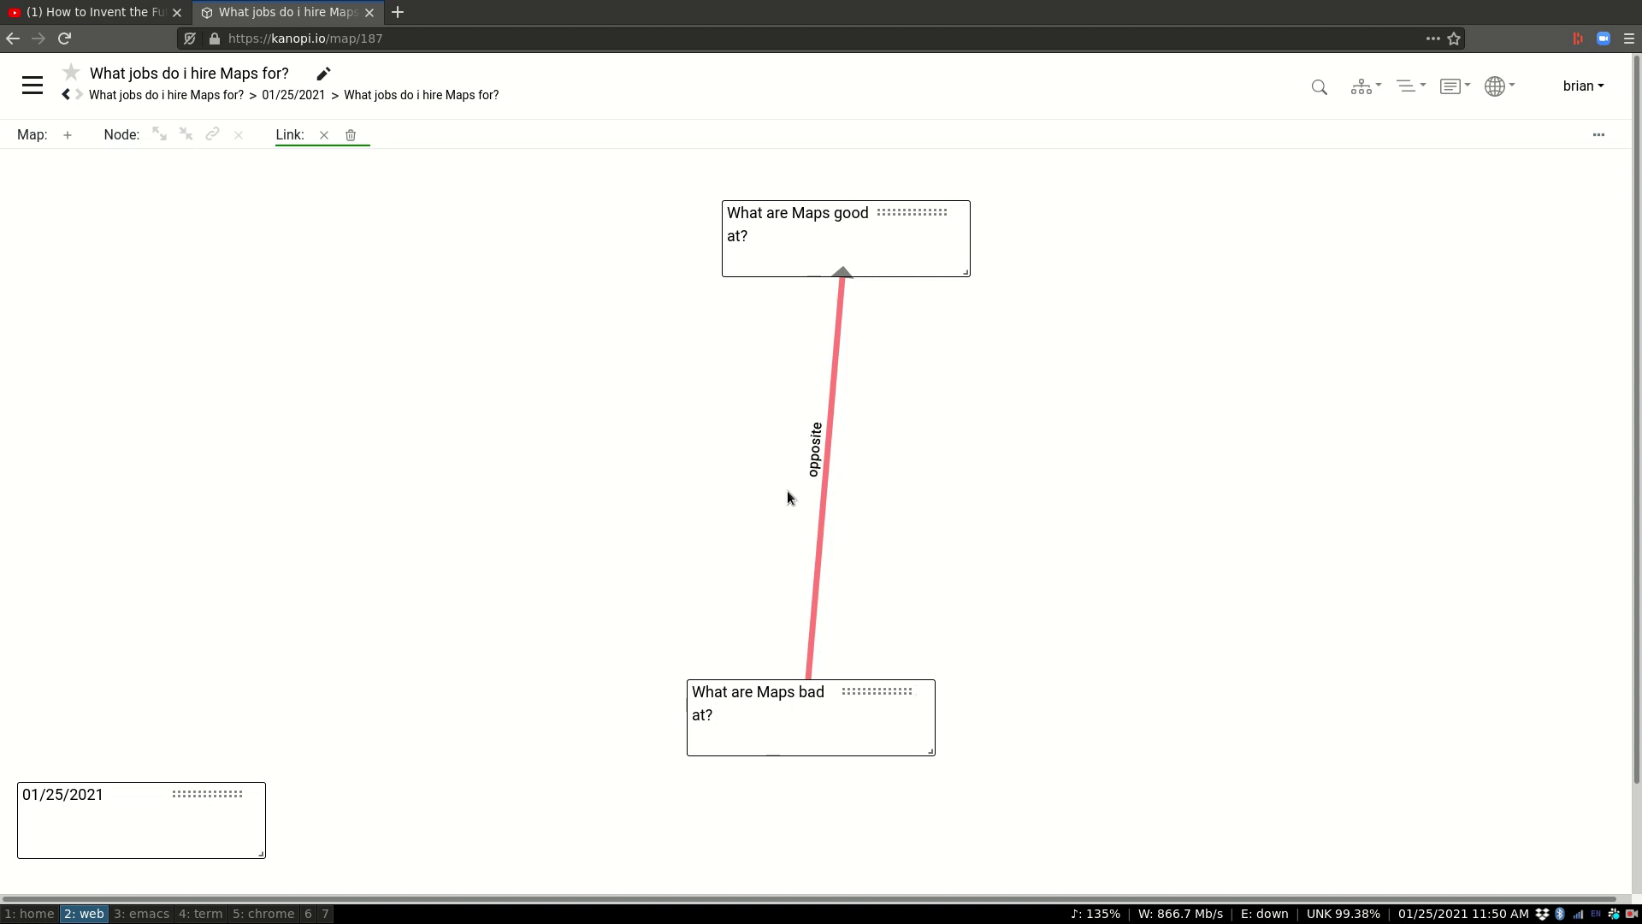
left_click(716, 694)
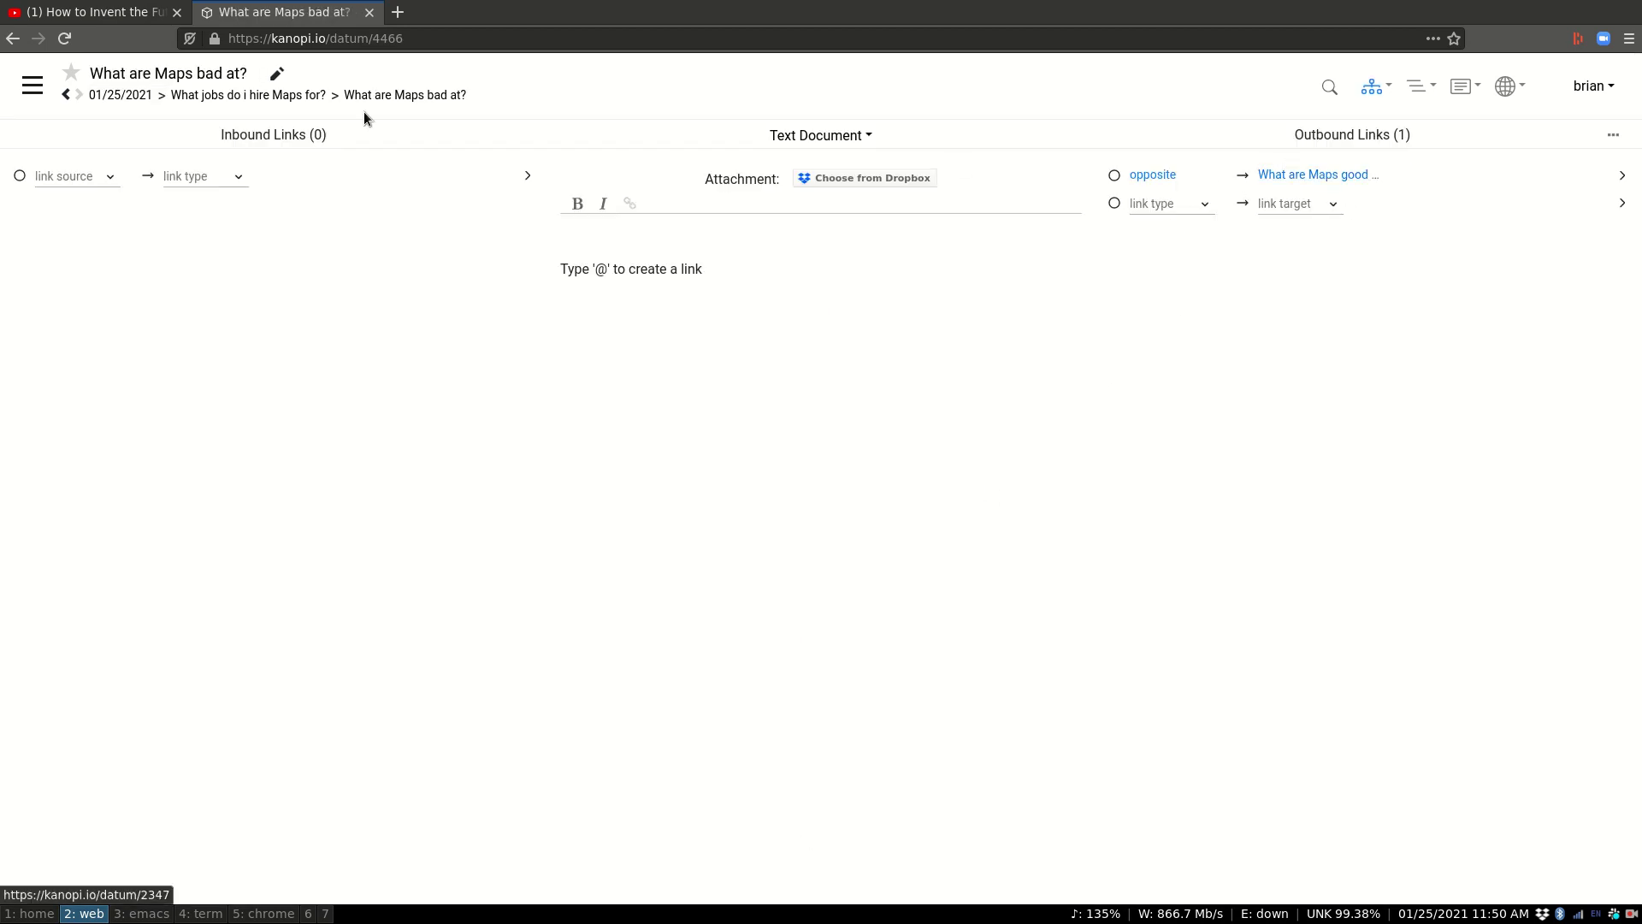
left_click(300, 96)
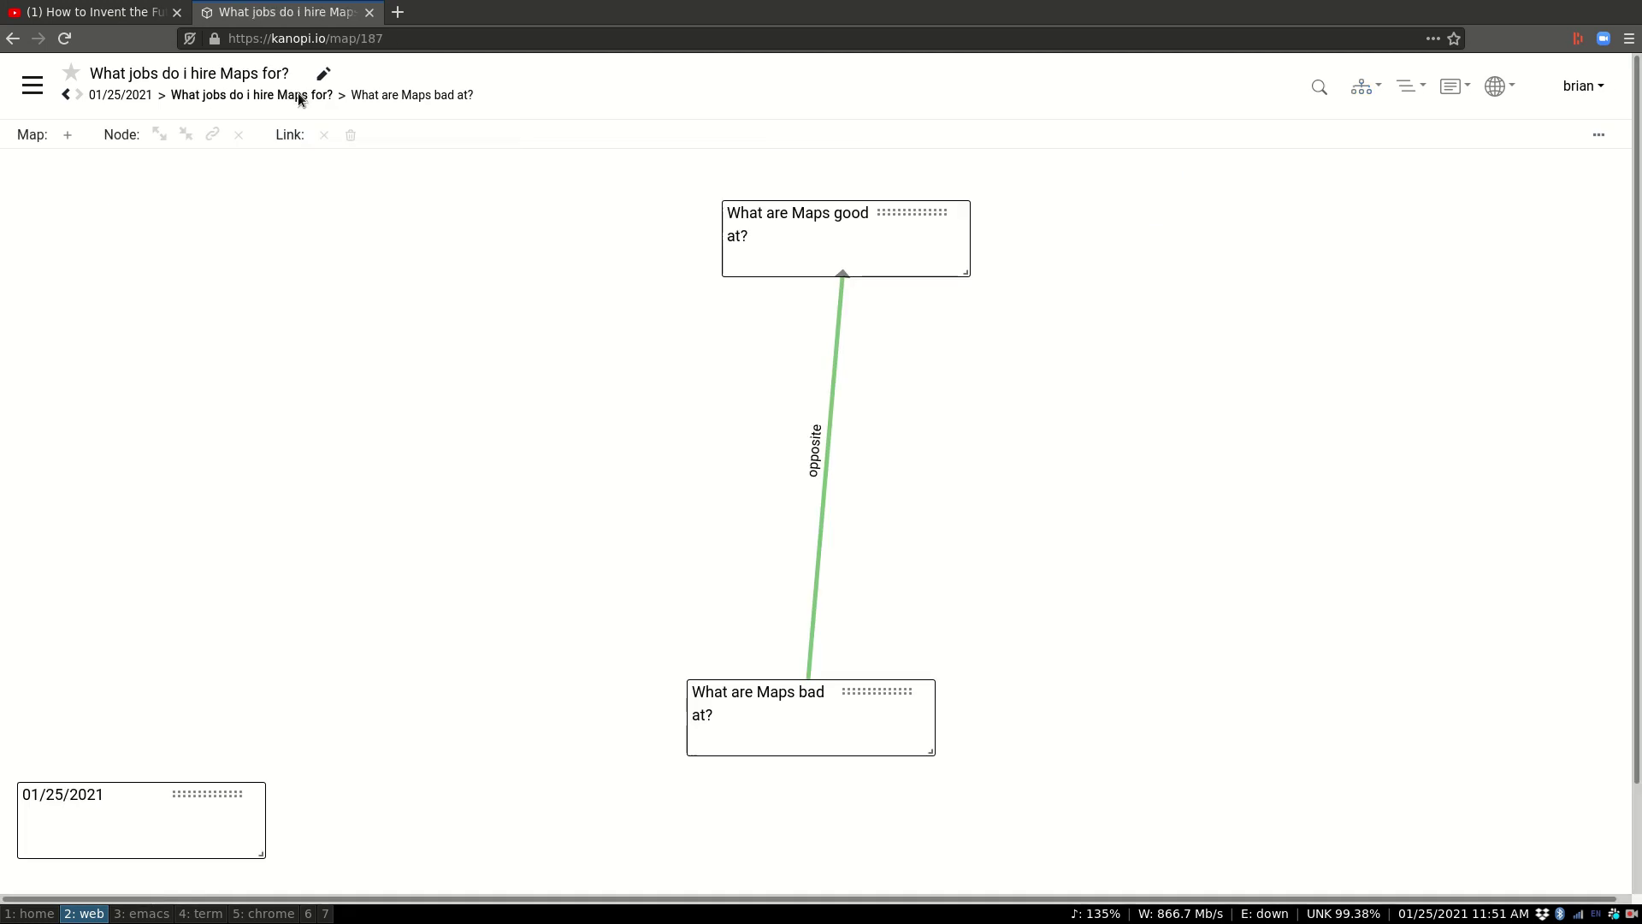
left_click(801, 224)
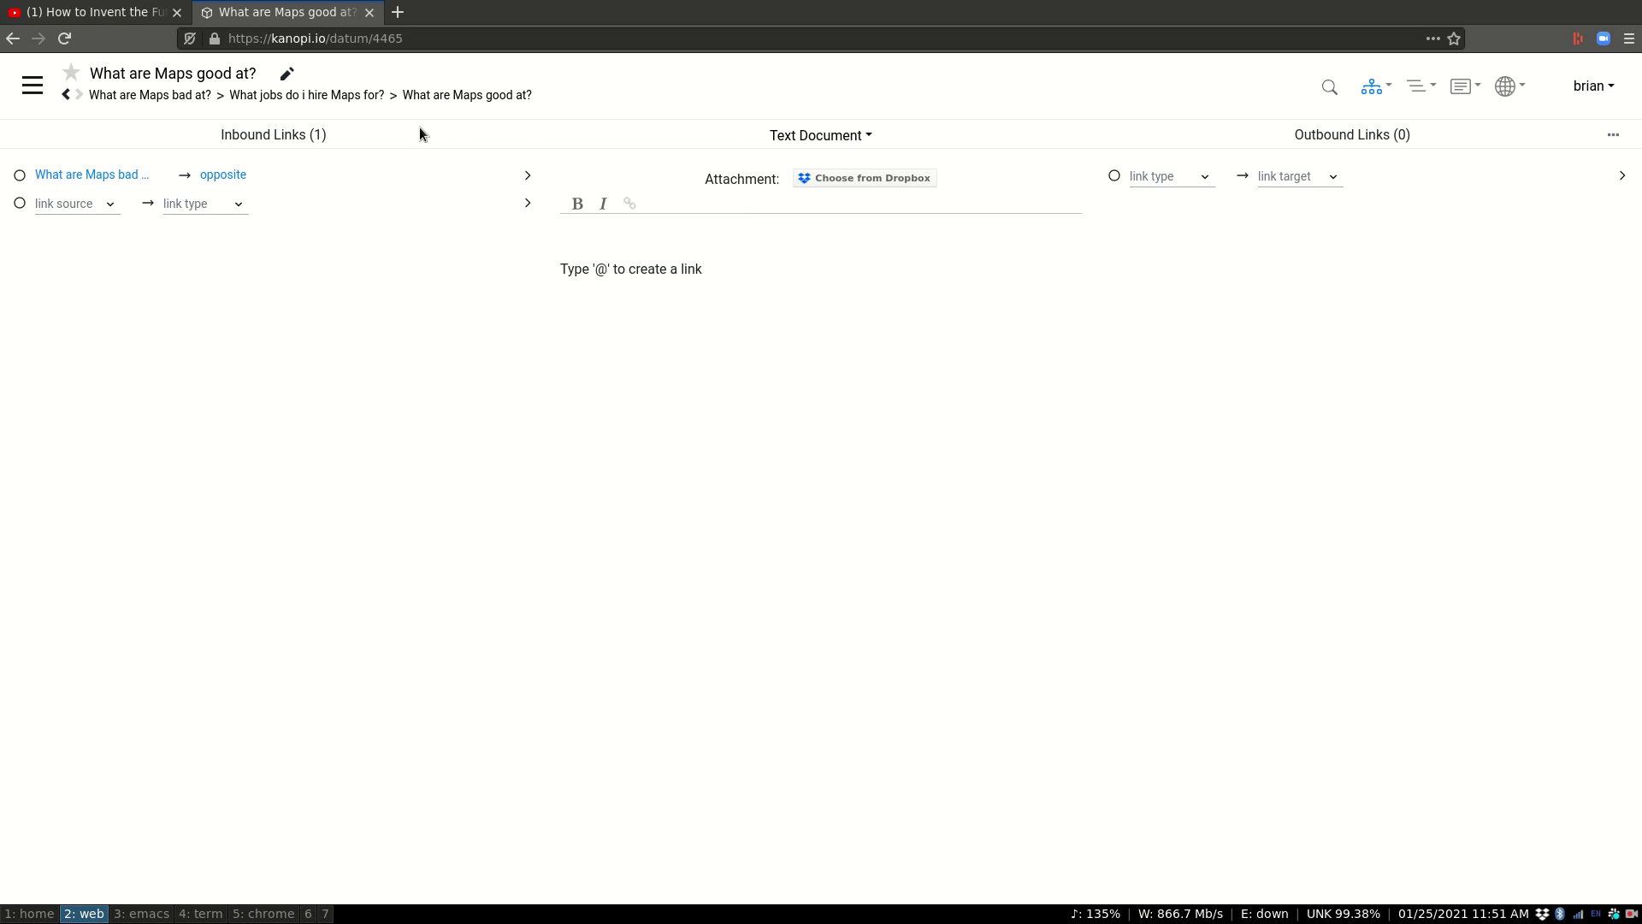
left_click(308, 94)
- Remove the "opposite" link between the two question nodes from the map
left_click(821, 451)
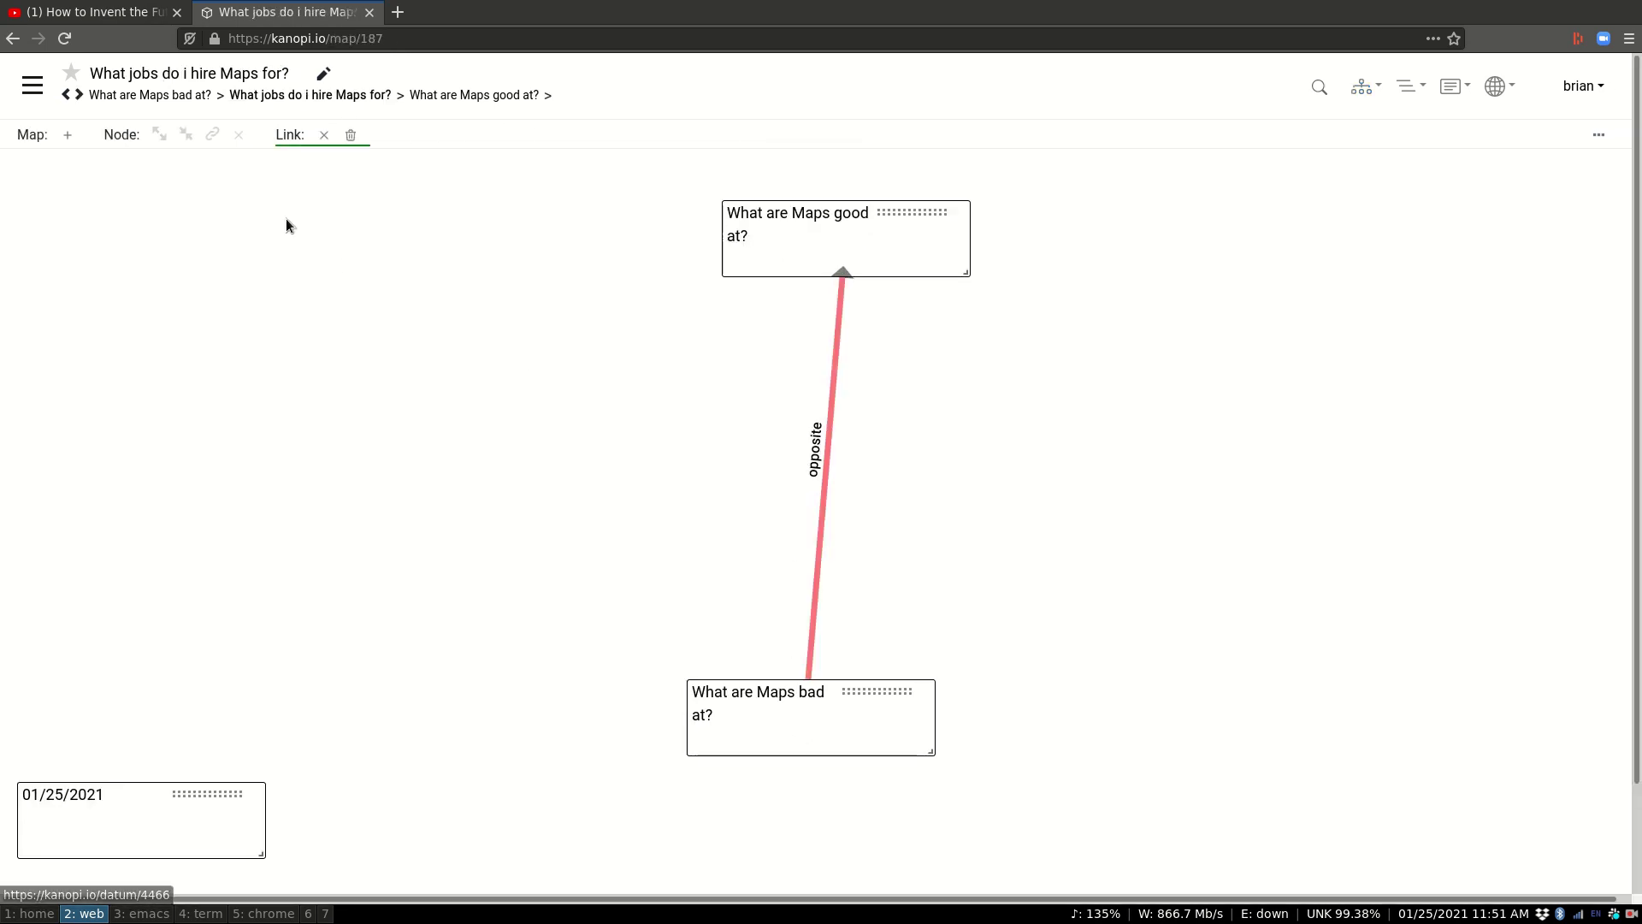
left_click(329, 136)
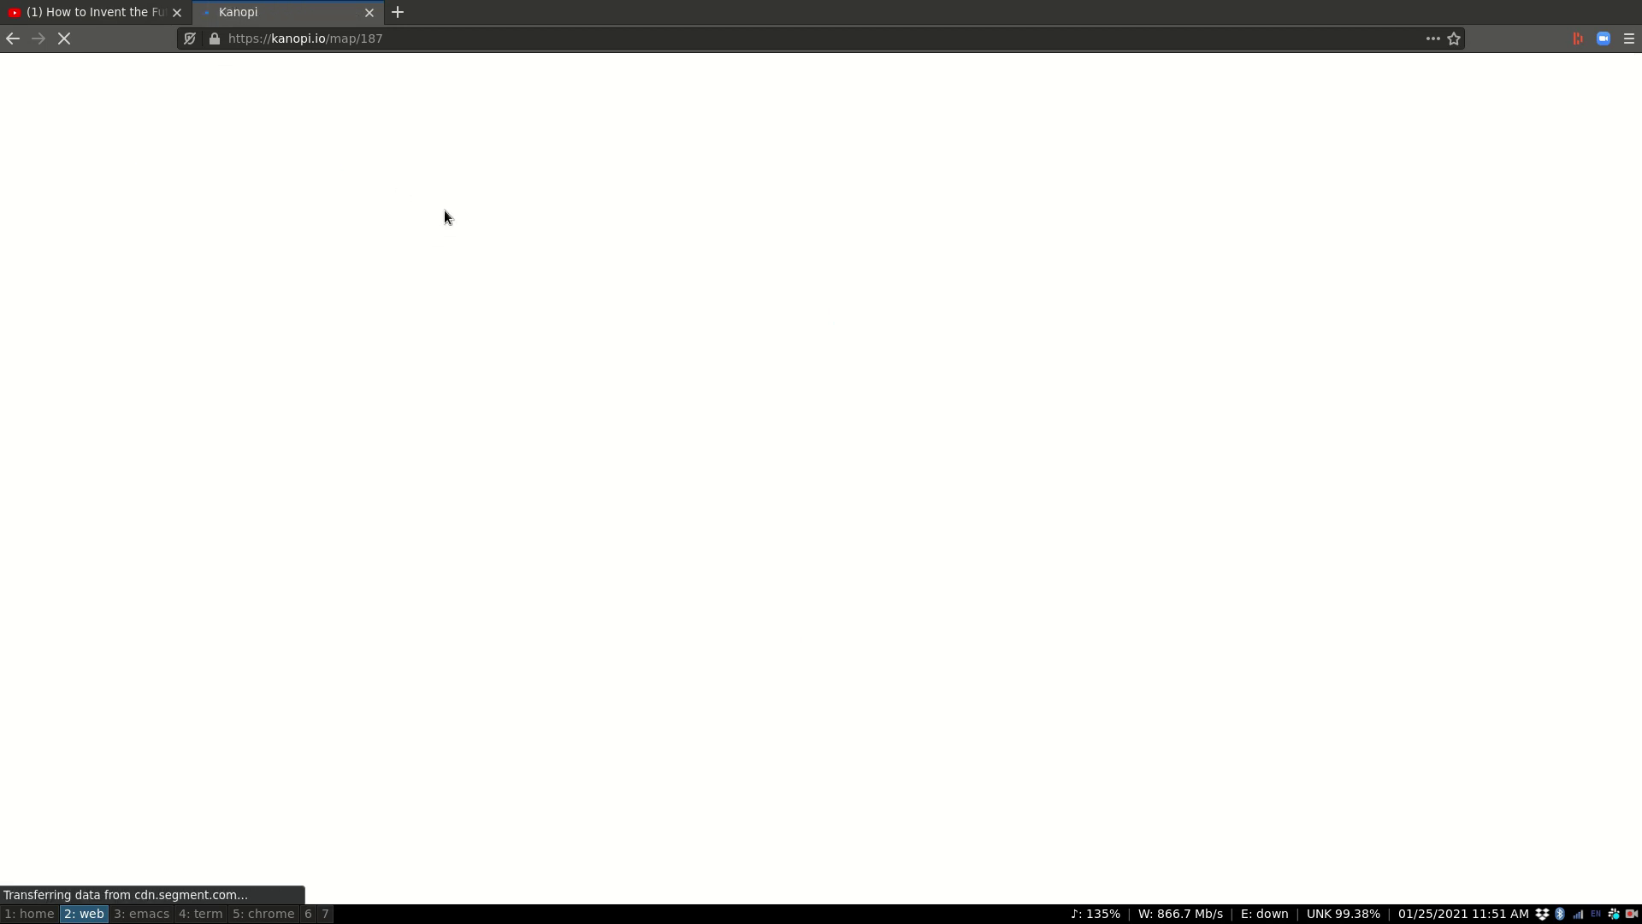
mouse_move(756, 190)
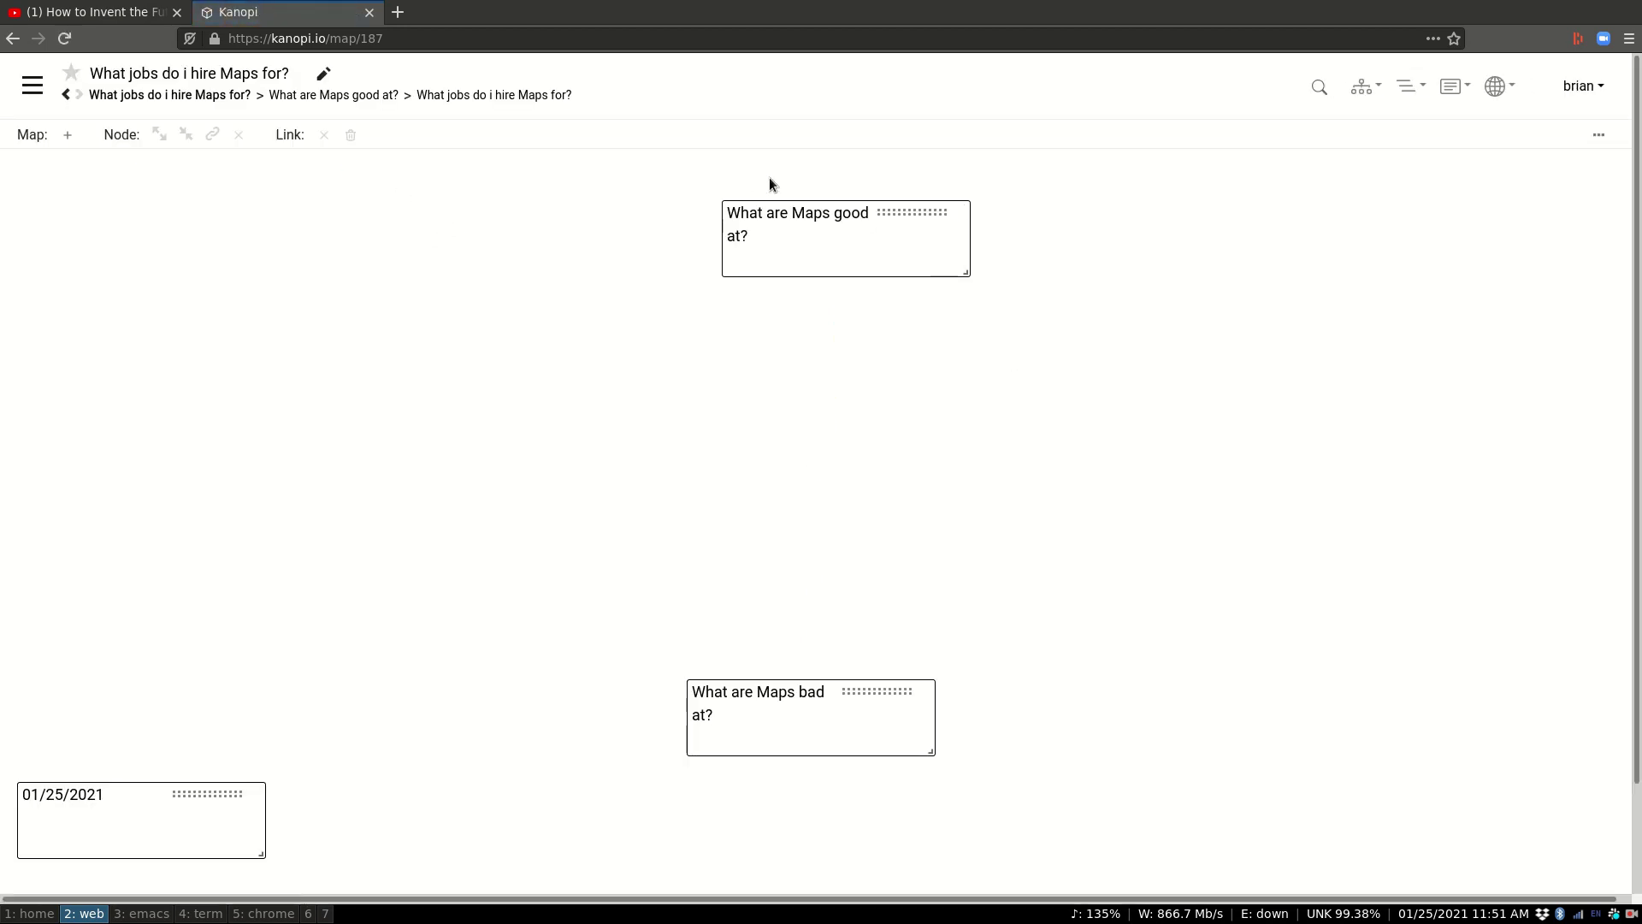
- Move "What are Maps good at?" slightly up and left, and "What are Maps bad at?" slightly down and left
left_click_drag(893, 212, 857, 194)
mouse_move(842, 684)
left_click_drag(862, 680, 847, 692)
- Create a link of type "instance" from "What are Maps good at?" to a new node "Maps manage tangential thoughts"
left_click_drag(850, 224, 1182, 608)
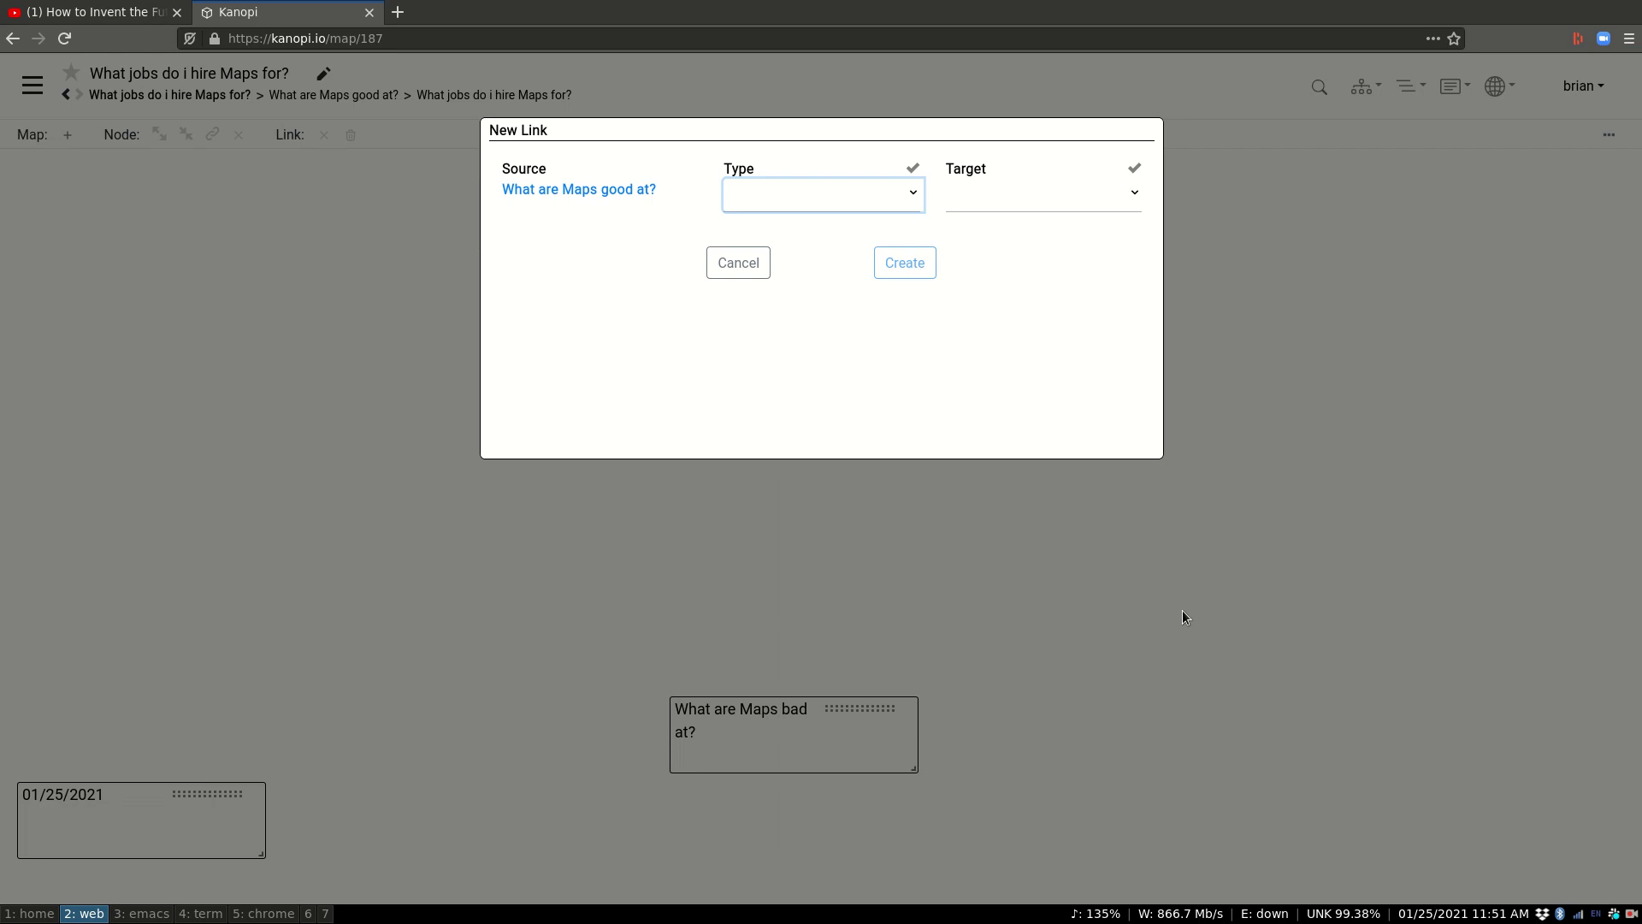
type("instance")
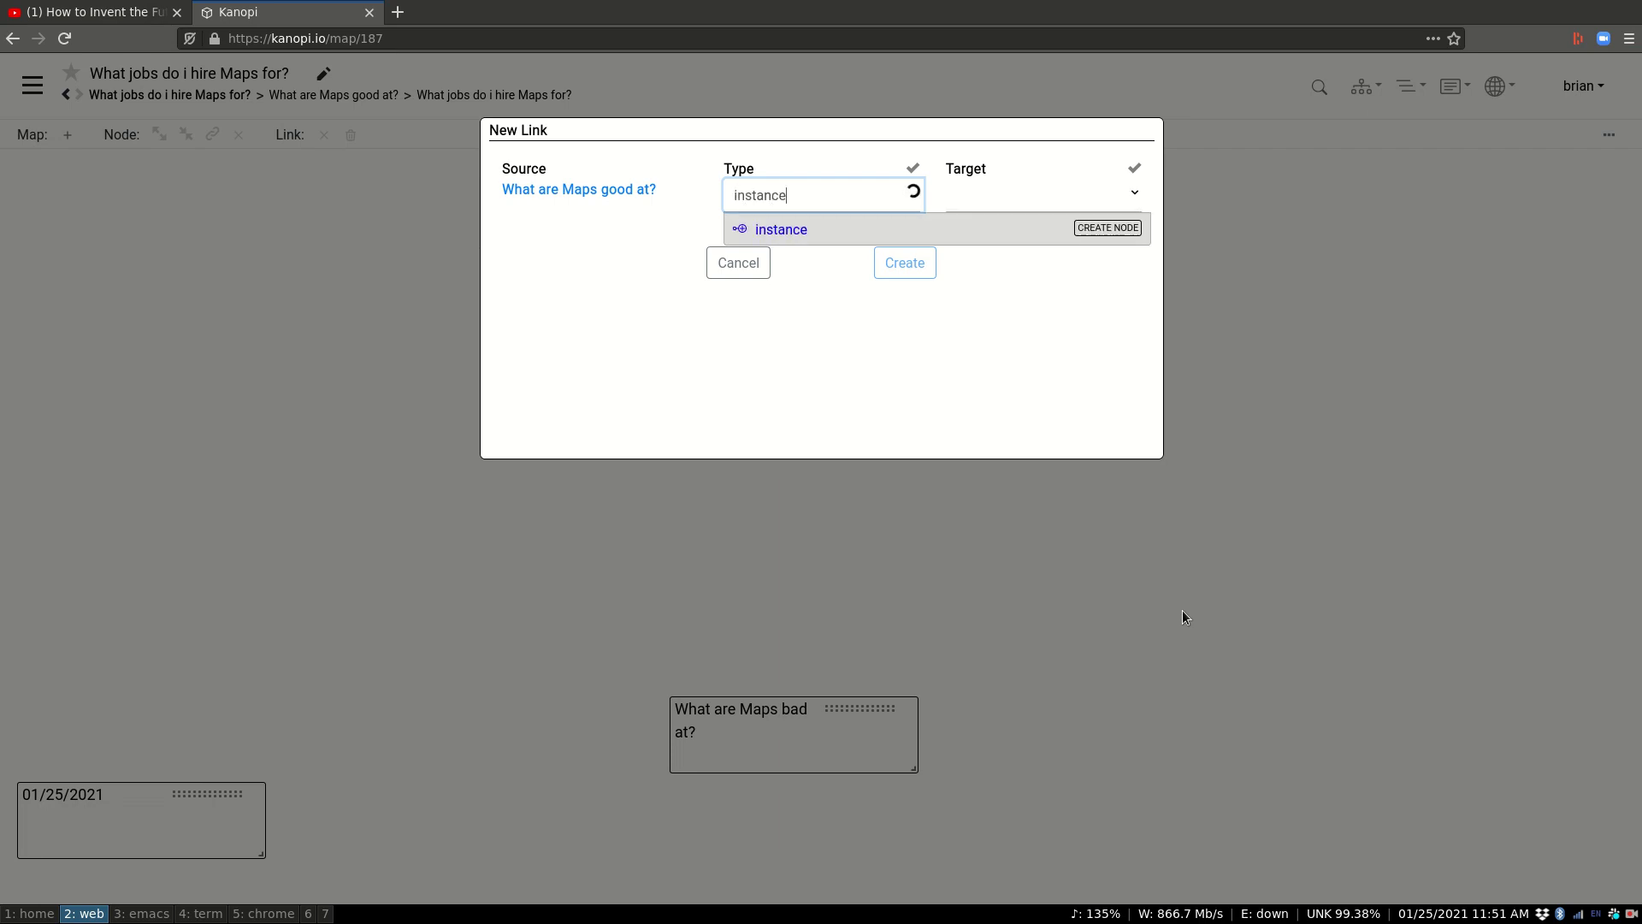
key("Return")
left_click(1005, 202)
type("Maps")
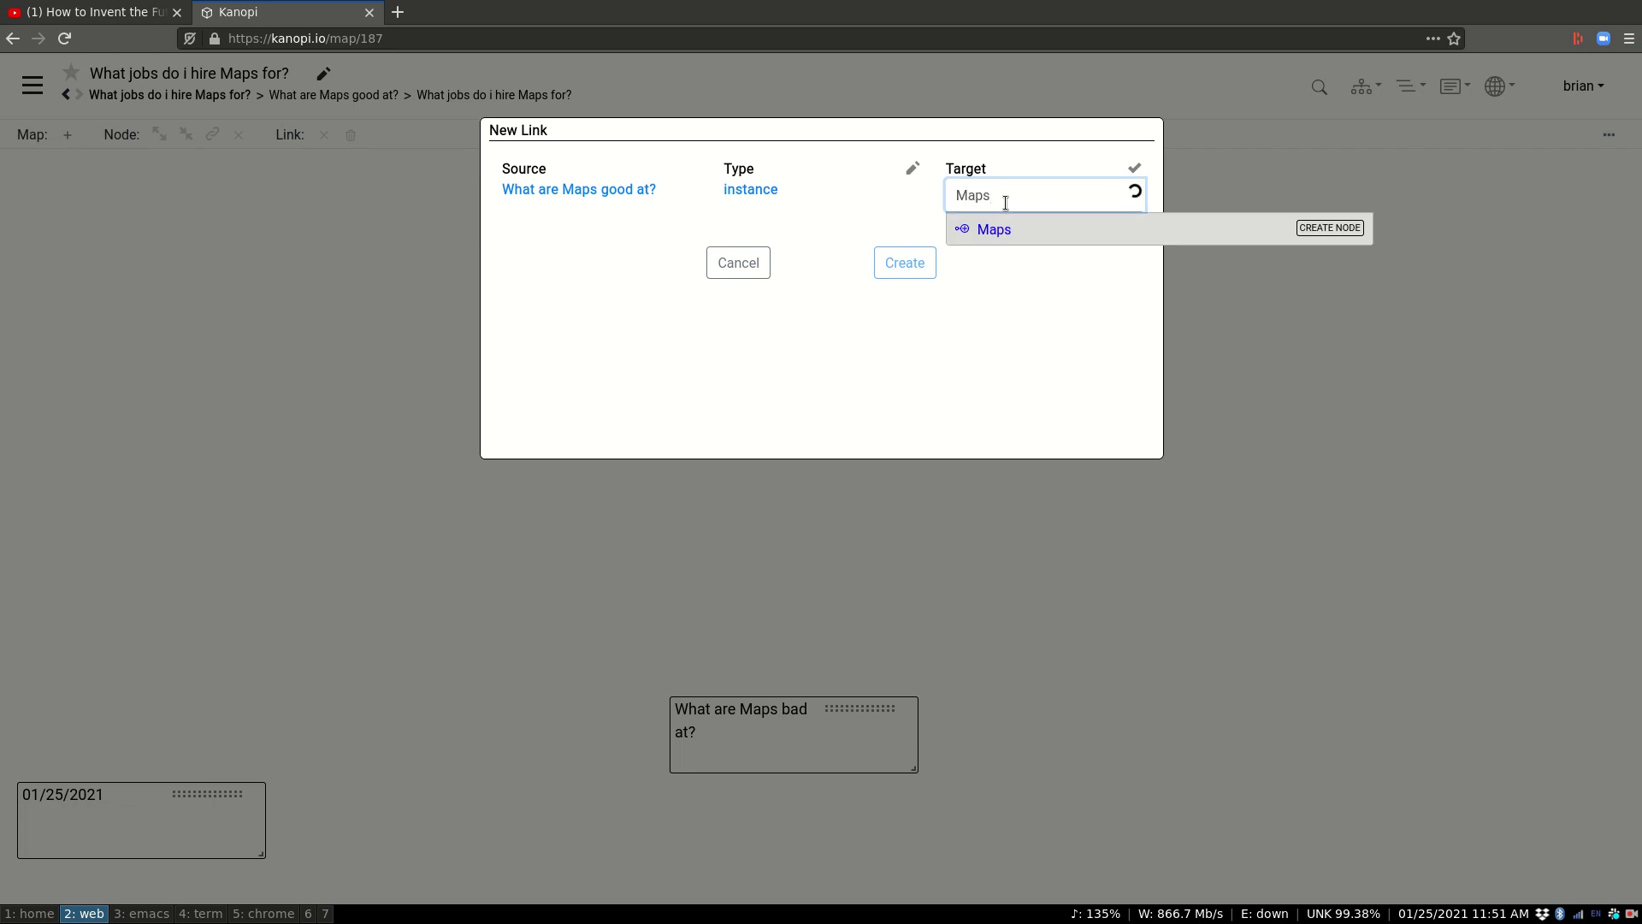
type(" manage distrac")
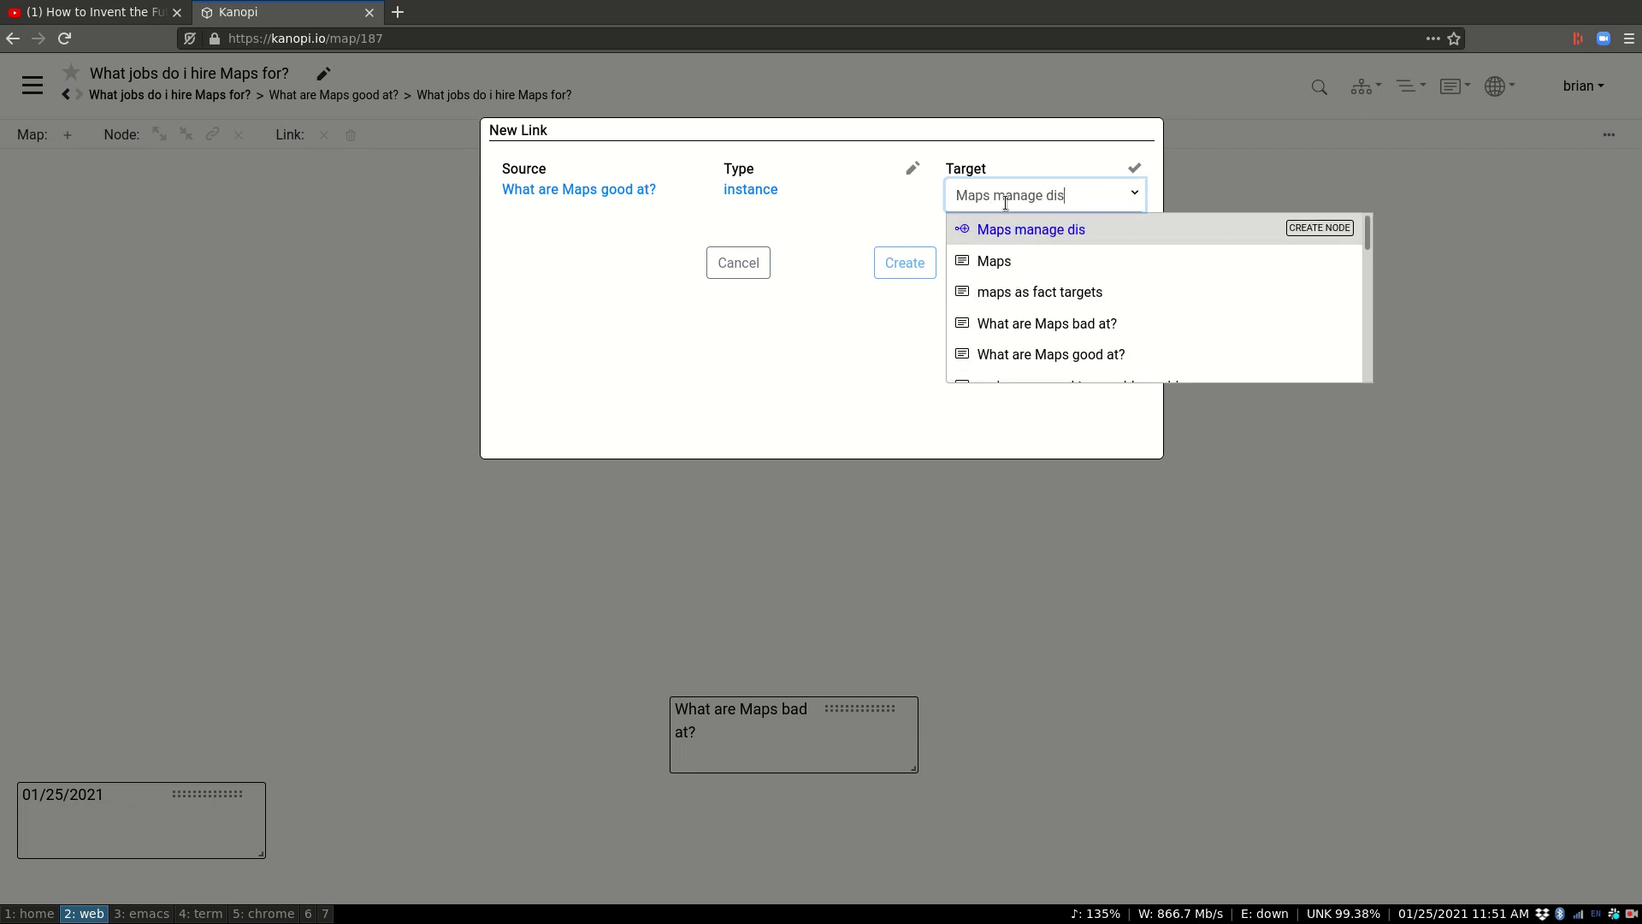
key("BackSpace")
key("BackSpace")
key("BackSpace")
key("BackSpace")
key("BackSpace")
key("BackSpace")
key("BackSpace")
type("tangential thoughts")
key("Return")
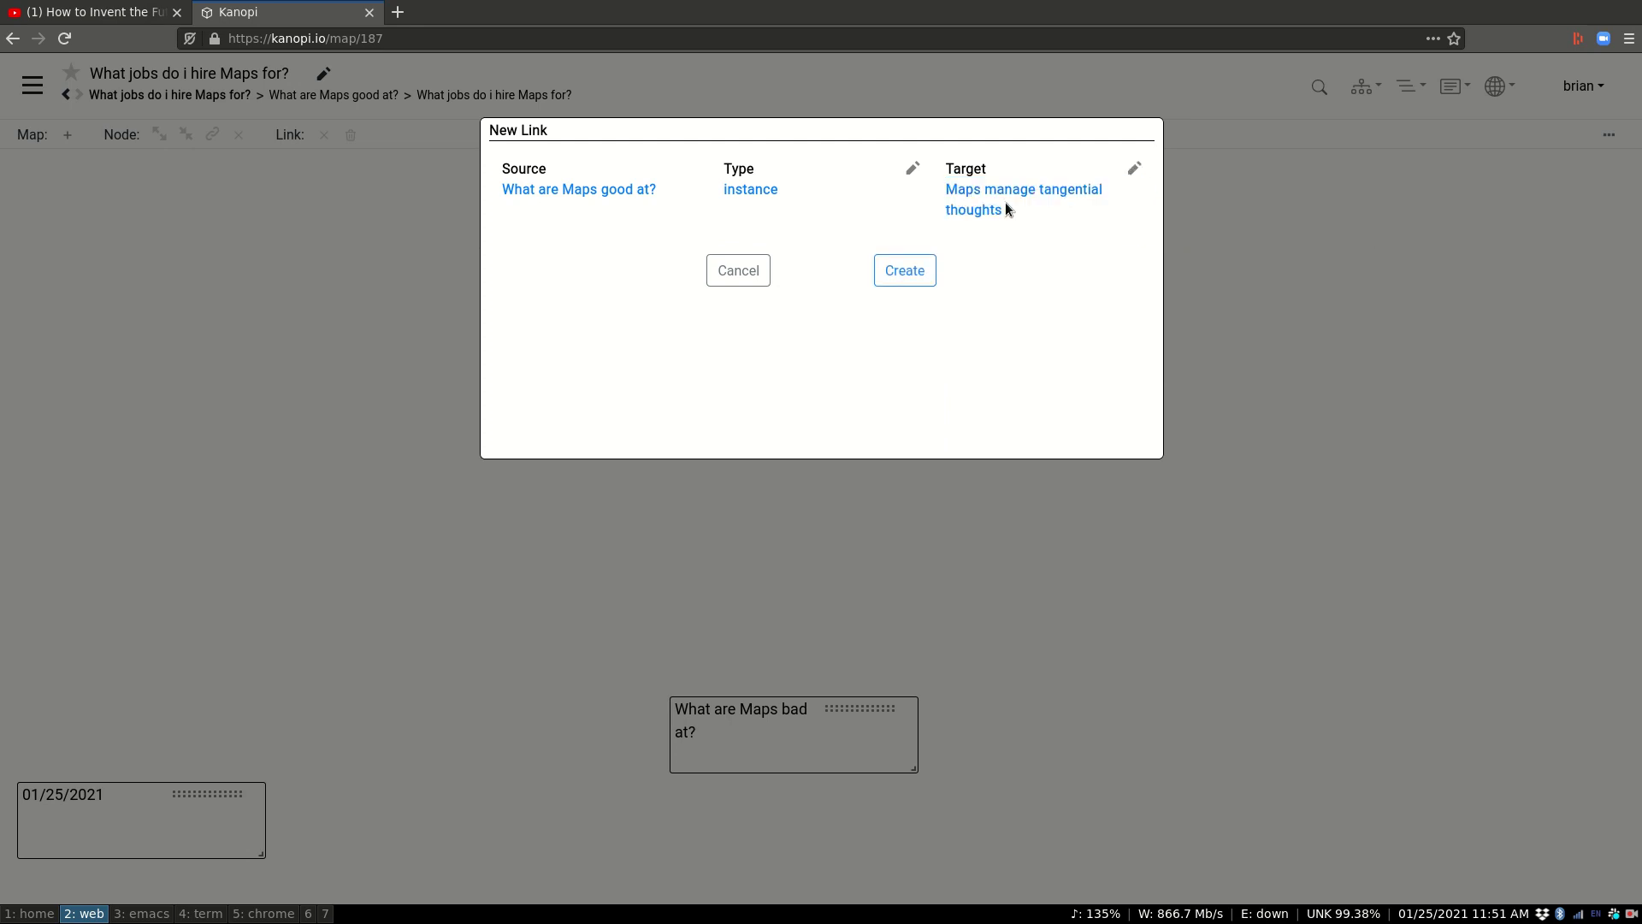
left_click(913, 272)
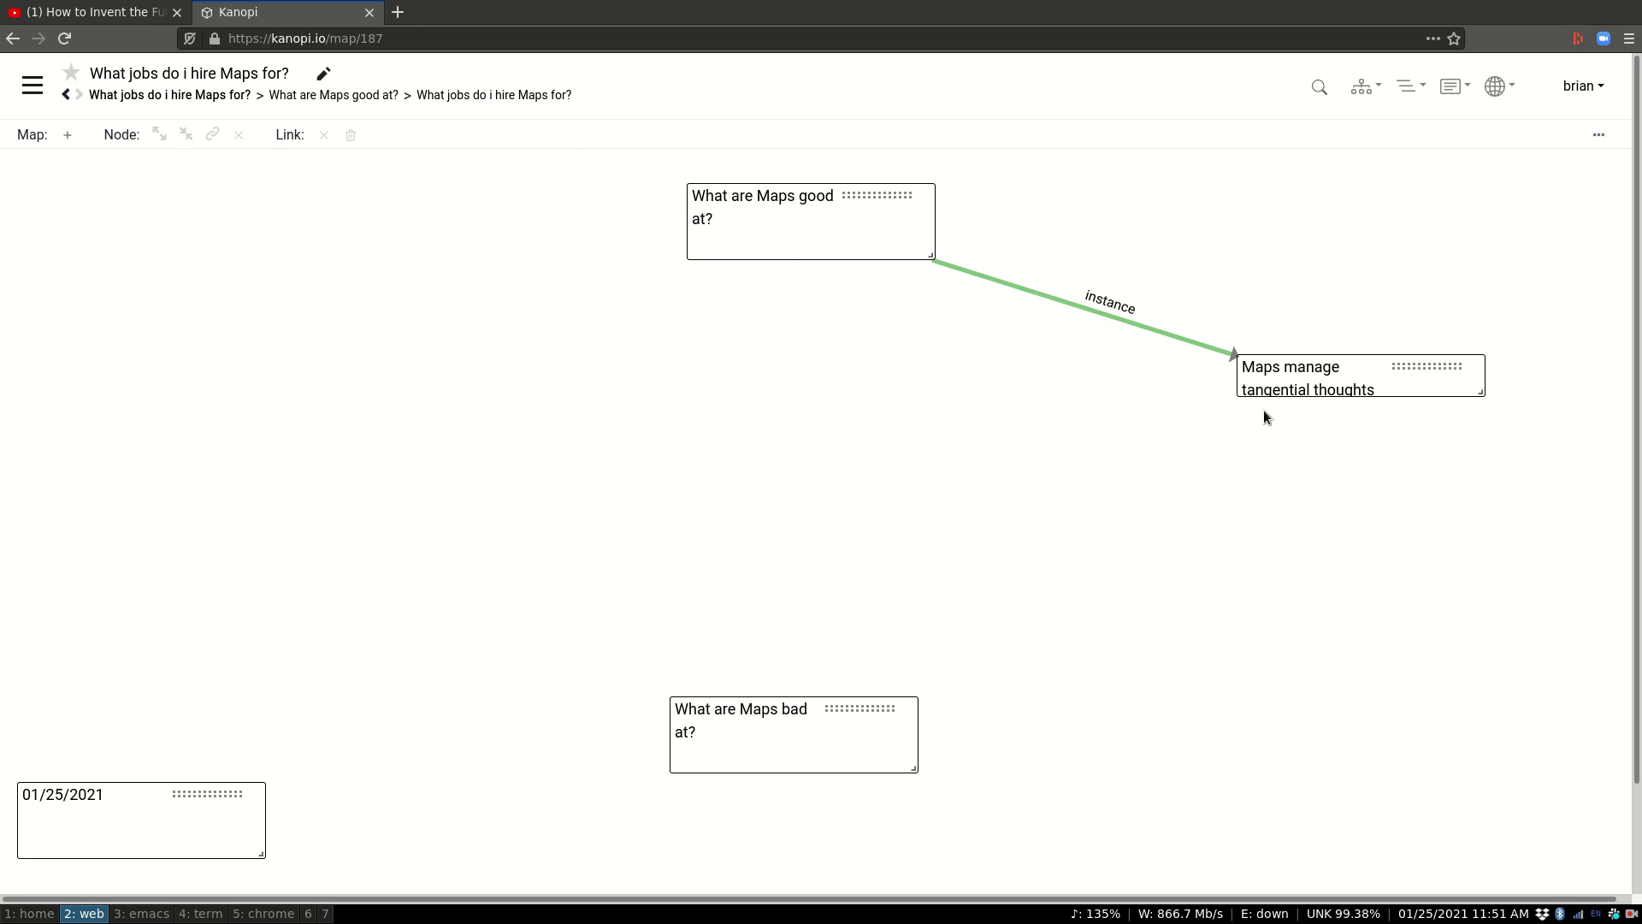
- View the page of the "What are Maps good at?" node and return to the map
left_click_drag(836, 234, 795, 223)
left_click(795, 223)
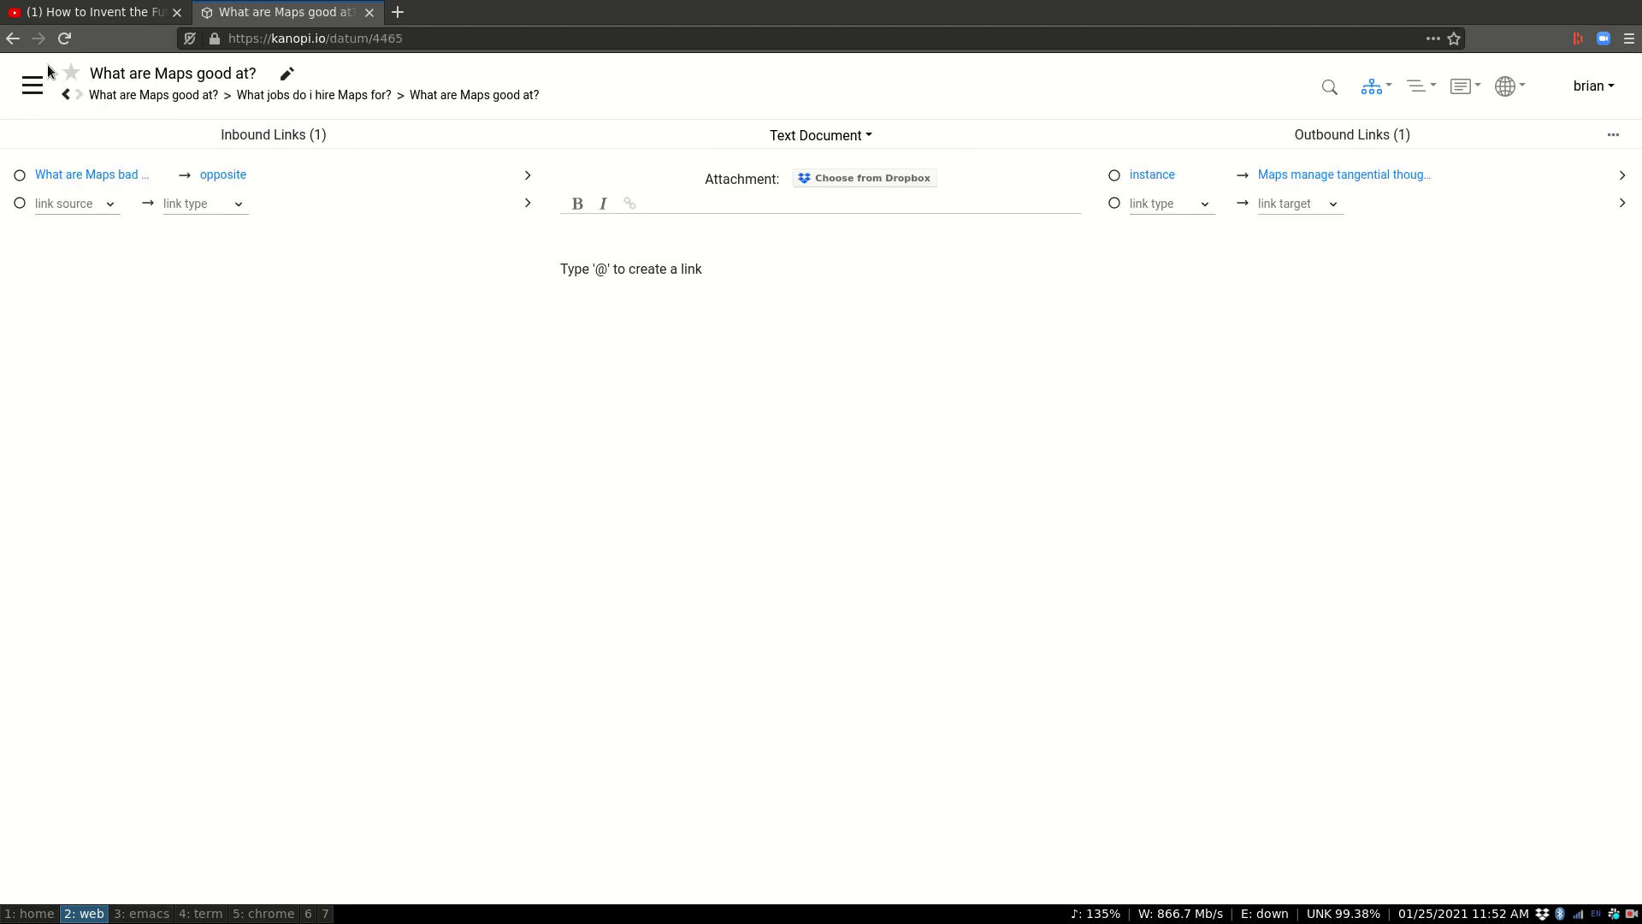
left_click(13, 38)
- Create an "instance" link from "What are Maps good at?" to new node "Maps are good at capturing Nodes and Links", and move that node slightly up
left_click_drag(840, 240, 825, 494)
left_click(898, 227)
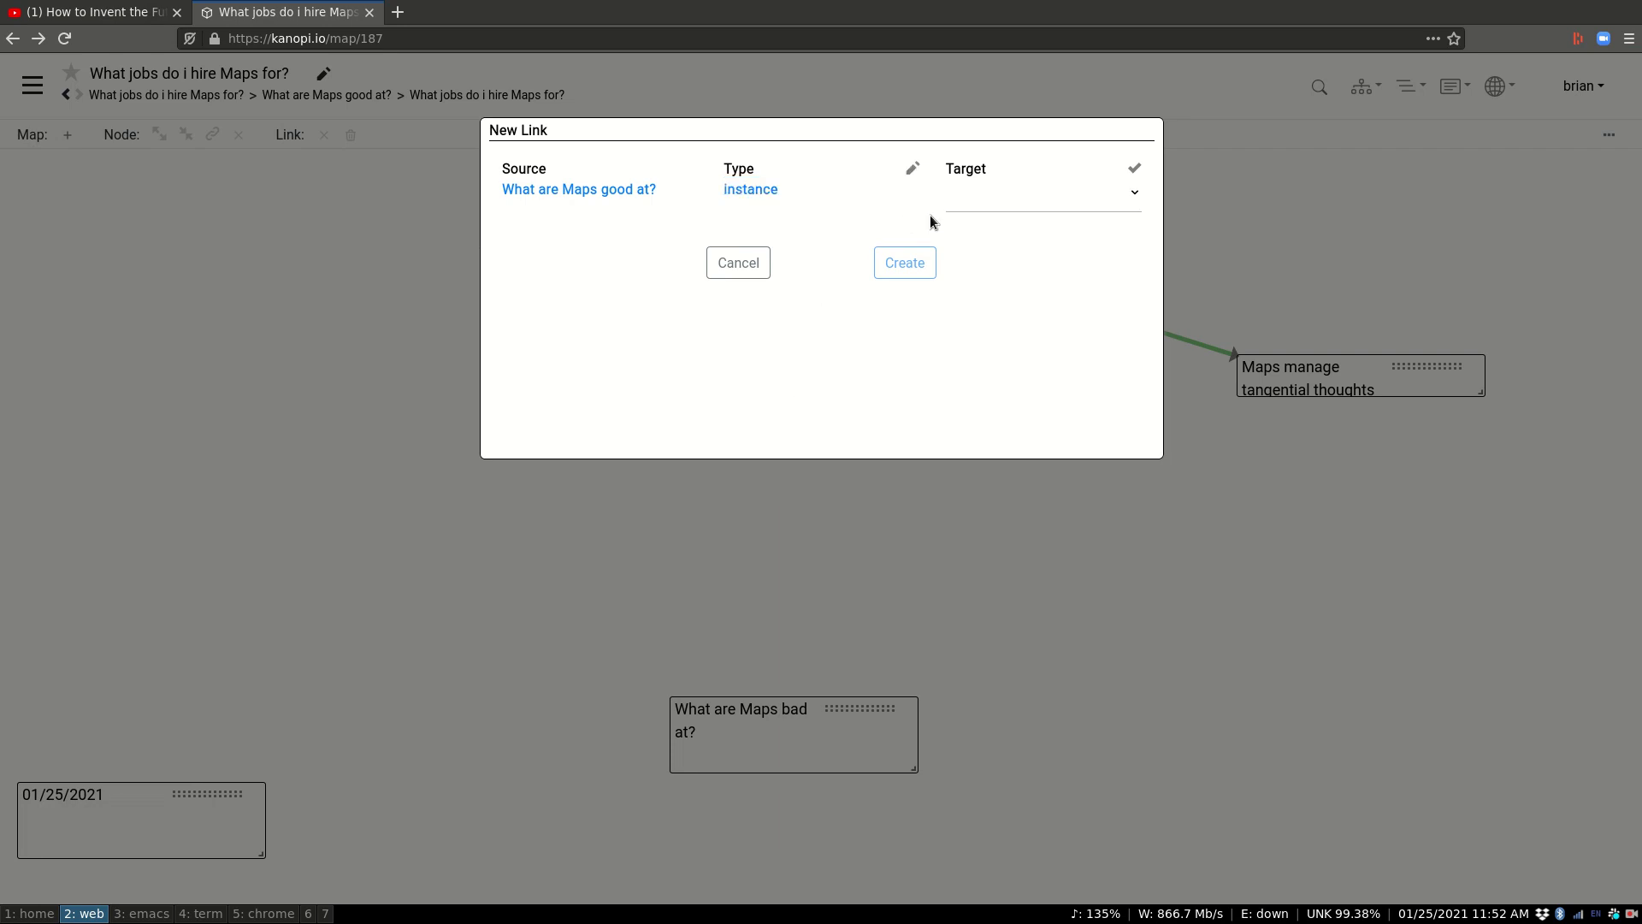
left_click(959, 195)
type("Maps are good astcapturing Nodes and Links")
key("Return")
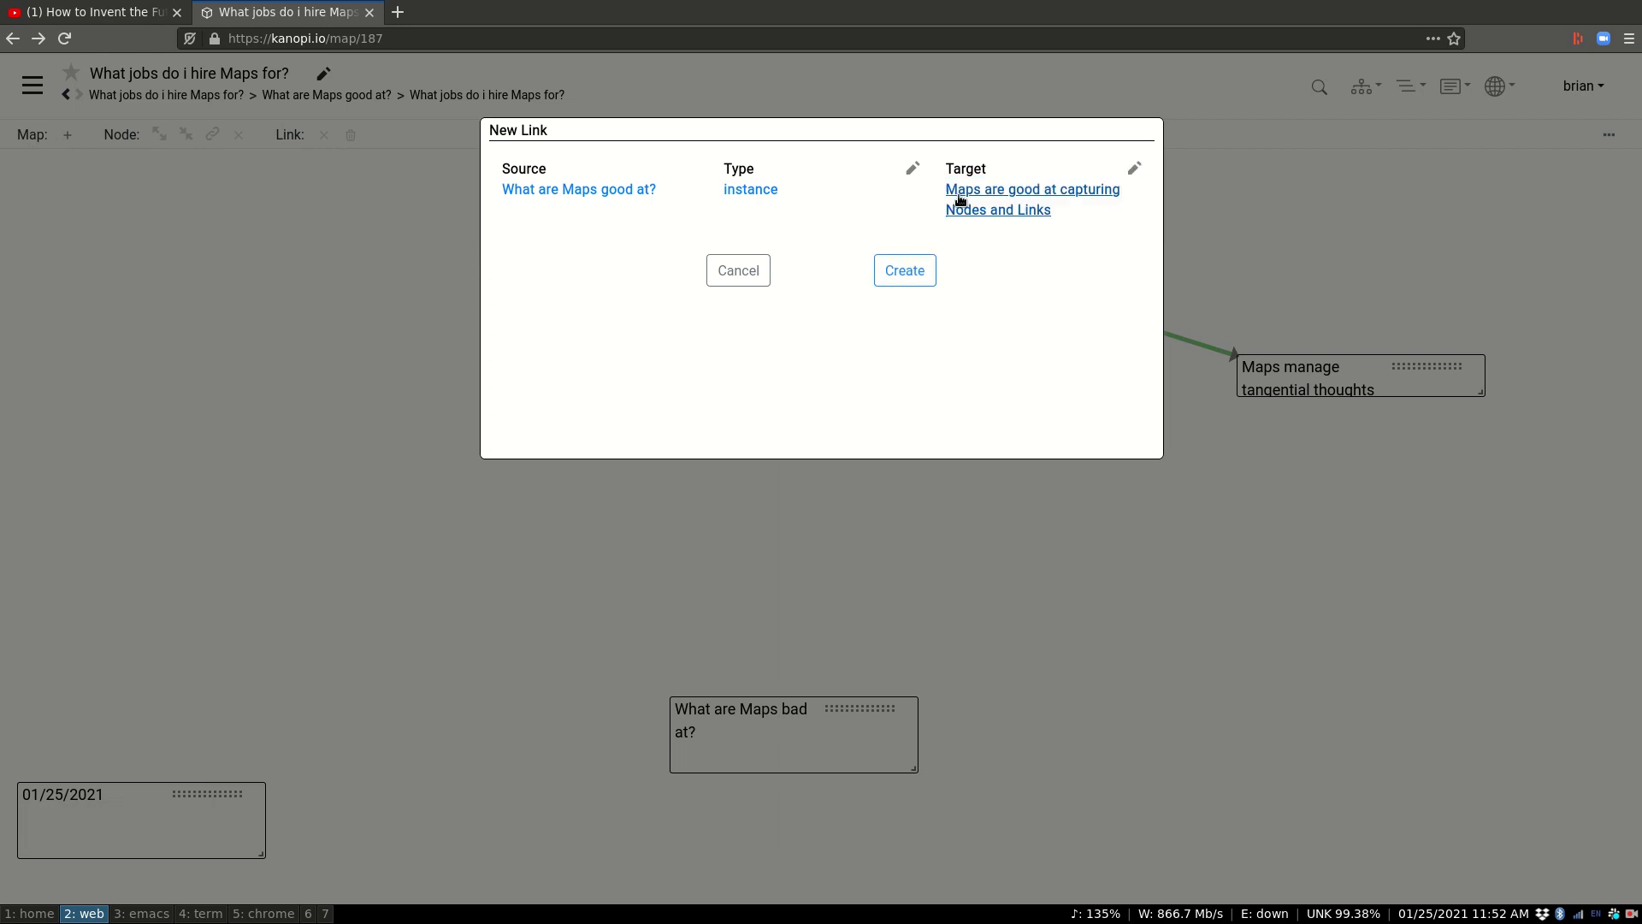
left_click(905, 272)
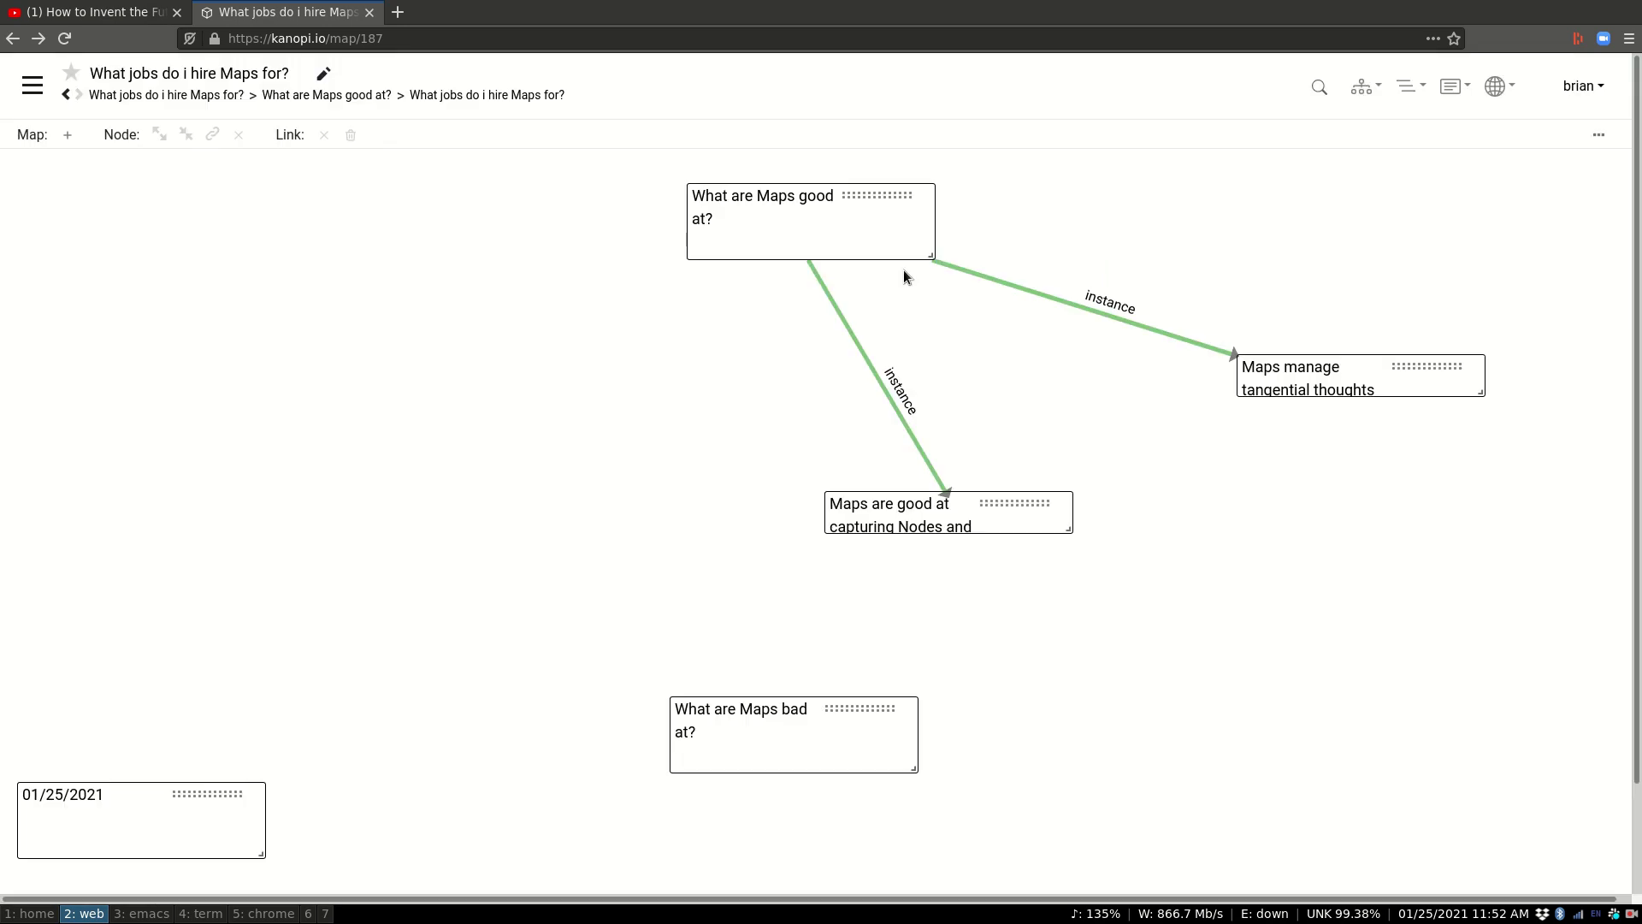
left_click_drag(1012, 501, 1028, 417)
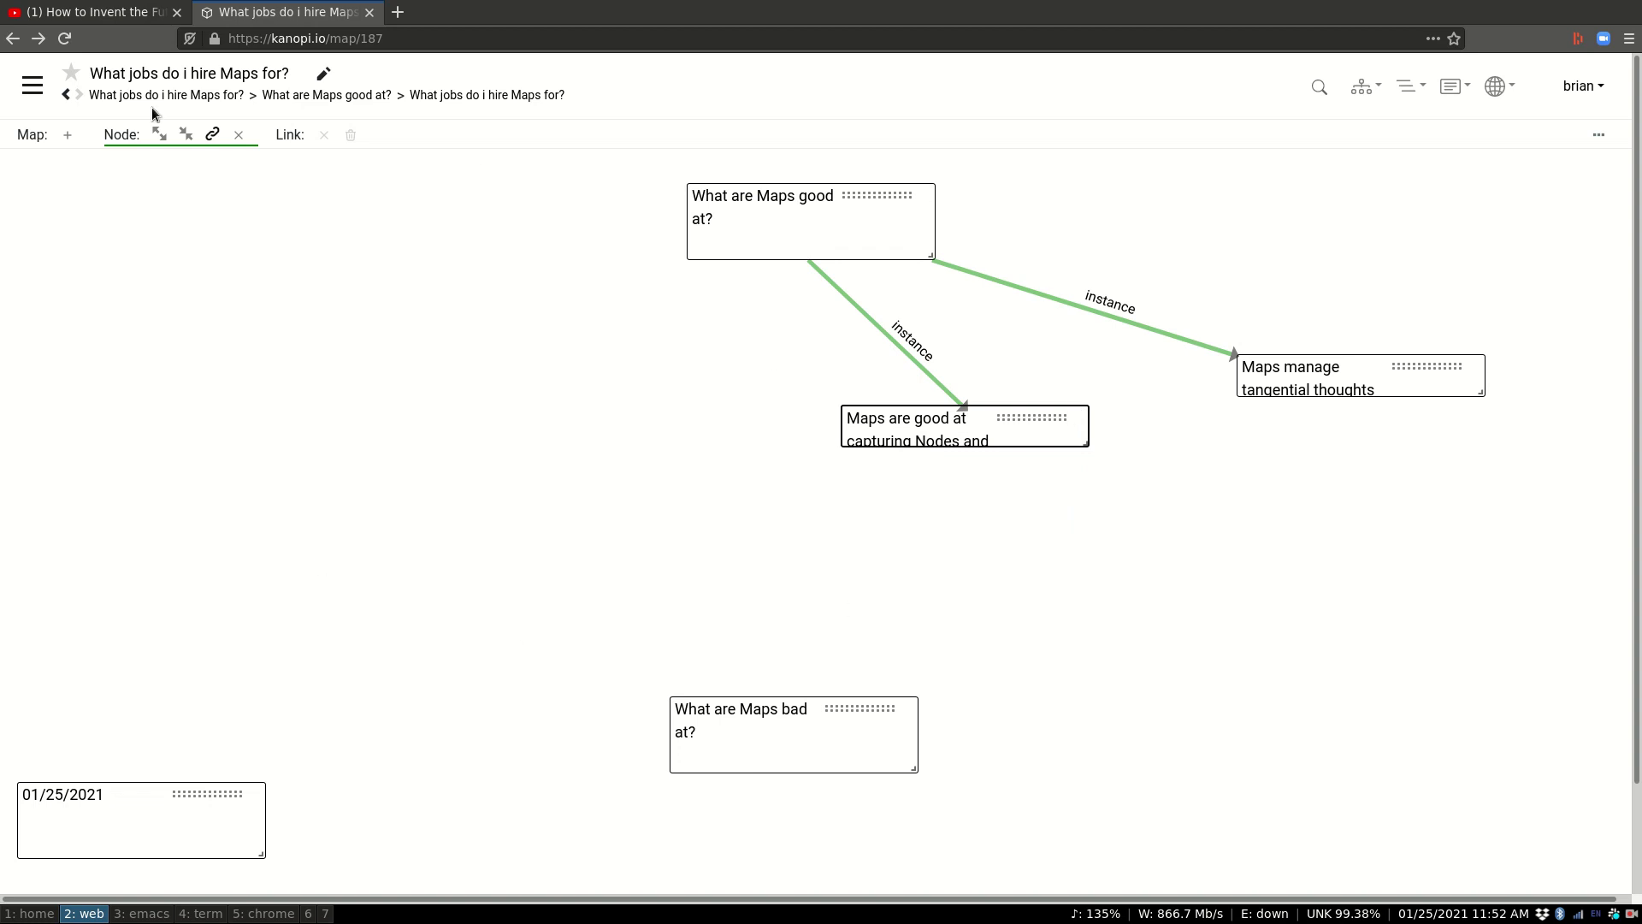
- Add the existing node "Mind in Motion by Barbara Tversky" to the map and place it in the upper-left corner
double_click(90, 203)
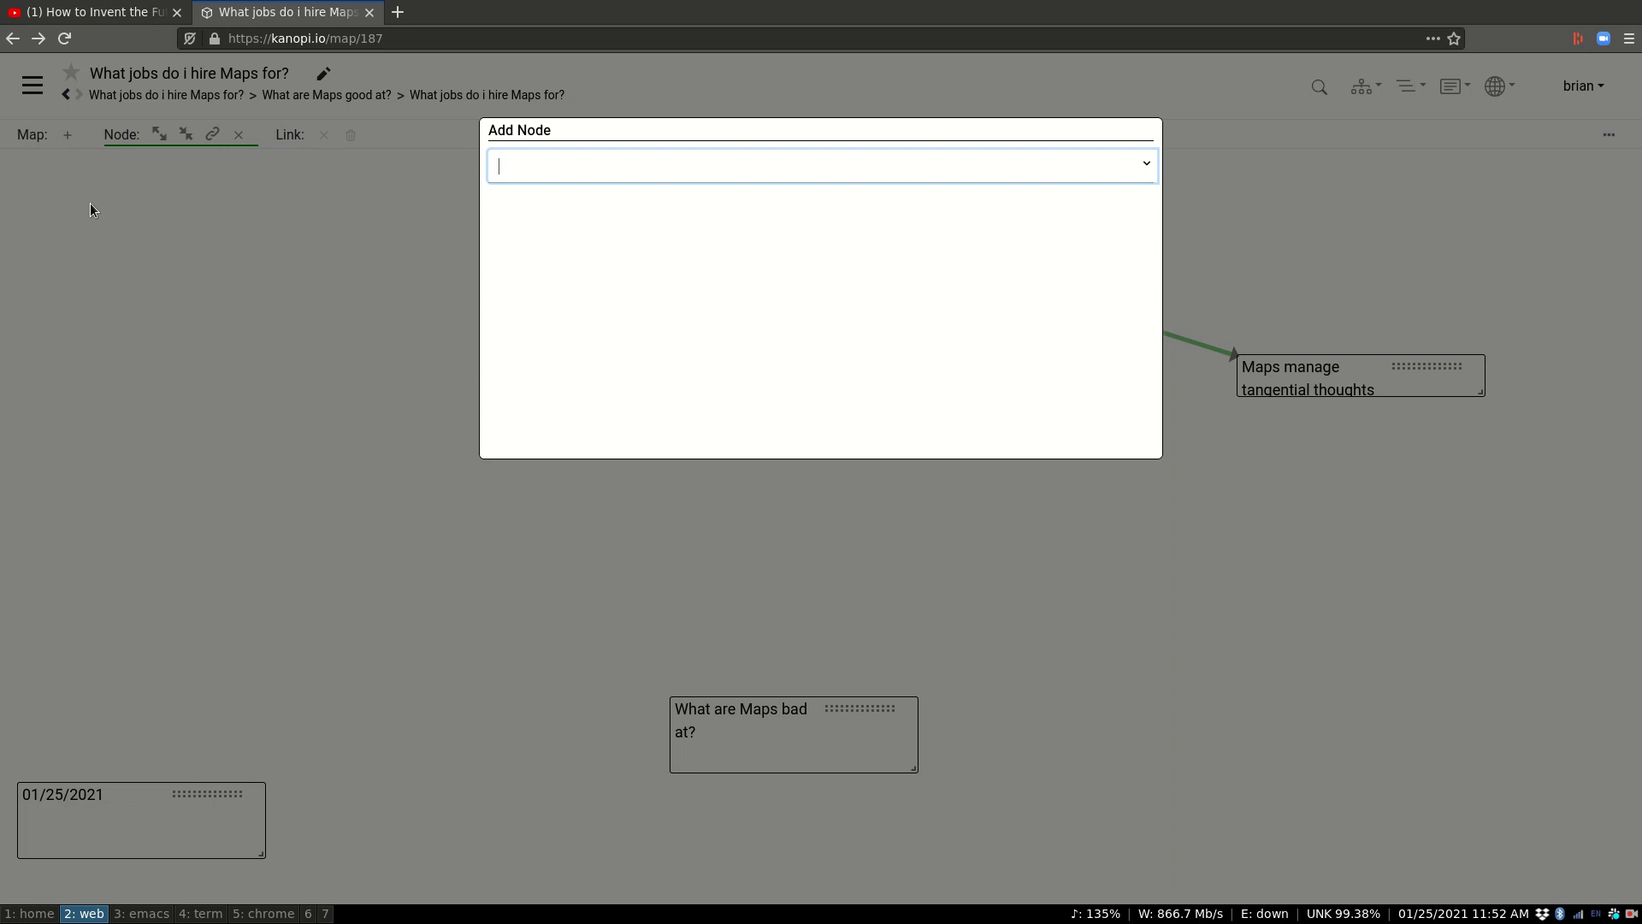
type("Mind in Motion")
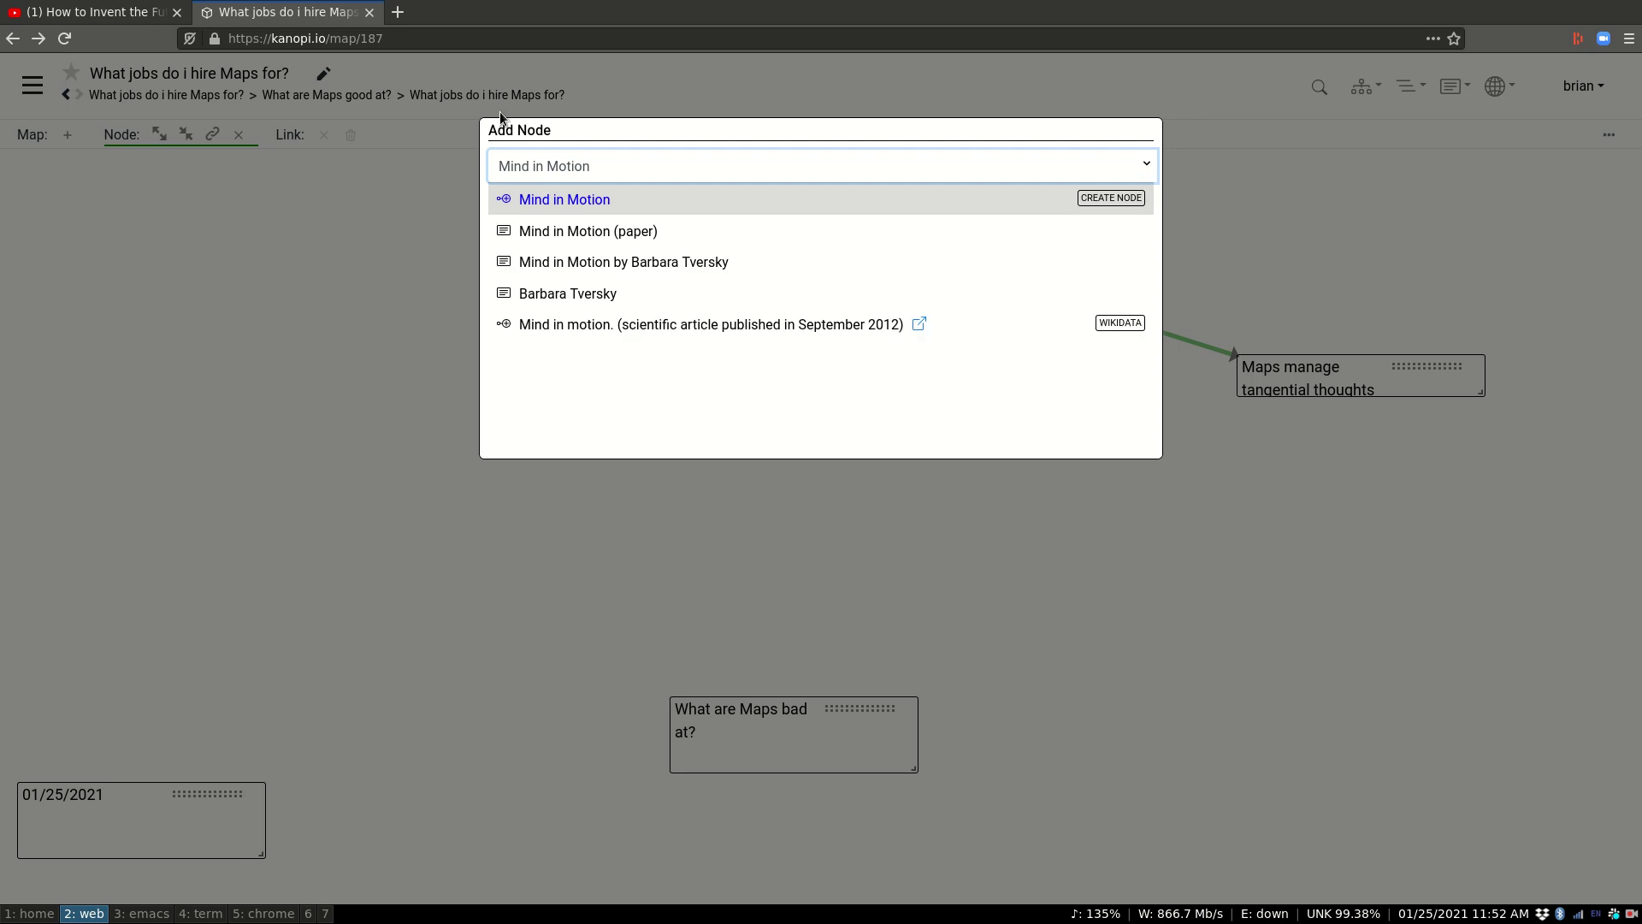
left_click(618, 265)
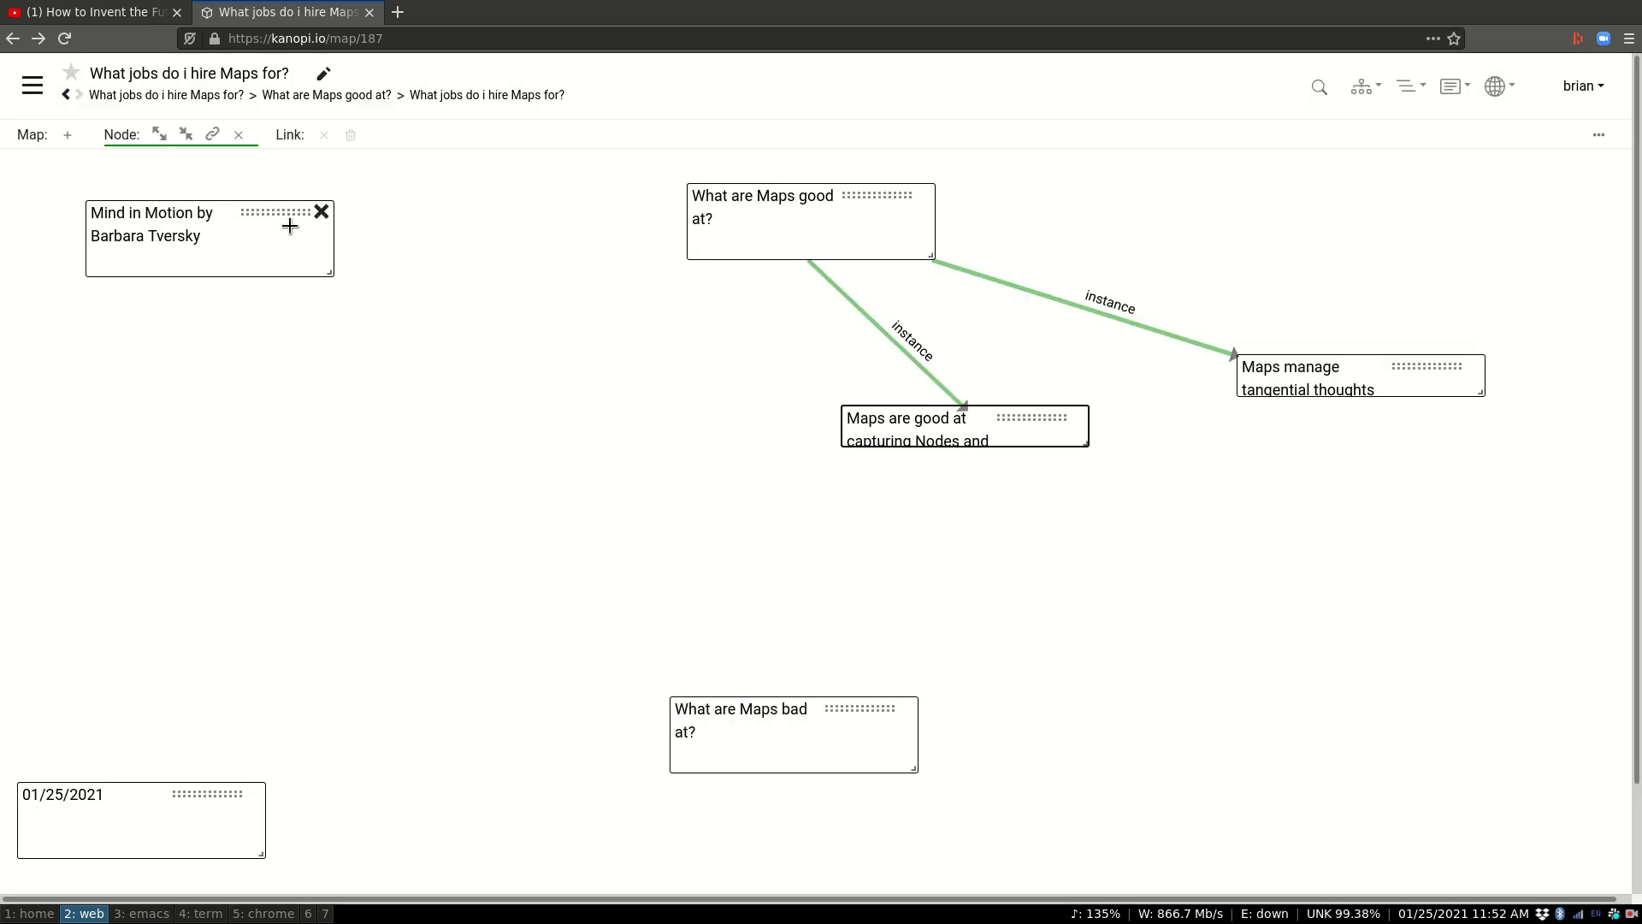
left_click_drag(287, 214, 217, 180)
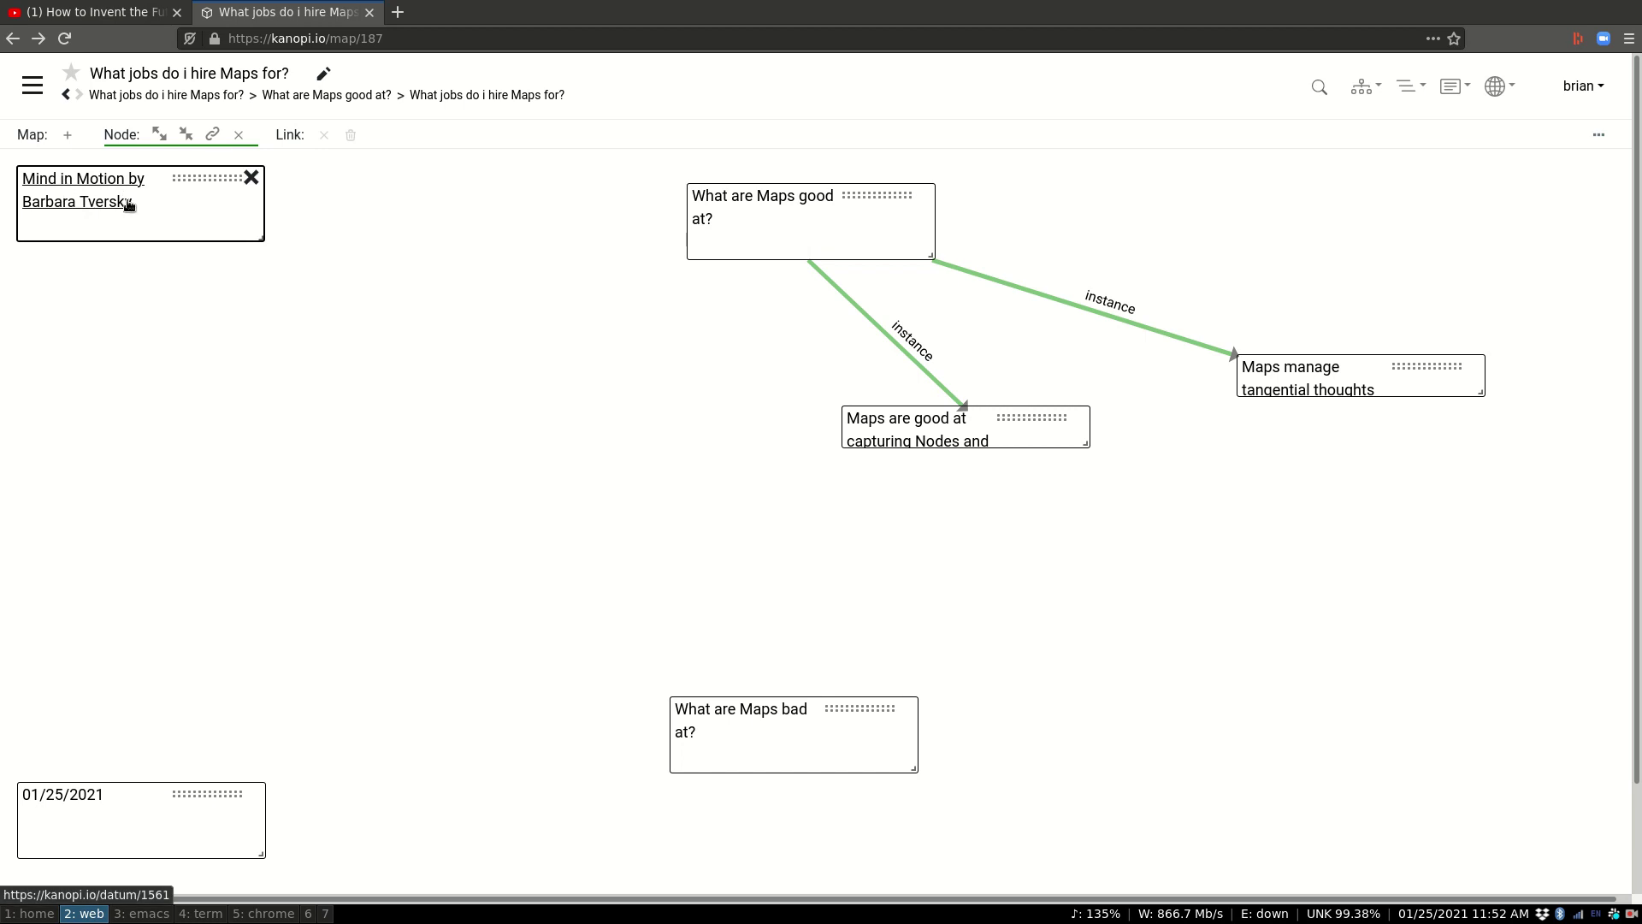
- Check the suggested types and targets for a new link from "Mind in Motion by Barbara Tversky" without creating the link
left_click_drag(213, 227, 706, 614)
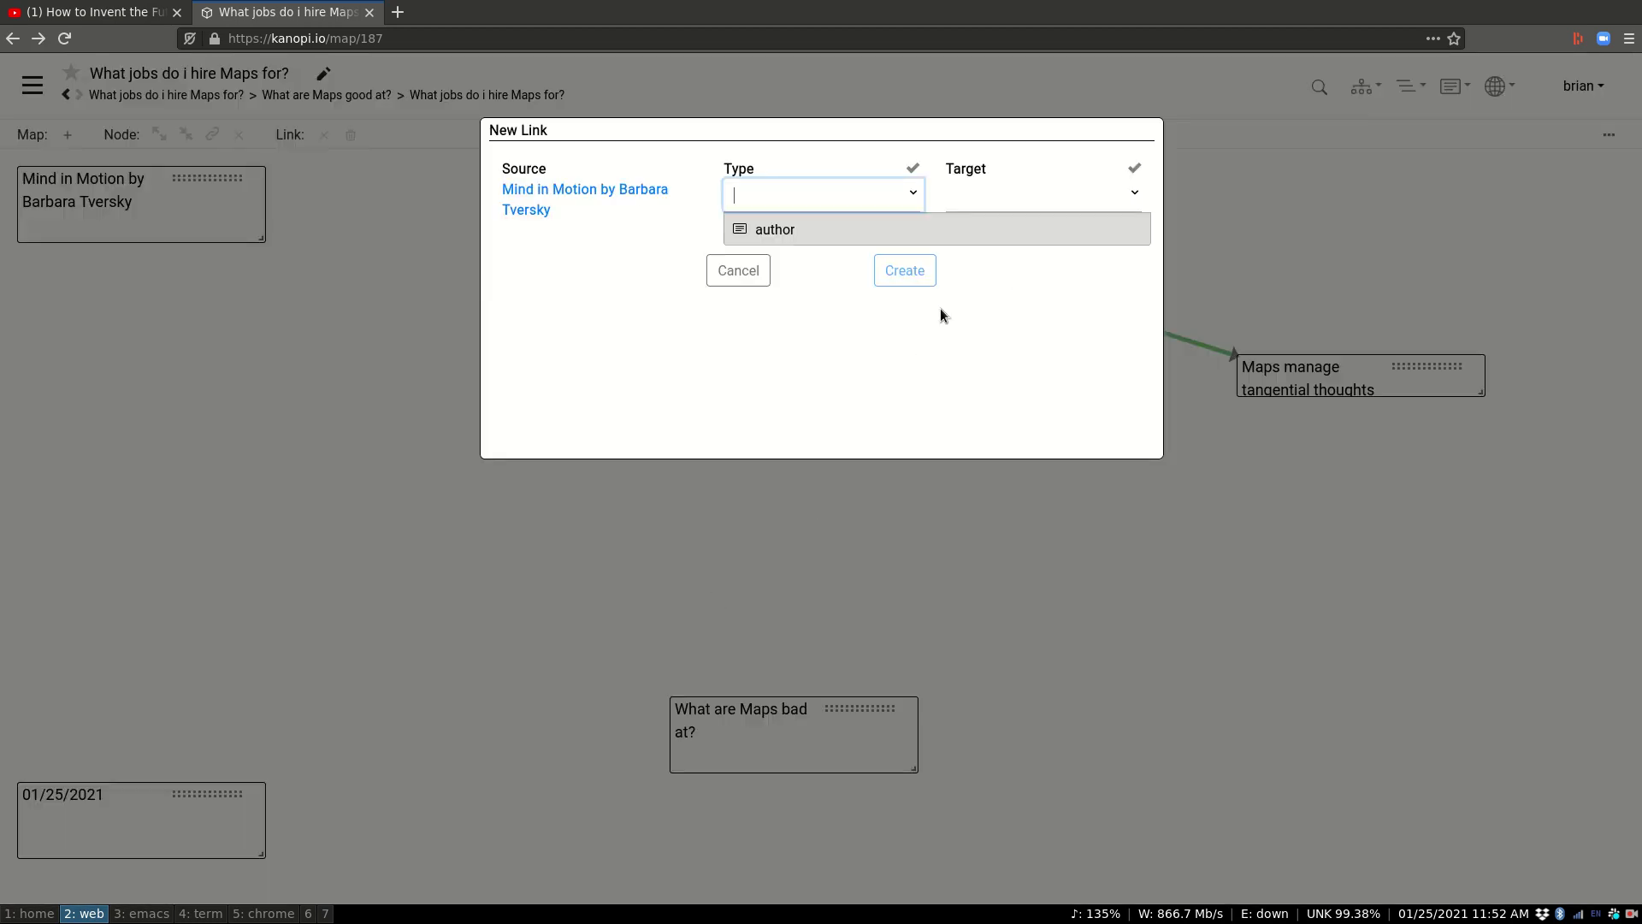
left_click(1057, 197)
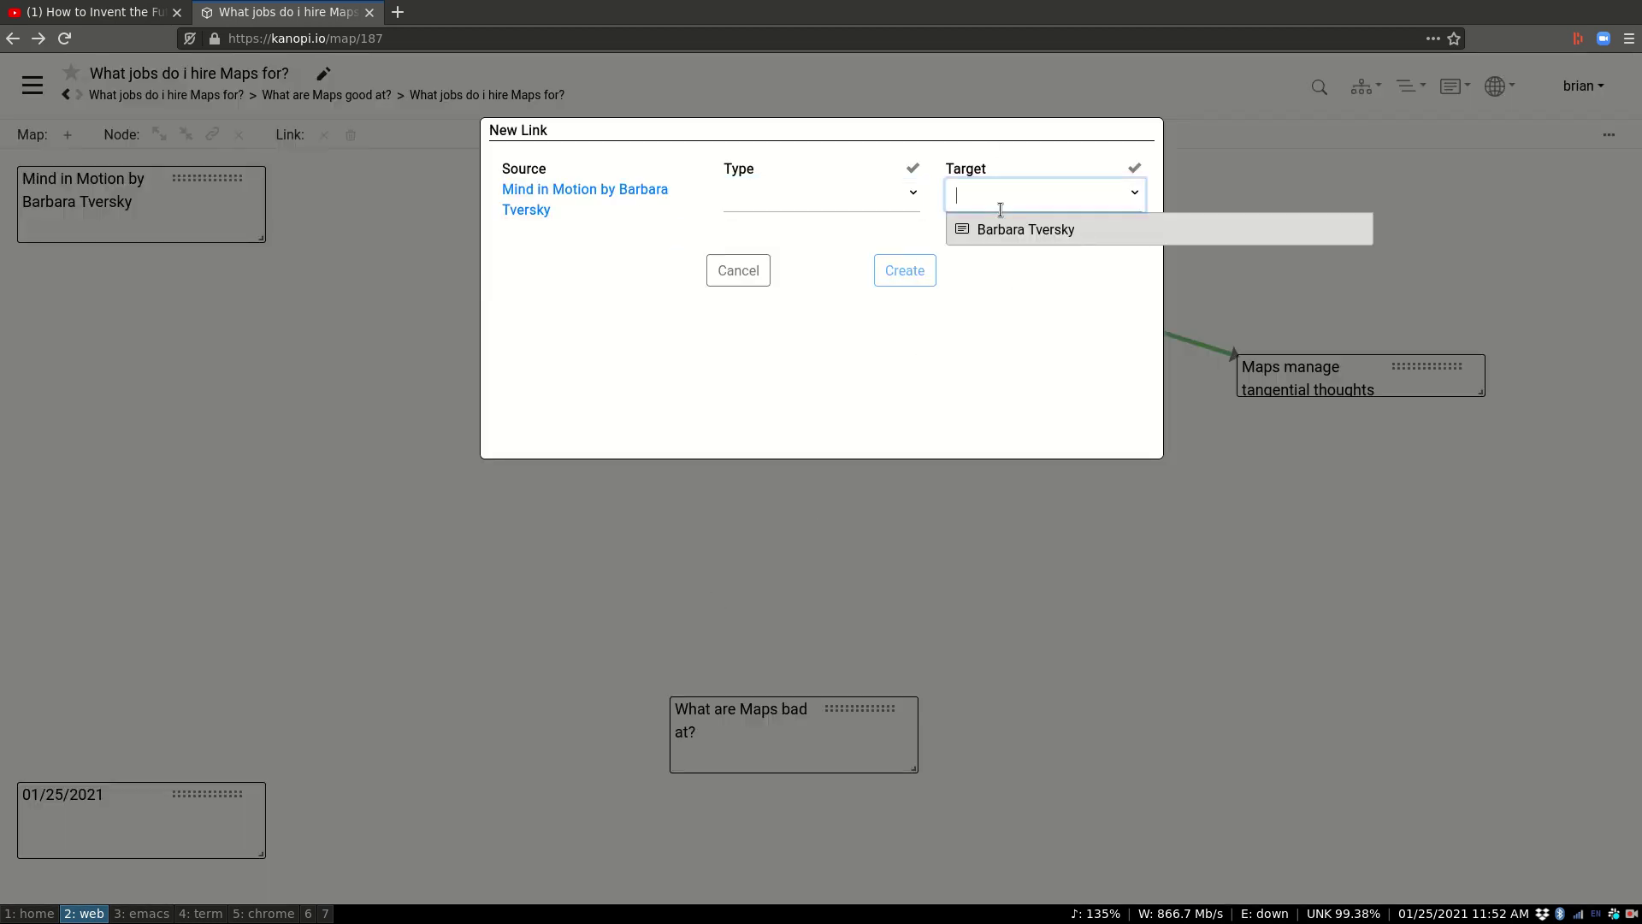
left_click(807, 200)
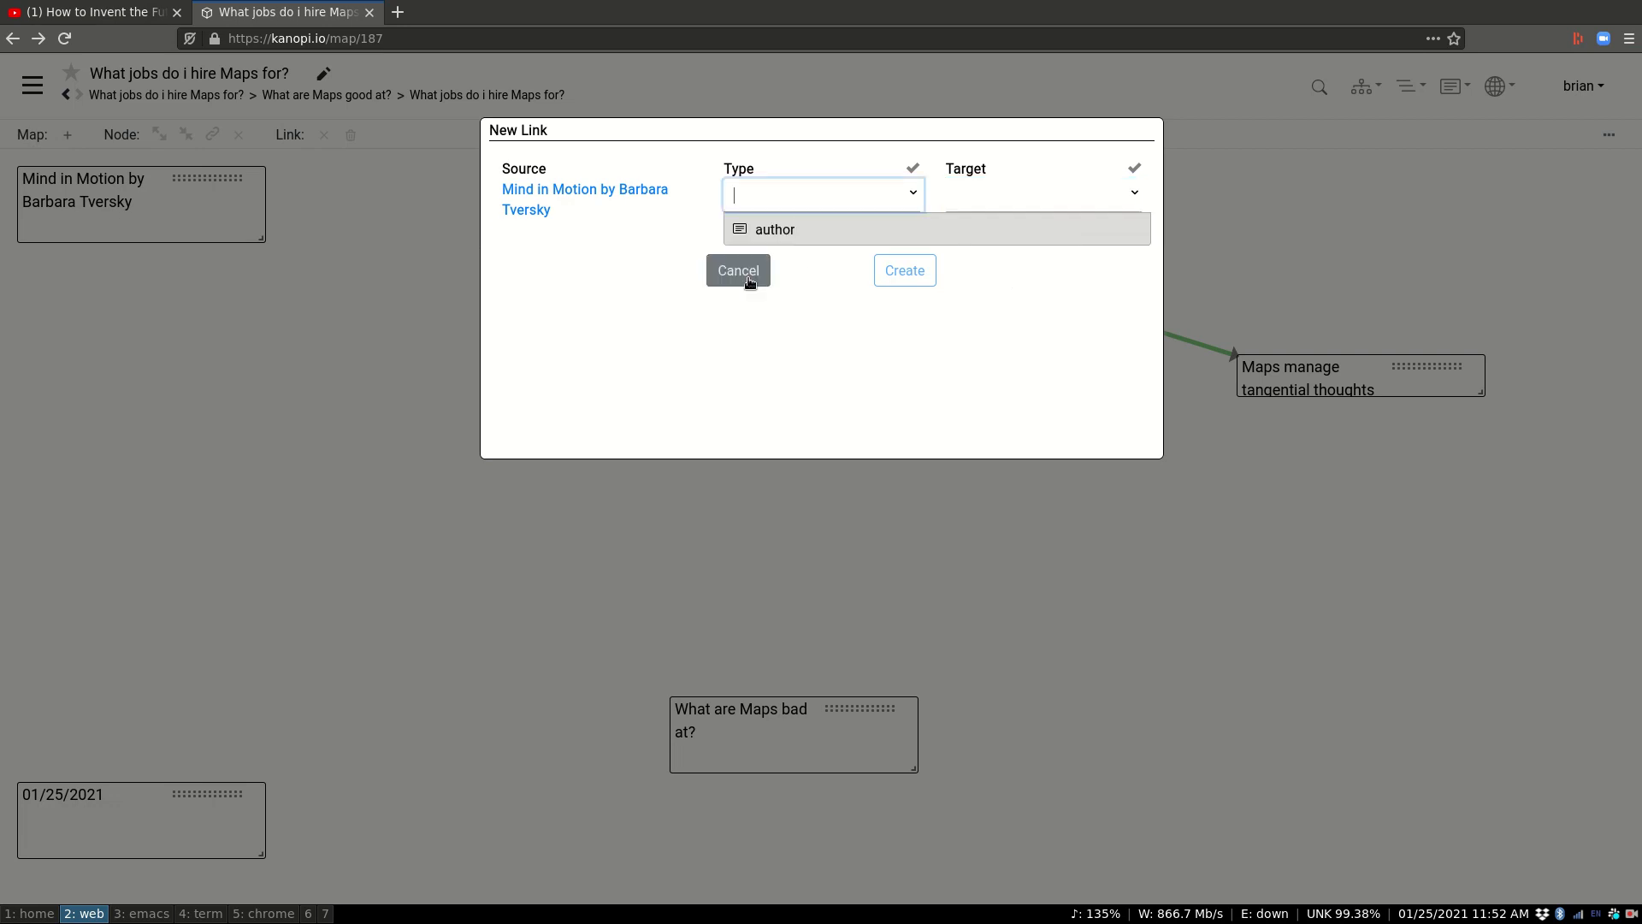
left_click(1026, 190)
left_click(735, 272)
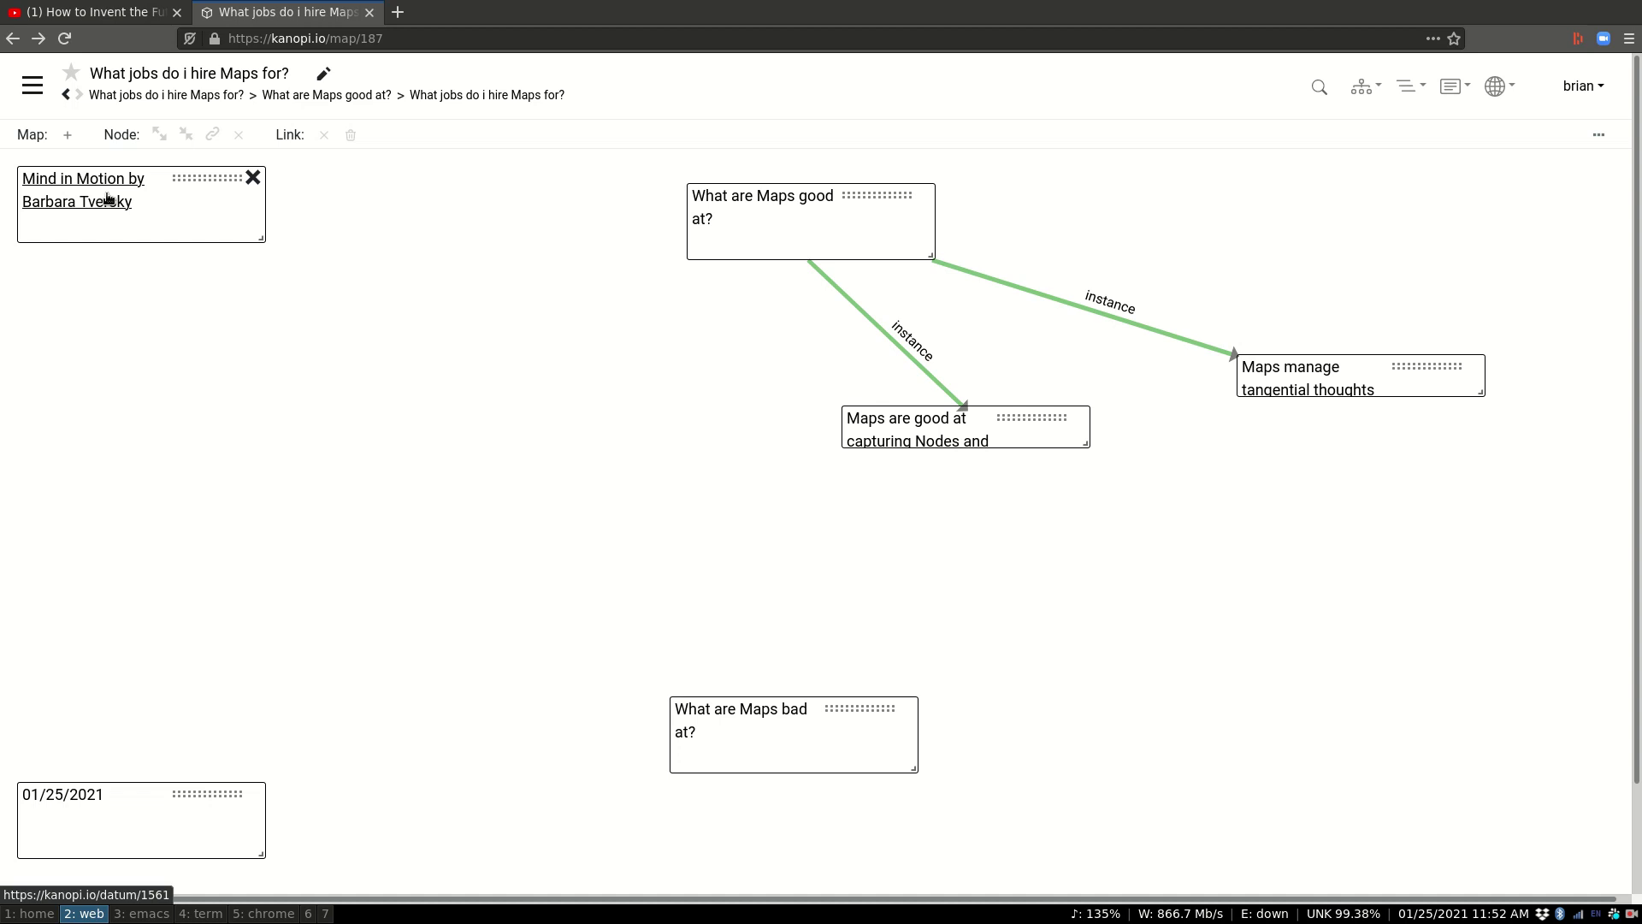
- Expand the "Mind in Motion by Barbara Tversky" node to show its linked author on the map
left_click(210, 216)
left_click(159, 134)
left_click(260, 375)
left_click(251, 333)
left_click(203, 220)
left_click(160, 135)
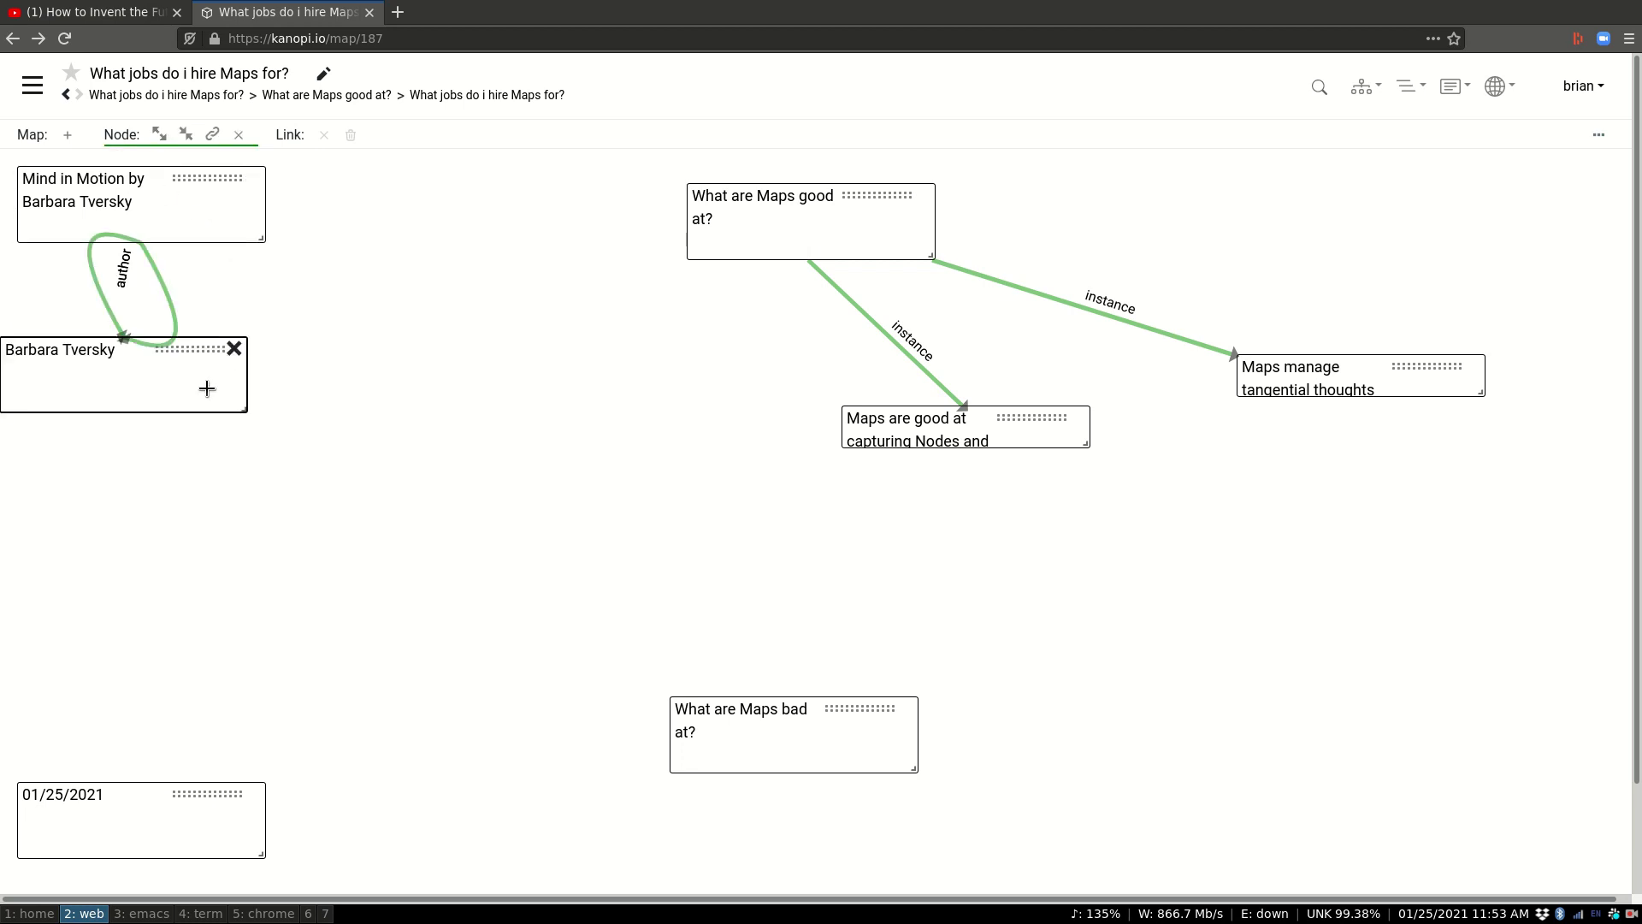
- Expand the "Barbara Tversky" node to show its connected nodes, discarding any new link started from it
left_click(161, 134)
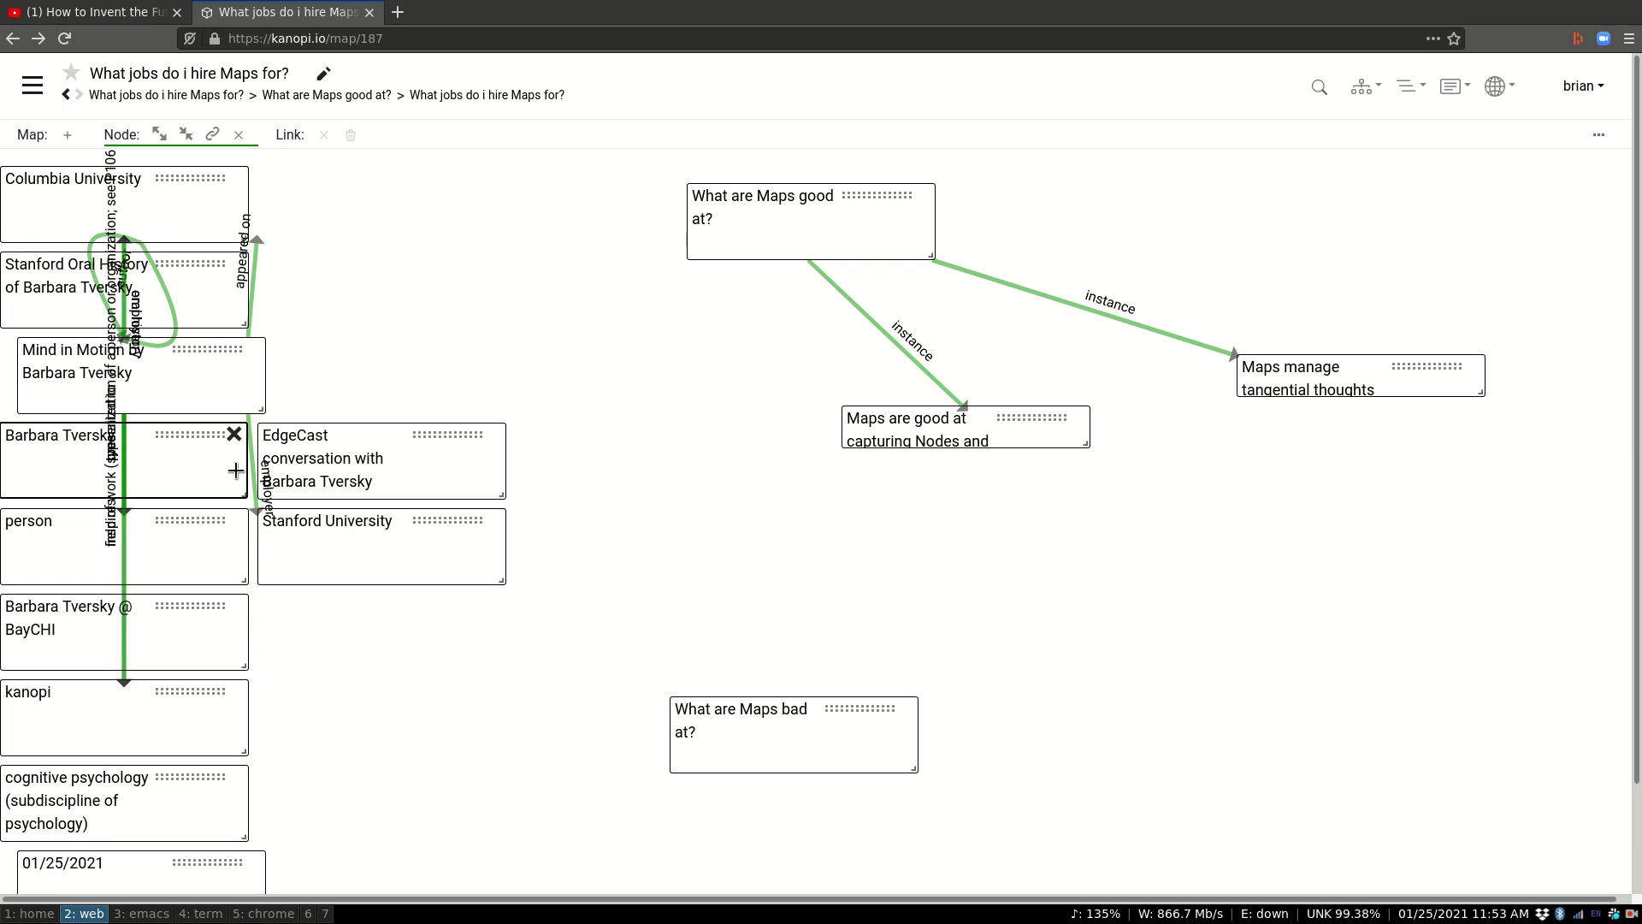
left_click_drag(225, 471, 708, 260)
left_click(709, 258)
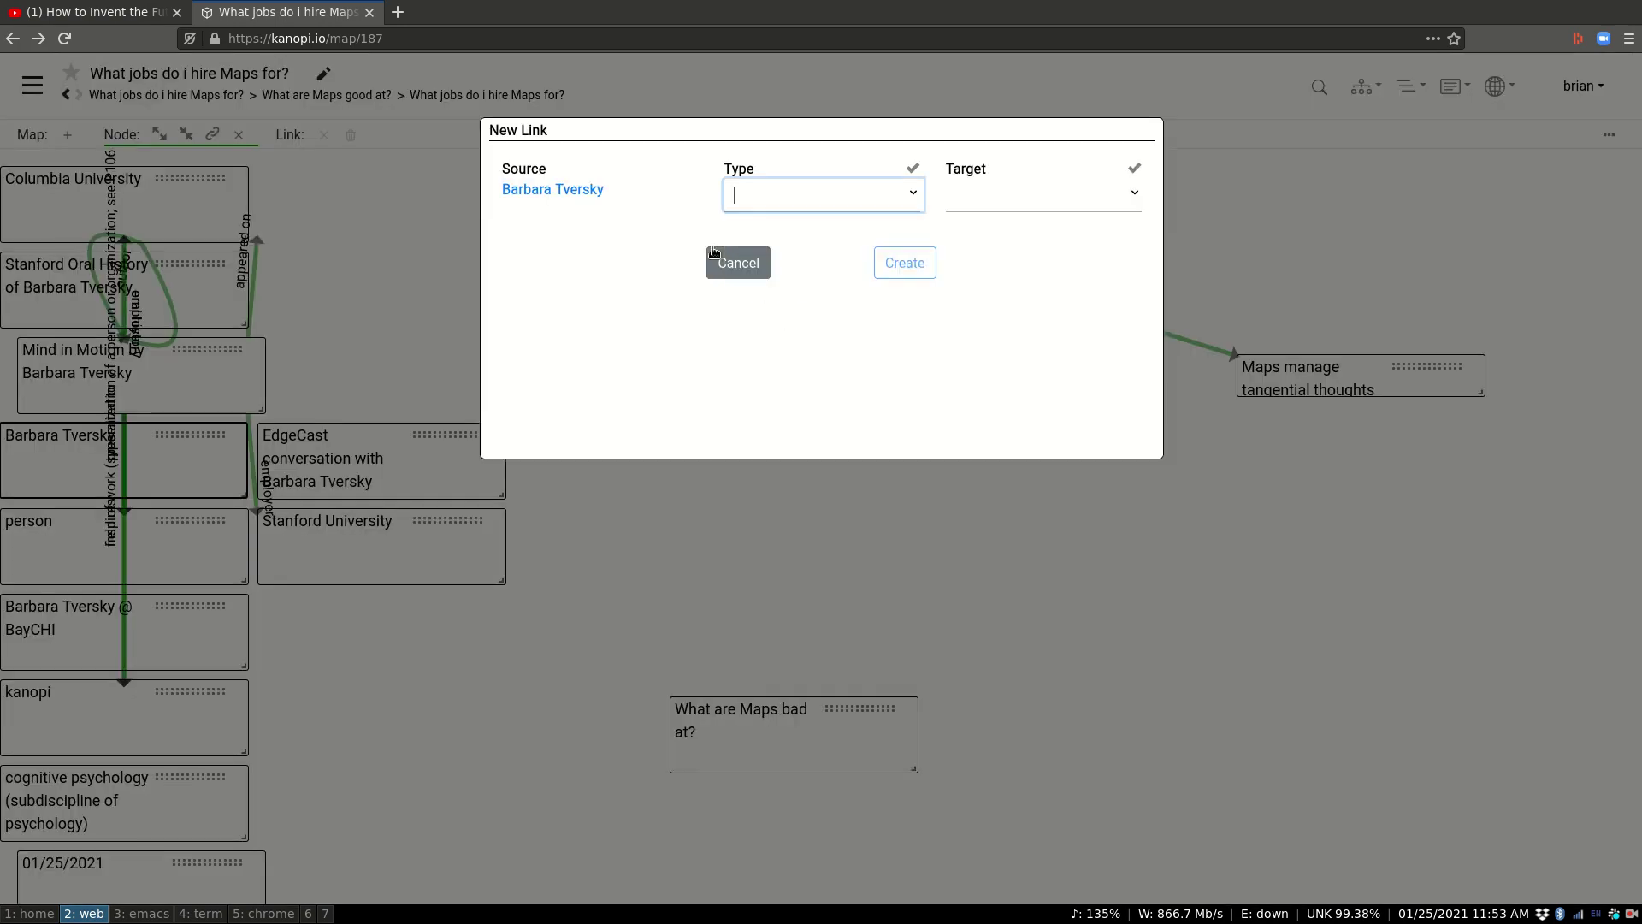
key("Escape")
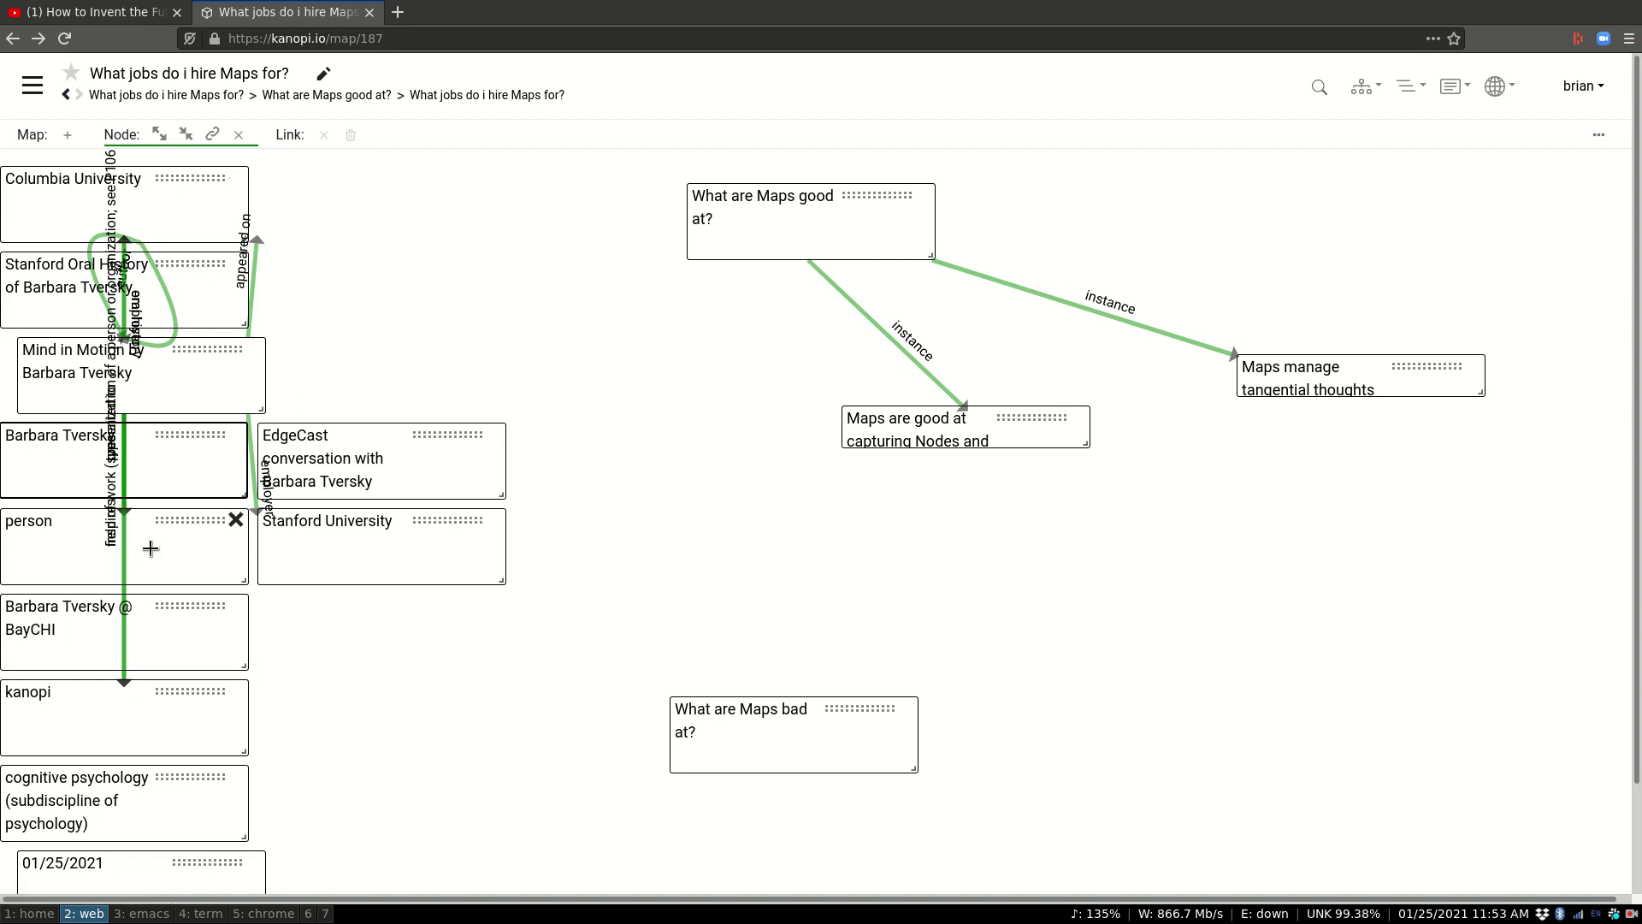
left_click(207, 486)
key("Escape")
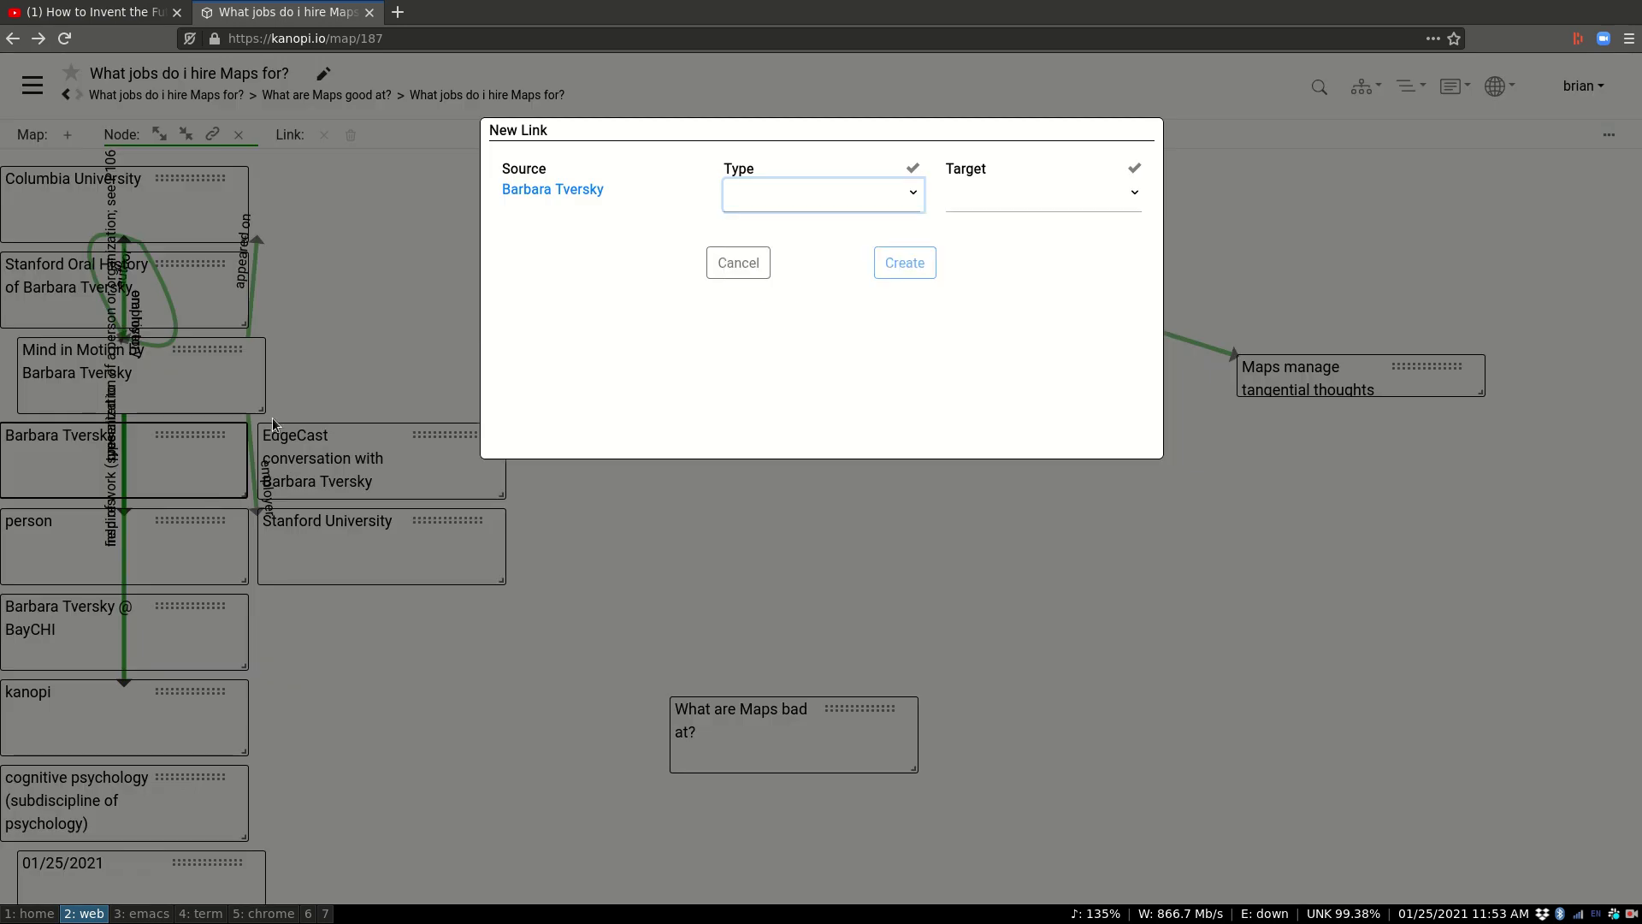
key("Escape")
- Collapse the "Barbara Tversky" node's connections and remove that node from the map
left_click(183, 135)
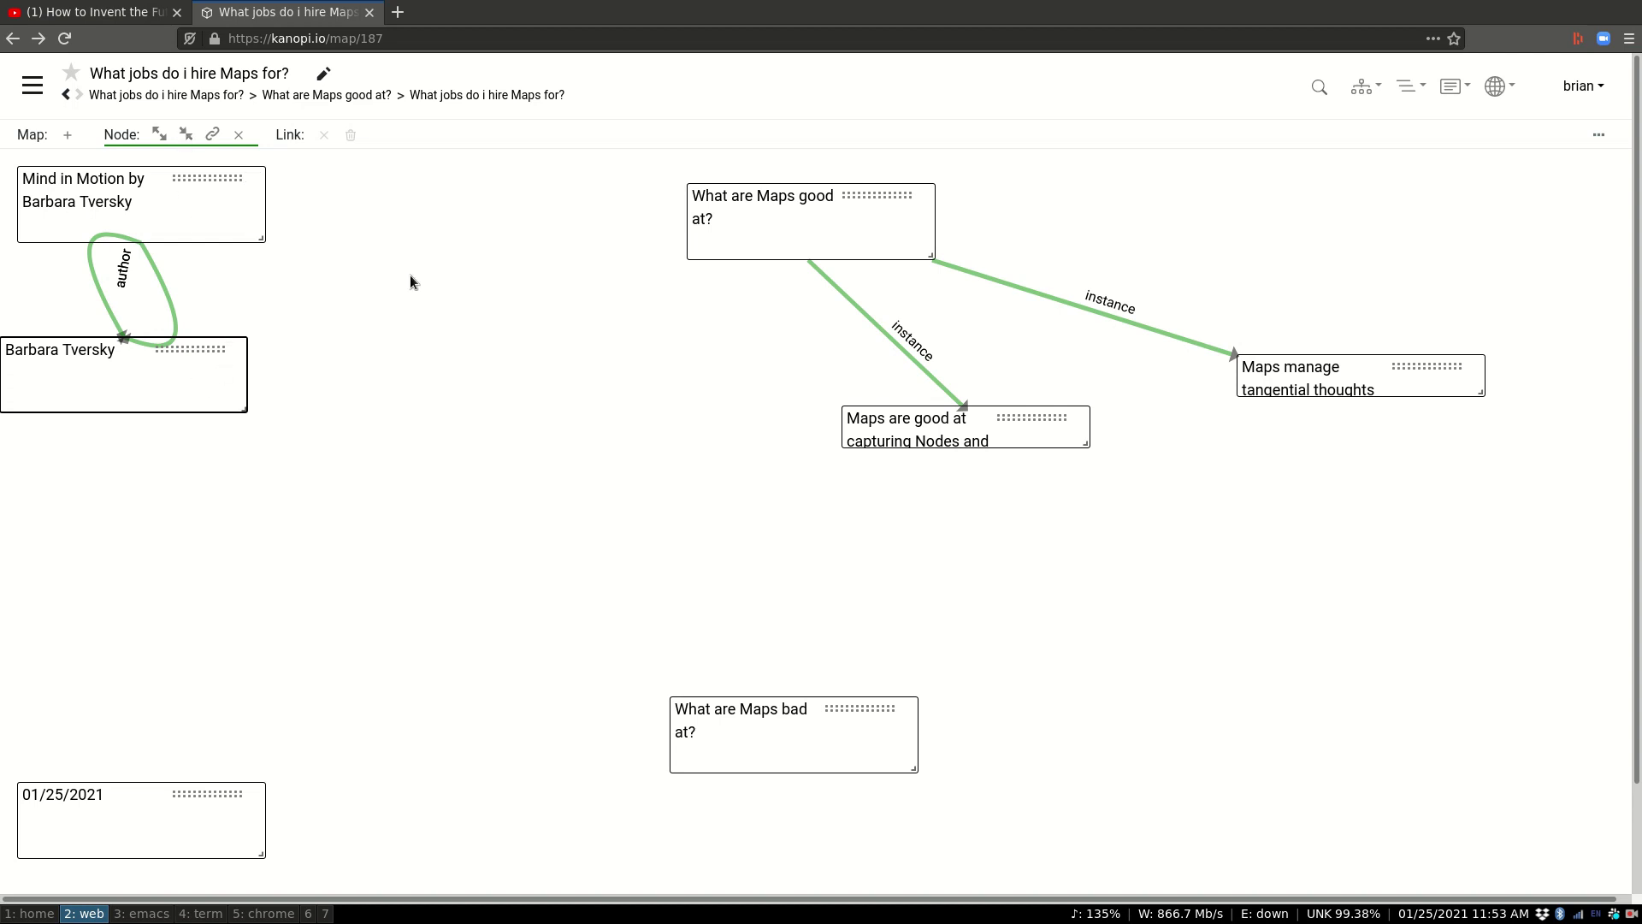
left_click(235, 348)
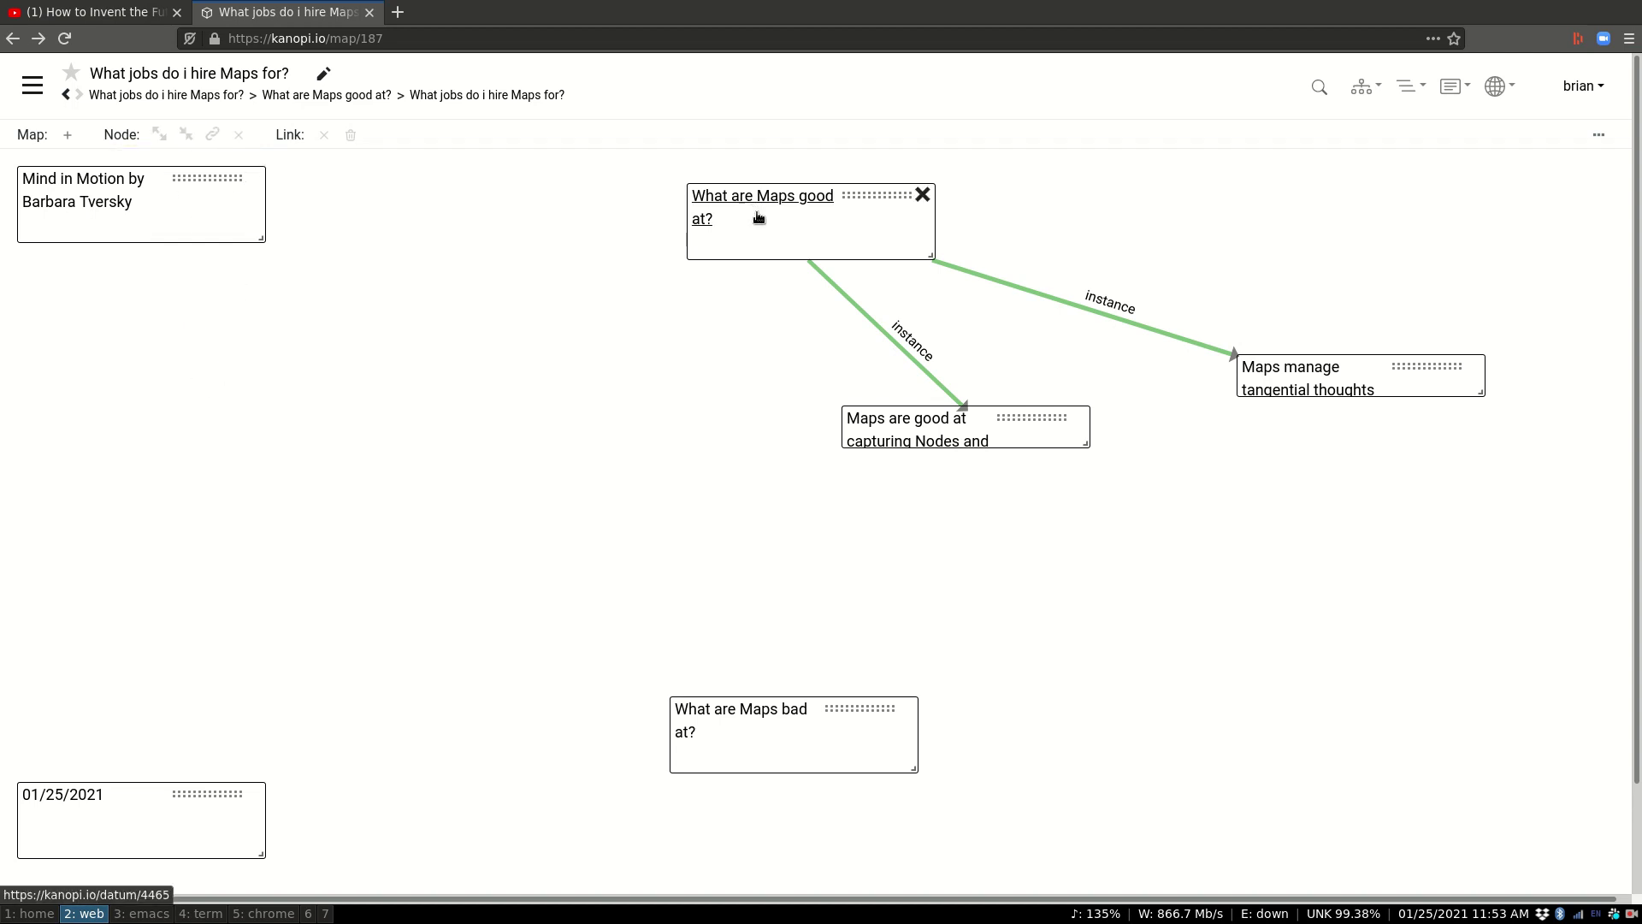
- Create a link of type "instance" from "What are Maps bad at?" to a new node "Maps are bad at exploring" above it
left_click_drag(827, 748, 703, 592)
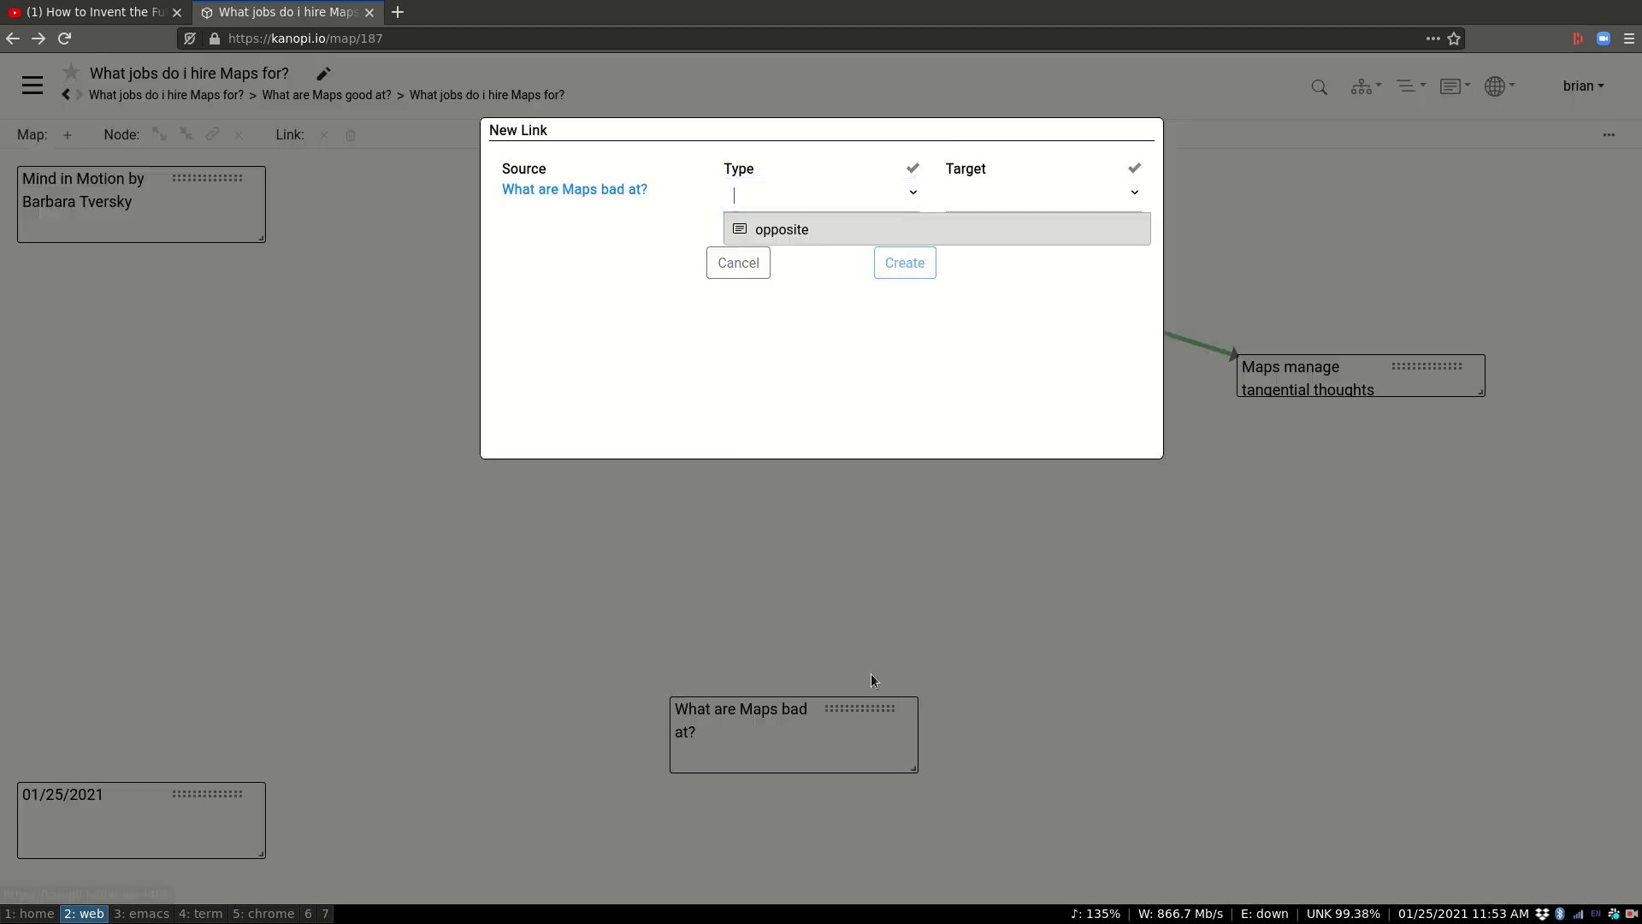
type("instance")
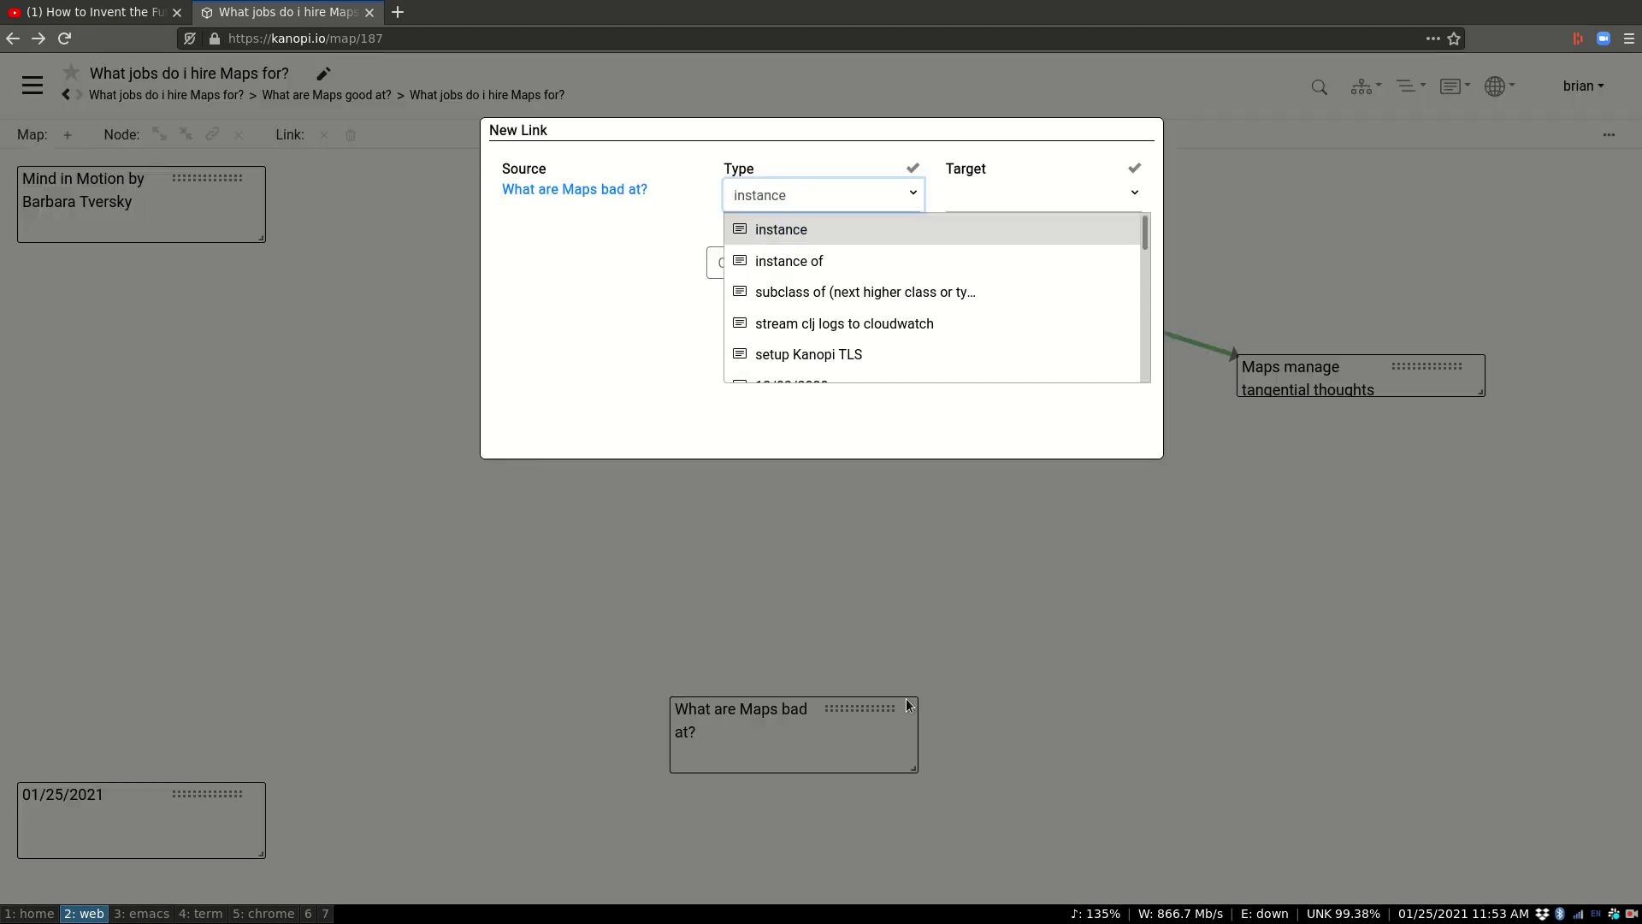
key("Return")
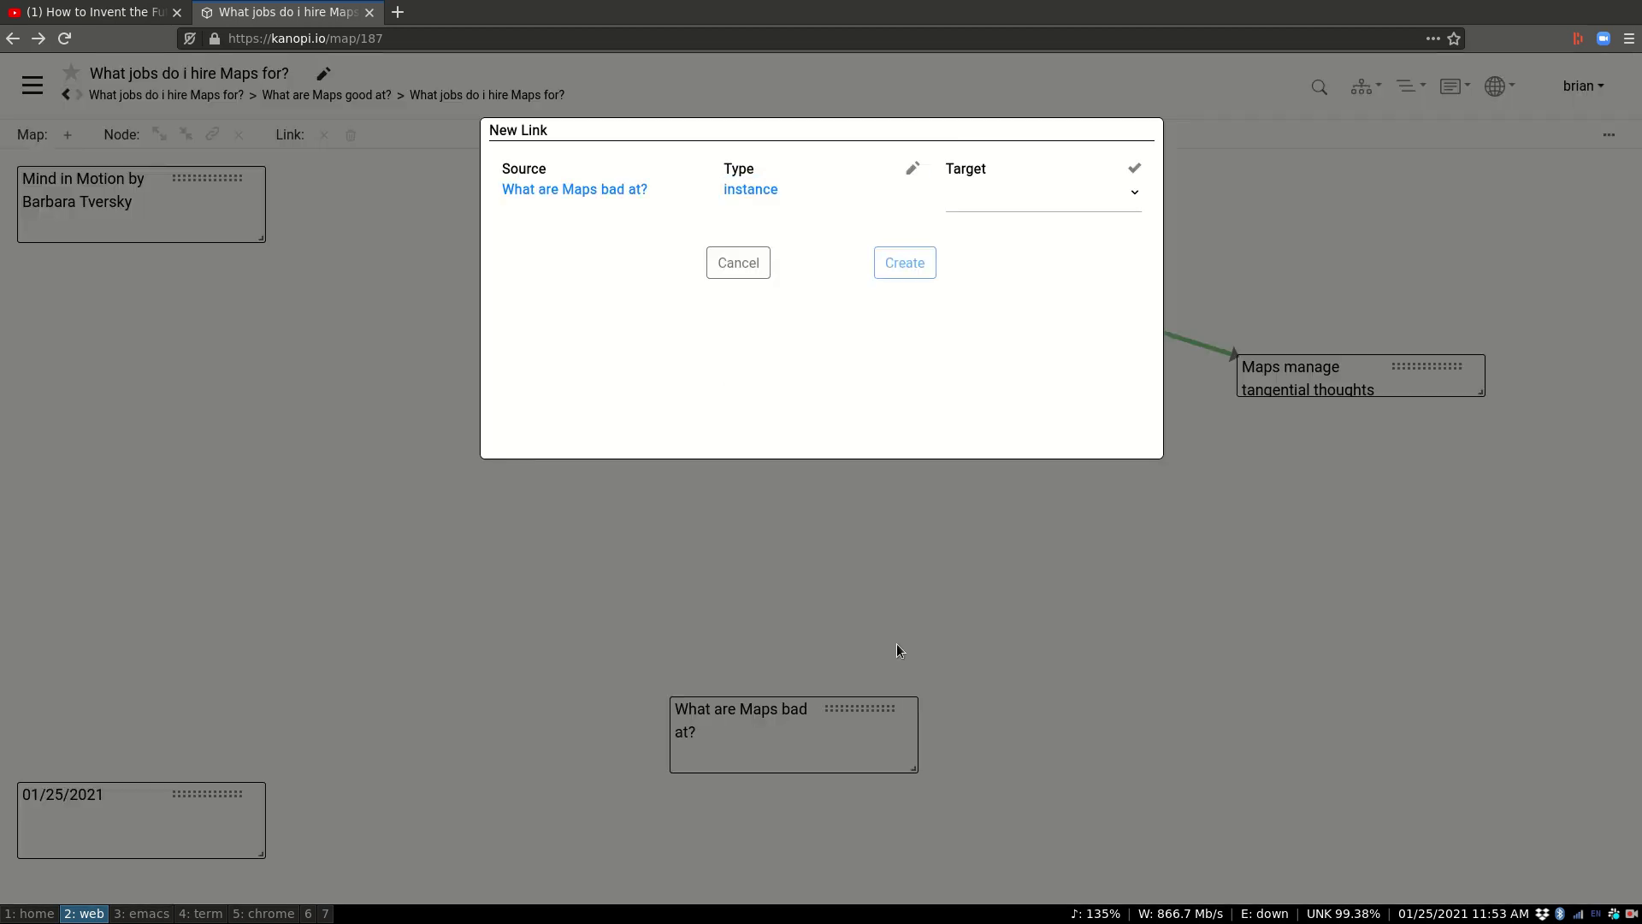
left_click(995, 206)
type("M")
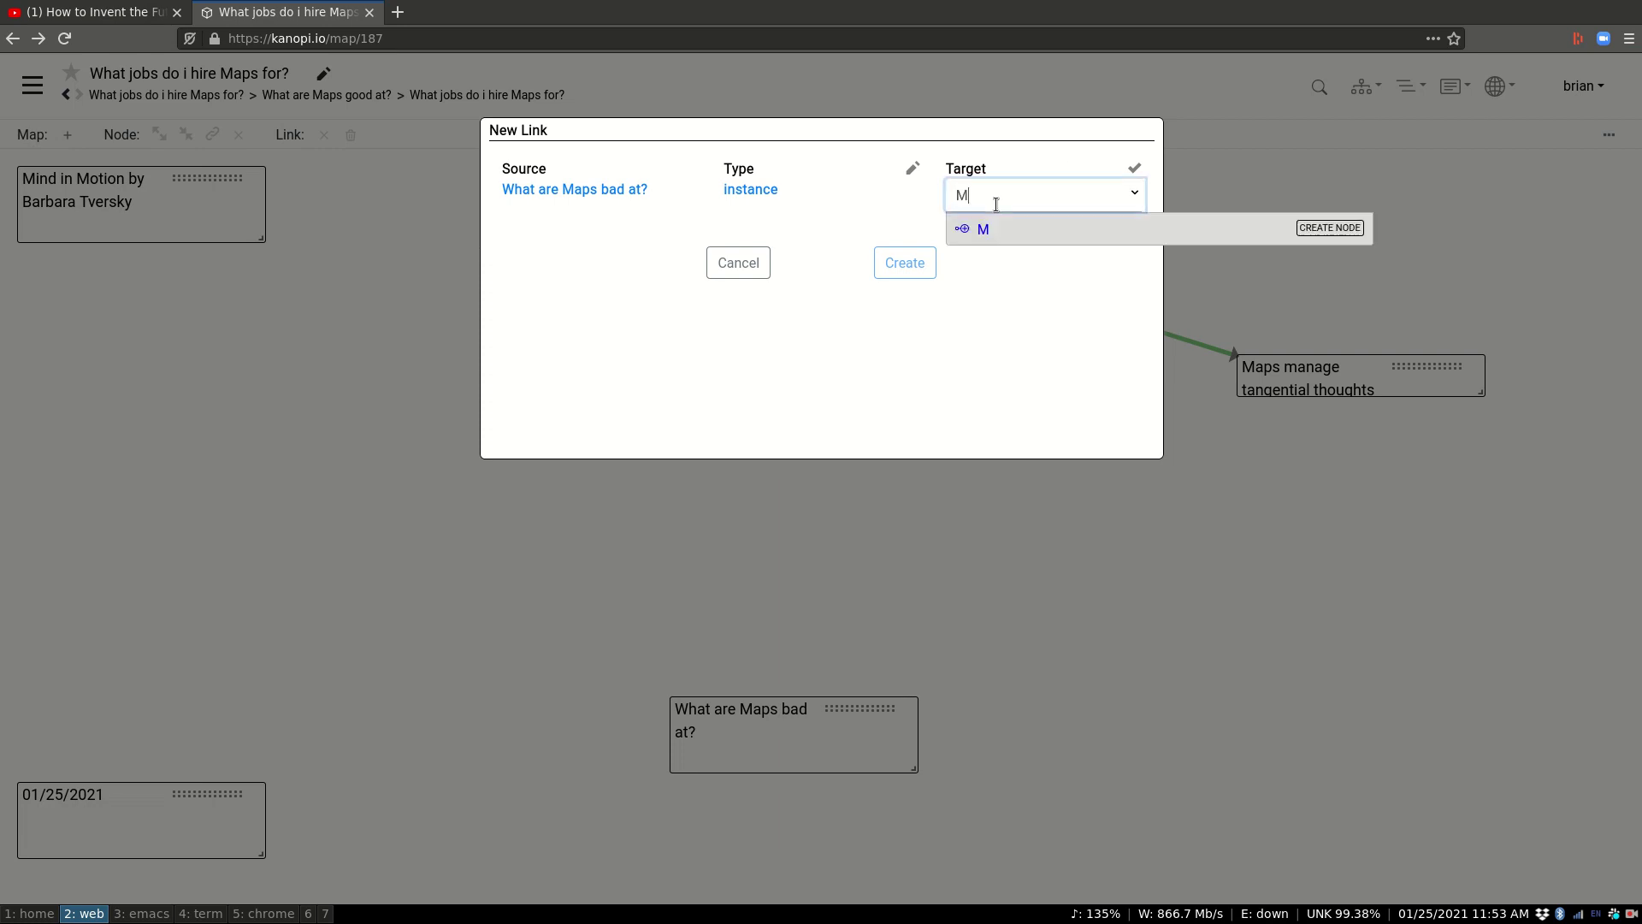
type("aps are bad at exploring")
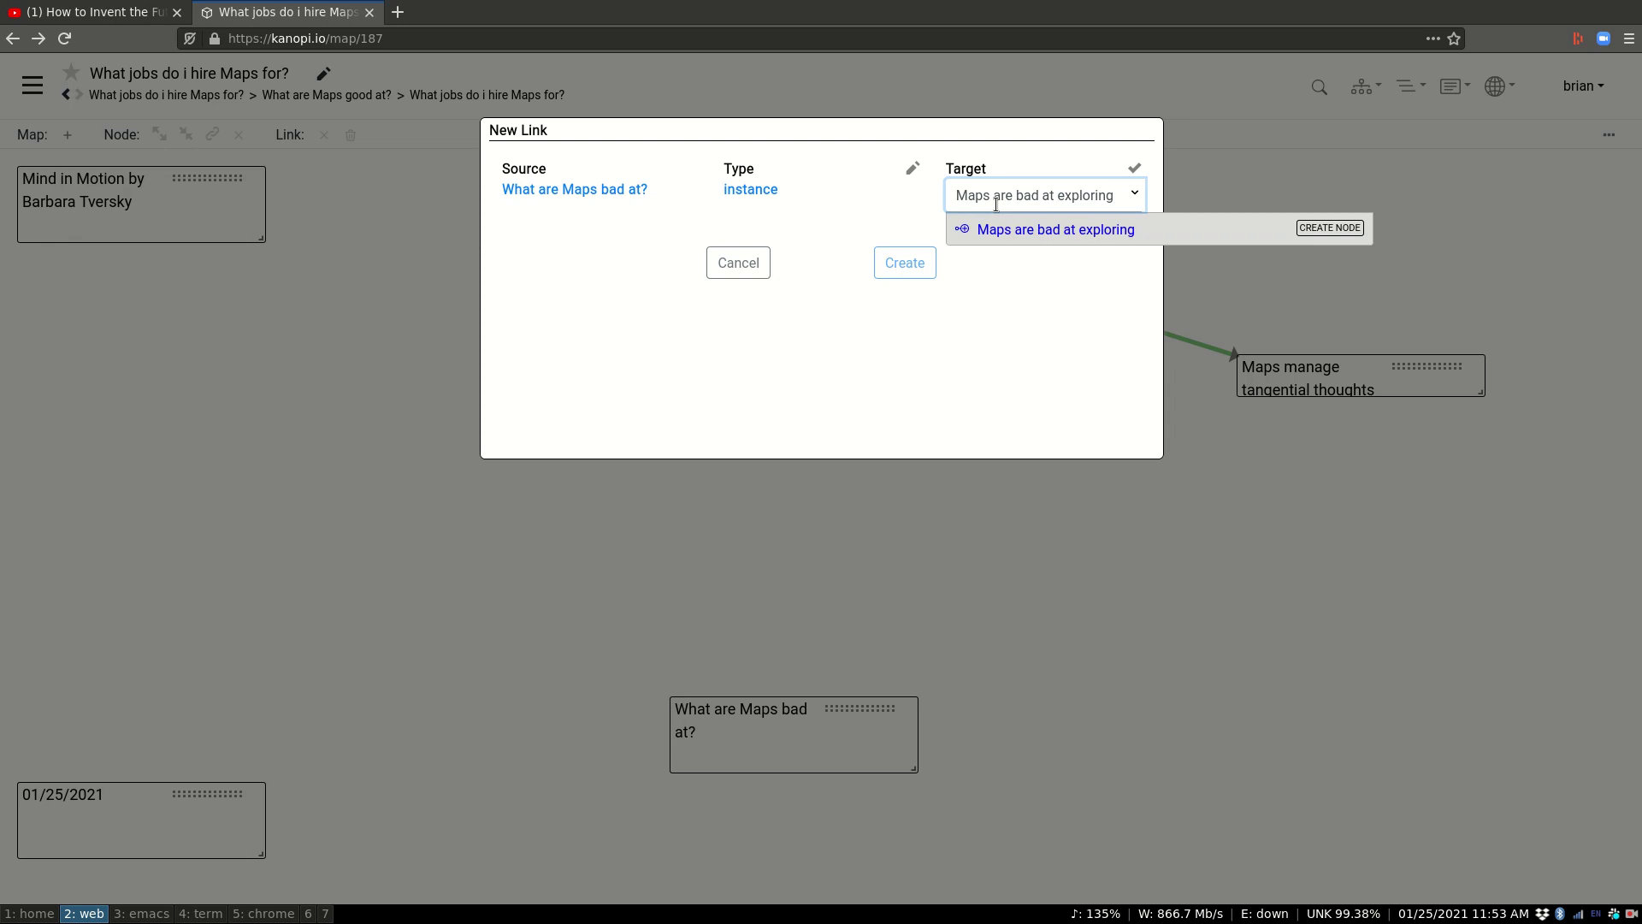
key("Return")
left_click(902, 250)
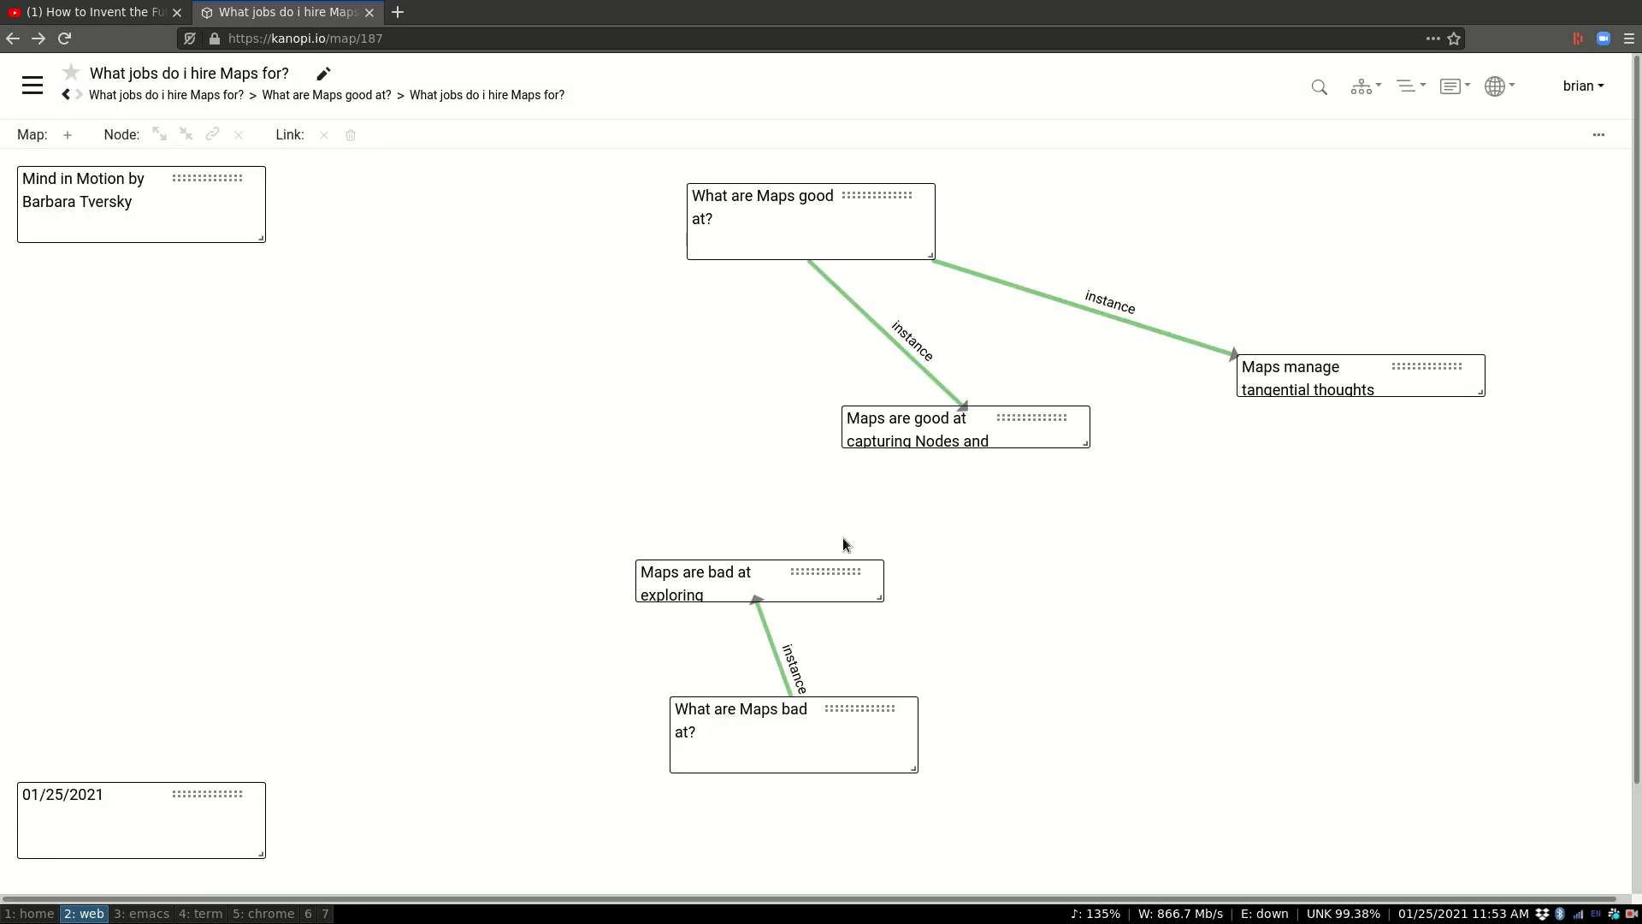
- Start a new link from the "Maps are bad at exploring" node and give it the existing type "Why?"
left_click_drag(821, 590, 855, 612)
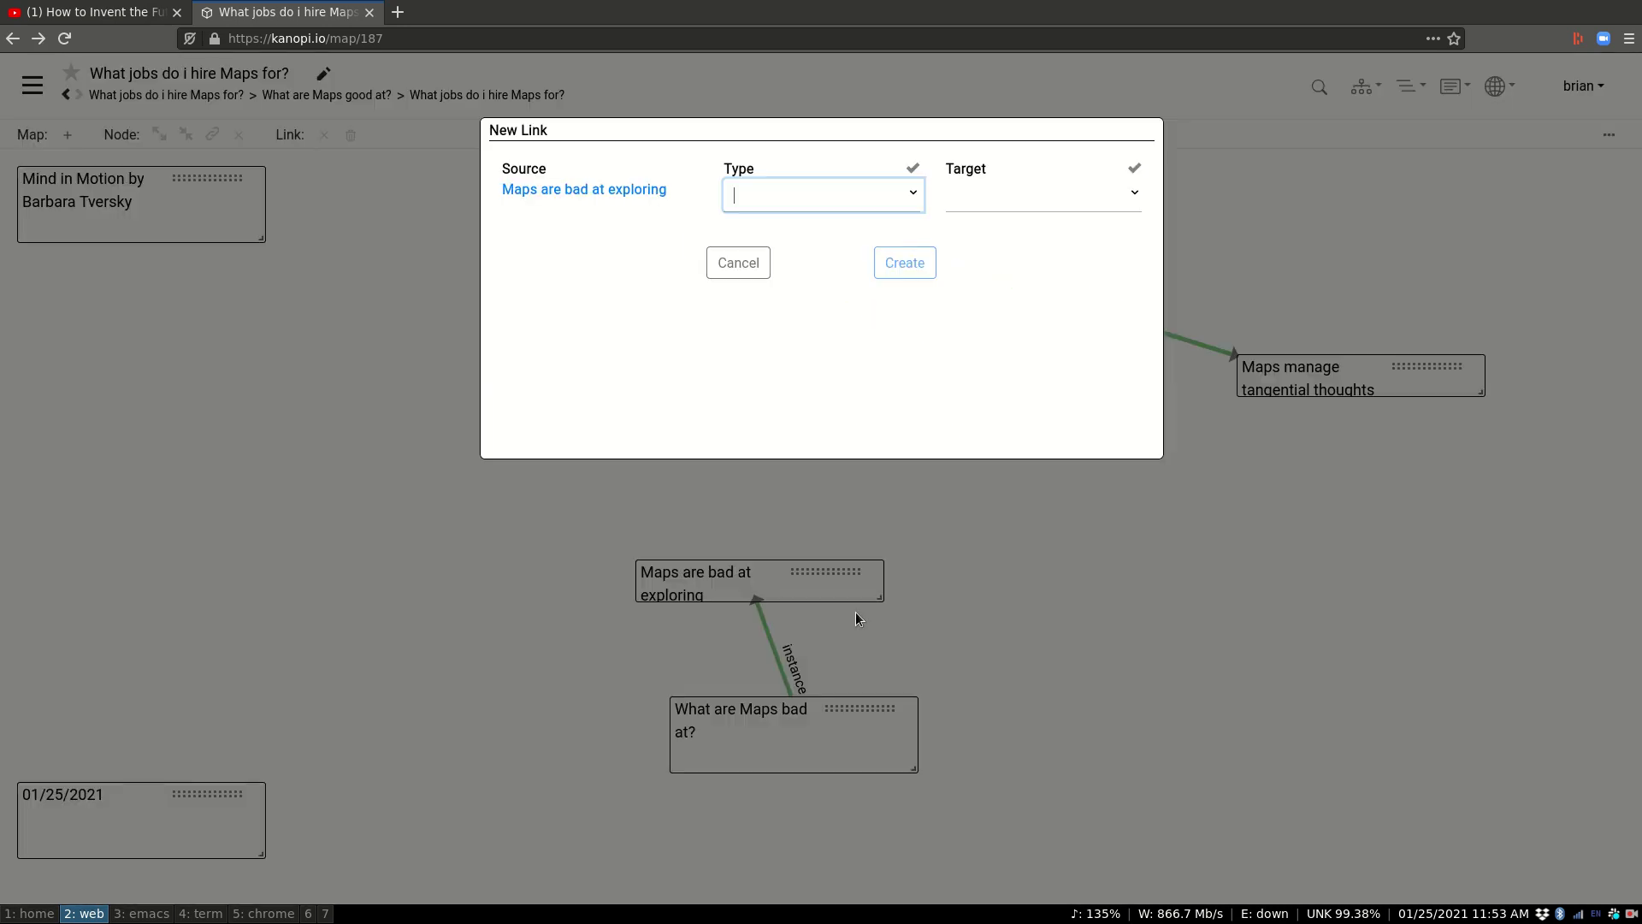
type("why?")
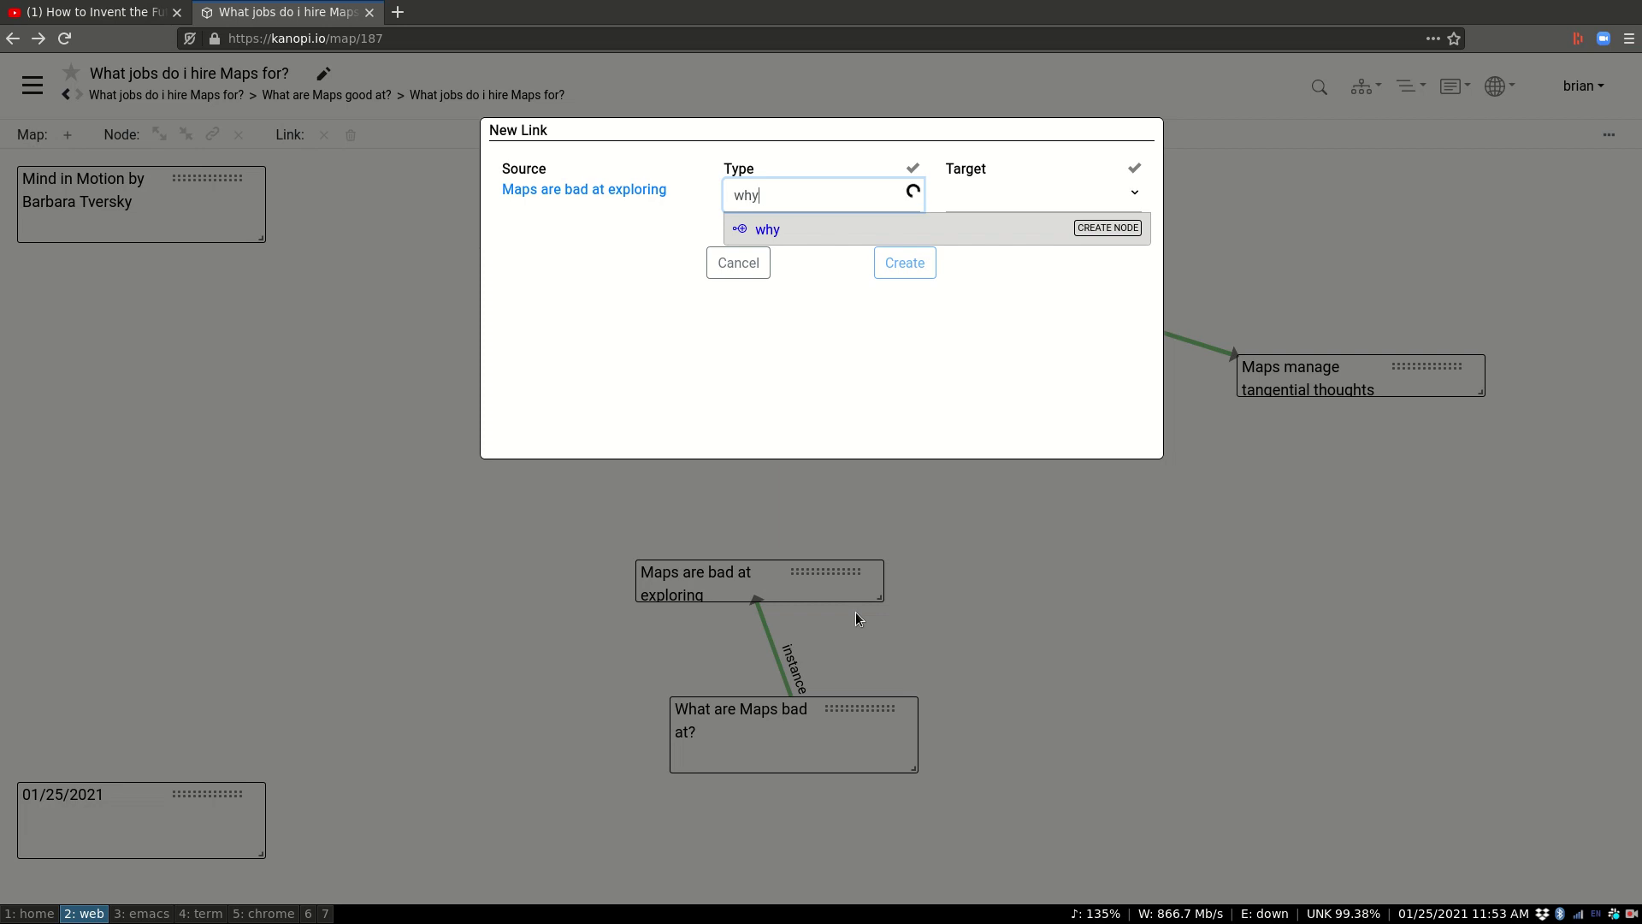
key("Down")
key("Return")
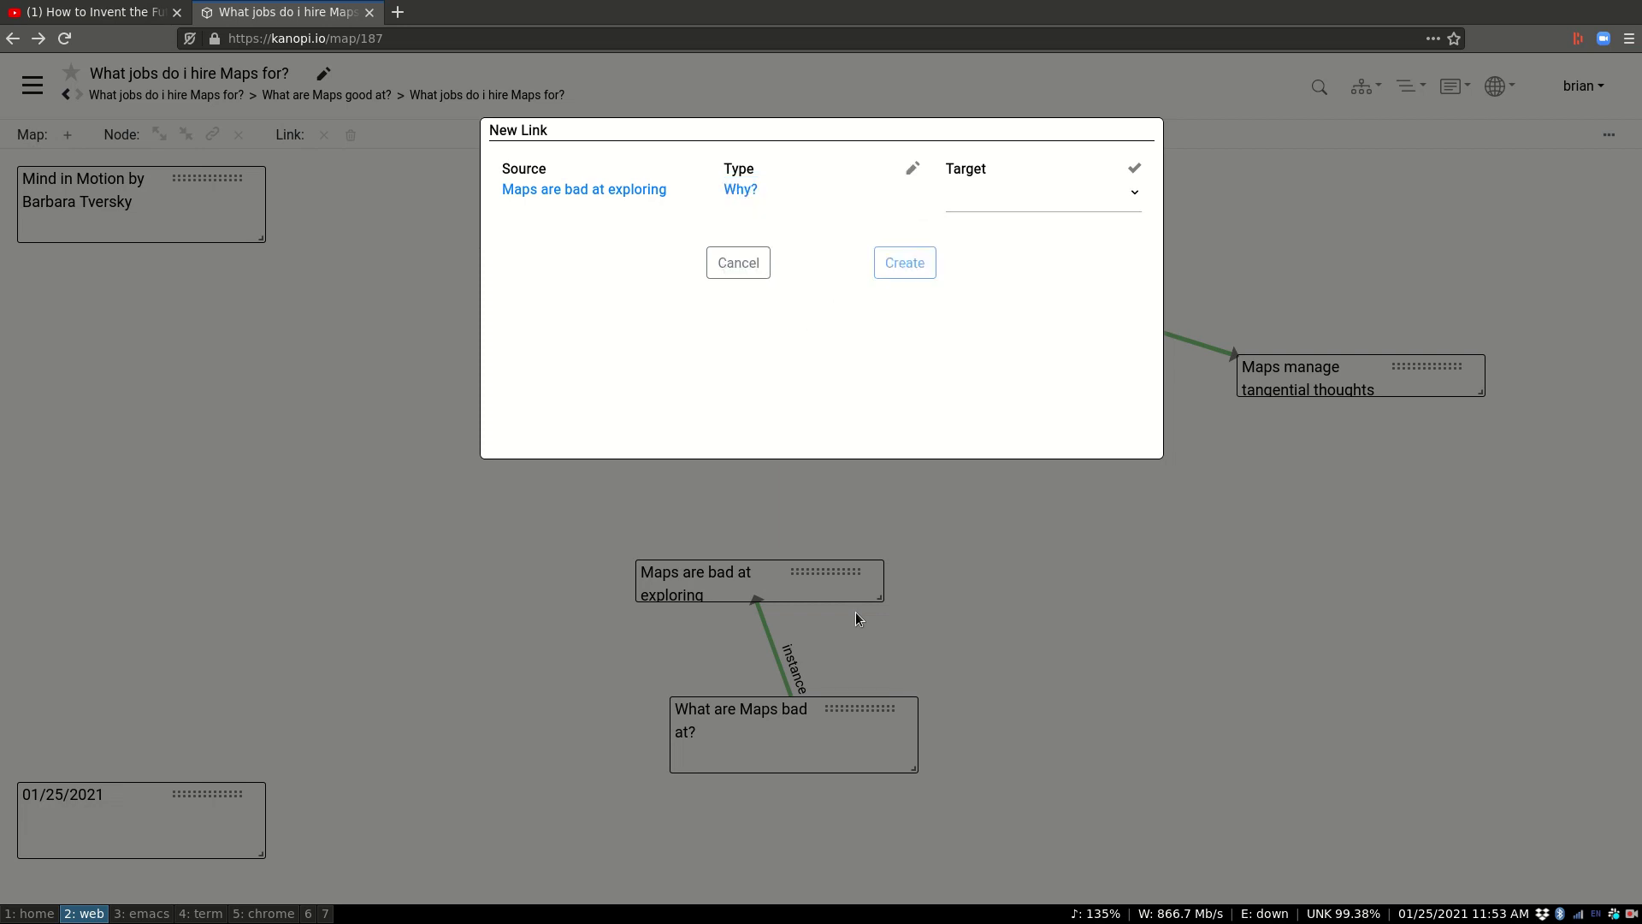
- Create the link with a new target node "Adding information to a Map ADDS IT, it has to be removed if it's not relevant."
left_click(1039, 210)
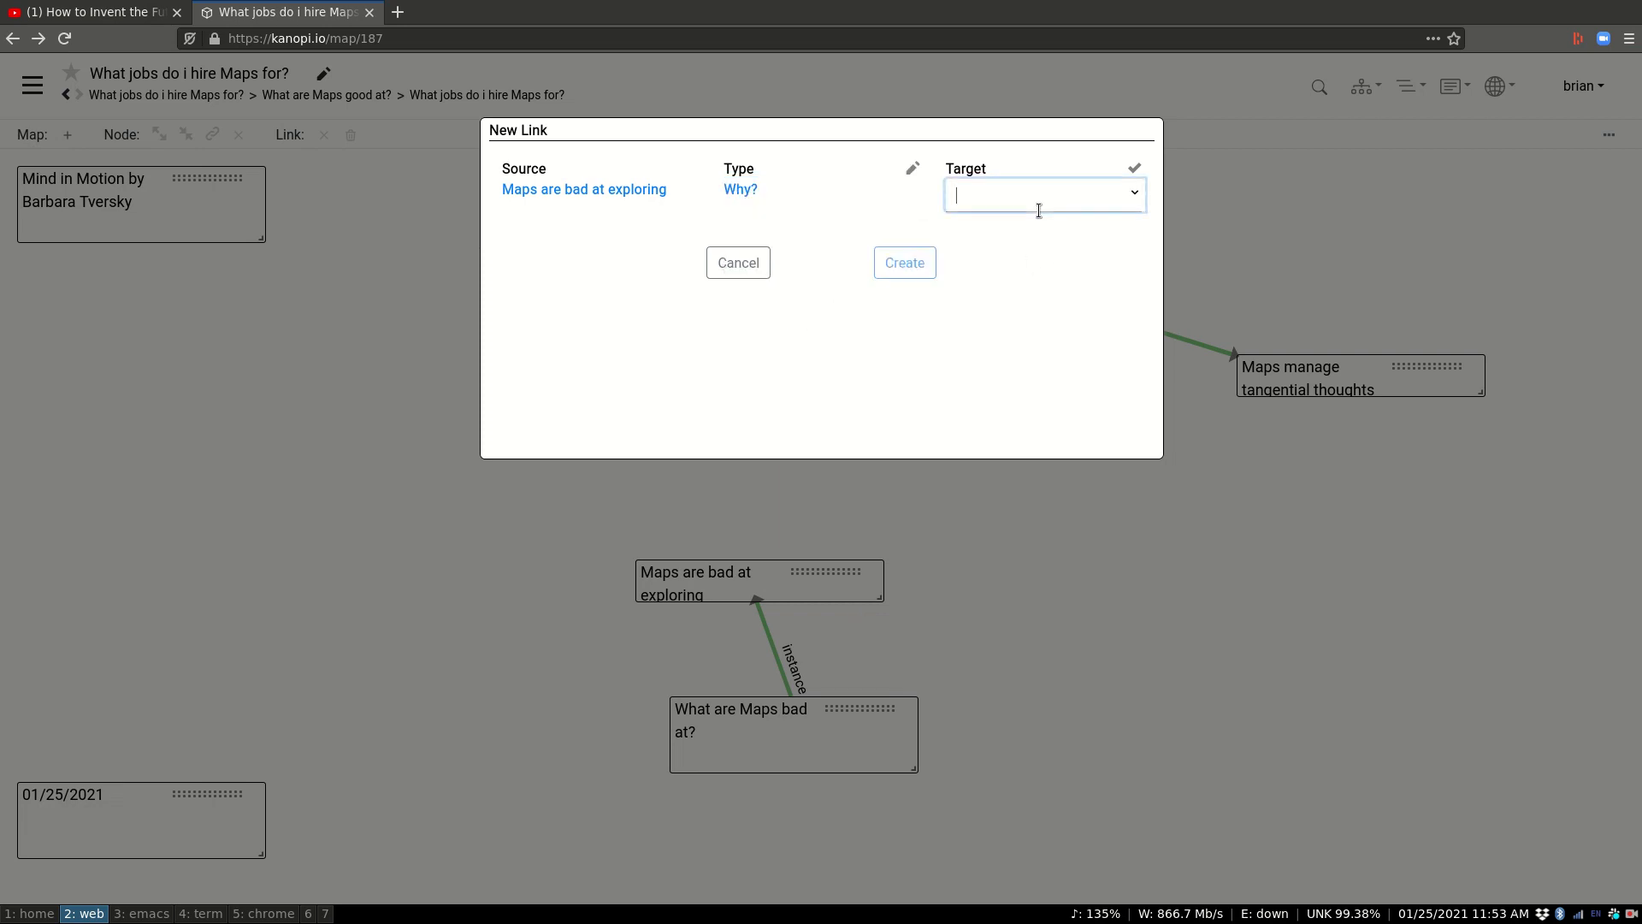
type("M")
type("ddi")
key("BackSpace")
key("BackSpace")
type("ding informati")
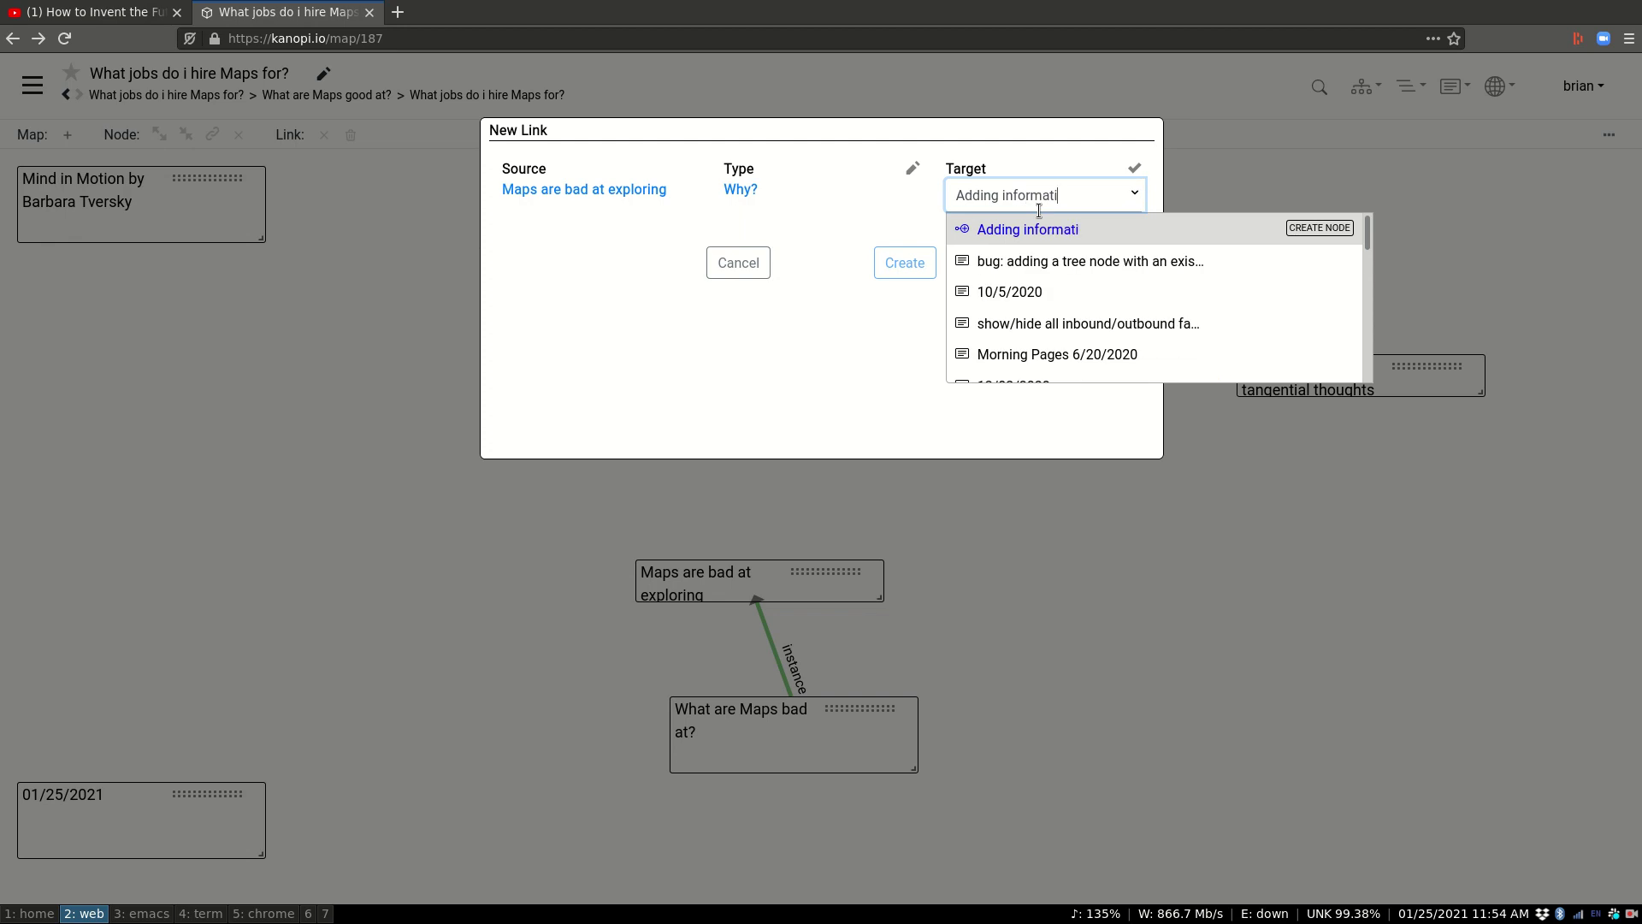
type("on to a Map A")
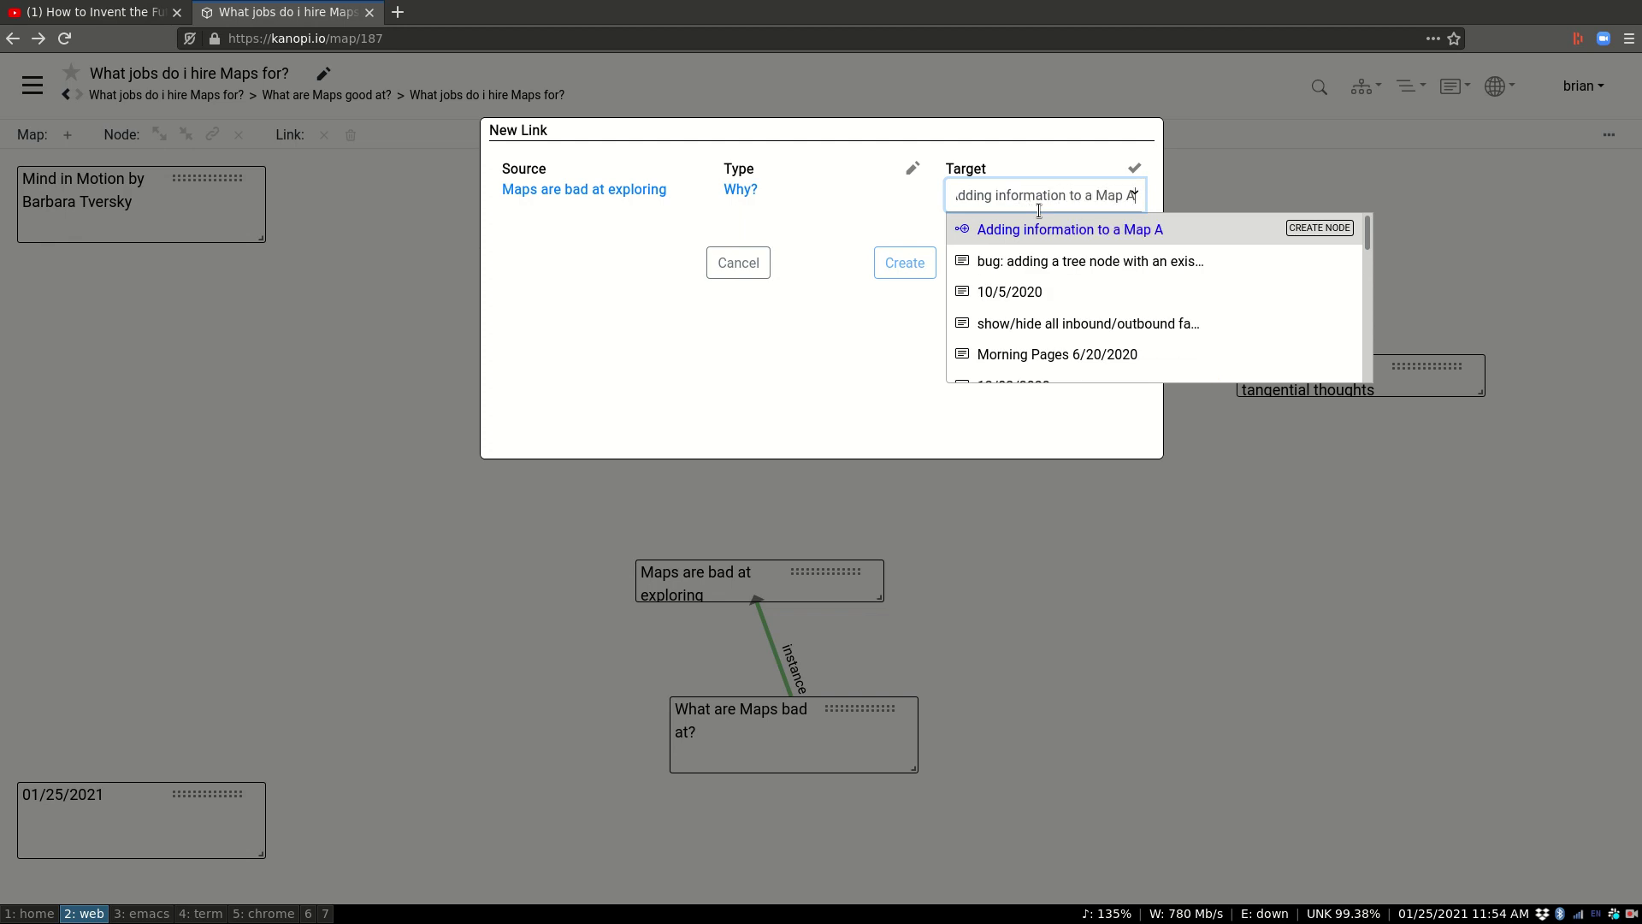
type("DDS IT,")
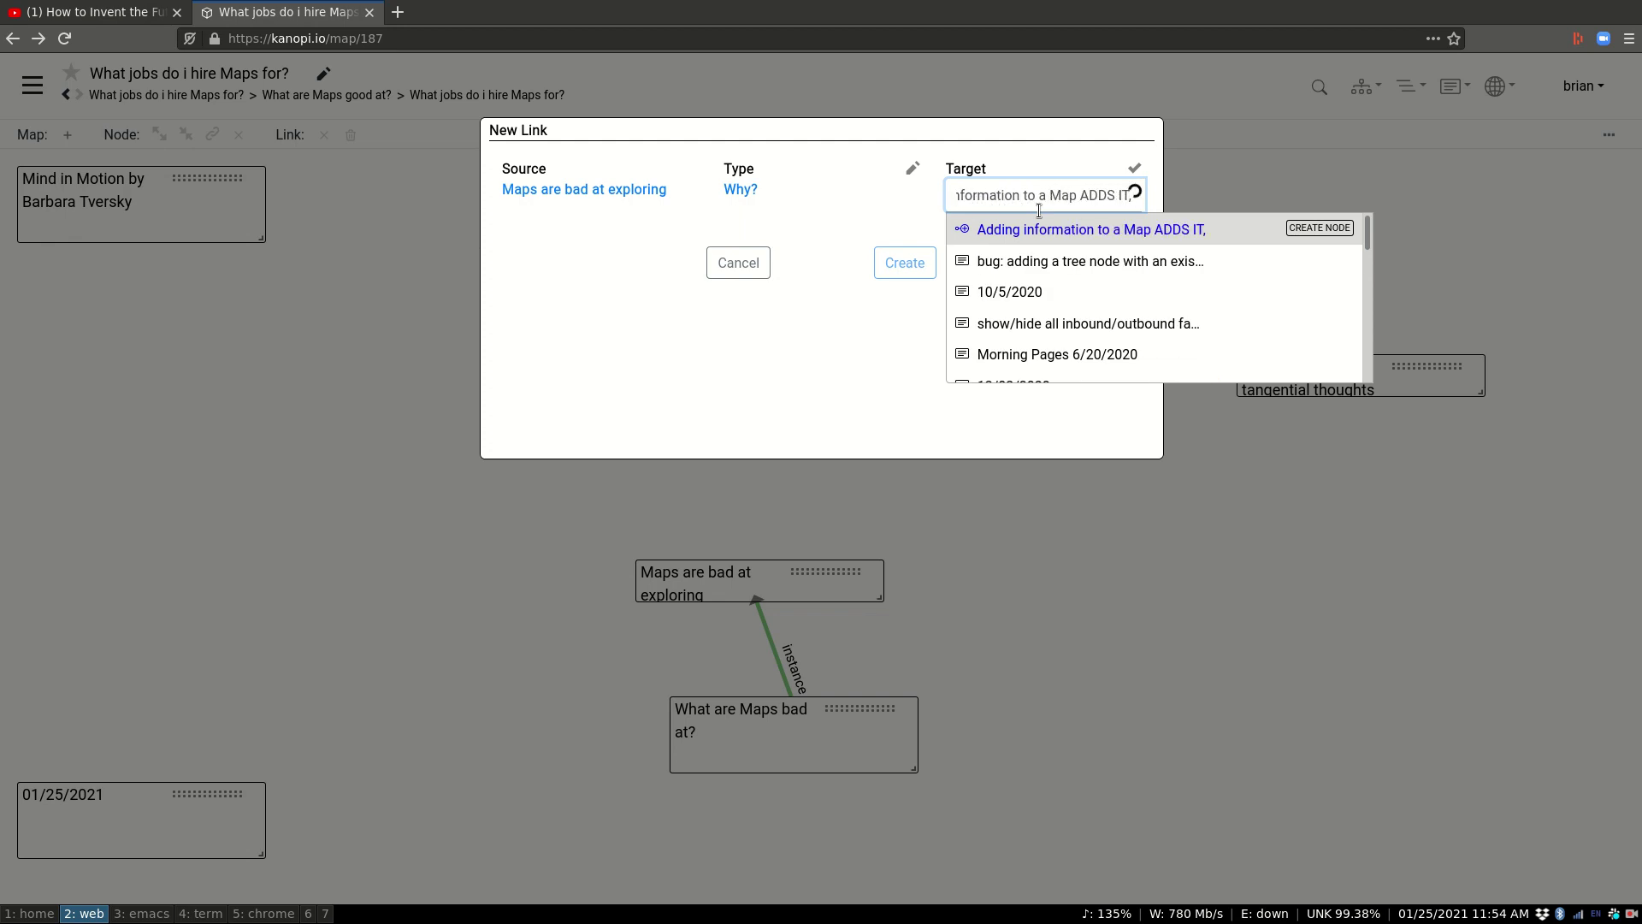
type(" it has to")
type(" be removed if")
type(" it's not relevant.")
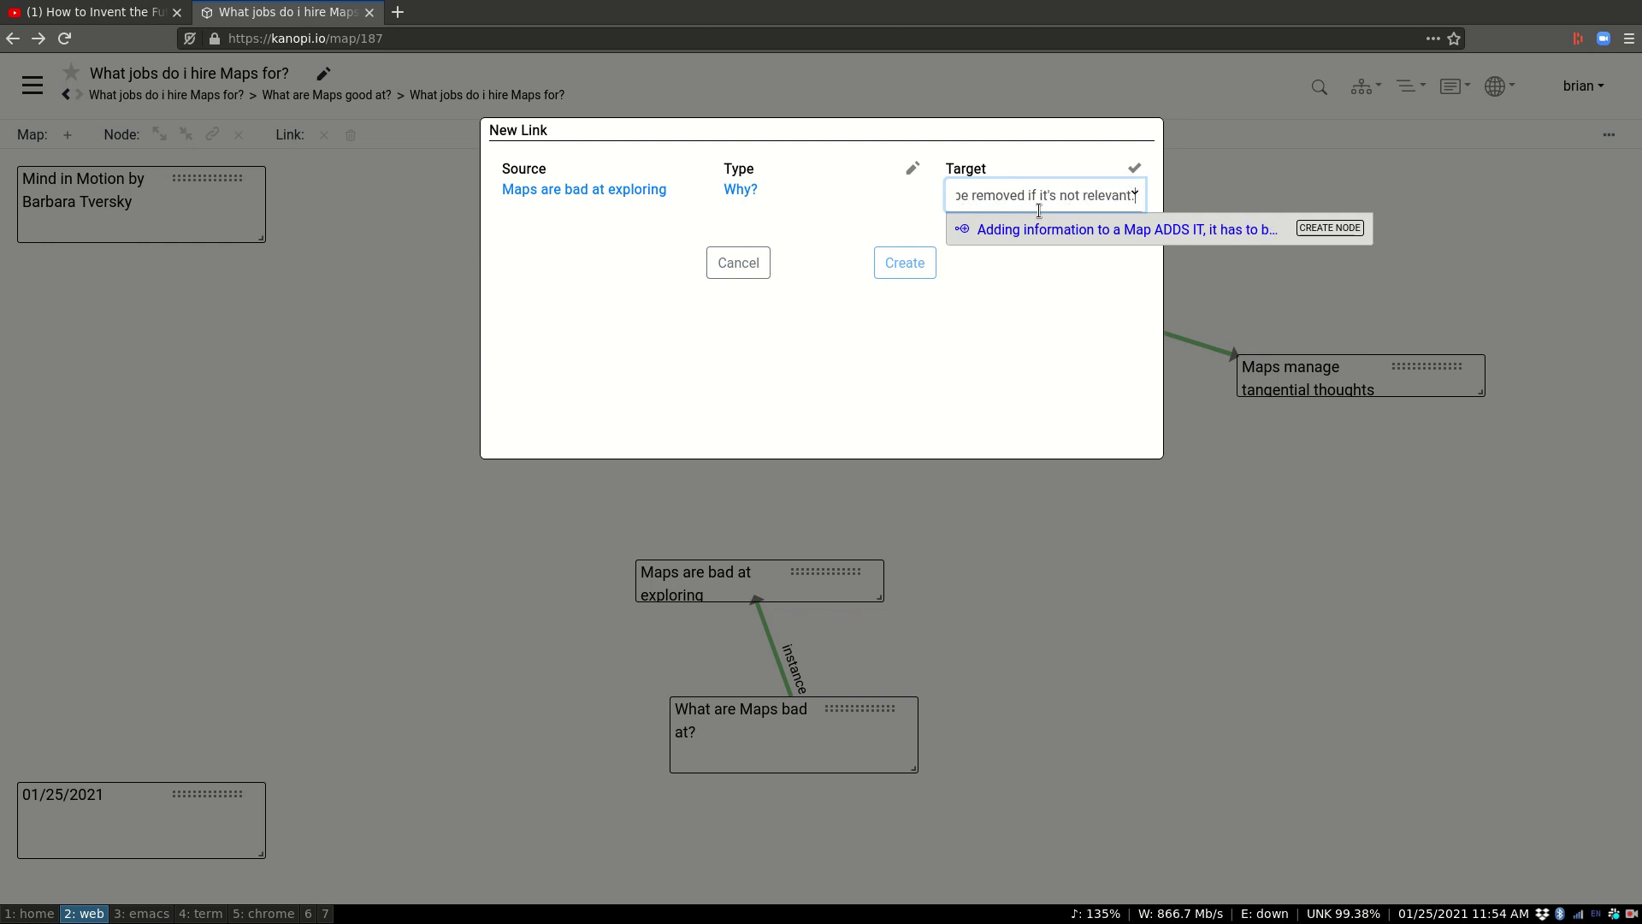
key("Return")
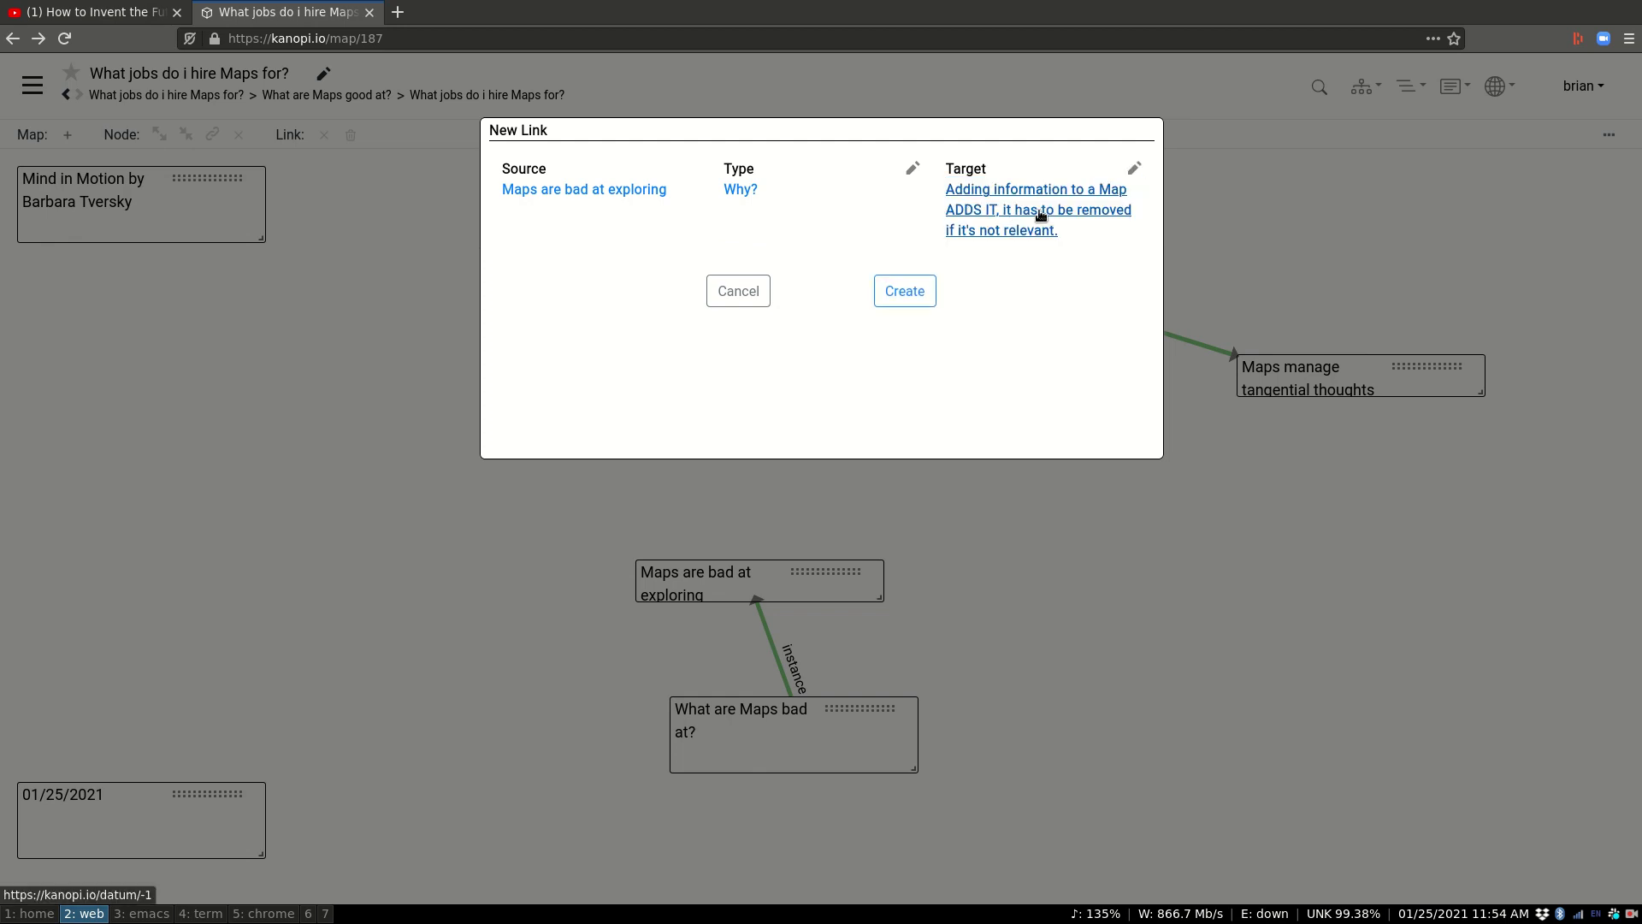
left_click(899, 295)
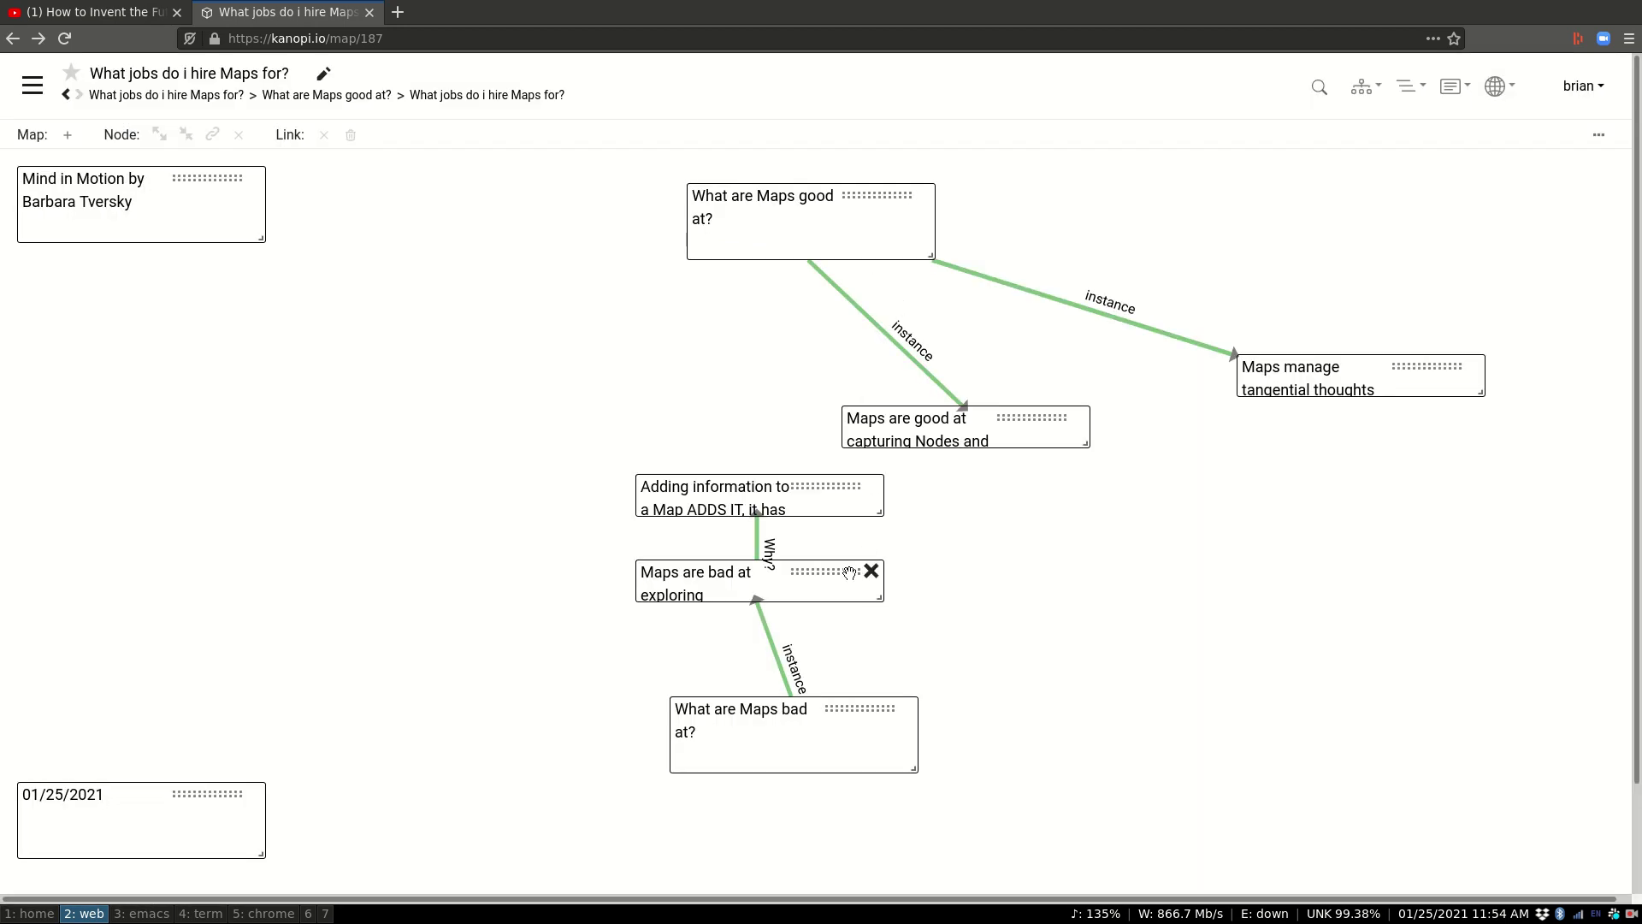
- Move the "Adding information to a Map" node to the map's lower-right corner and "Maps are bad at exploring" to the upper right of "What are Maps bad at?"
left_click_drag(848, 572, 898, 589)
left_click_drag(853, 486, 1579, 841)
left_click_drag(855, 588, 1266, 609)
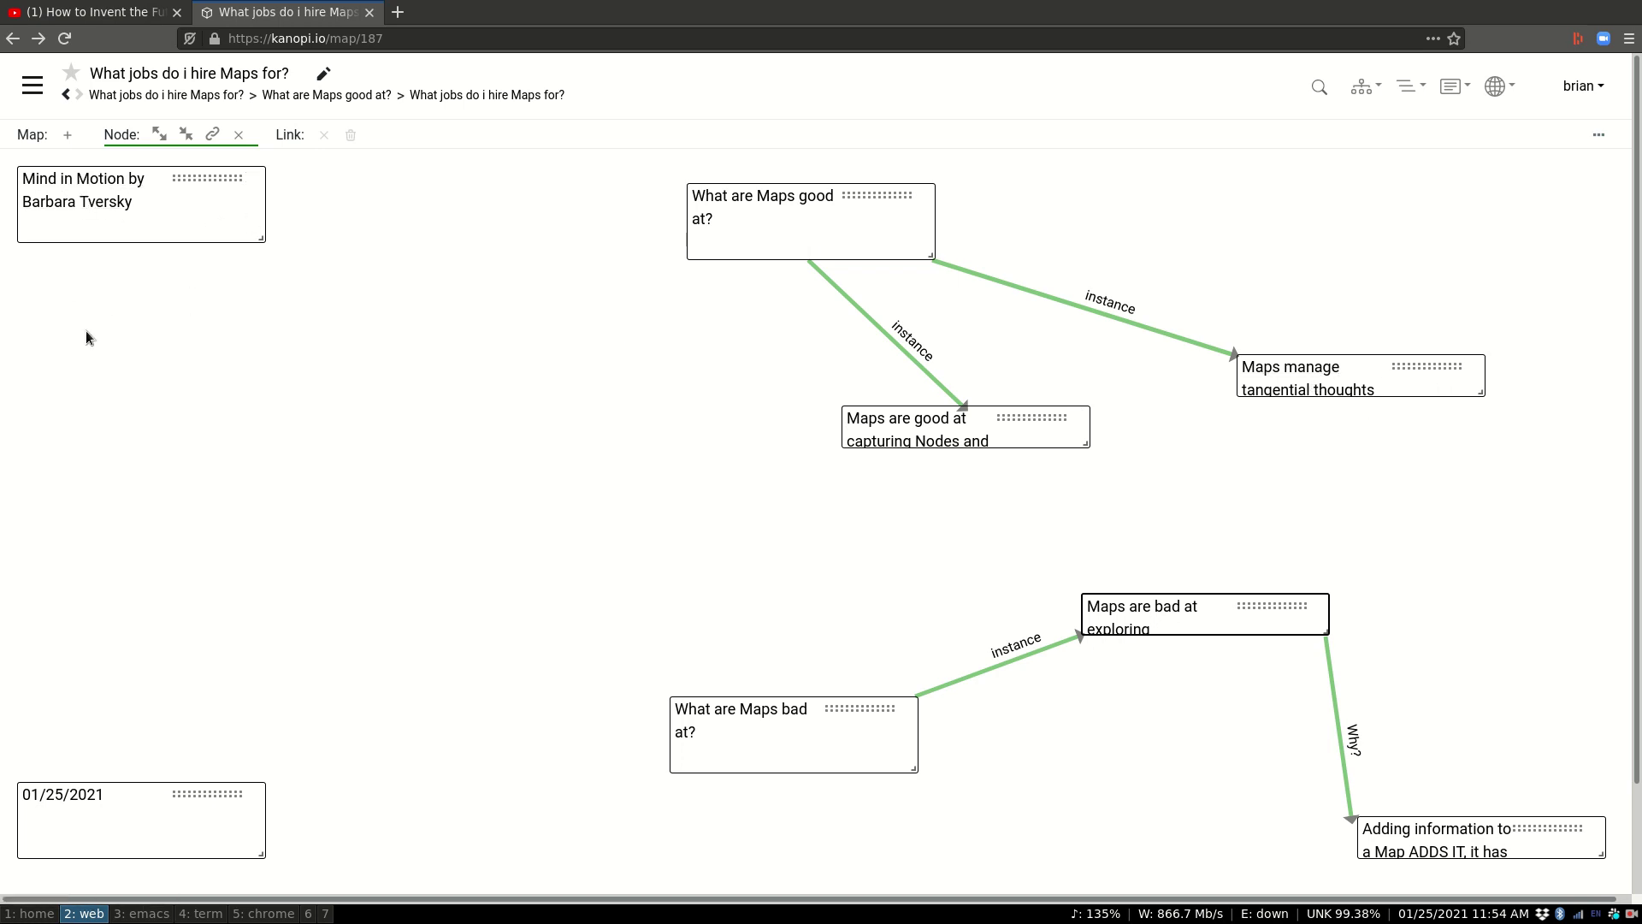
- Add the existing "Maps" node to the empty area below the "Mind in Motion" node
double_click(116, 327)
type("Maps")
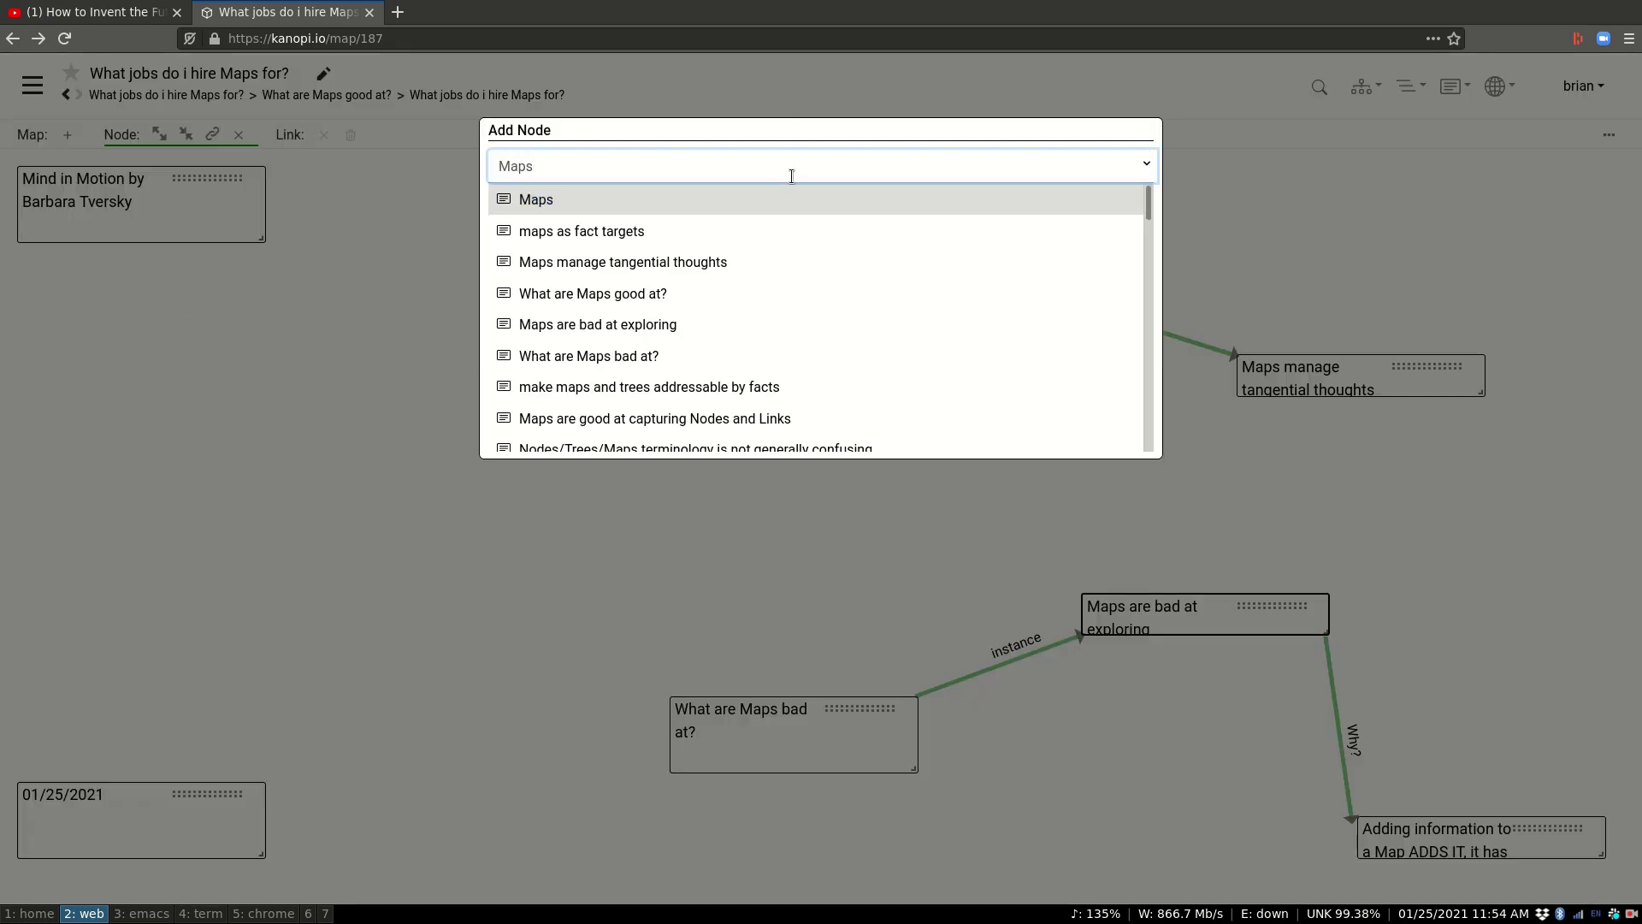
left_click(757, 203)
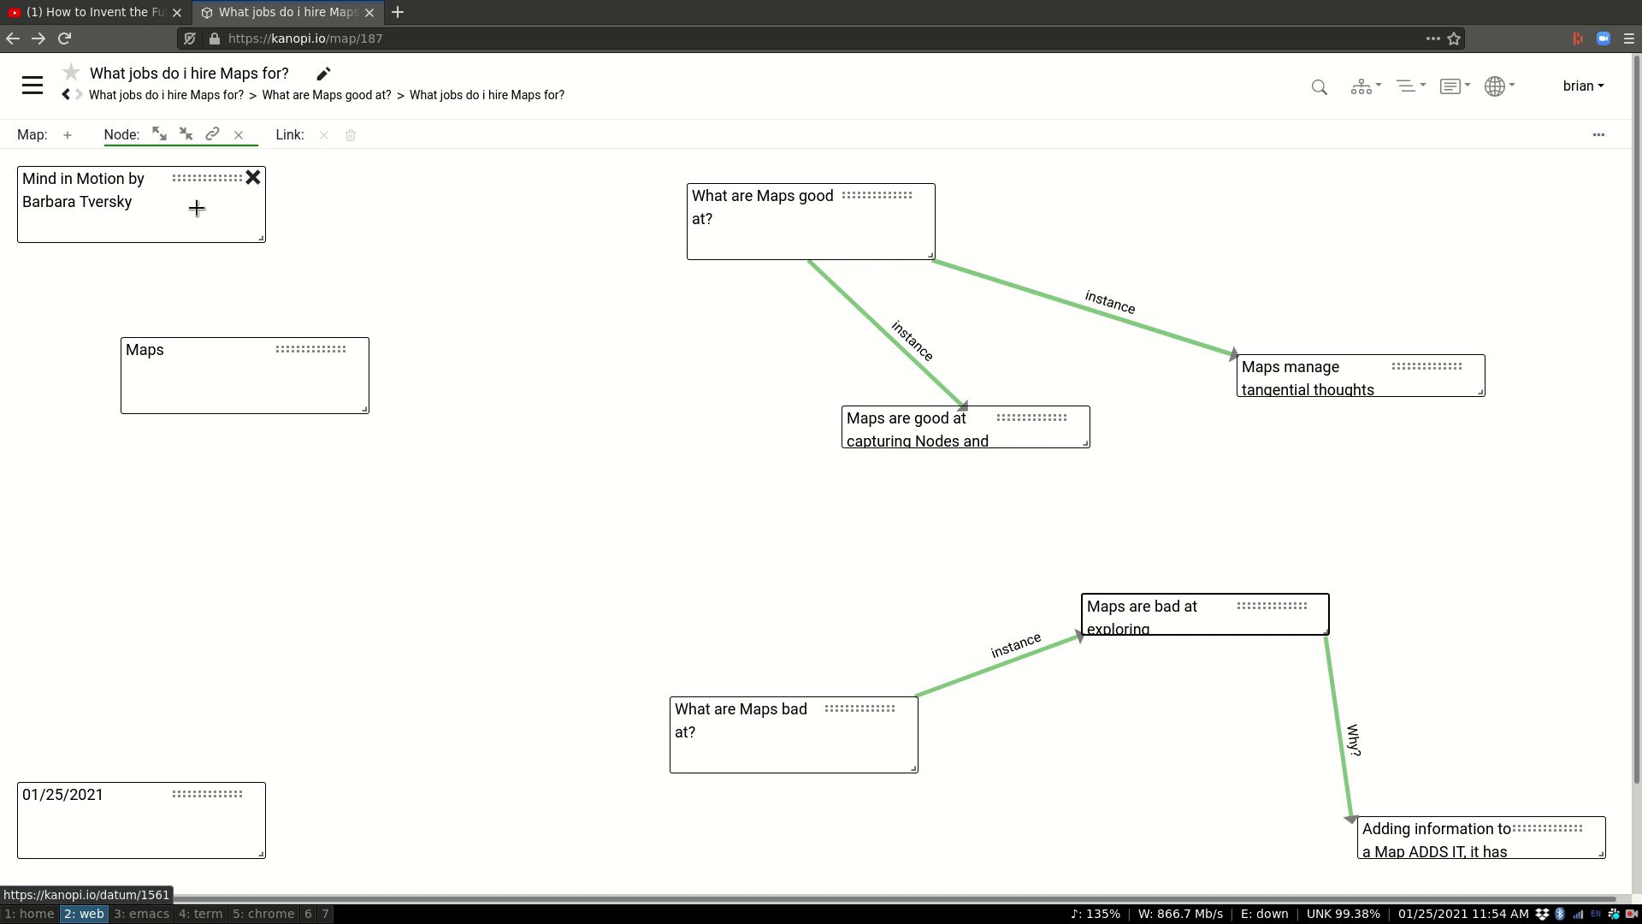
- Create a link of new type "inspired" from the "Mind in Motion" node to the "Maps" node
left_click_drag(196, 216, 221, 370)
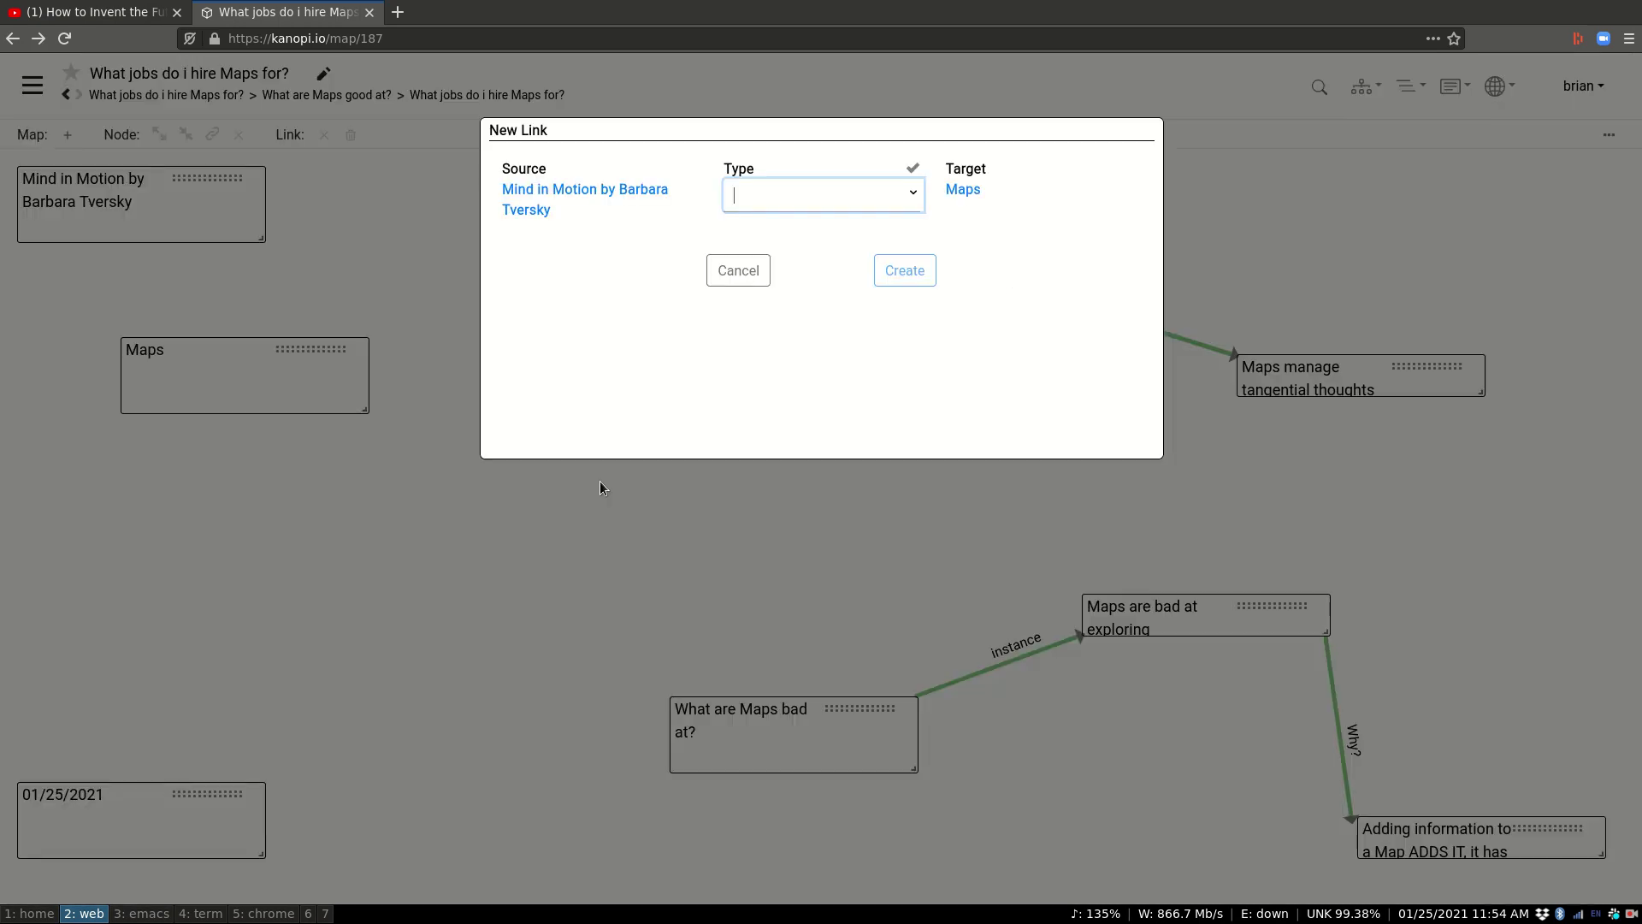
type("inspired")
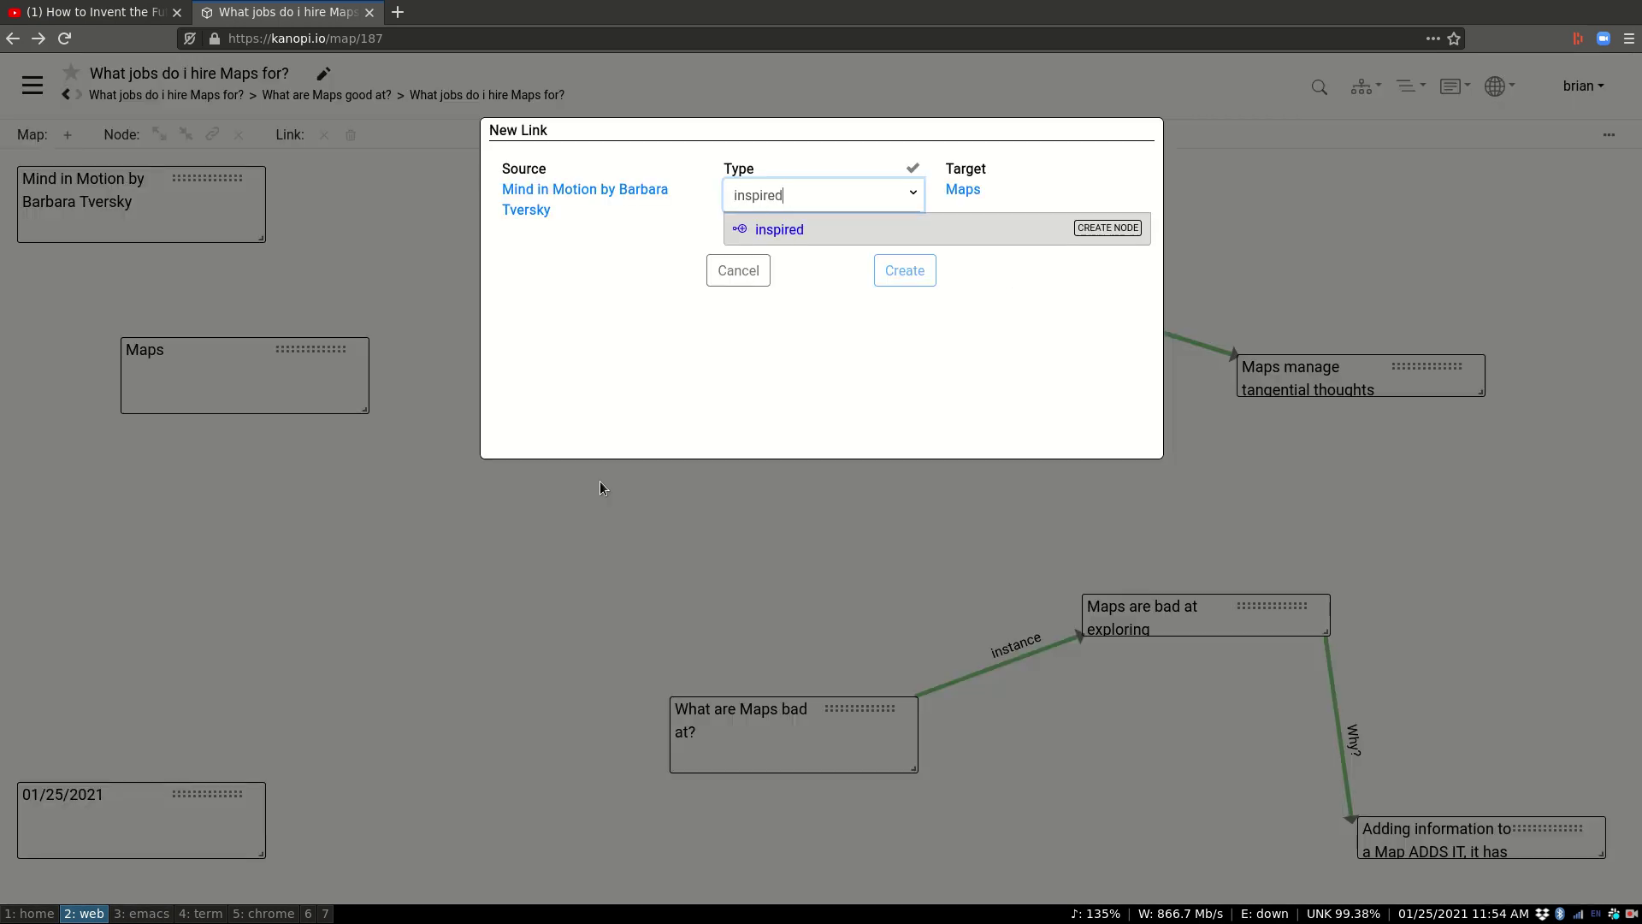
key("Return")
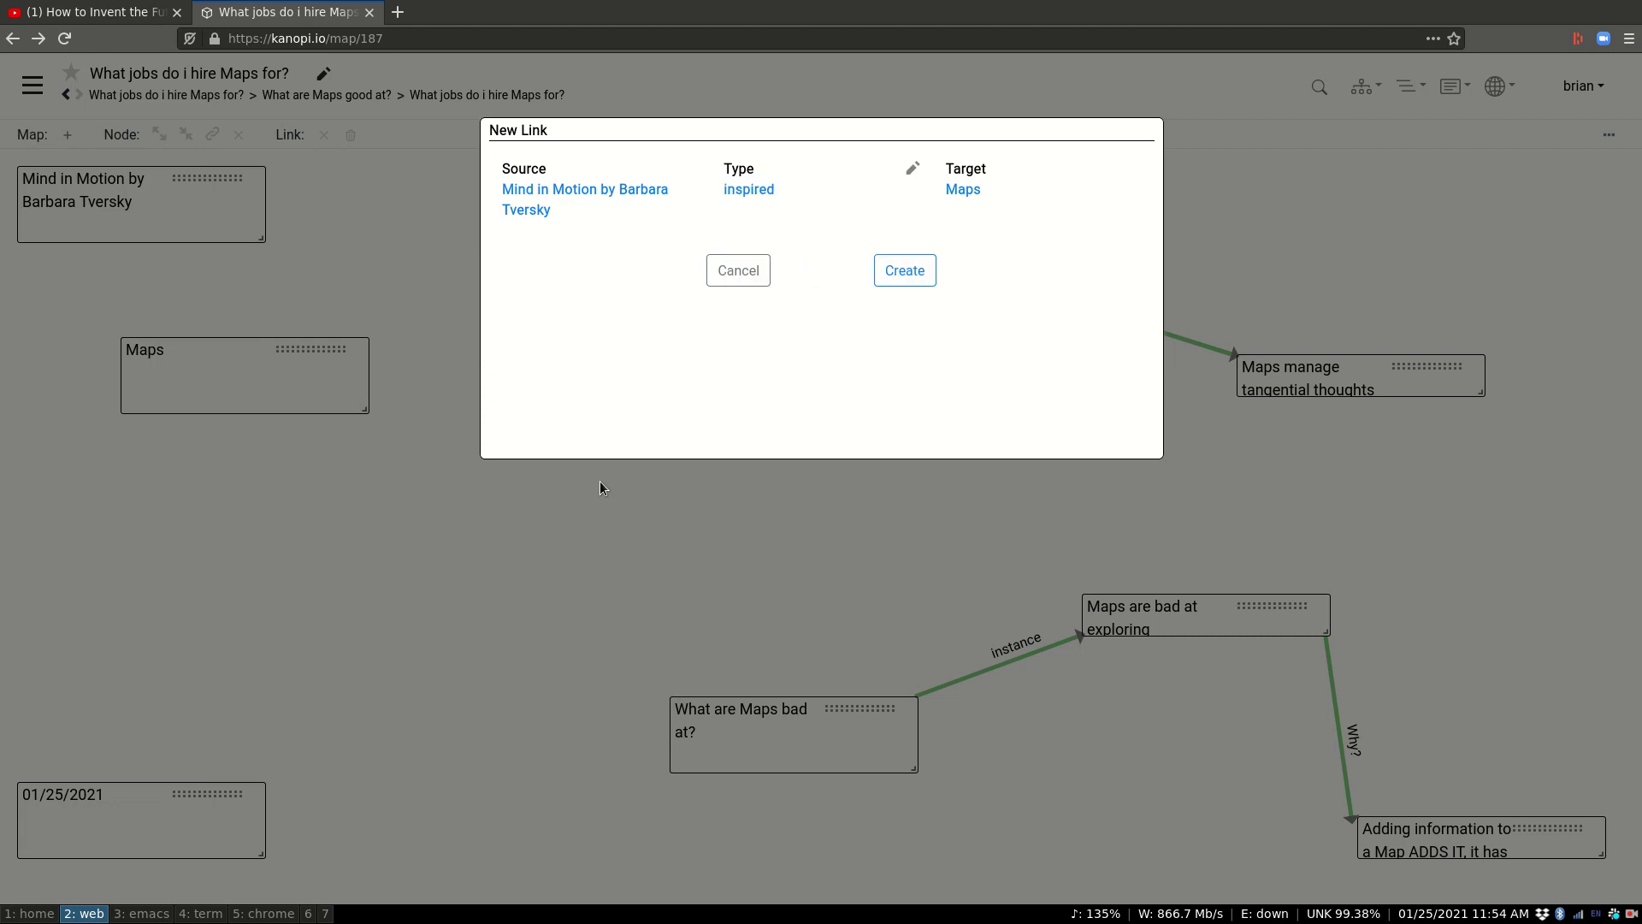
left_click(901, 272)
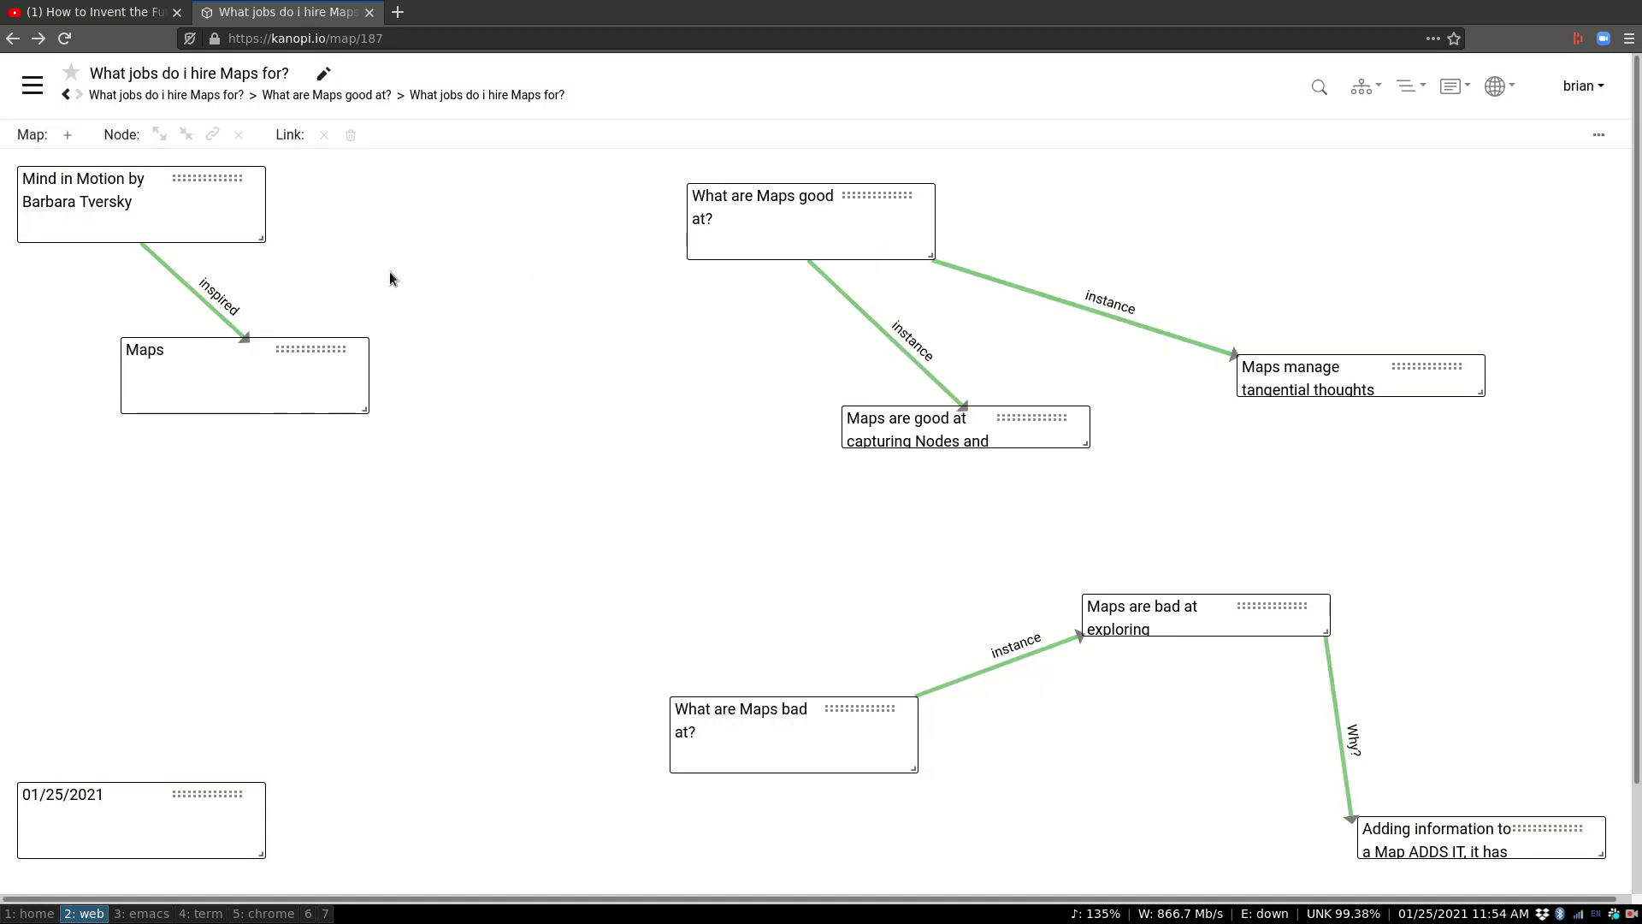
- Move the "Maps" node directly beneath the "Mind in Motion" node, aligned with its left edge
left_click_drag(314, 354, 210, 313)
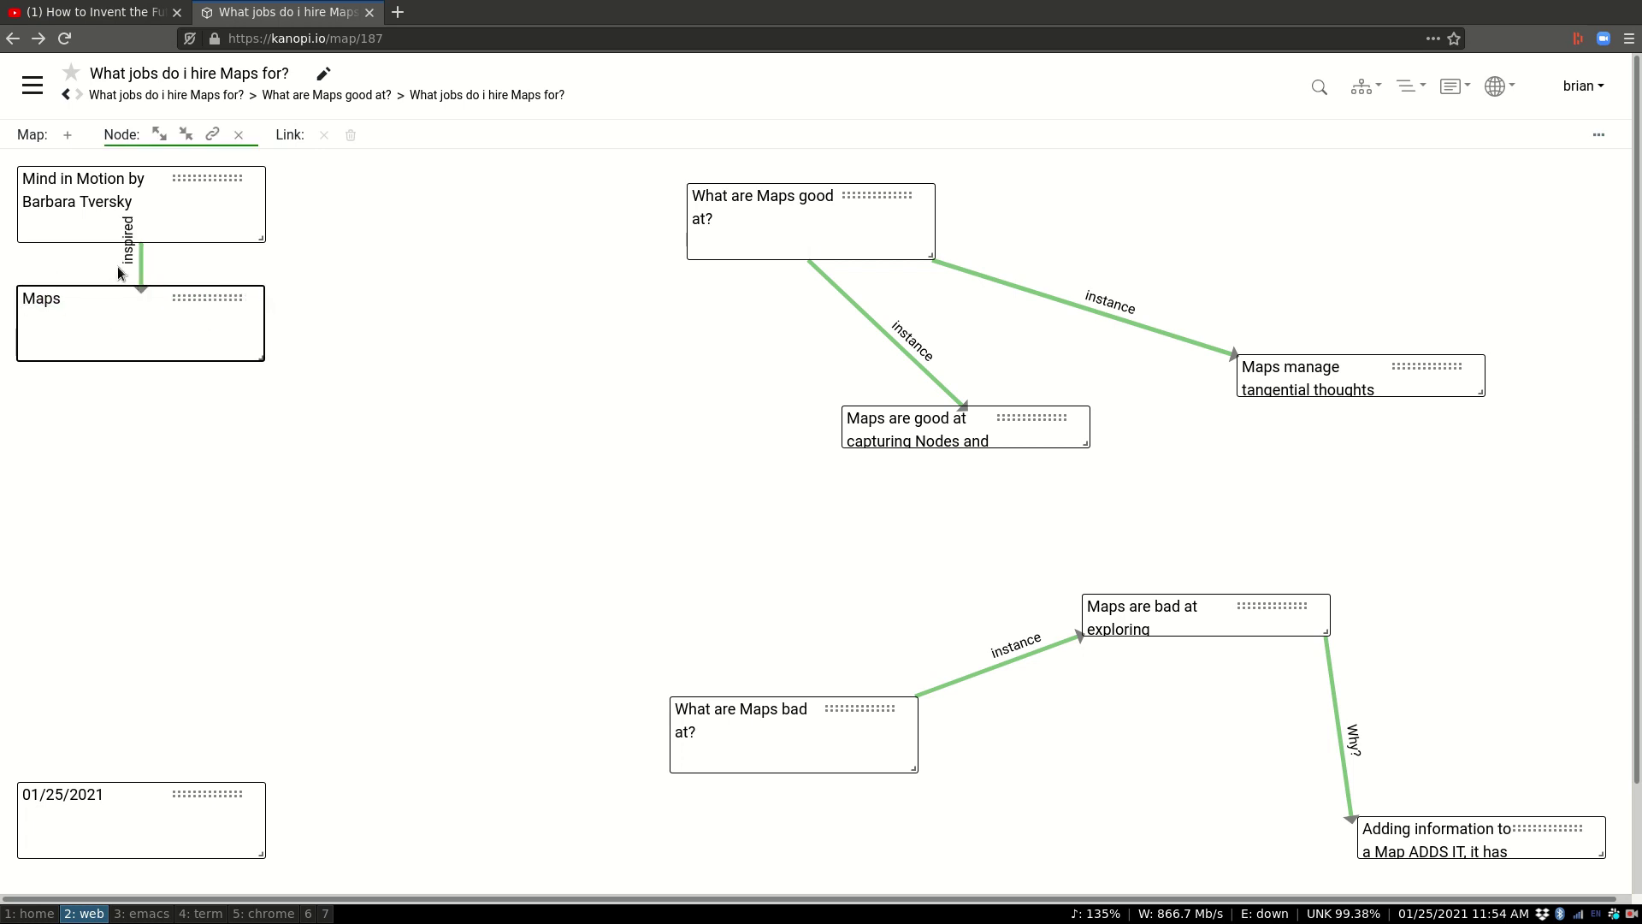
left_click(142, 263)
left_click(428, 301)
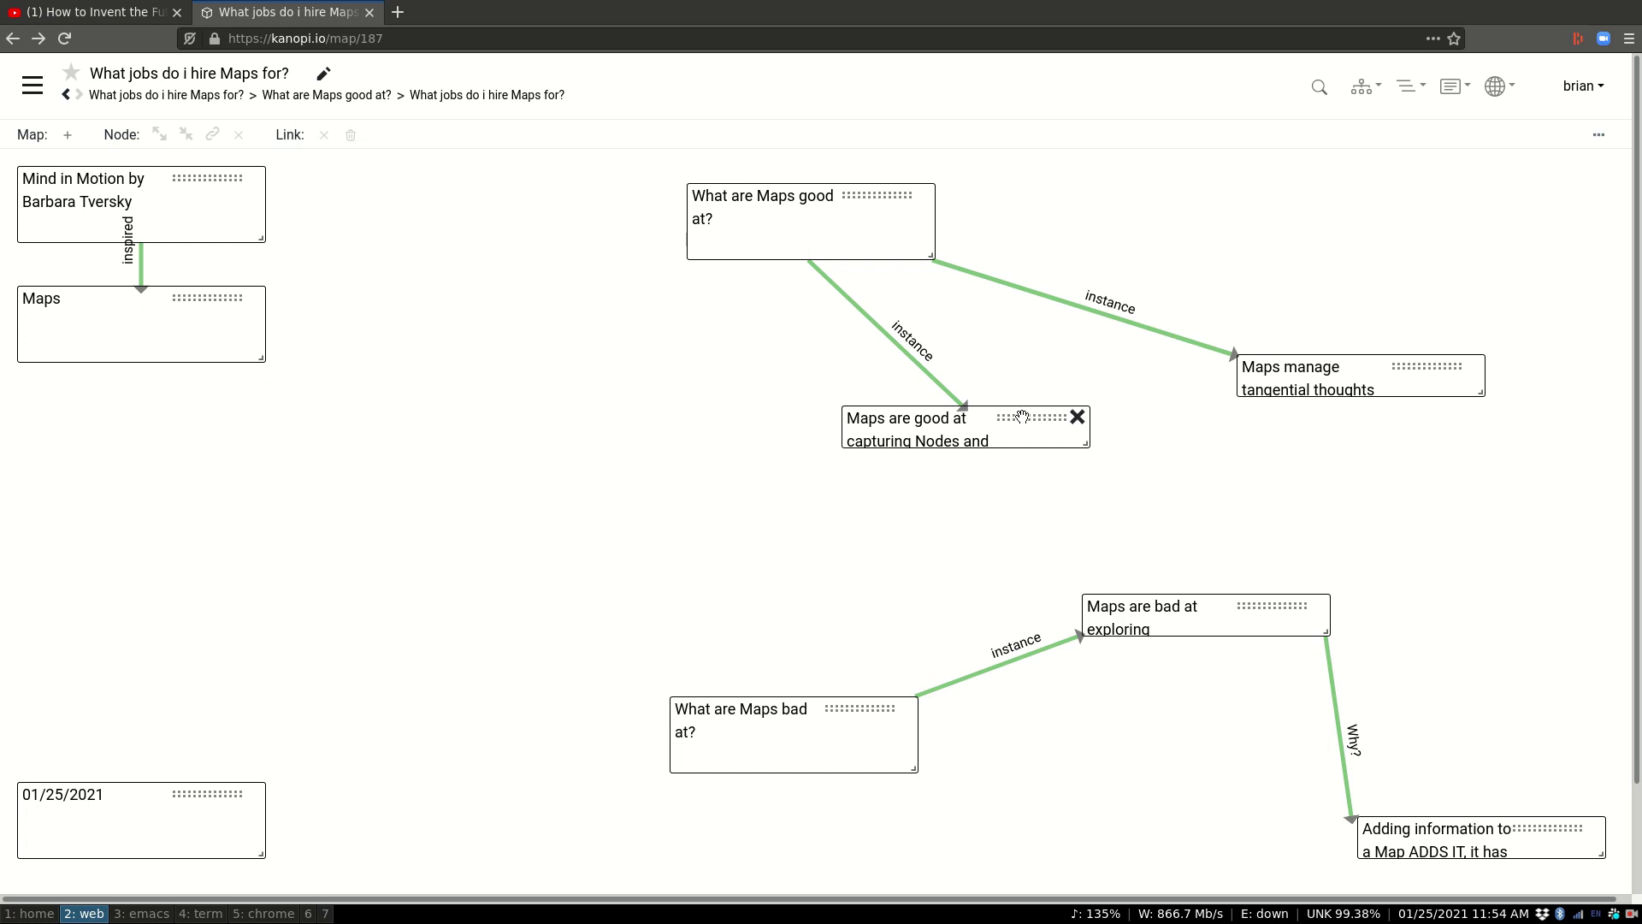
- Enlarge the "Maps are good at capturing Nodes and Links" node so that its full text fits
left_click(895, 246)
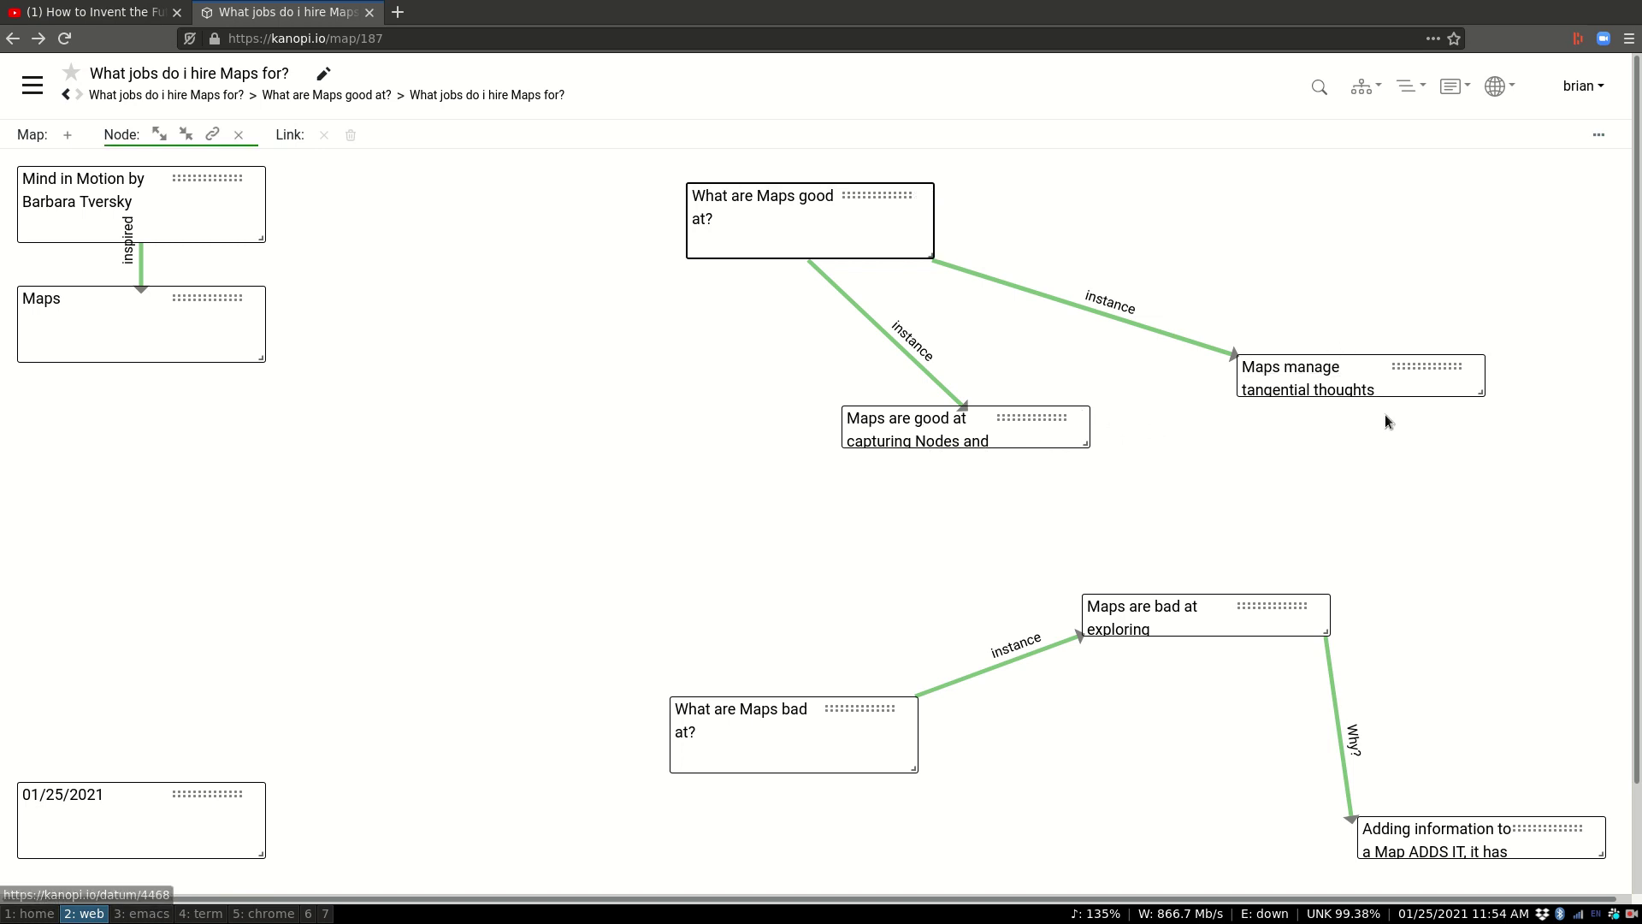
left_click_drag(1082, 443, 1193, 480)
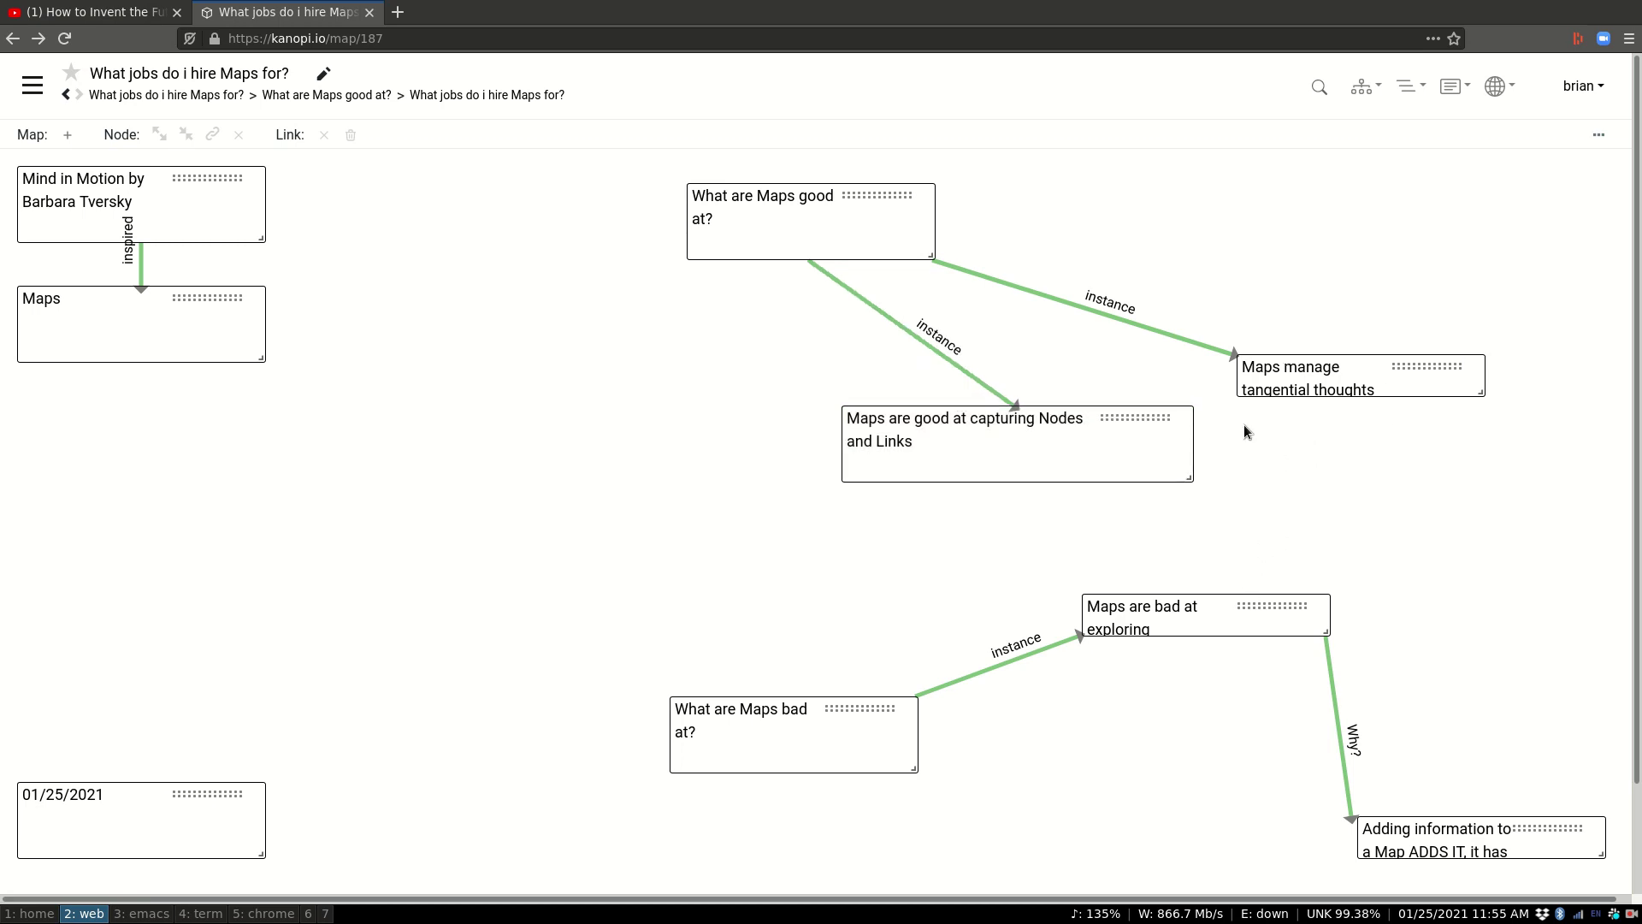
mouse_move(863, 733)
mouse_move(1272, 603)
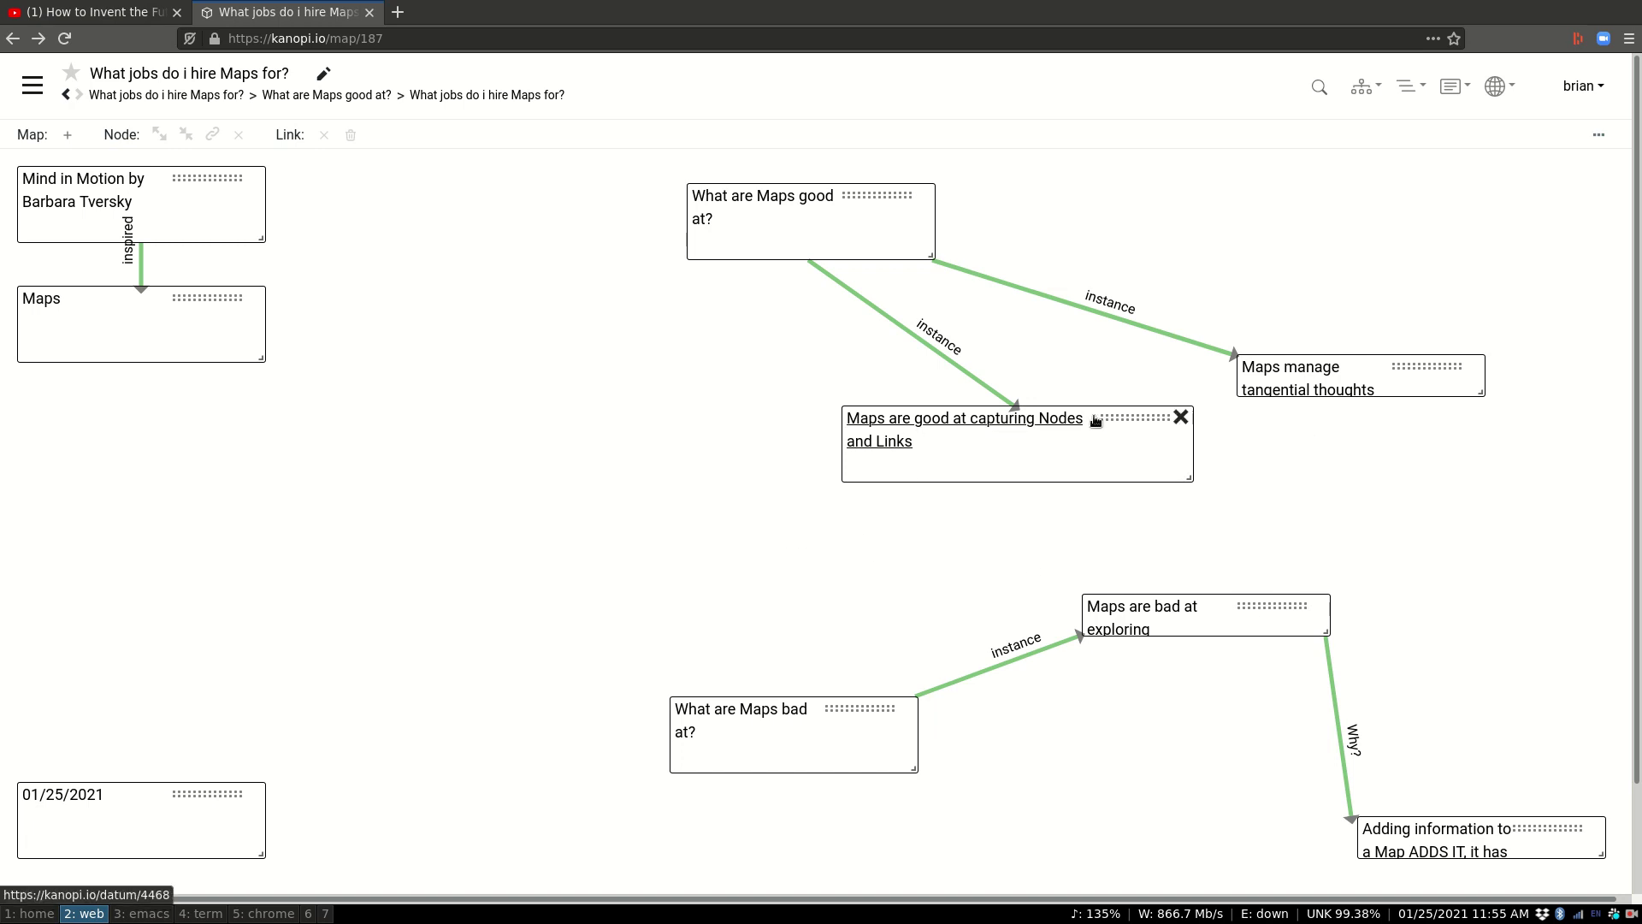
- Create a "related" link from "Maps manage tangential thoughts" to a new node "Maps avoid distraction from existing Nodes and Links" and resize that node to fit its text
mouse_move(1423, 382)
left_click_drag(1454, 383, 1368, 282)
type("related")
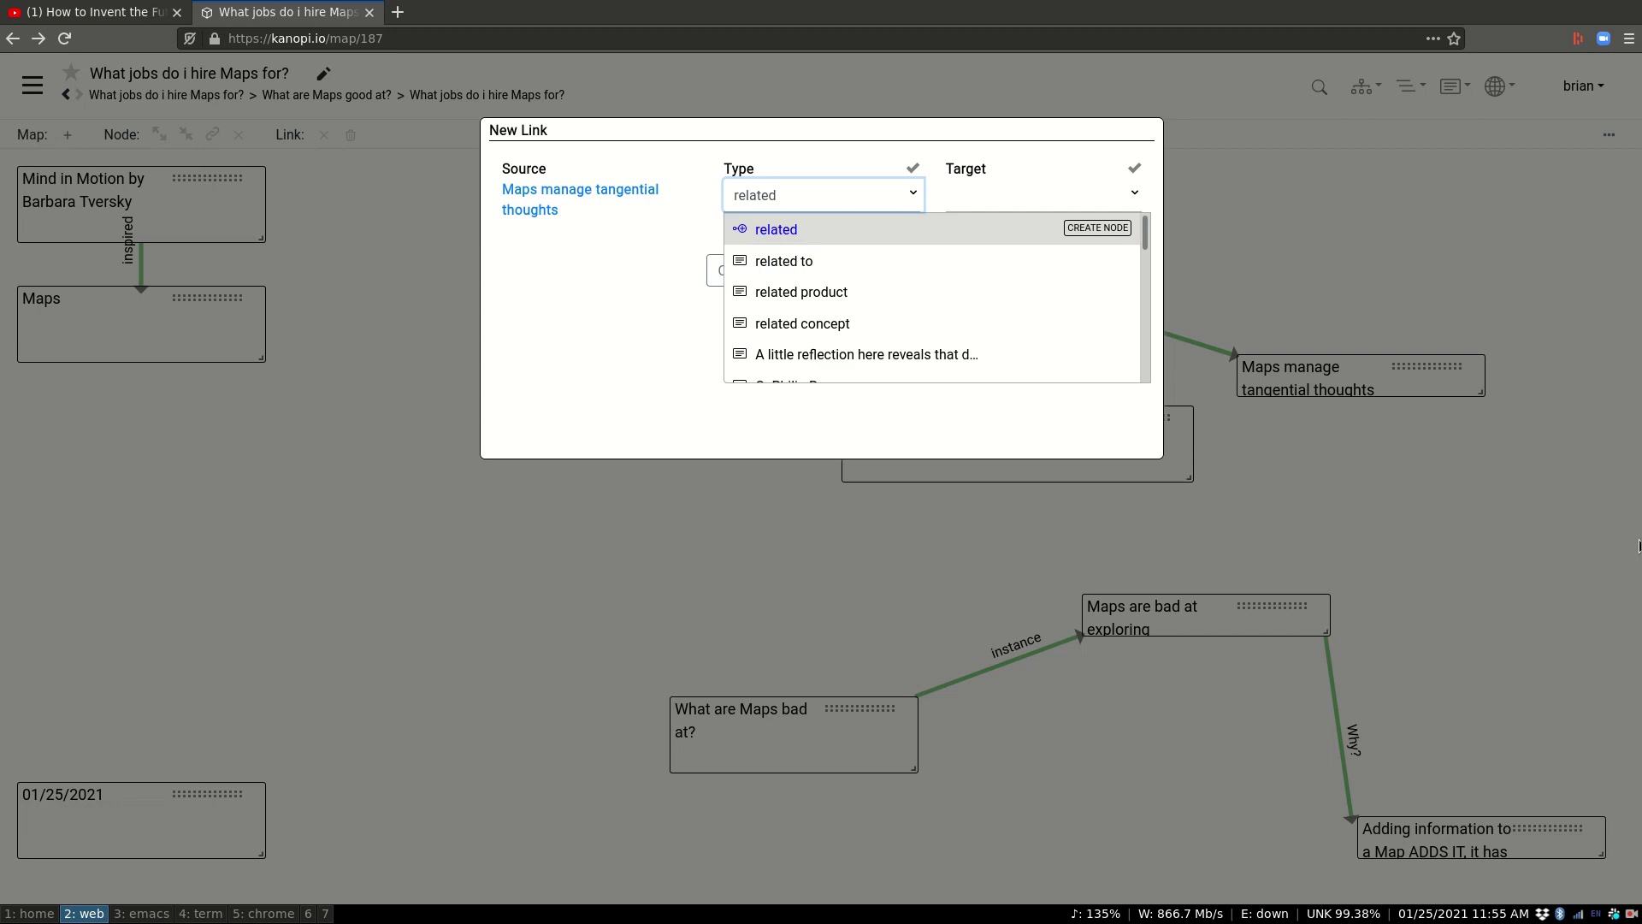
key("Return")
left_click(1005, 209)
type("Maps")
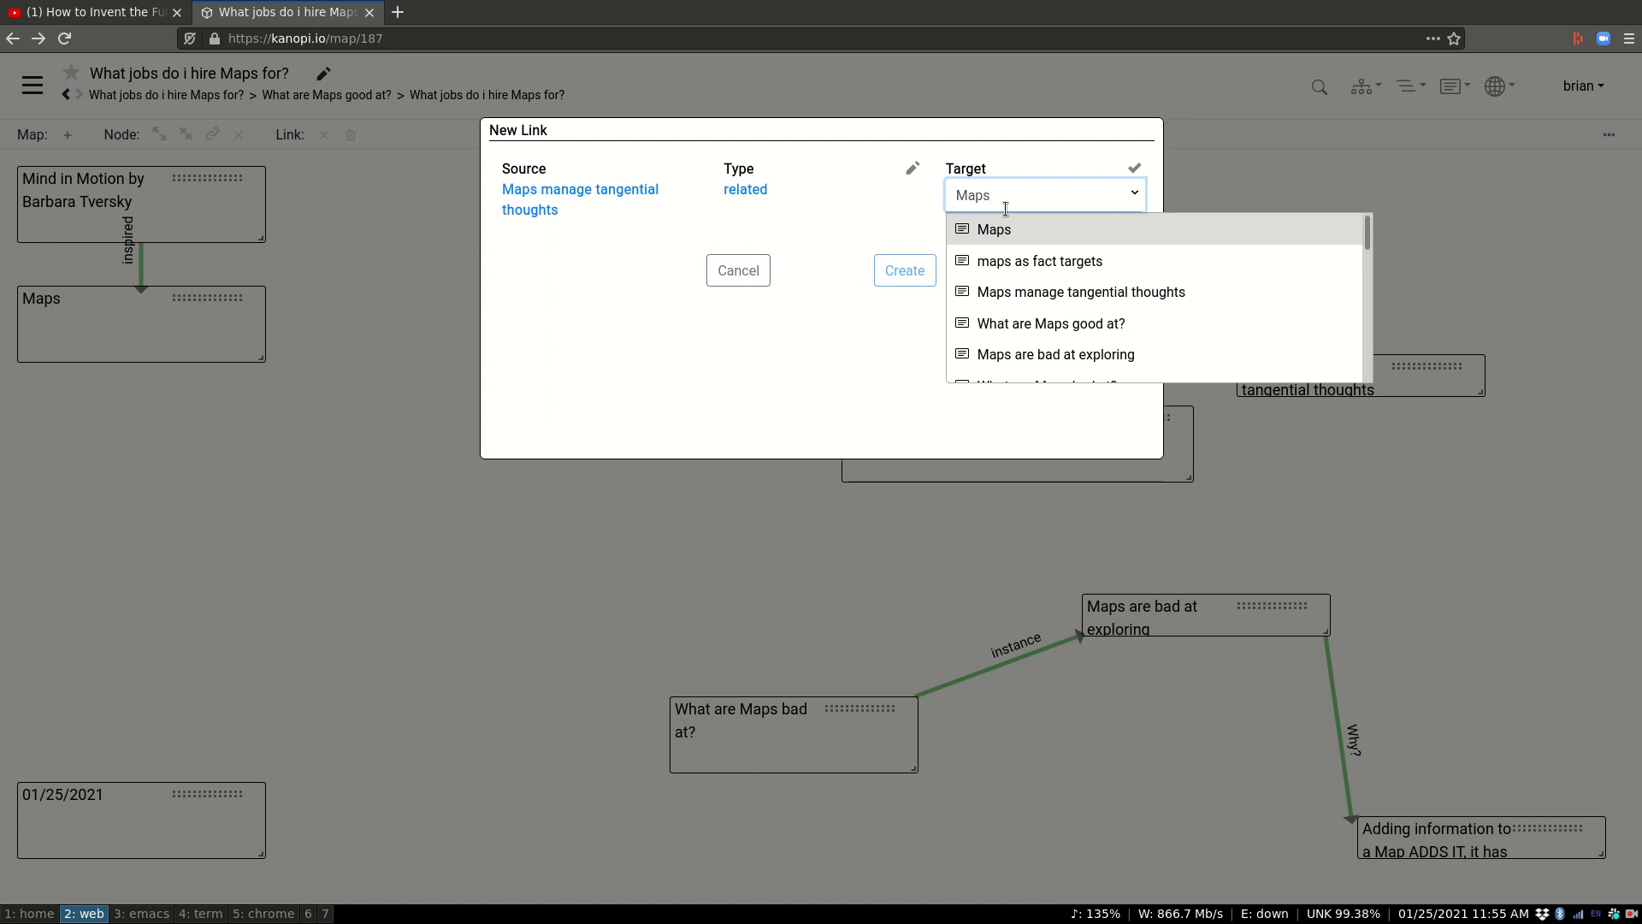
type(" avoid distrac")
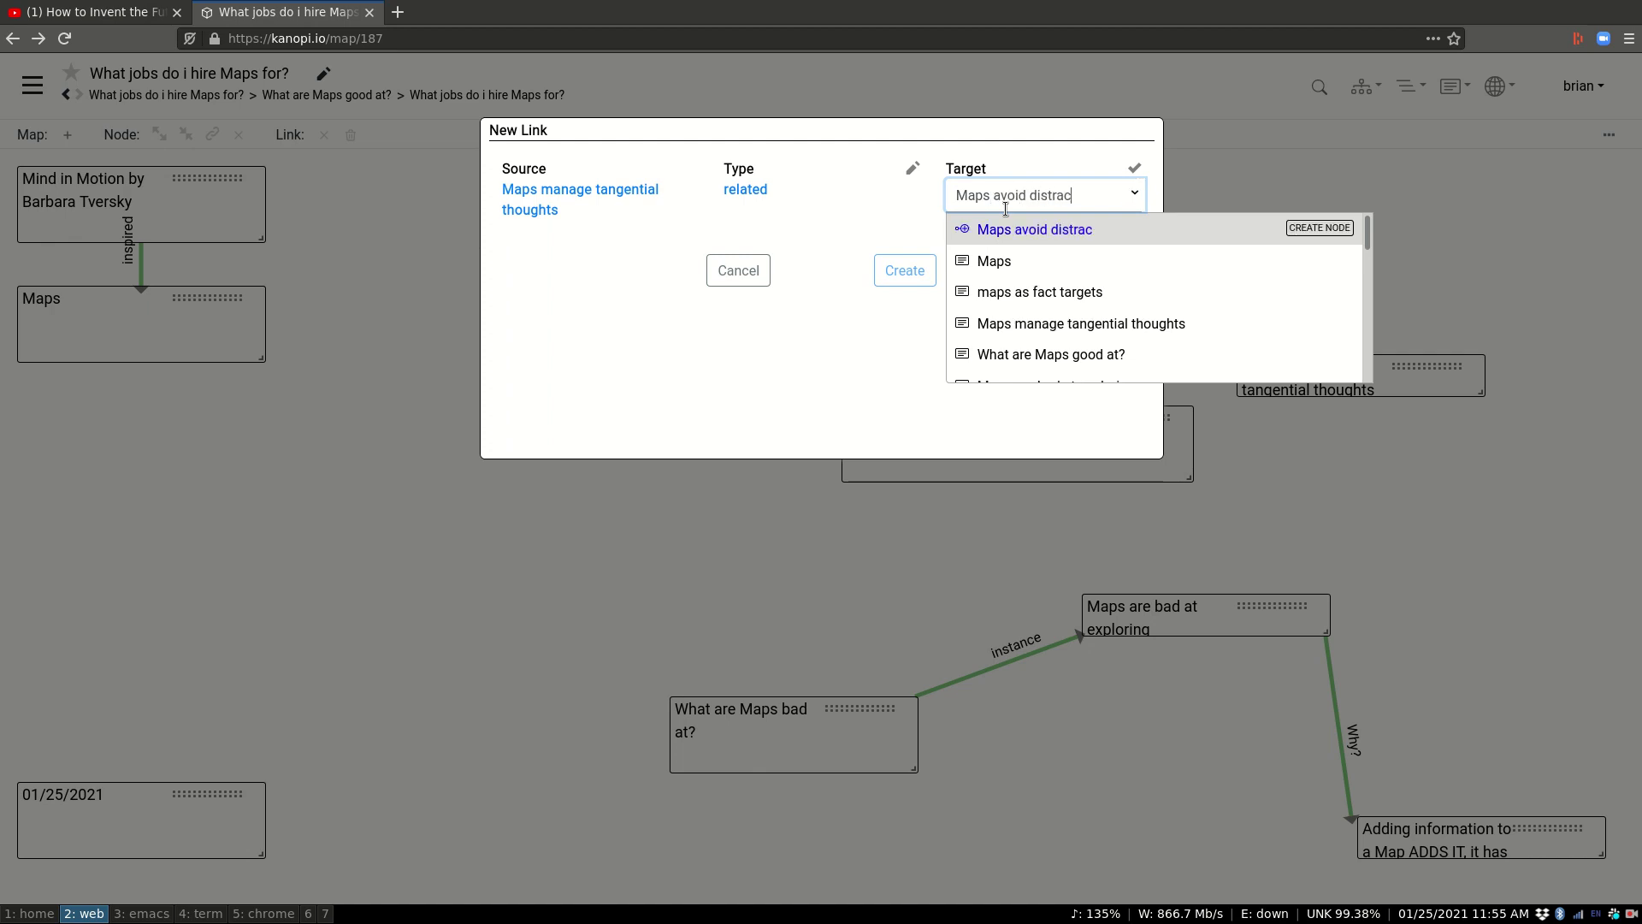
type("tion from")
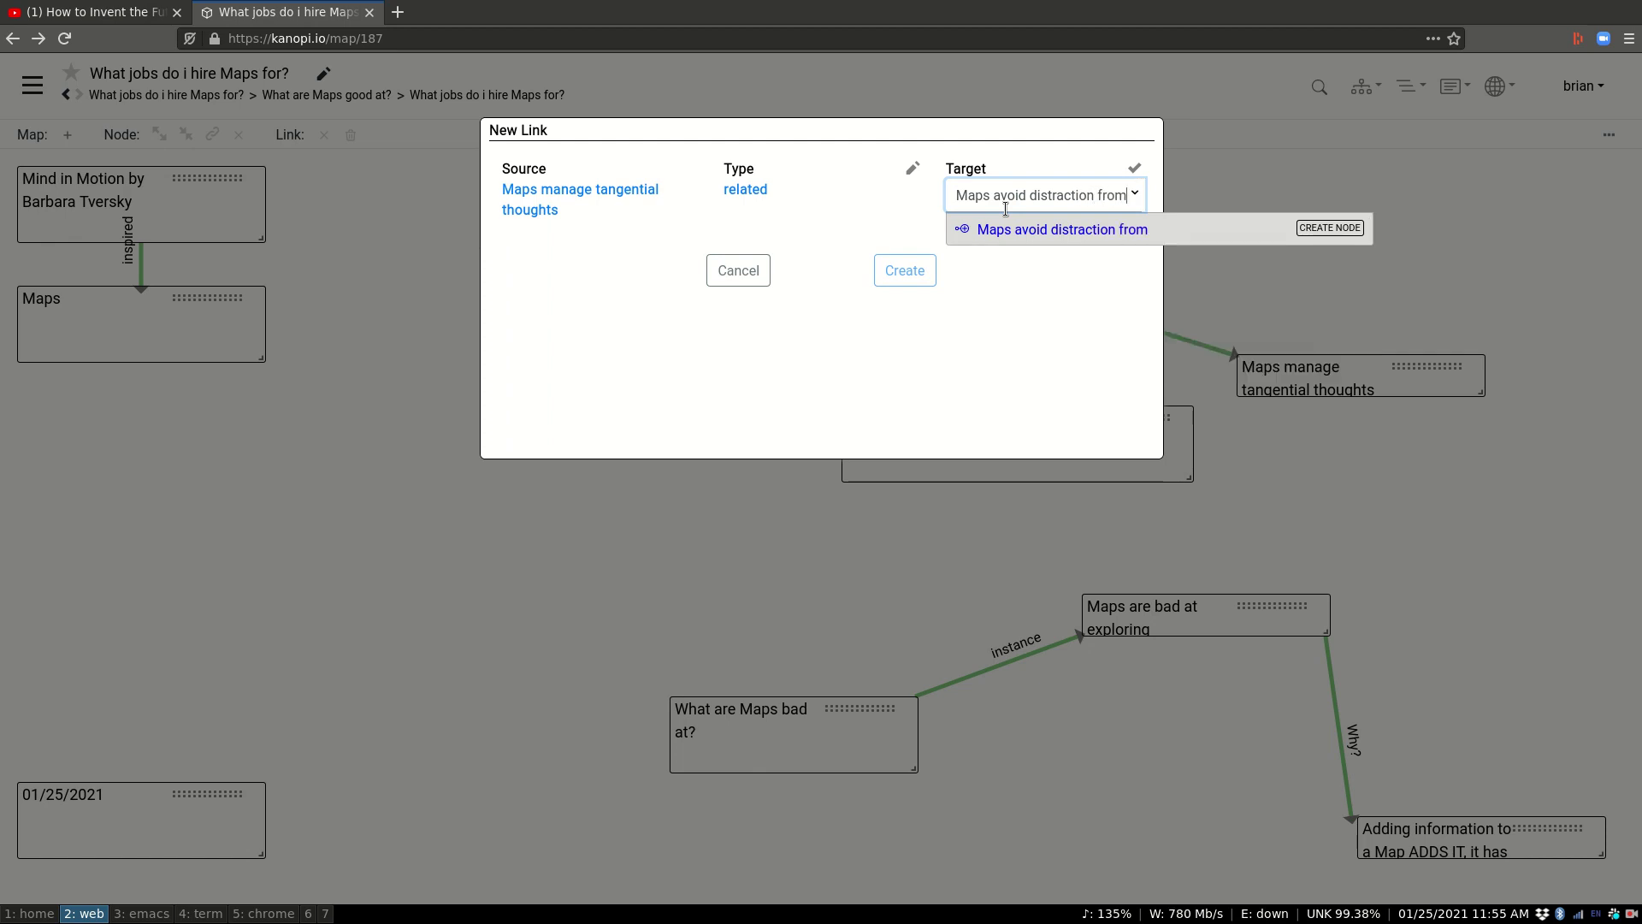
type(" existing Nodes and Links")
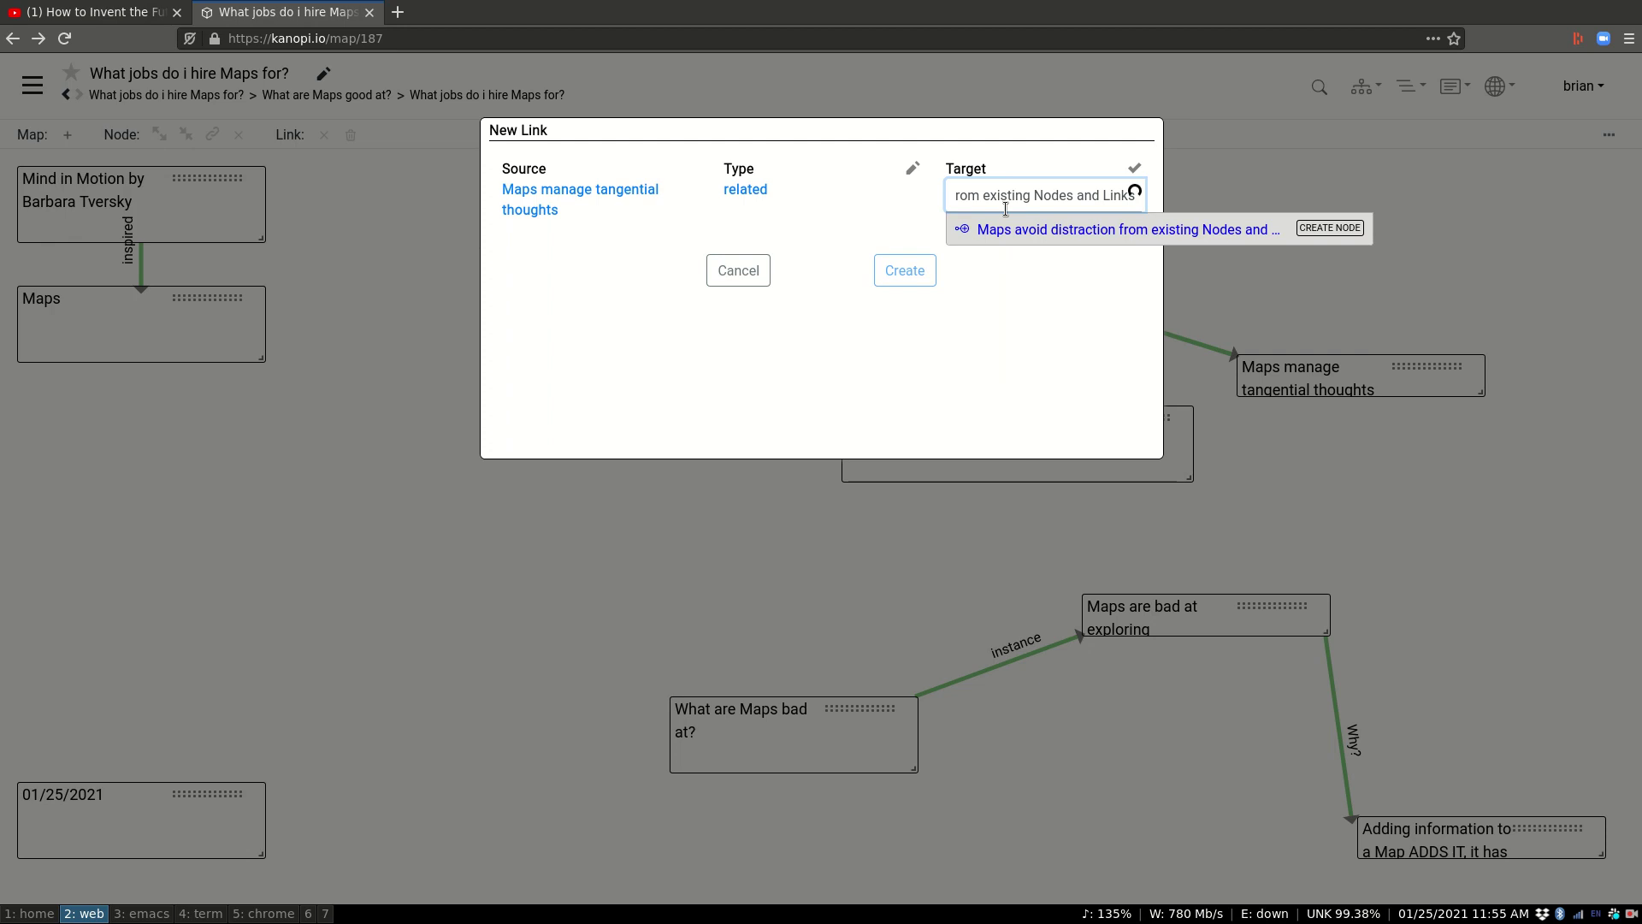
left_click(1009, 229)
left_click(905, 270)
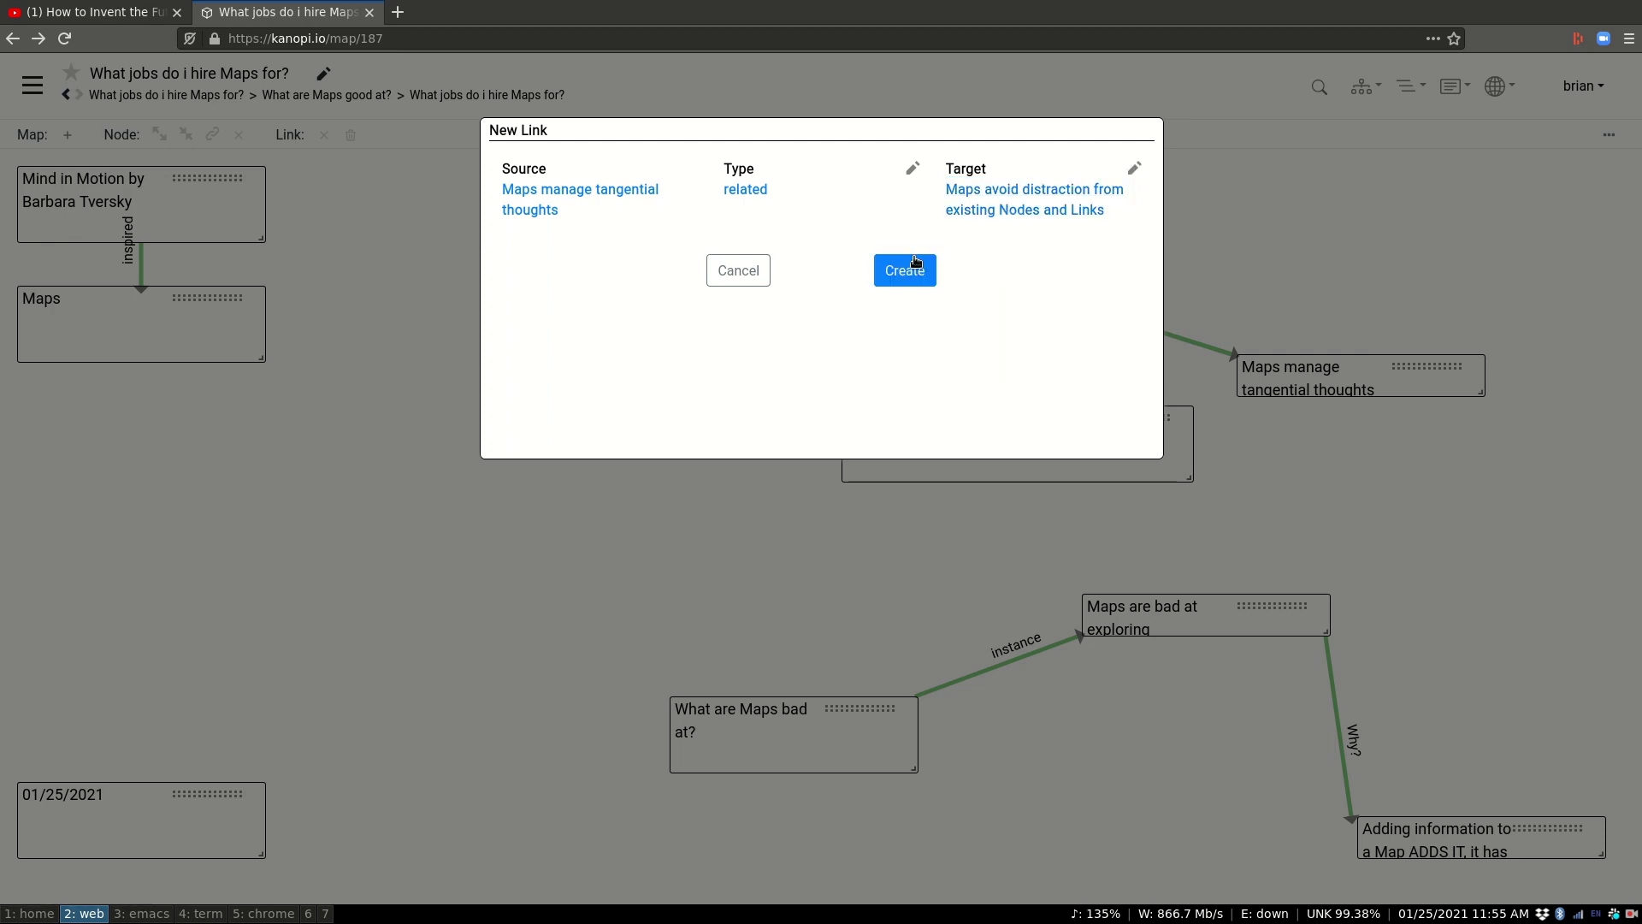
left_click_drag(1584, 294, 1520, 242)
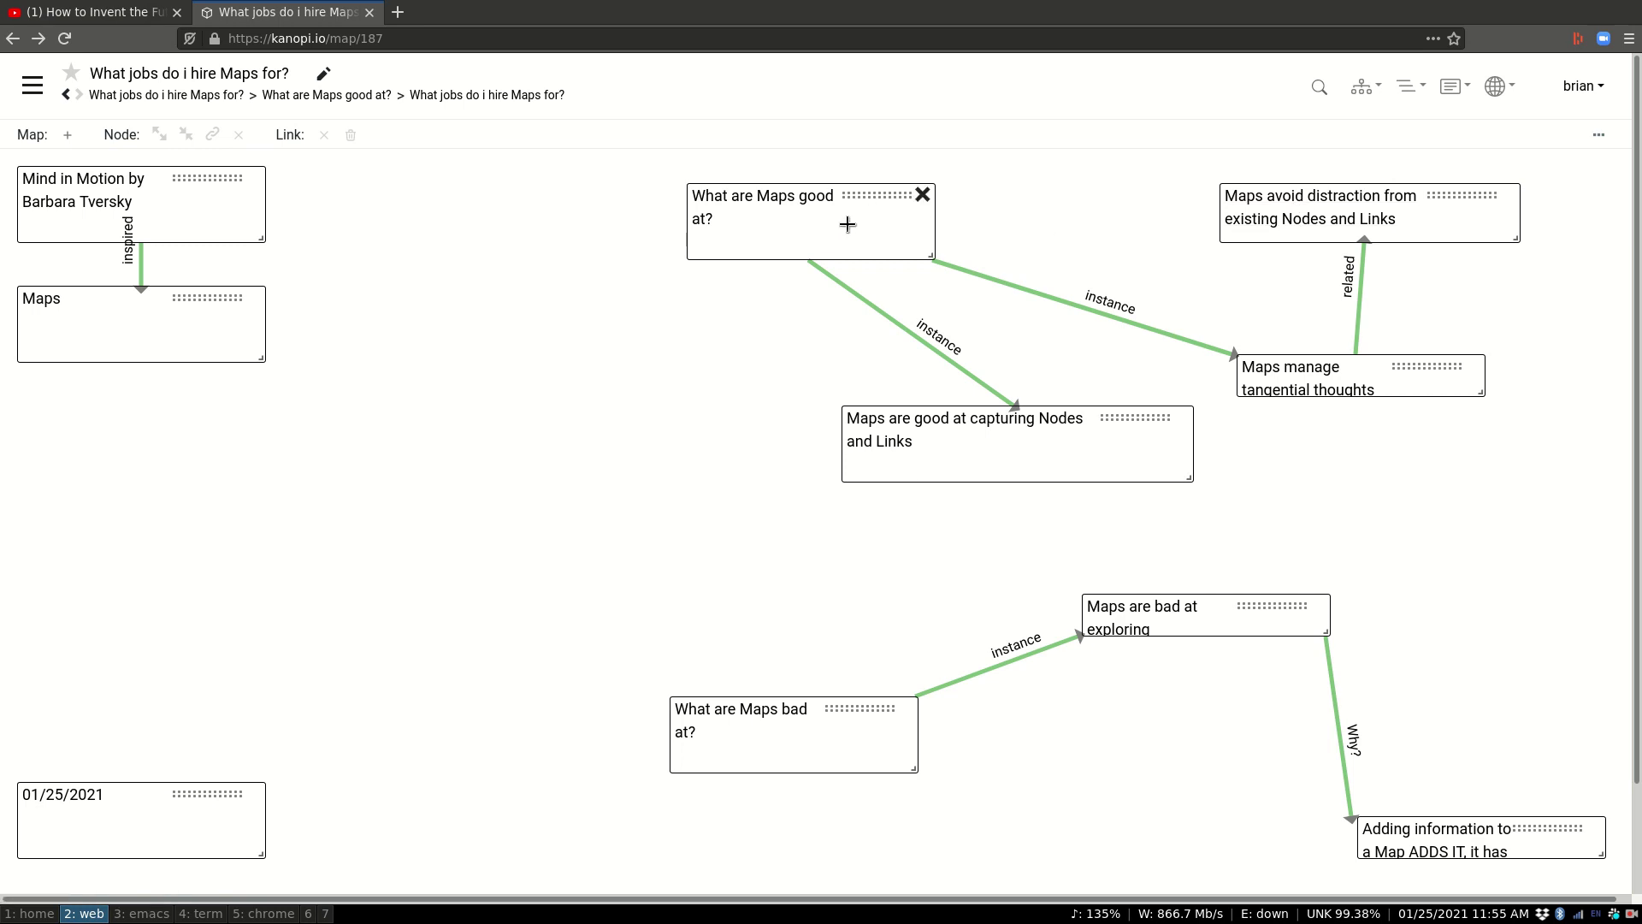
- Create a link of type "instance" from "What are Maps good at?" to "Maps avoid distraction from existing Nodes and Links"
left_click_drag(857, 224, 1228, 220)
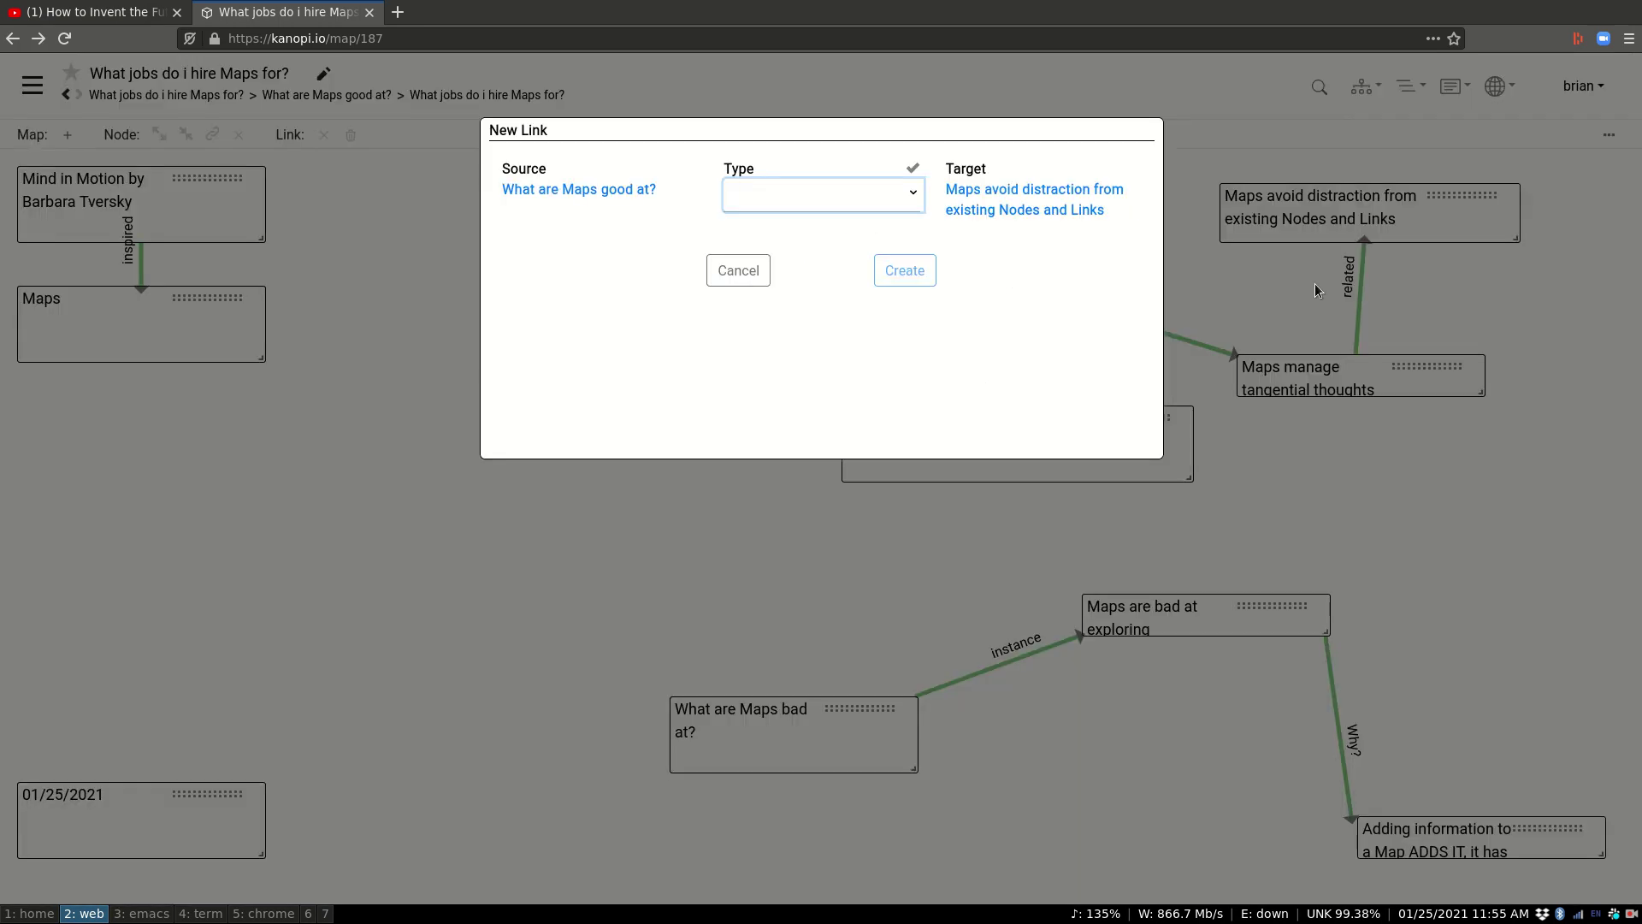
type("instance")
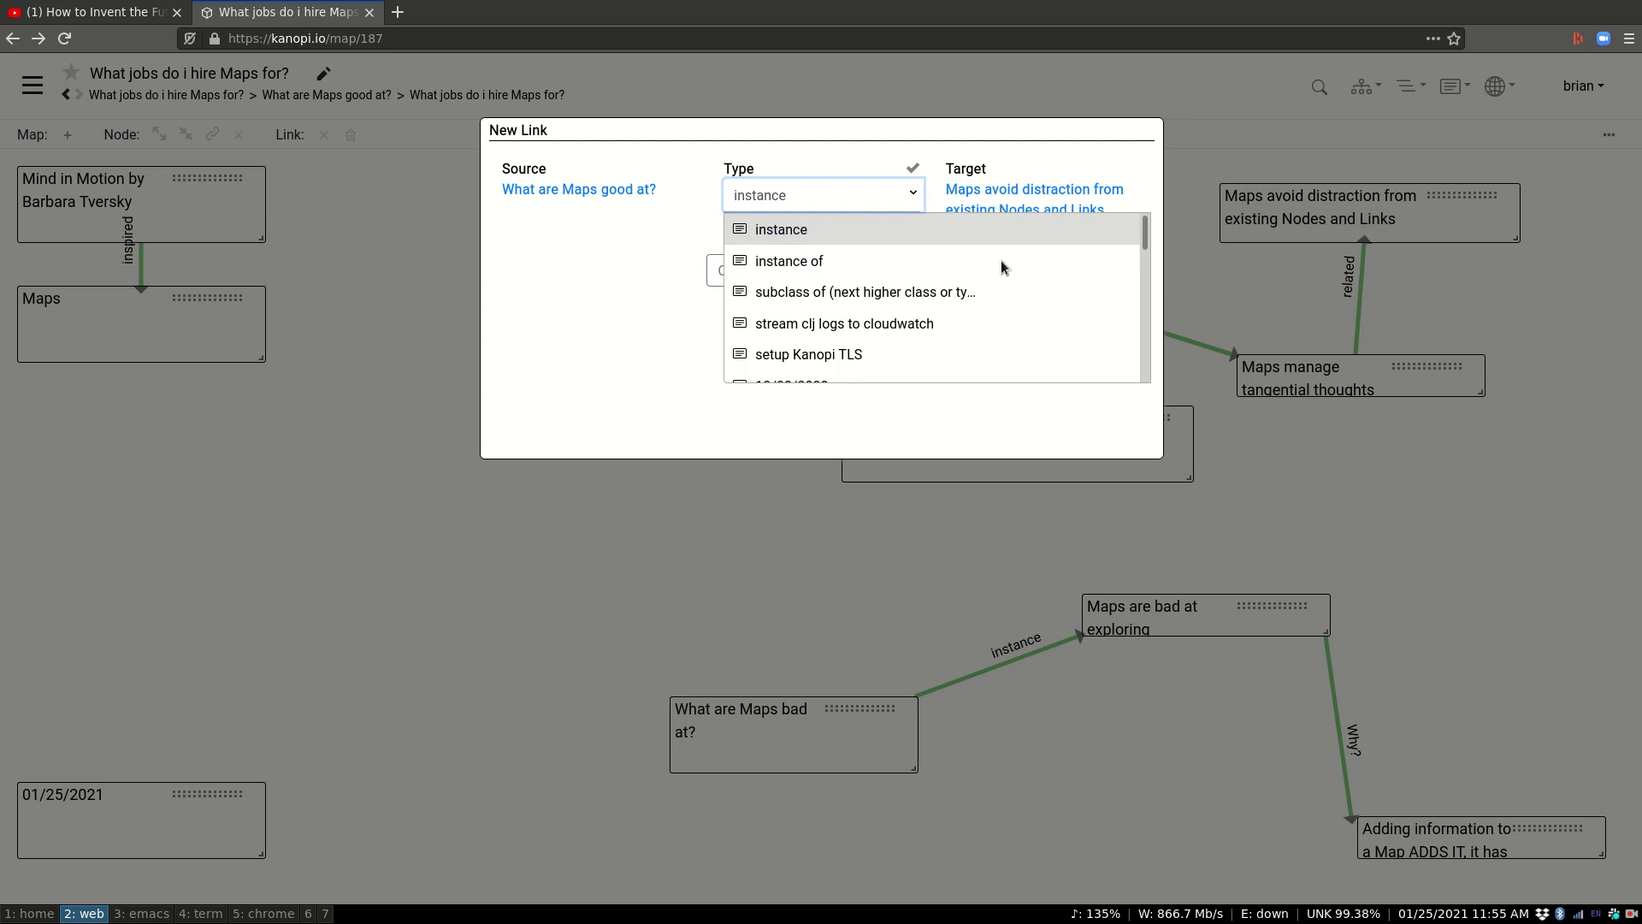
left_click(781, 229)
left_click(903, 270)
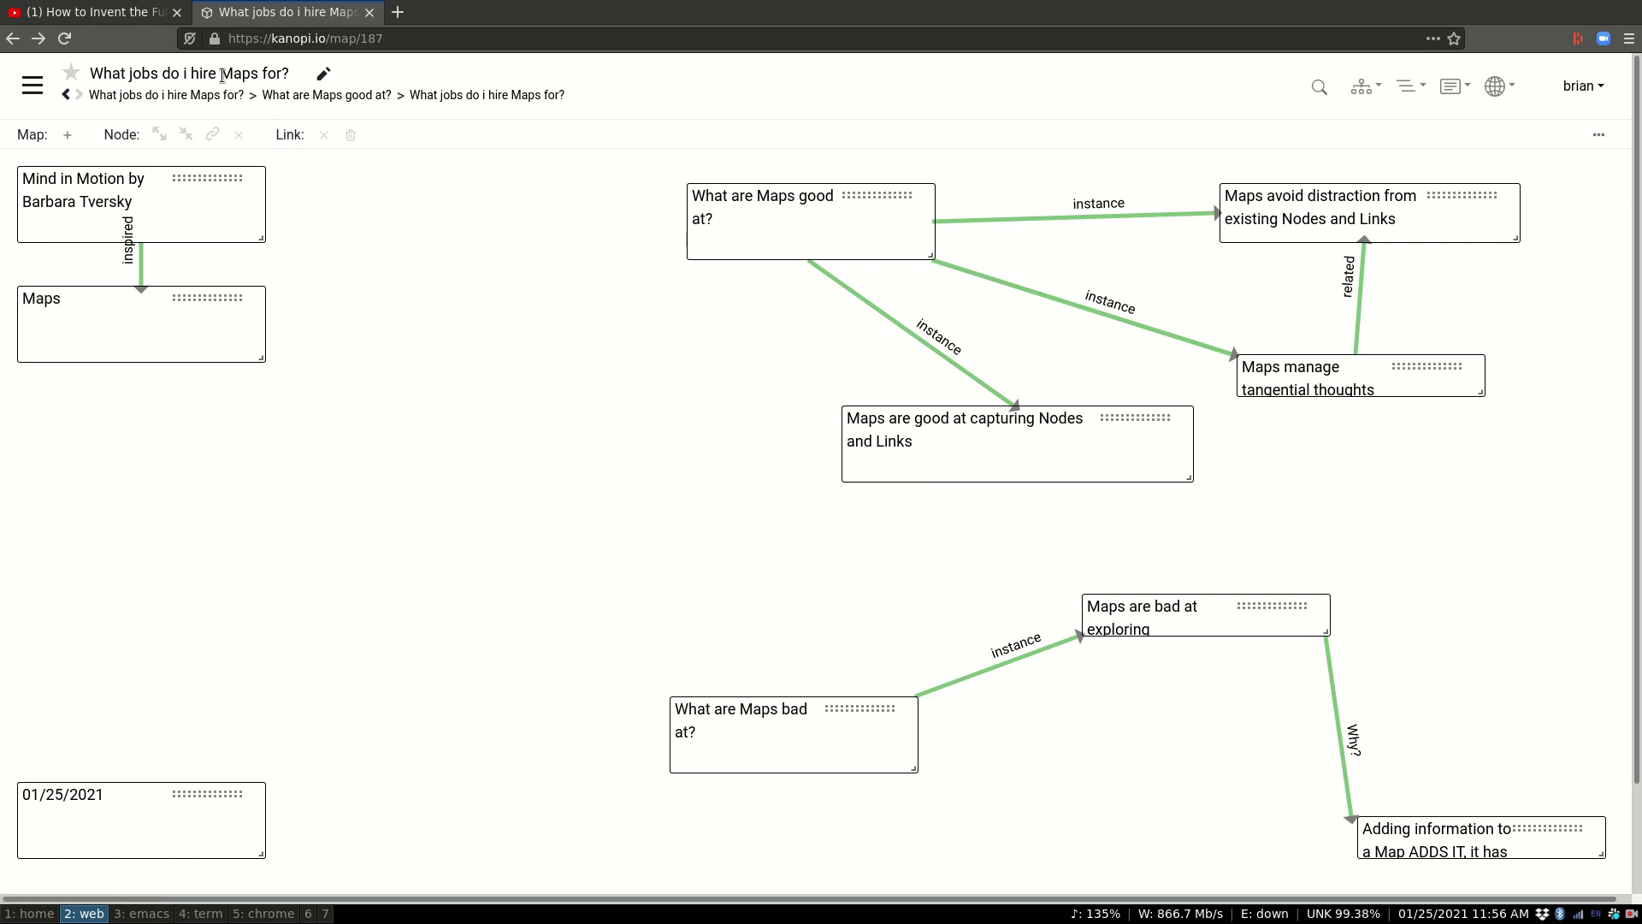
- Open the "Maps" node's page to examine its inbound and outbound links and return to the map
left_click(40, 296)
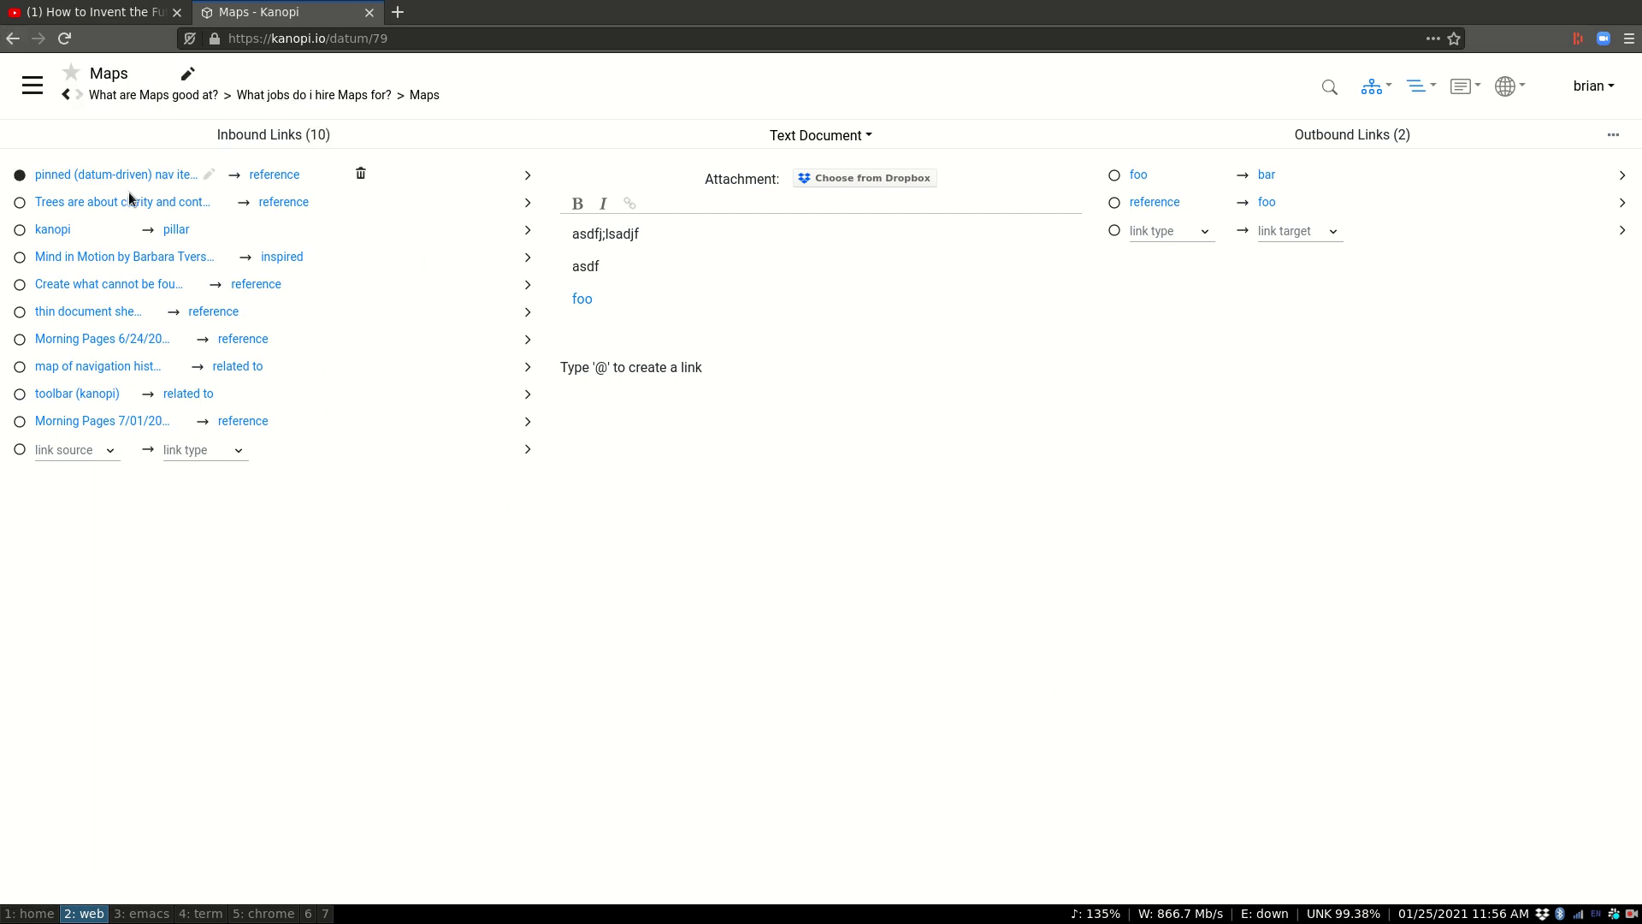
left_click(313, 103)
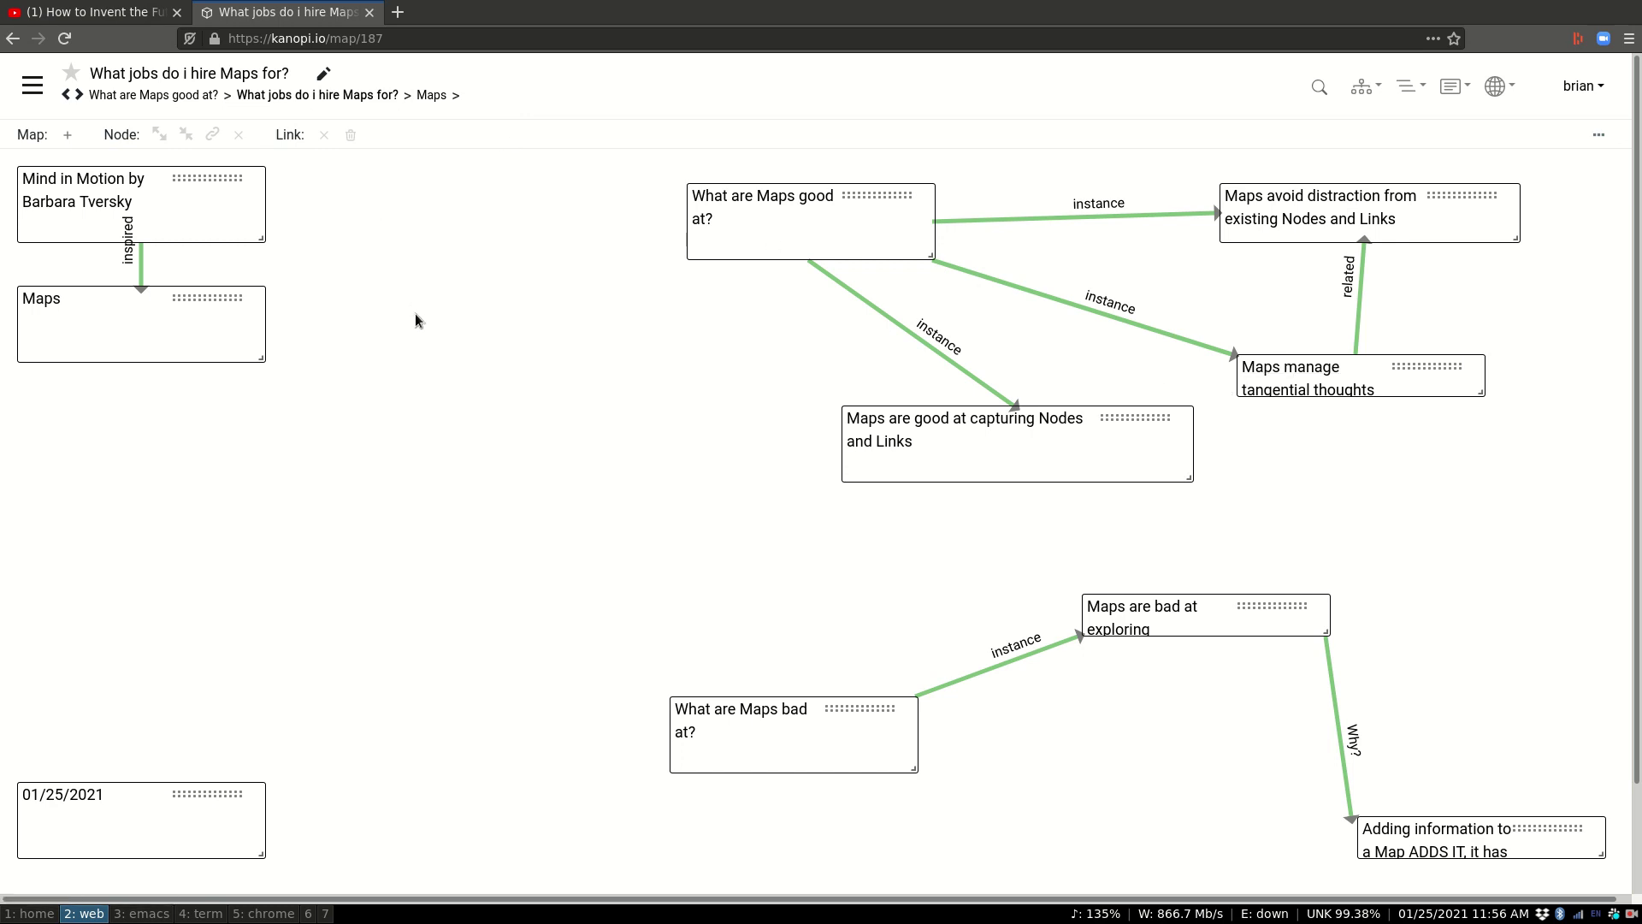
- Add a new node "To see my thoughts on a subject" to the open area right of and below the "Maps" node
double_click(362, 412)
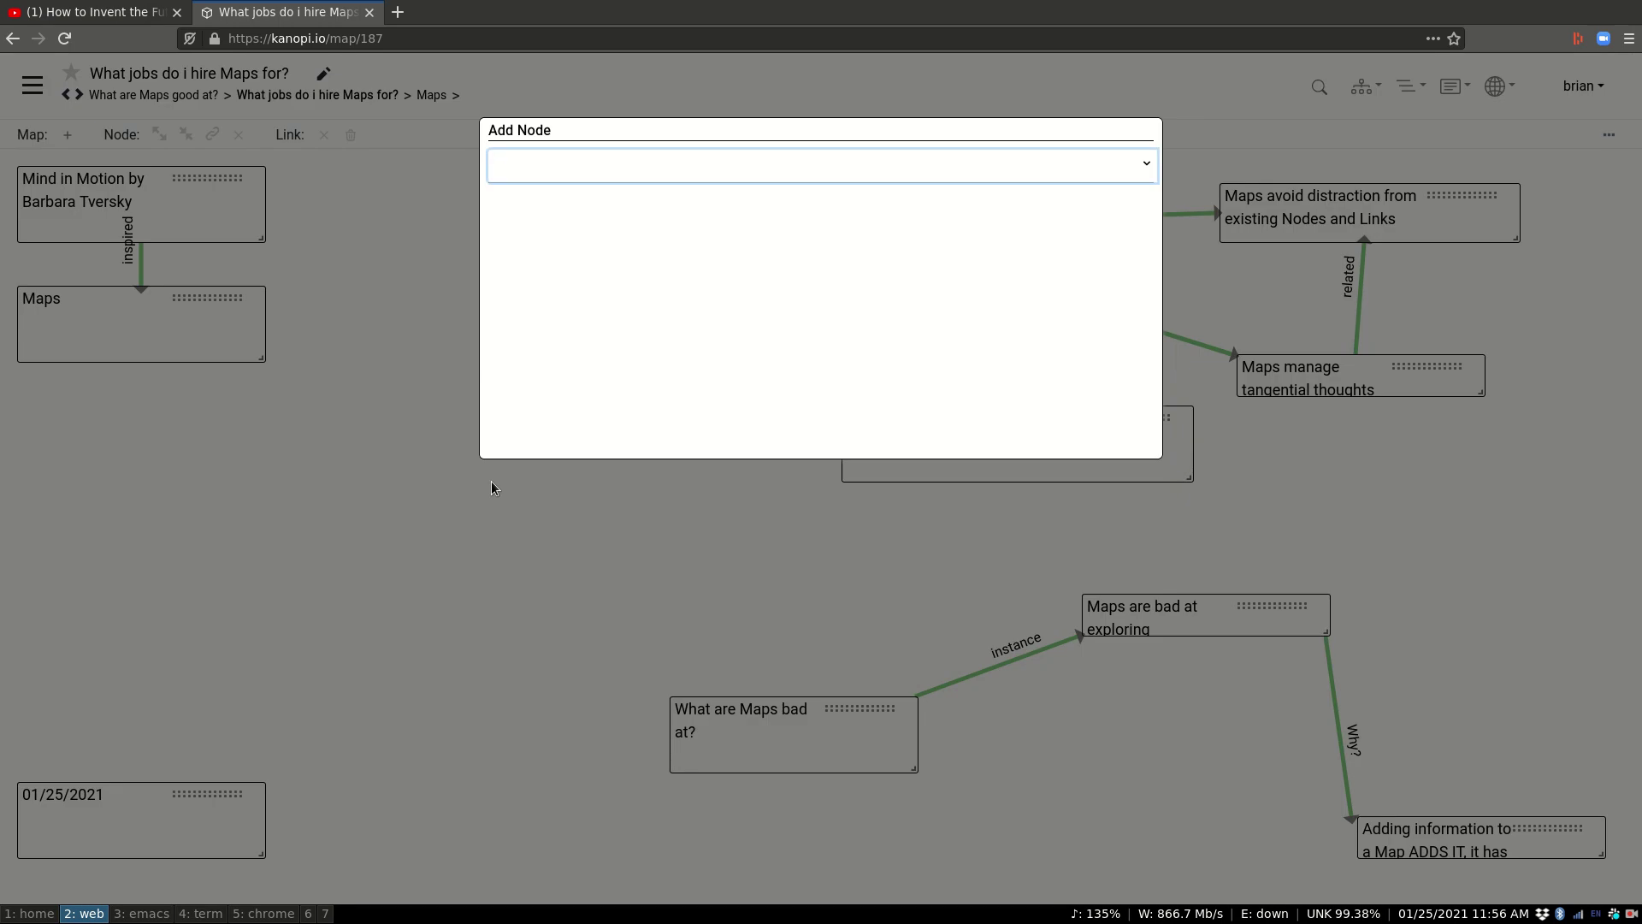
type("To see")
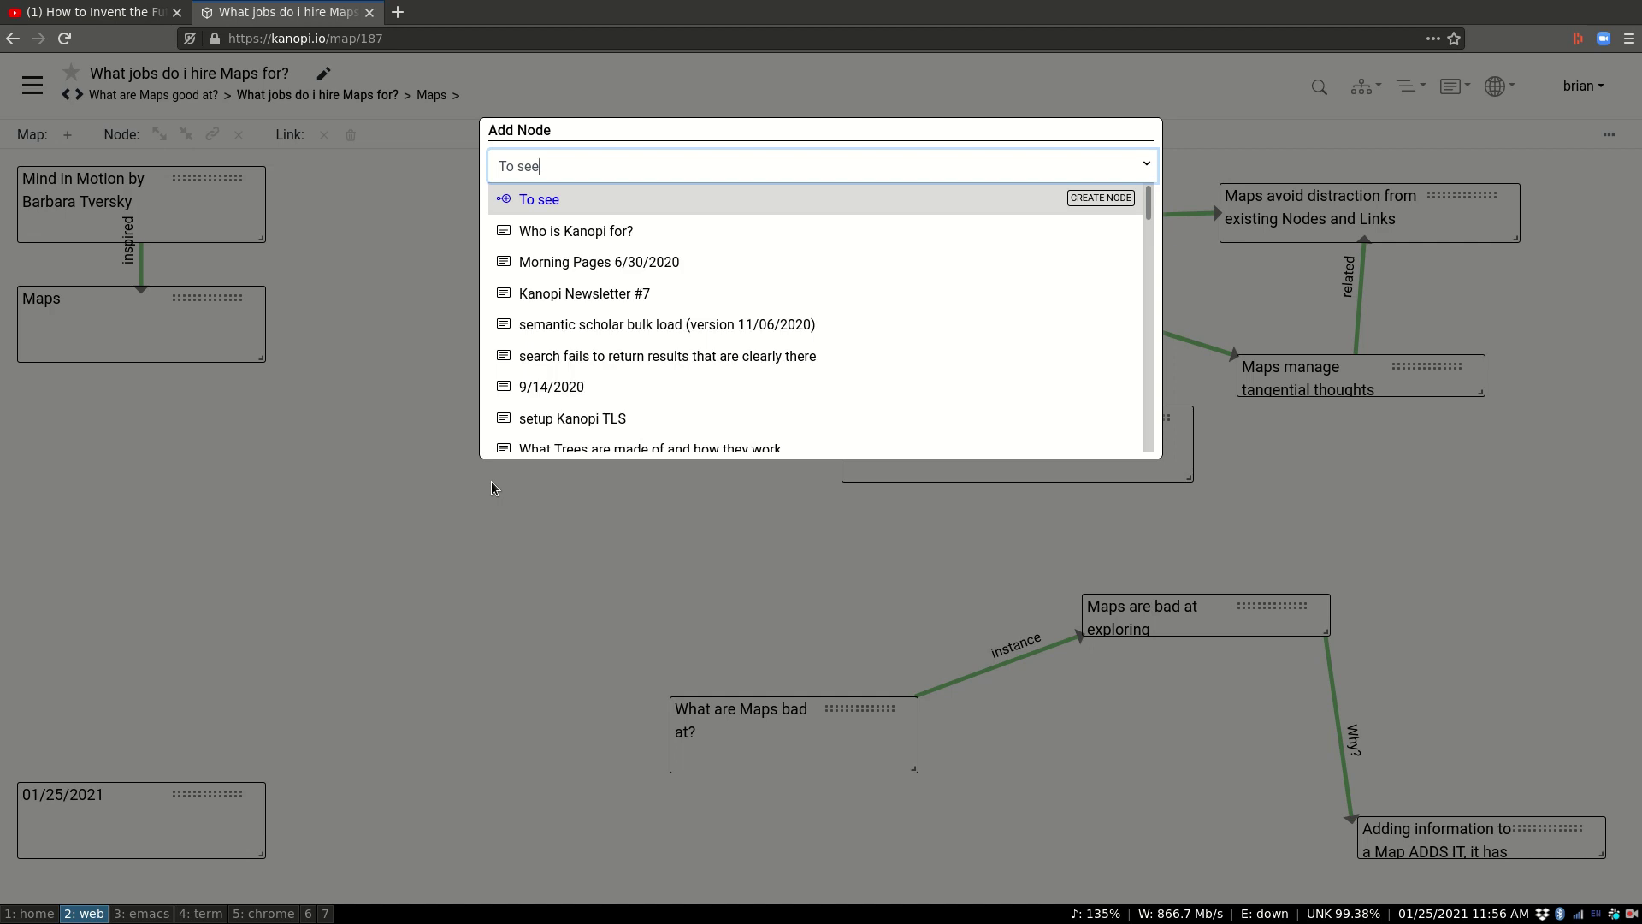
type(" my thoughts ")
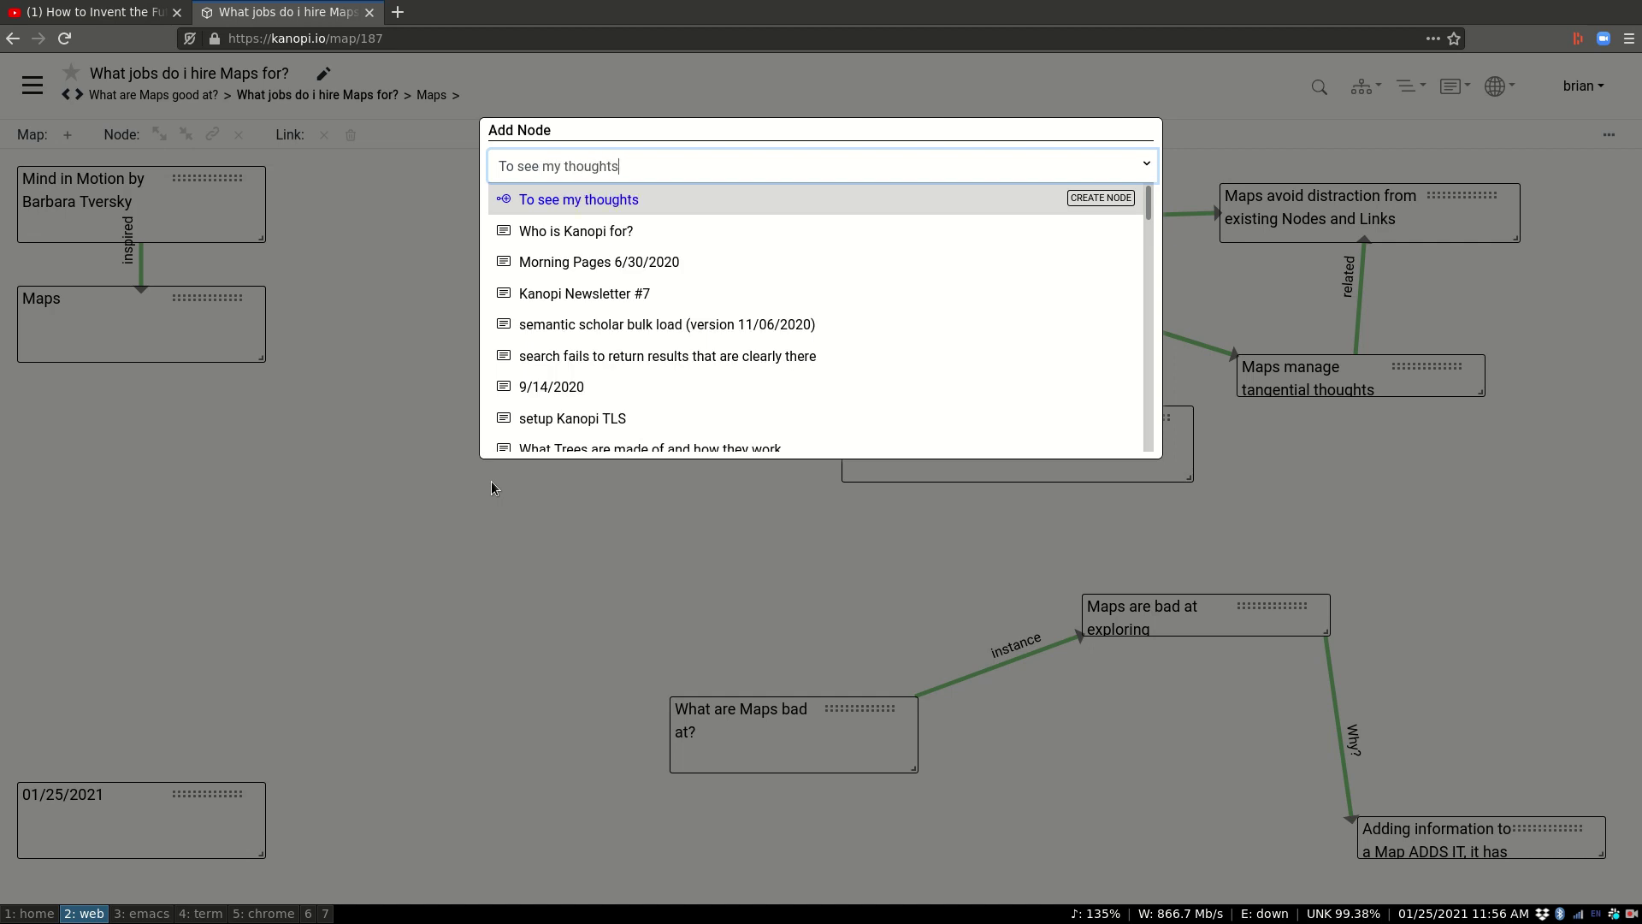
type("on a subject")
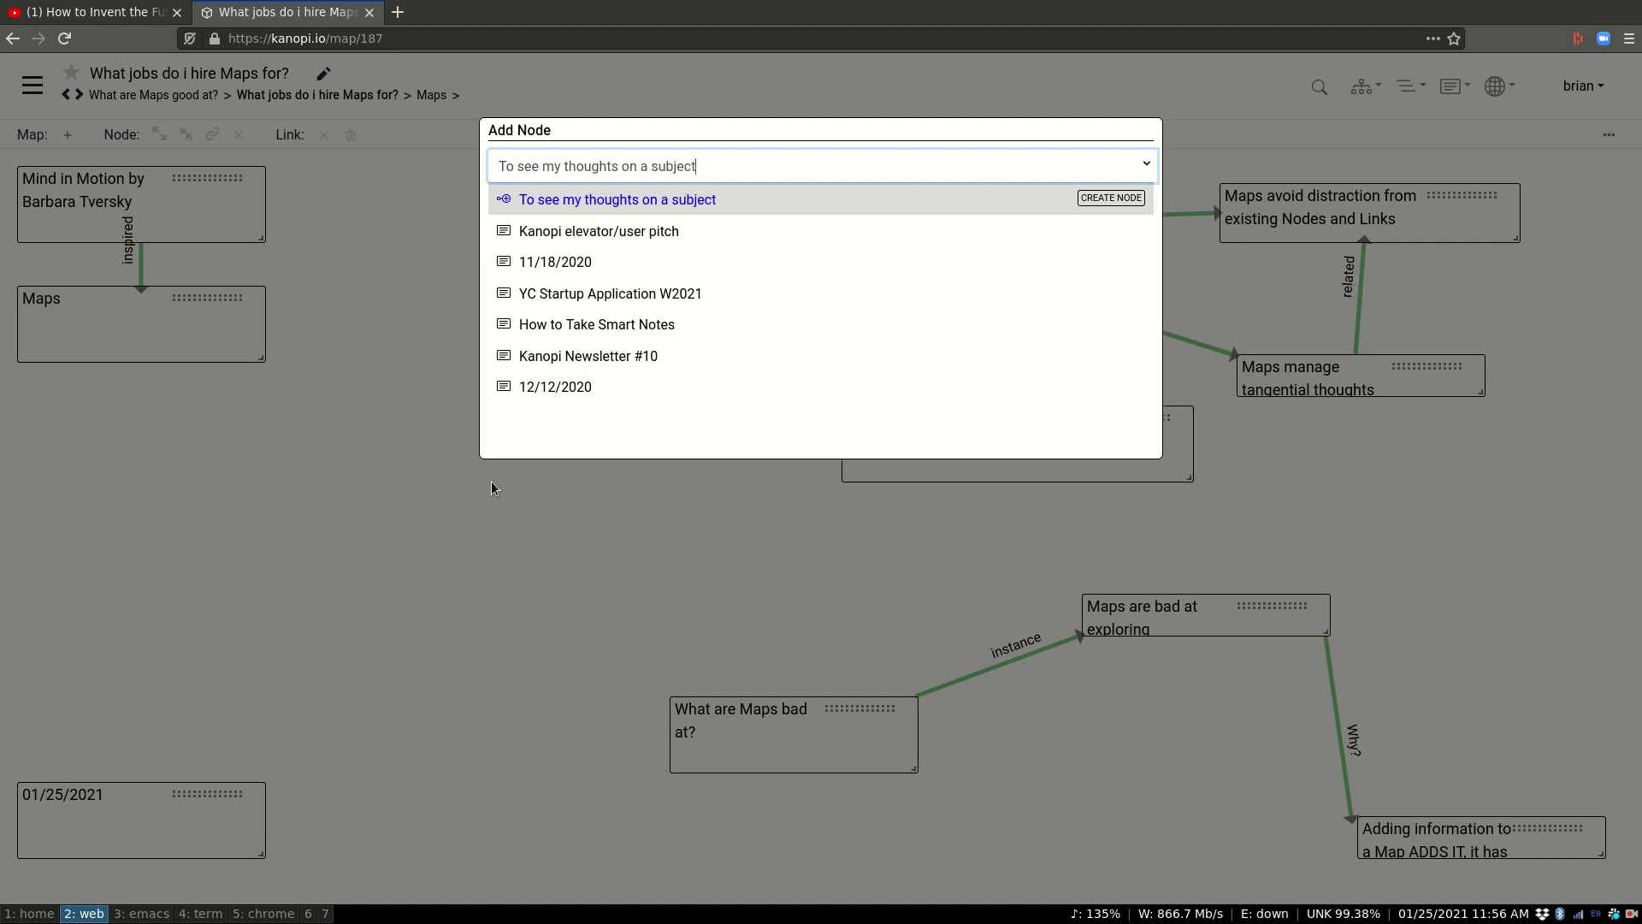
key("Return")
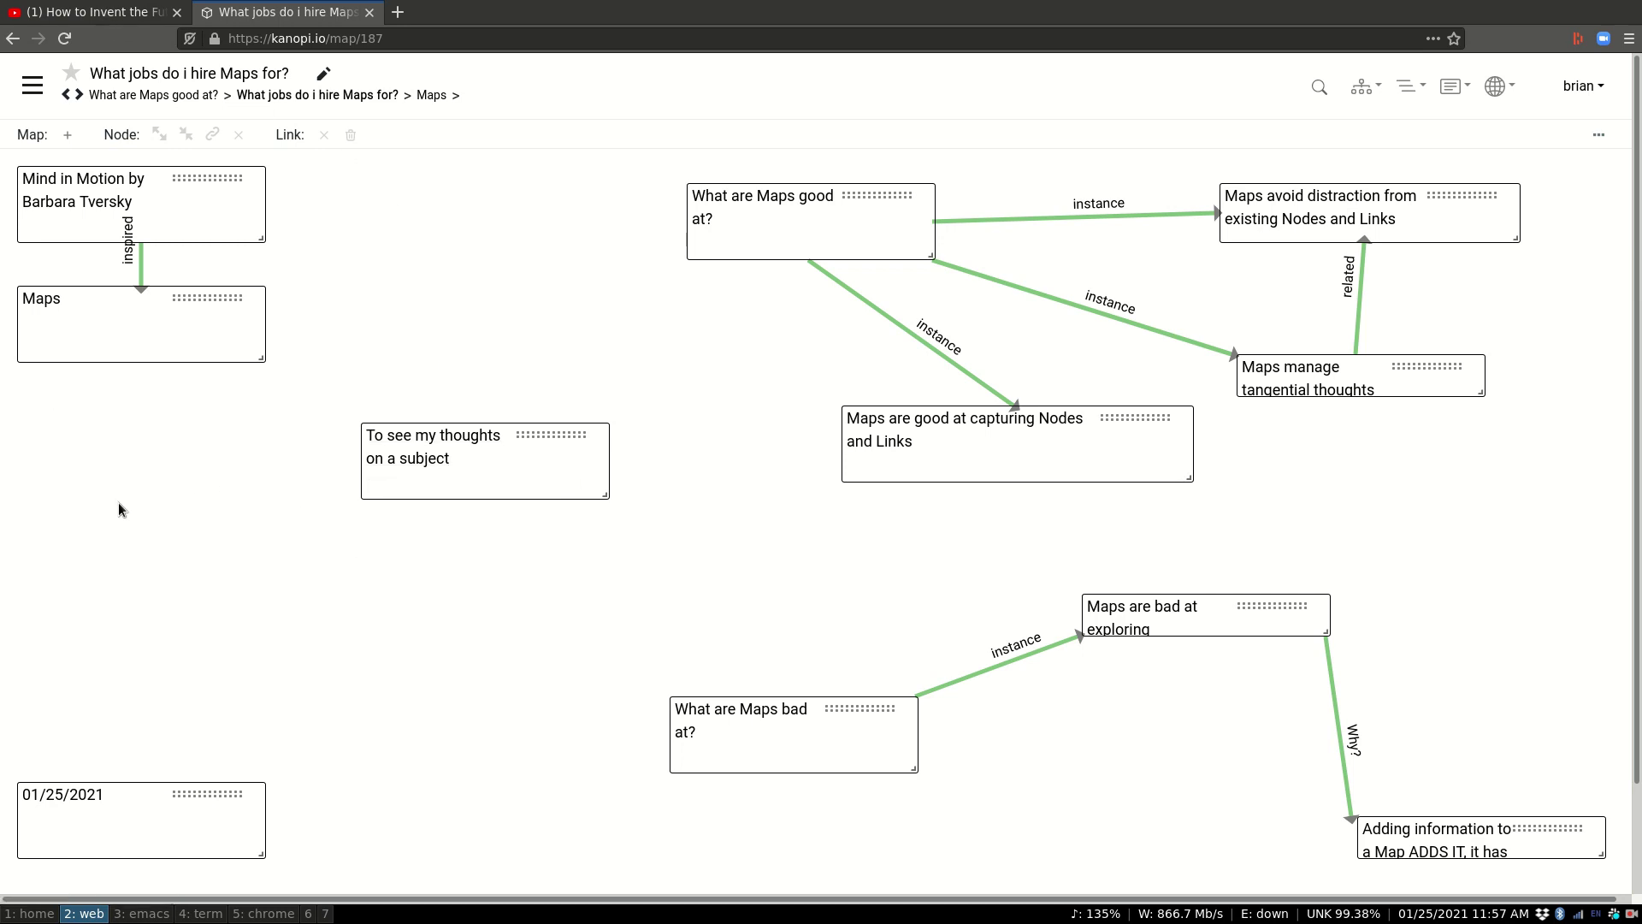
- Add a new node "terminology" and place it below the "Maps" node, aligned with the nodes above it
double_click(117, 523)
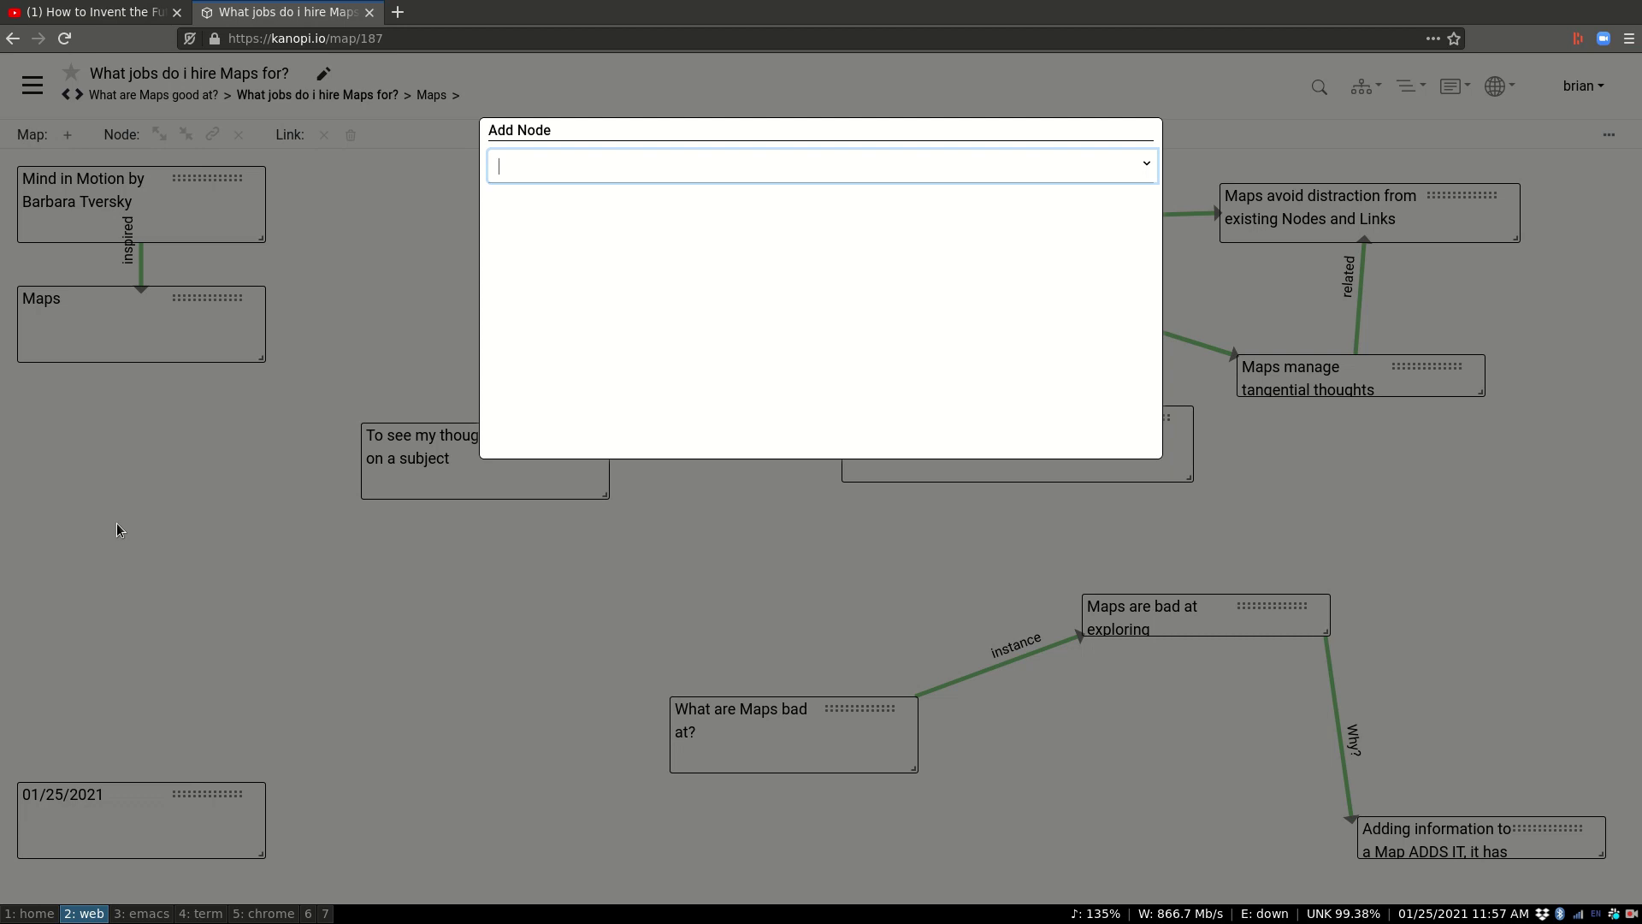
type("terminology")
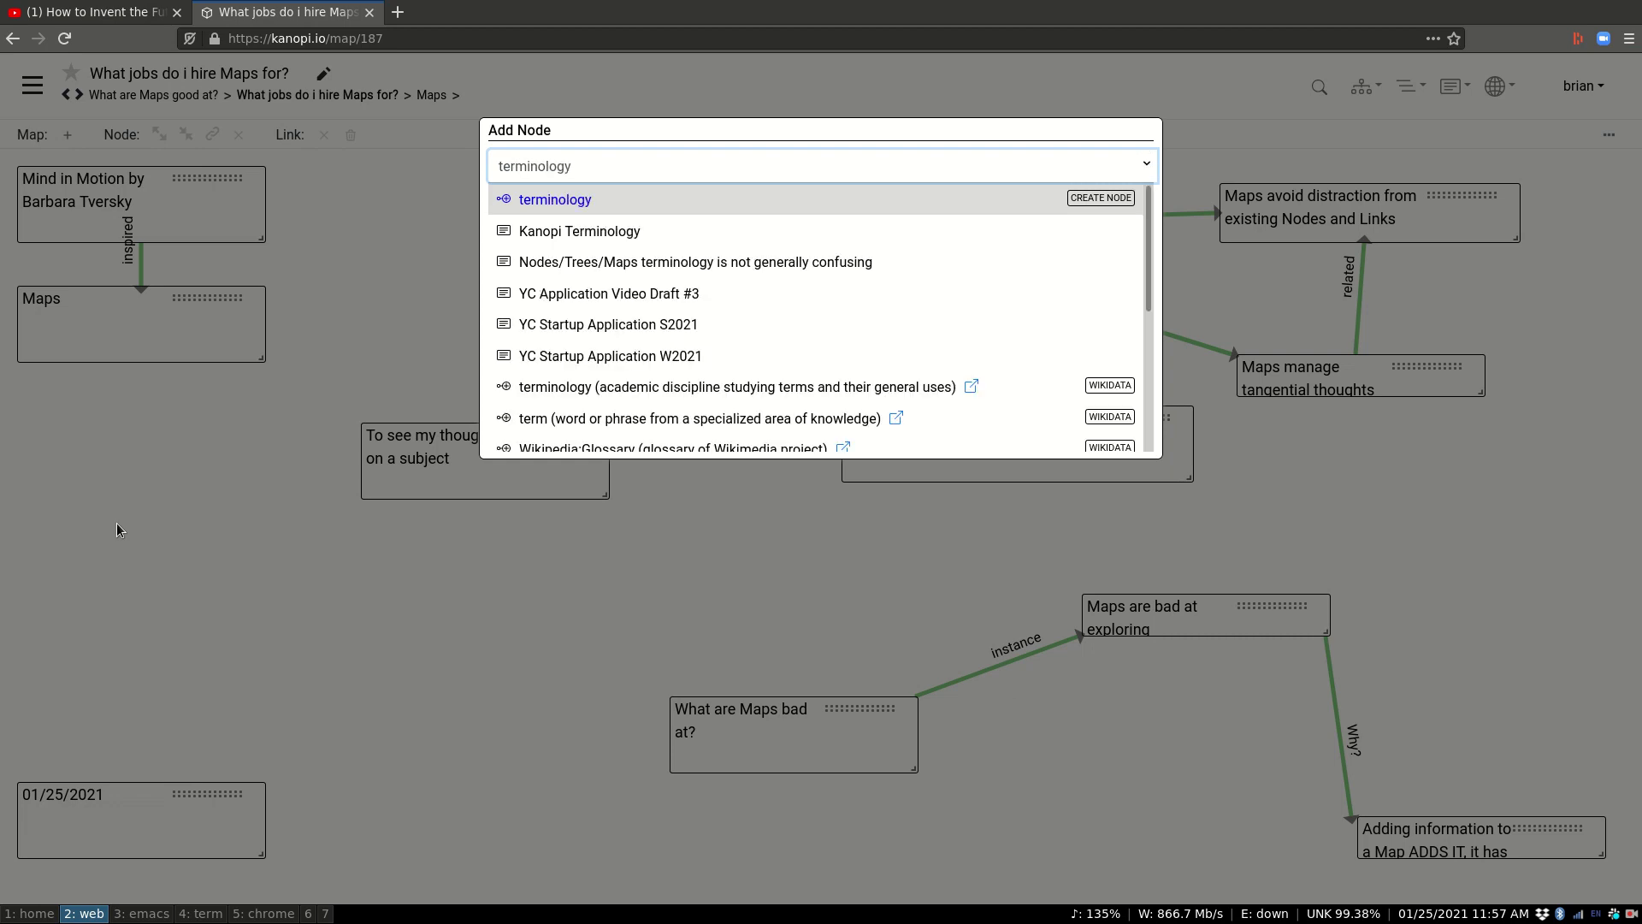
key("Return")
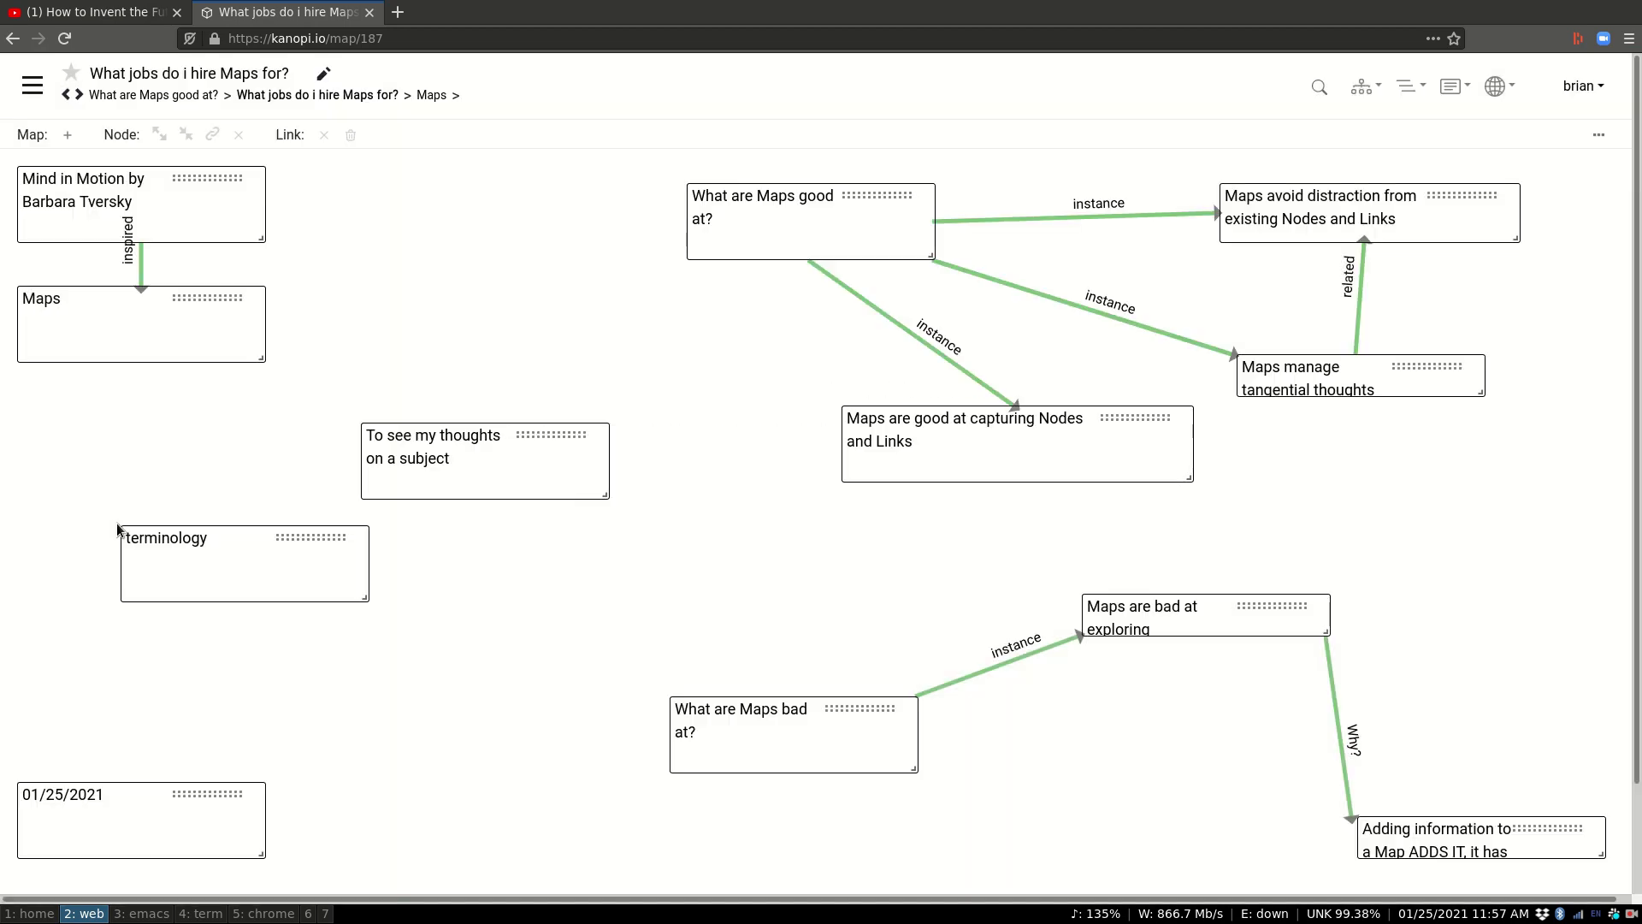
left_click_drag(278, 542, 234, 600)
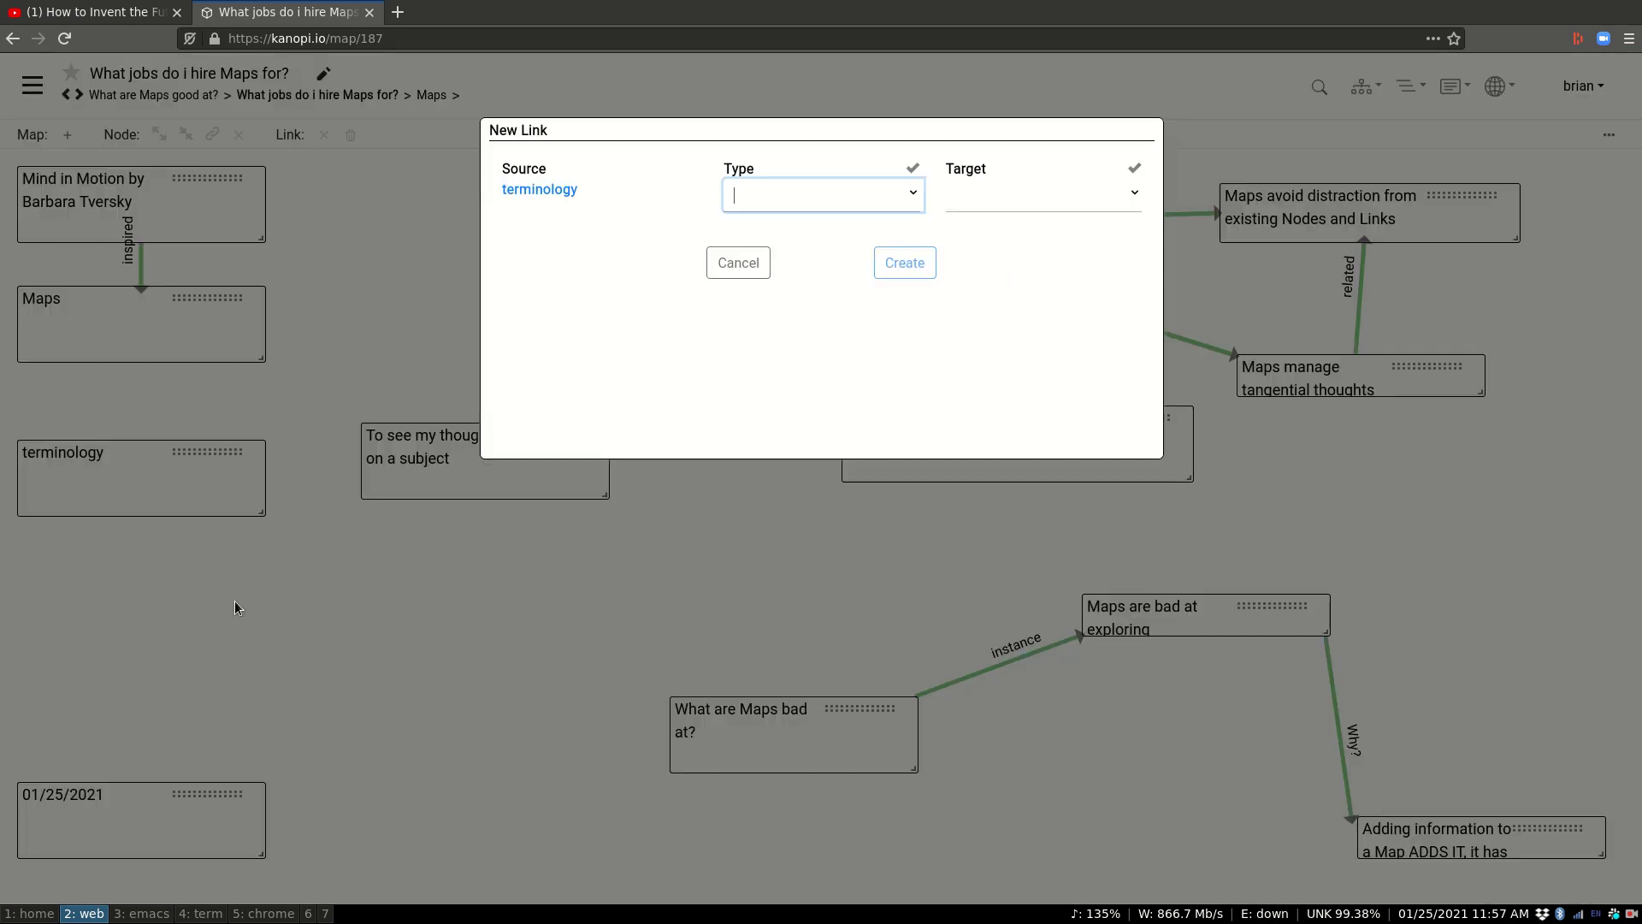
- Create an "instance" link from "terminology" to a new node "Jobs to be done framework"
type("instance")
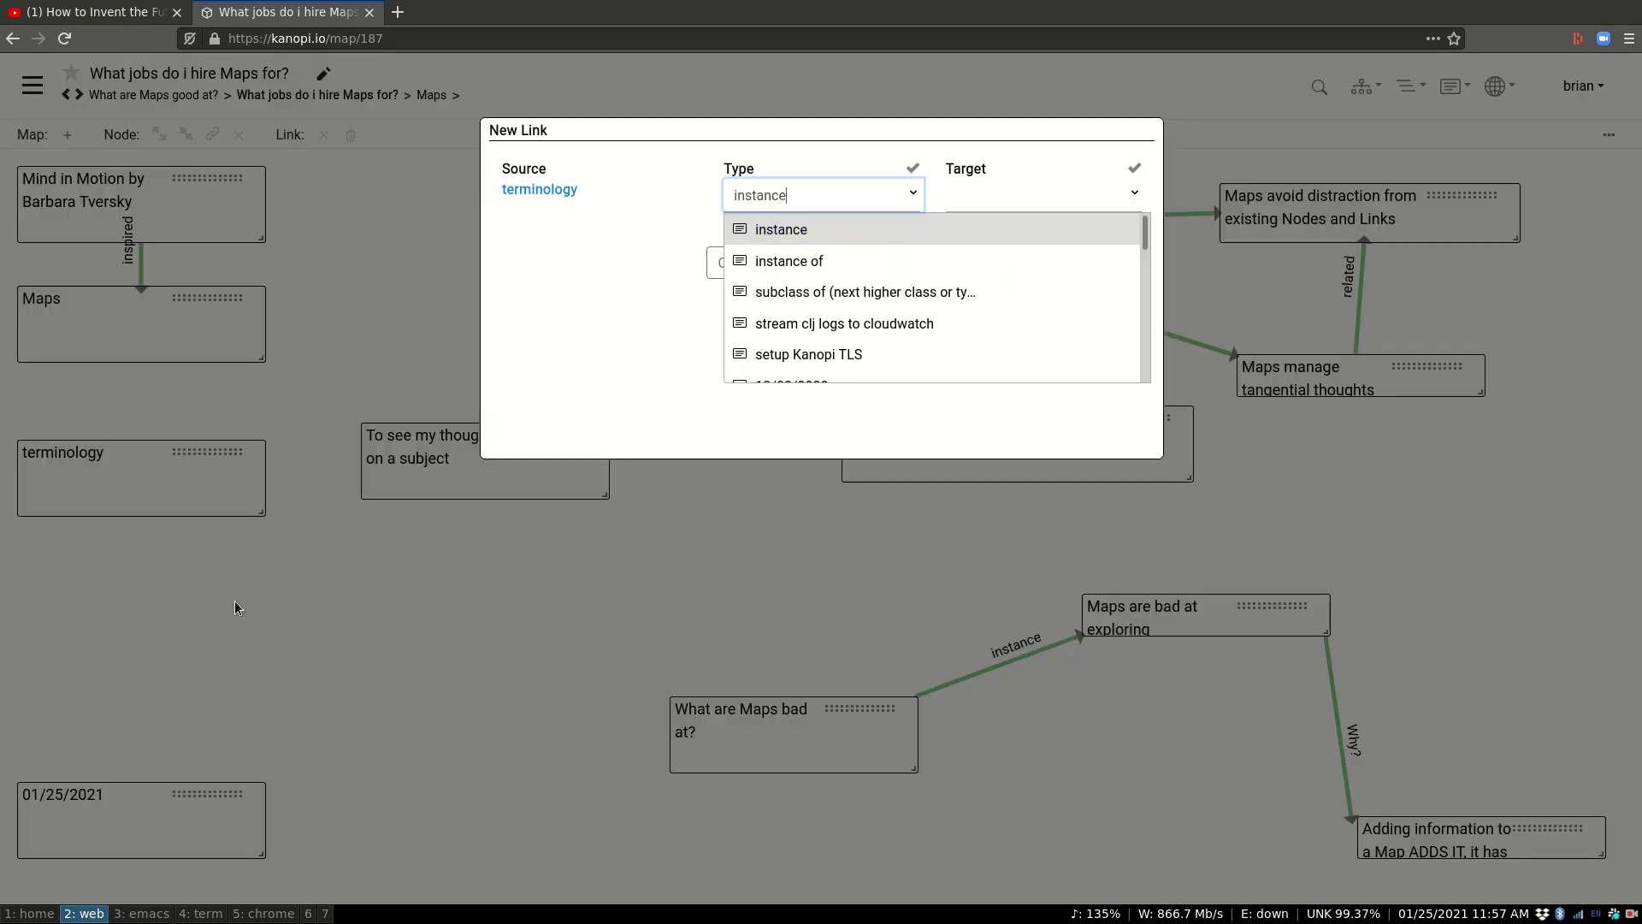
key("Return")
left_click(971, 203)
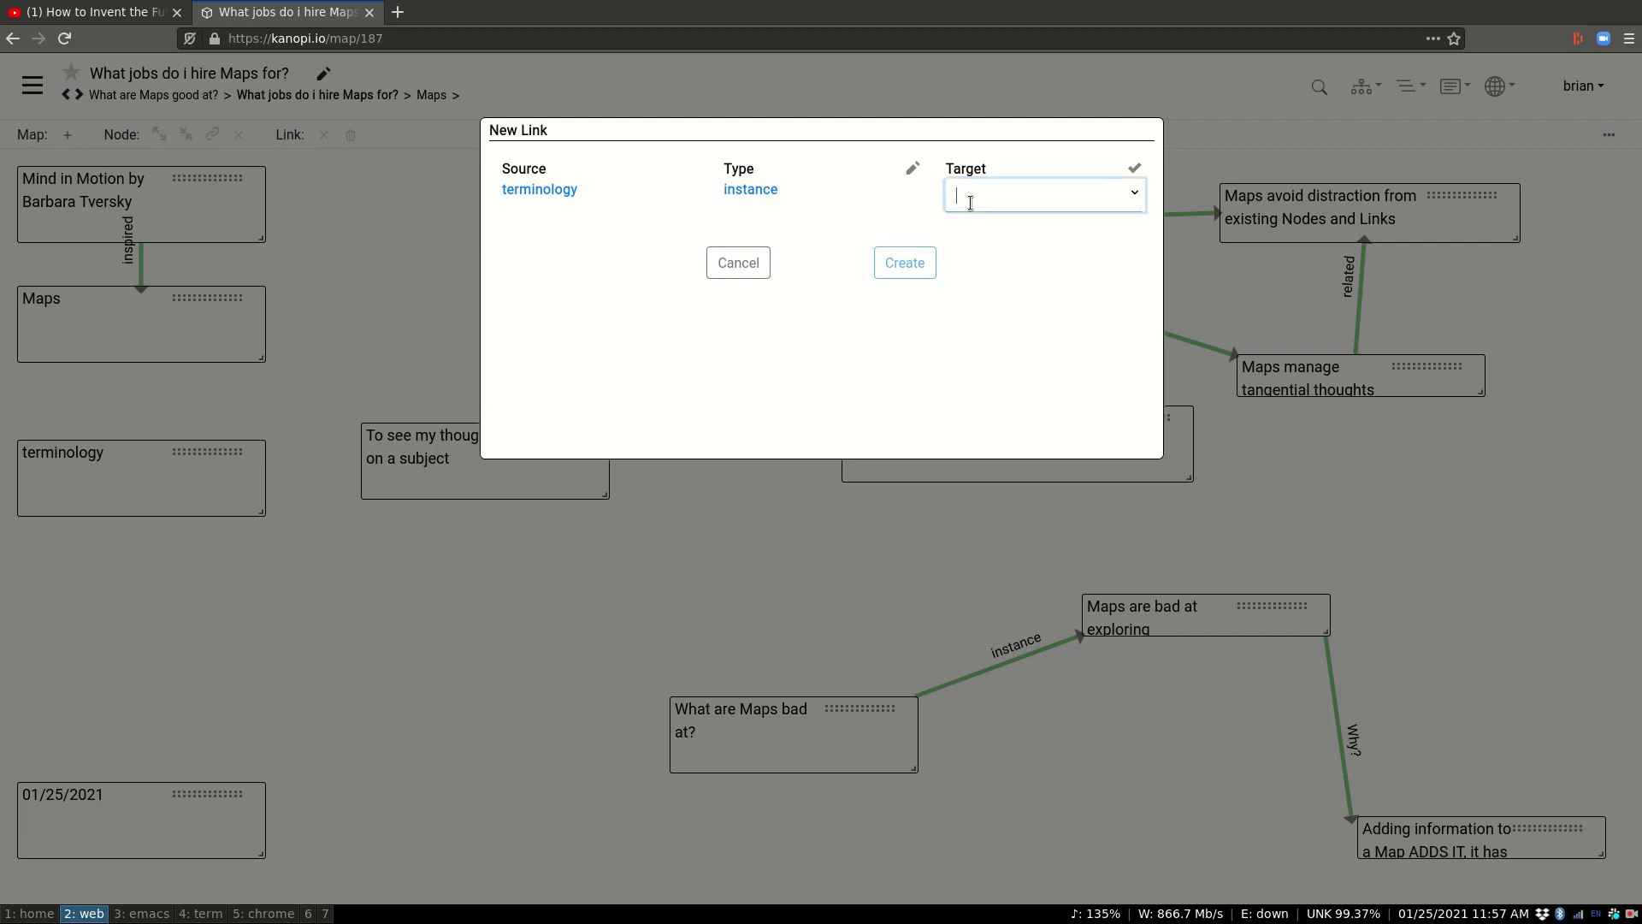
type("Jobs to be done")
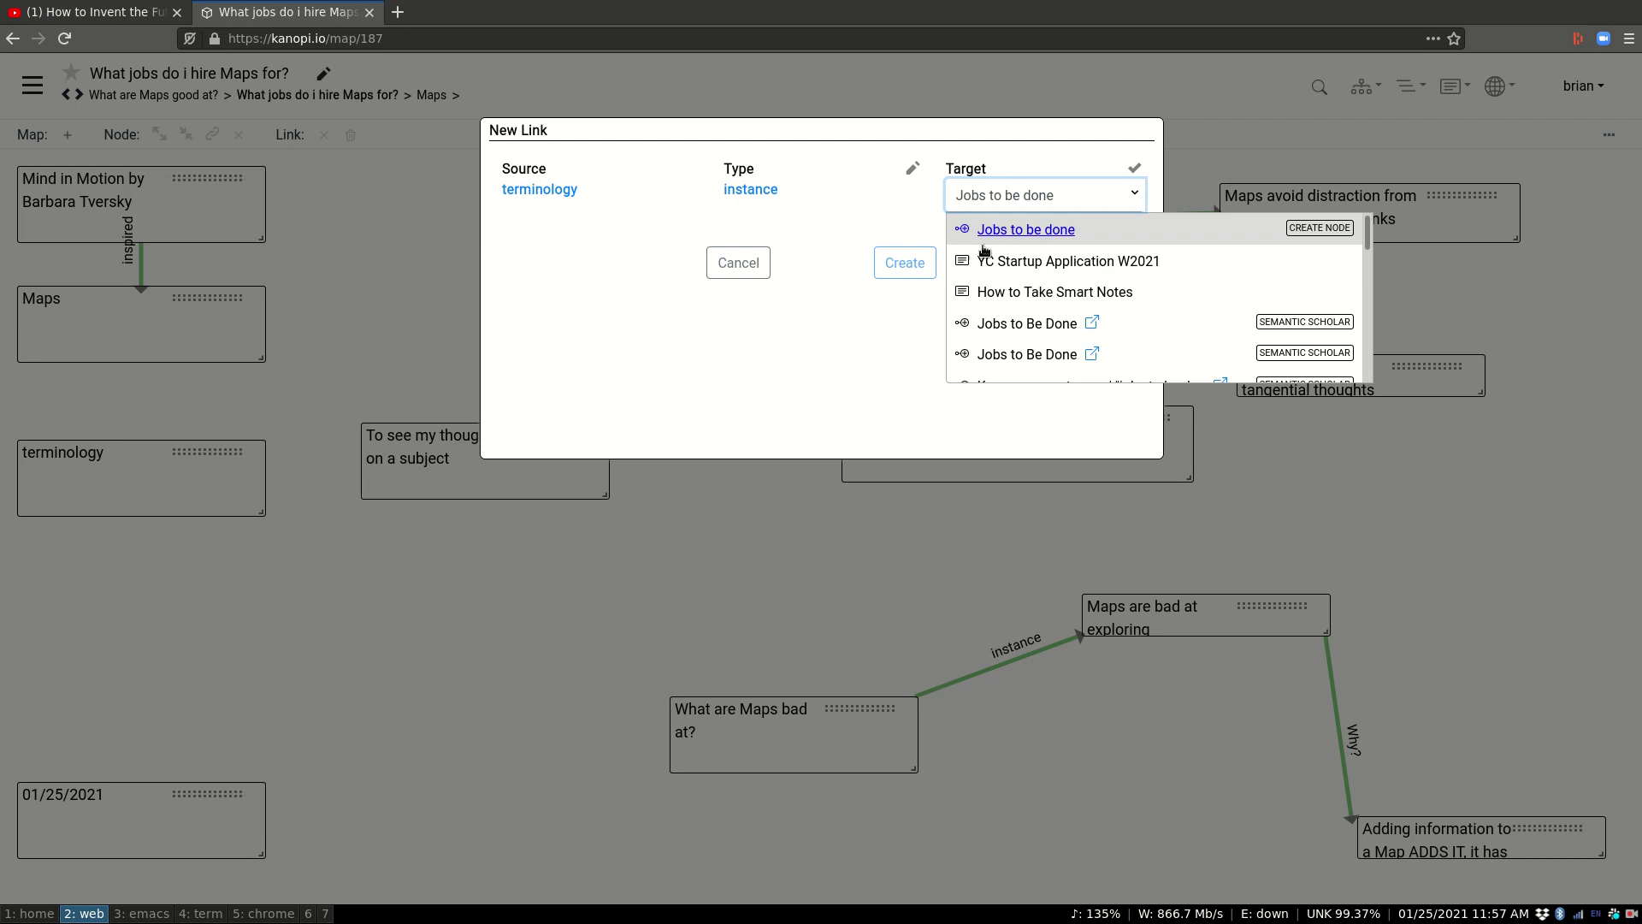
scroll(1103, 331, "down", 4)
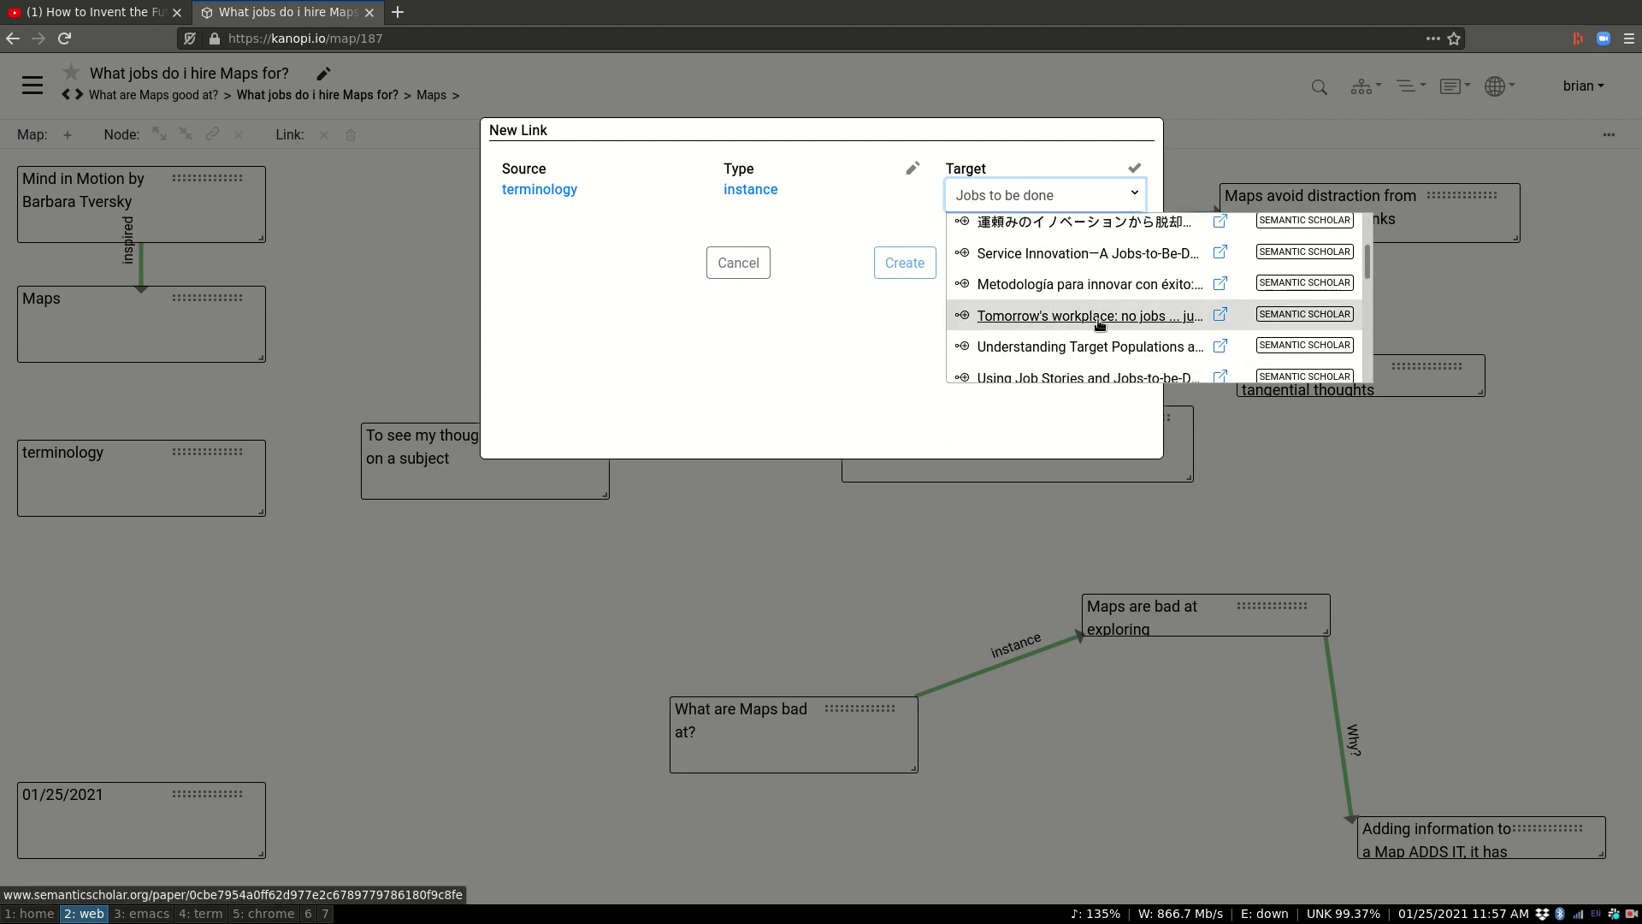
scroll(1100, 325, "up", 2)
scroll(1100, 325, "up", 2)
type("fr")
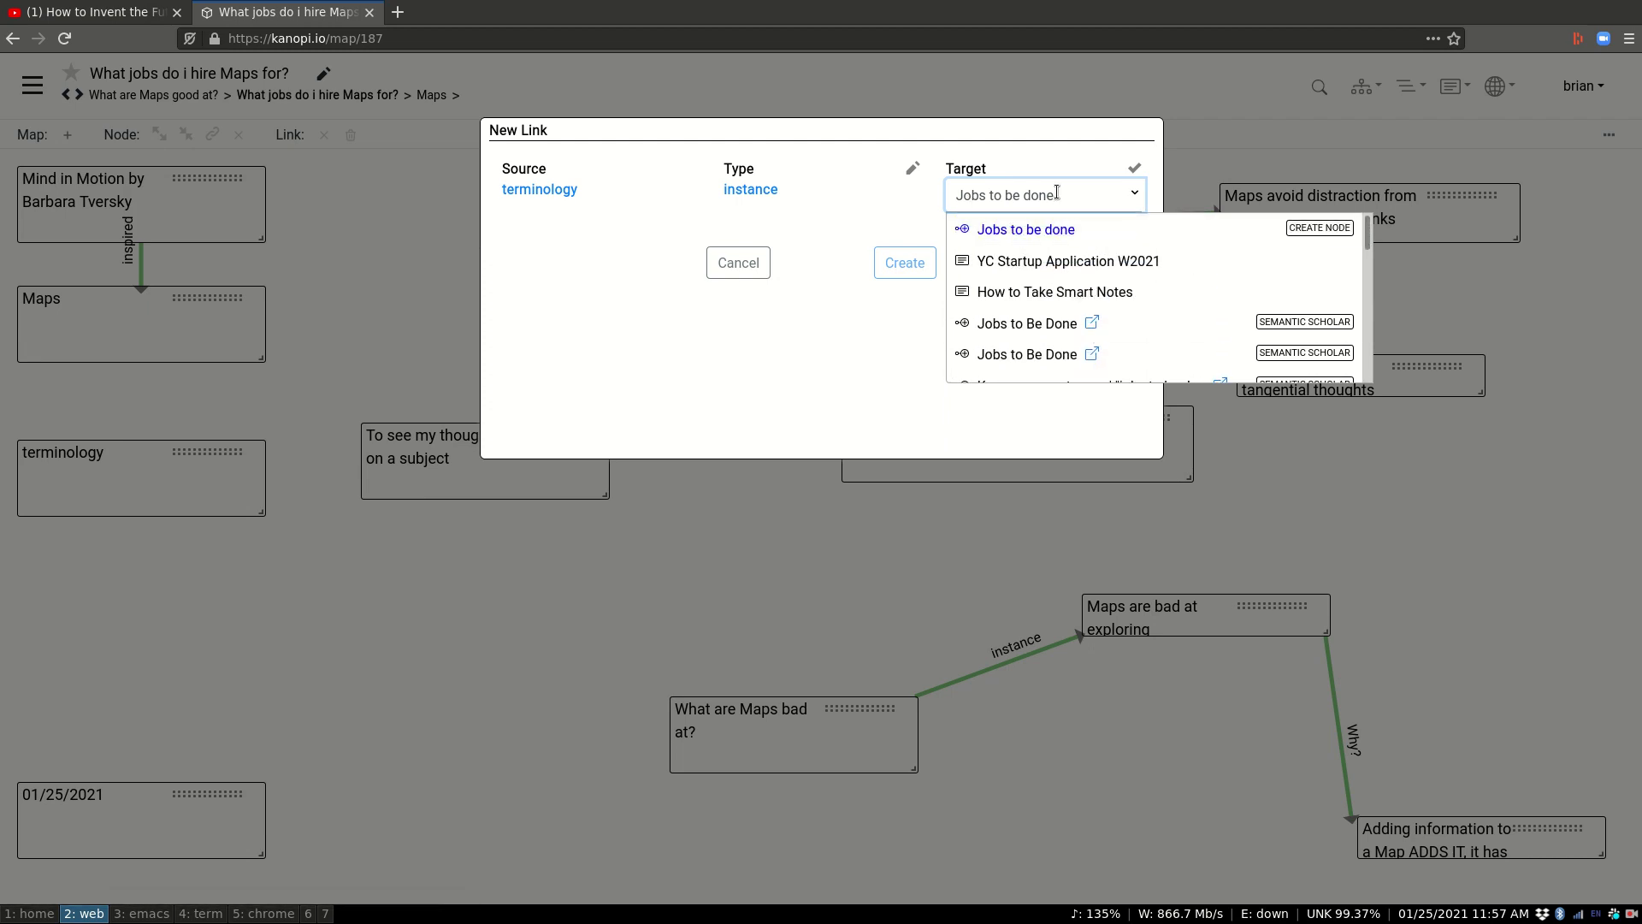
type("amework")
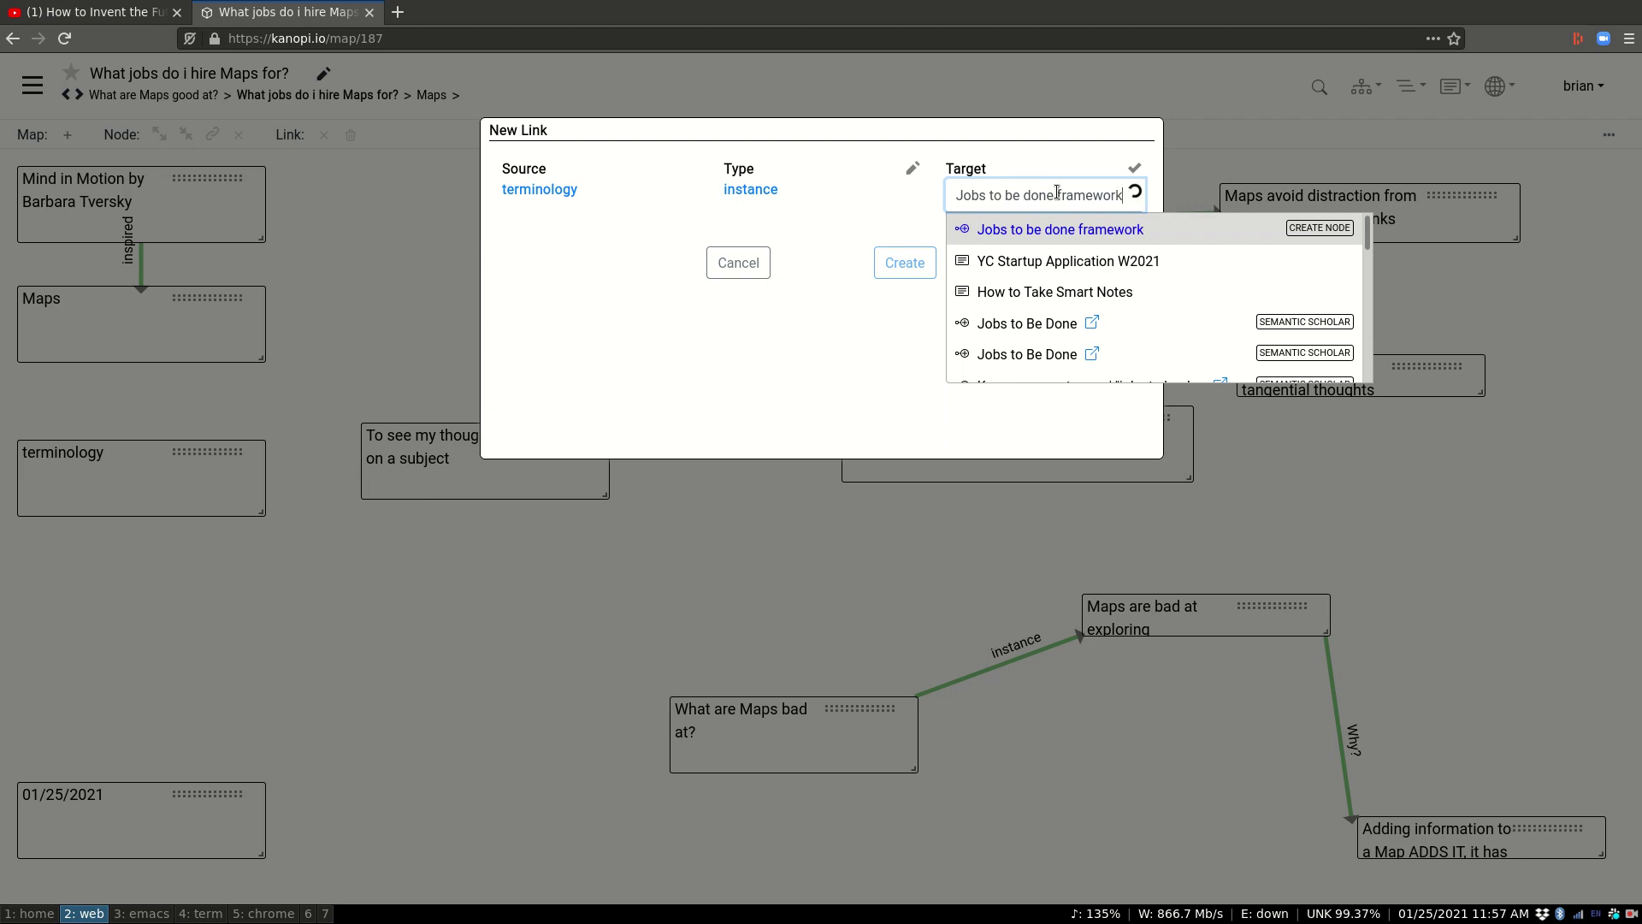
left_click(1059, 230)
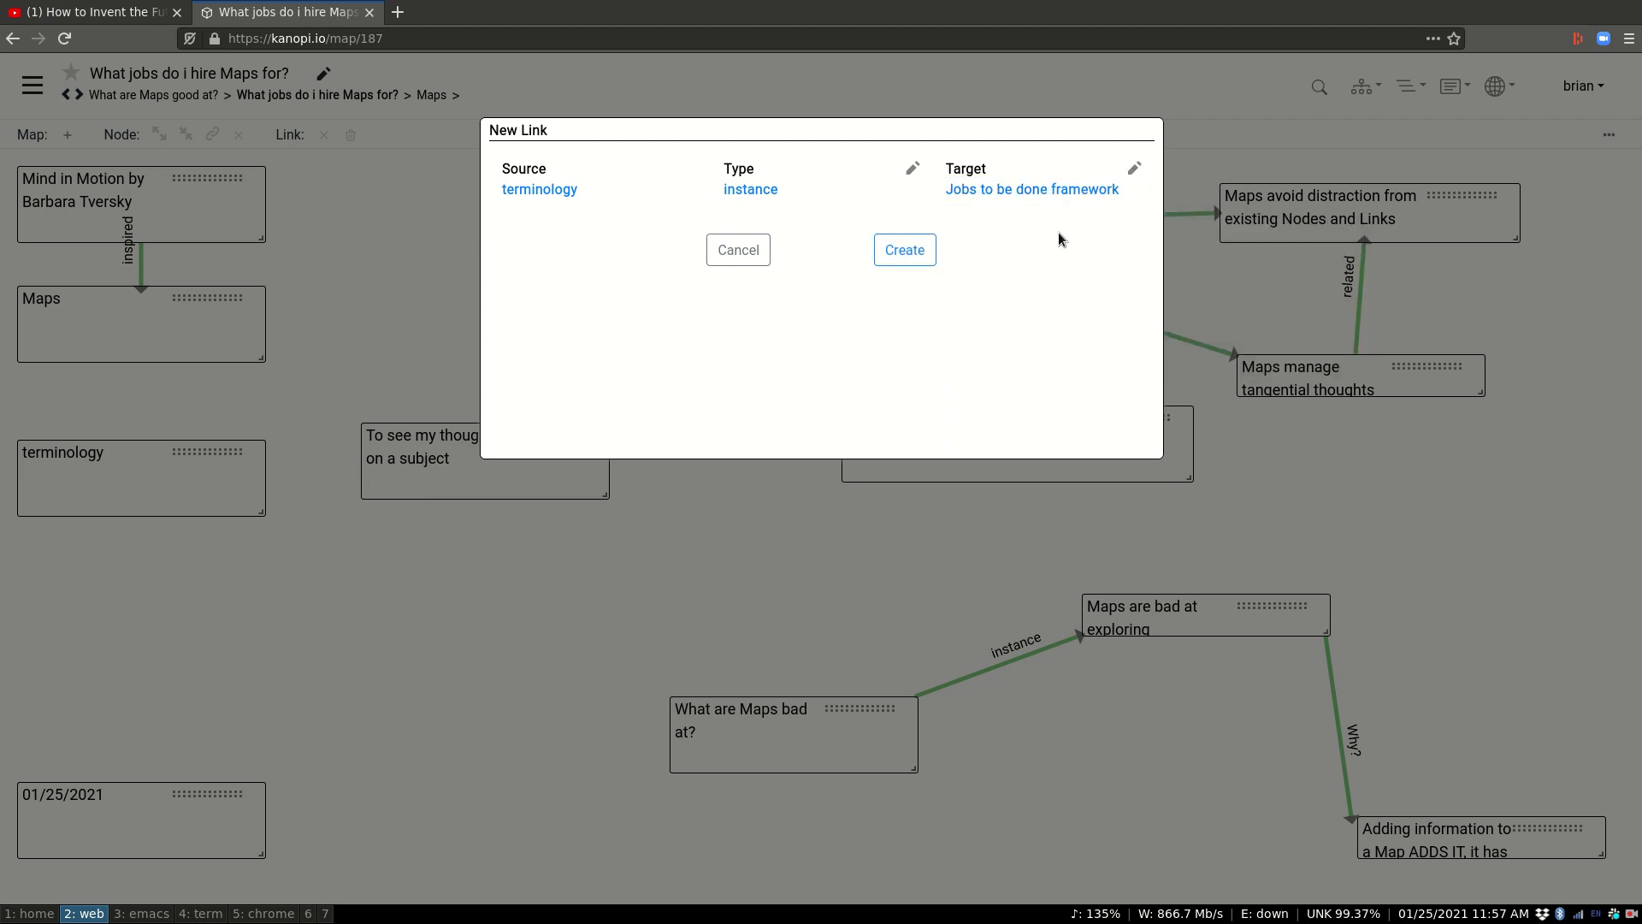
left_click(904, 249)
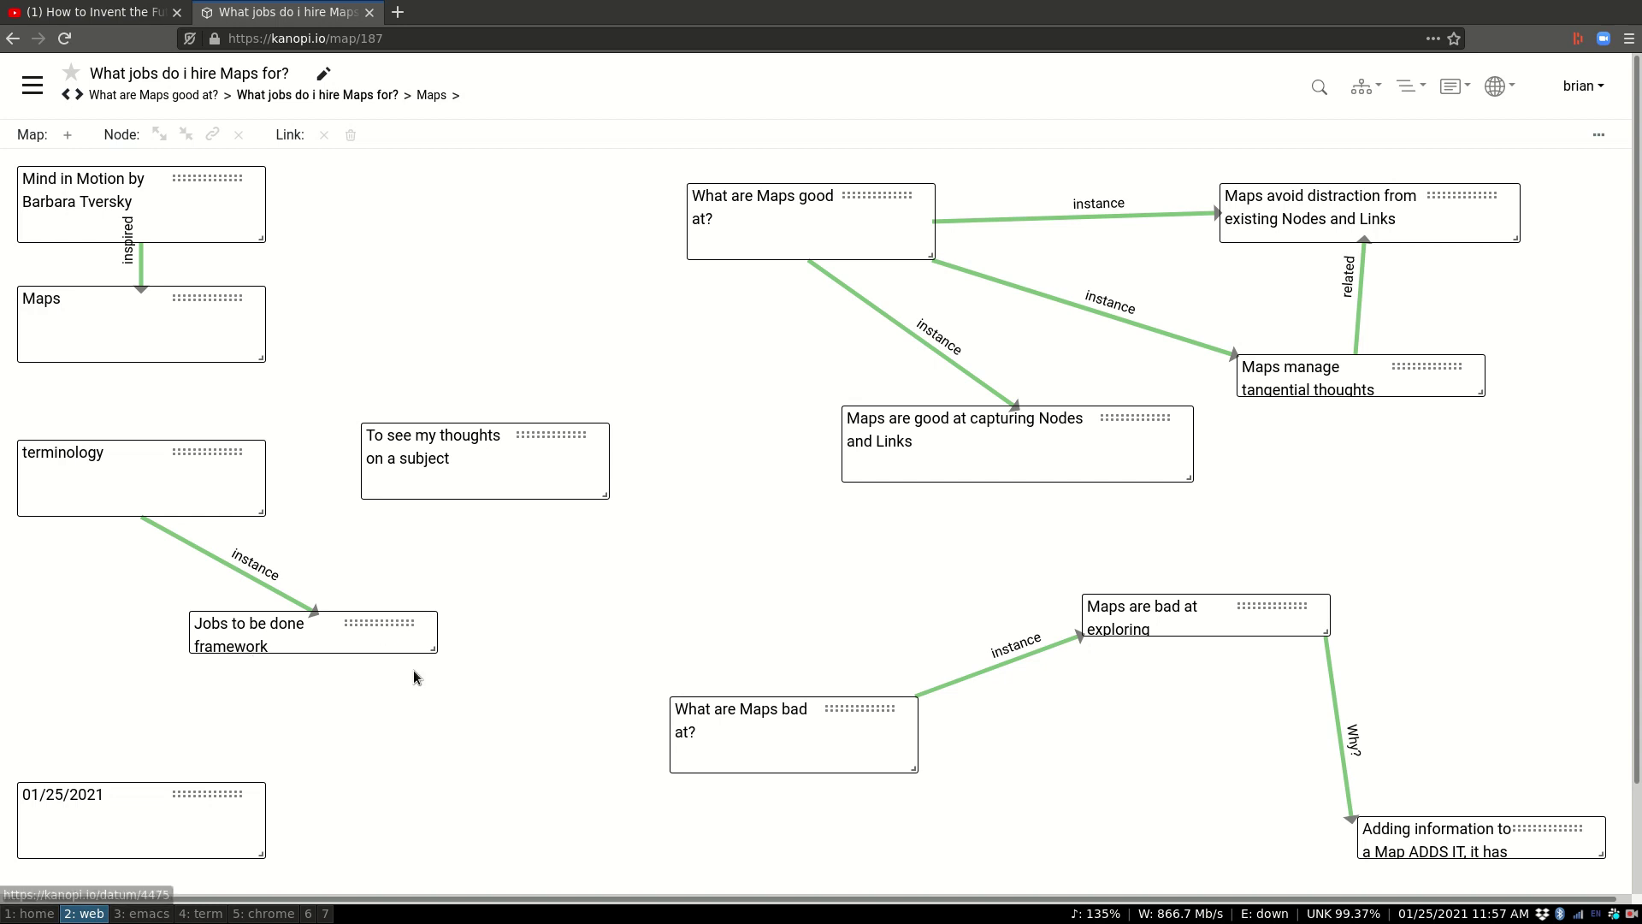
- Widen the "Jobs to be done framework" node to fit its title on one line and move it directly below "terminology"
left_click_drag(425, 641, 231, 604)
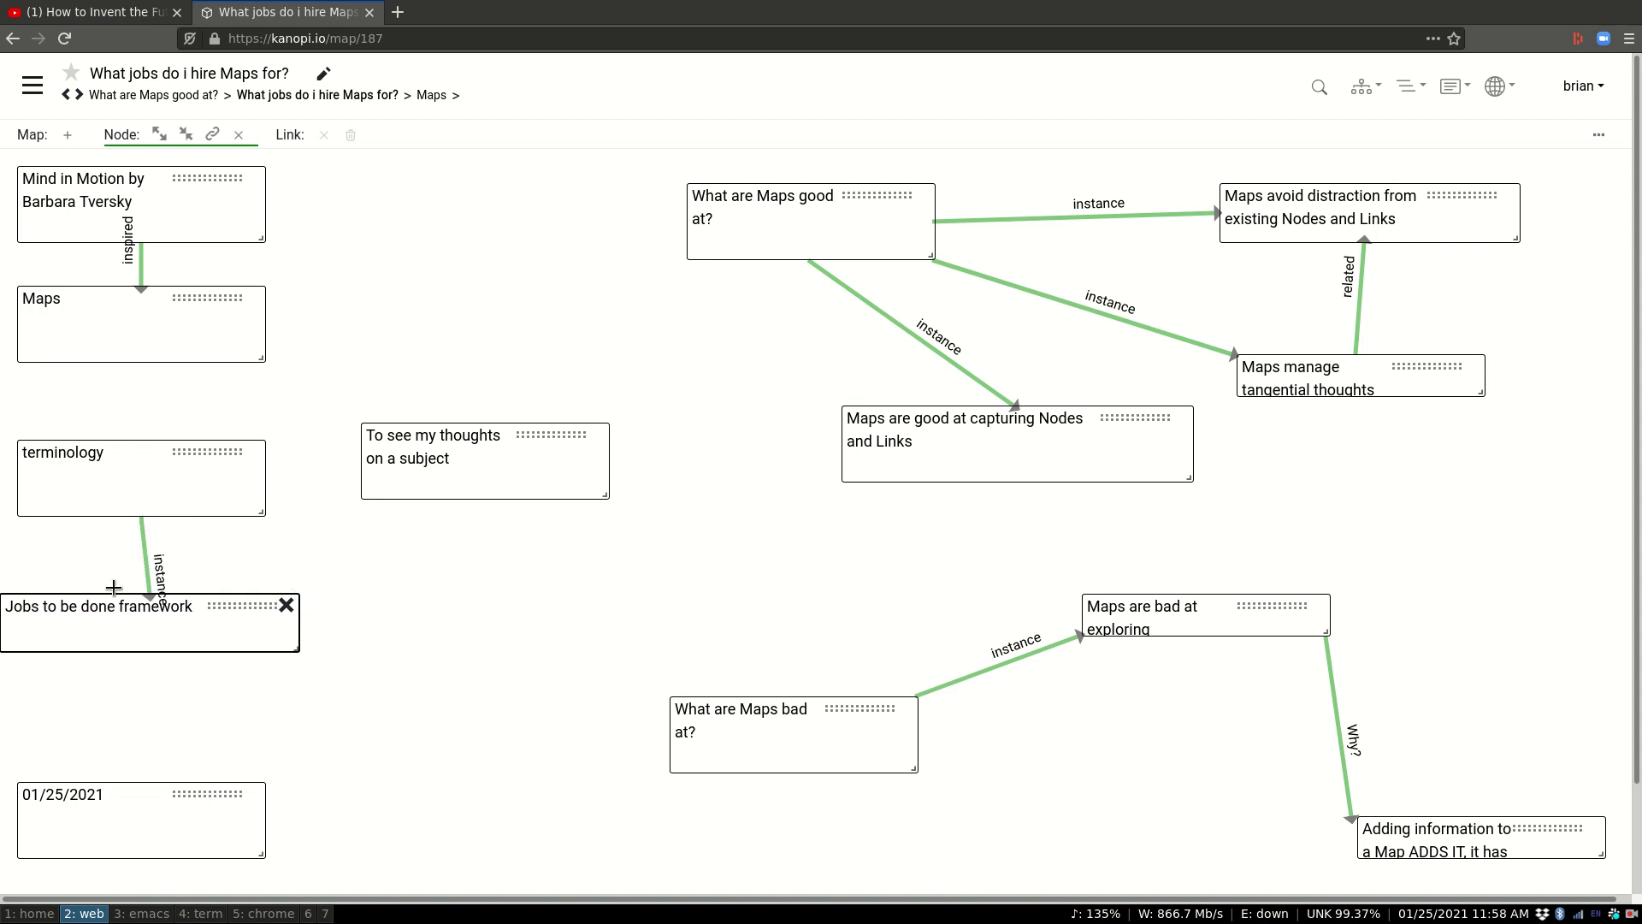
left_click(275, 604)
left_click_drag(275, 604, 291, 587)
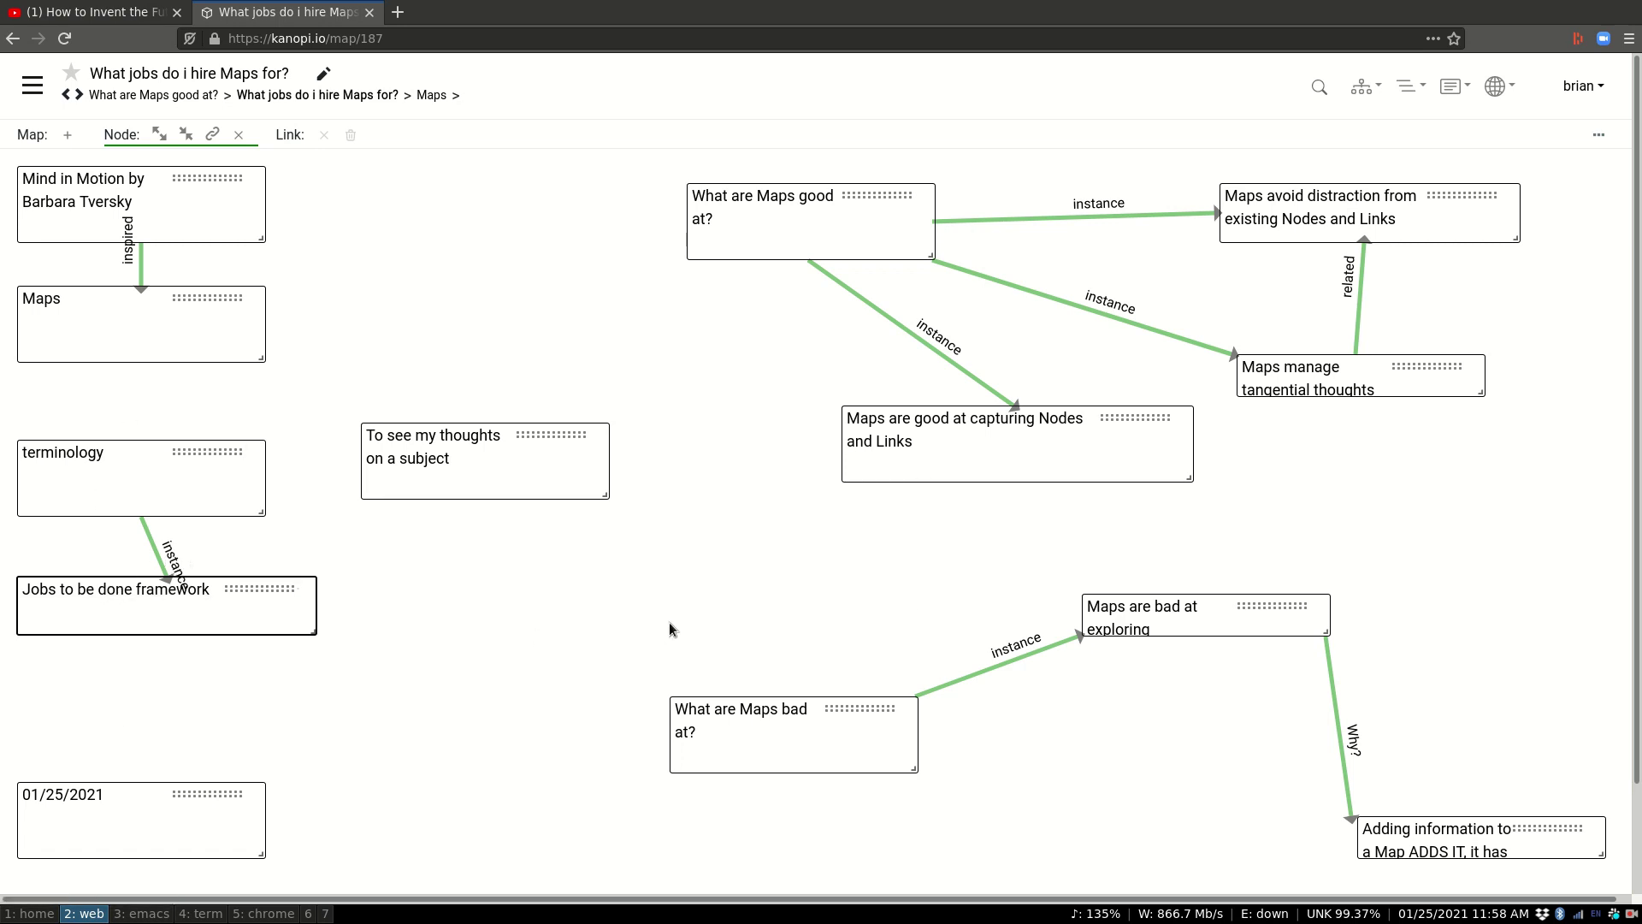
- Go to the Home page and filter its list to show only Maps
left_click(32, 84)
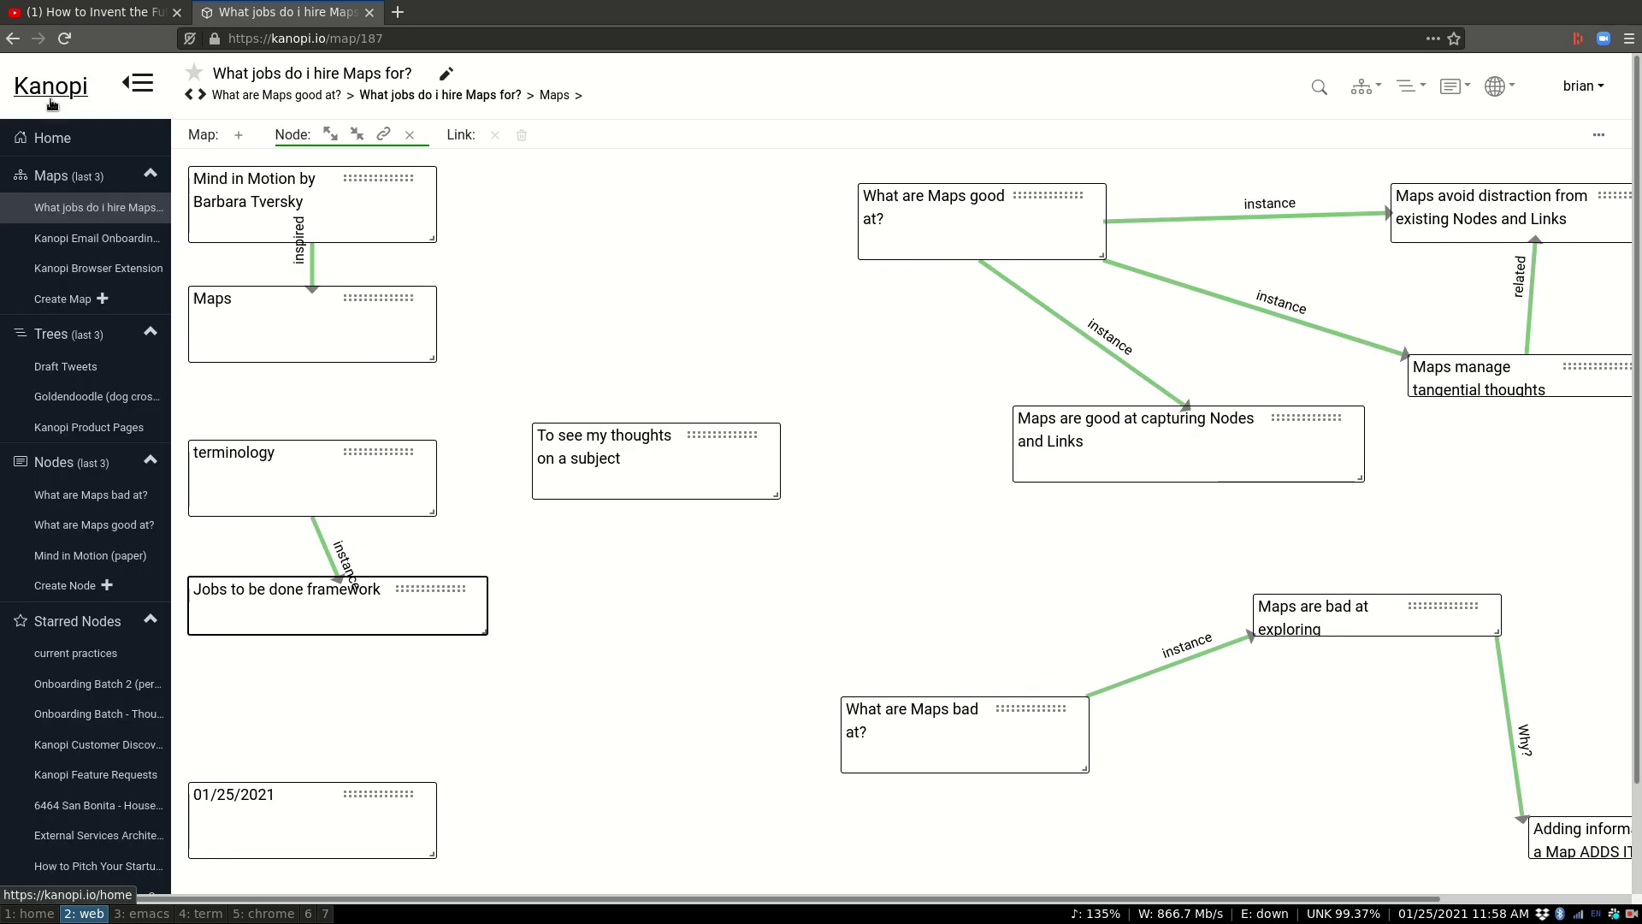
left_click(77, 138)
left_click(132, 84)
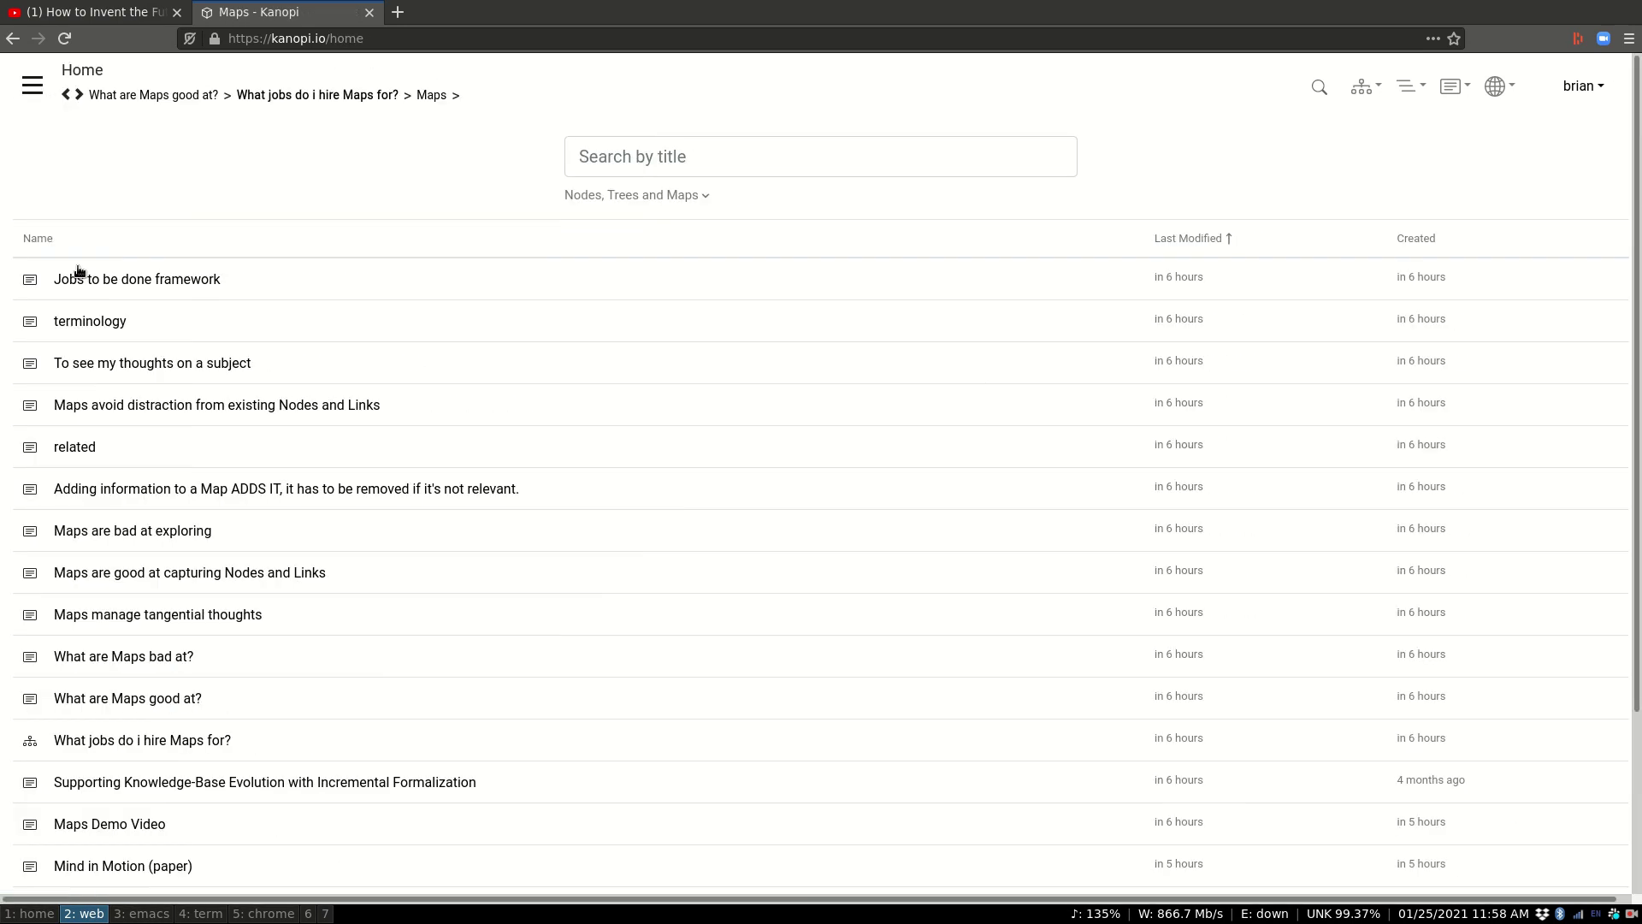
left_click(586, 201)
left_click(601, 266)
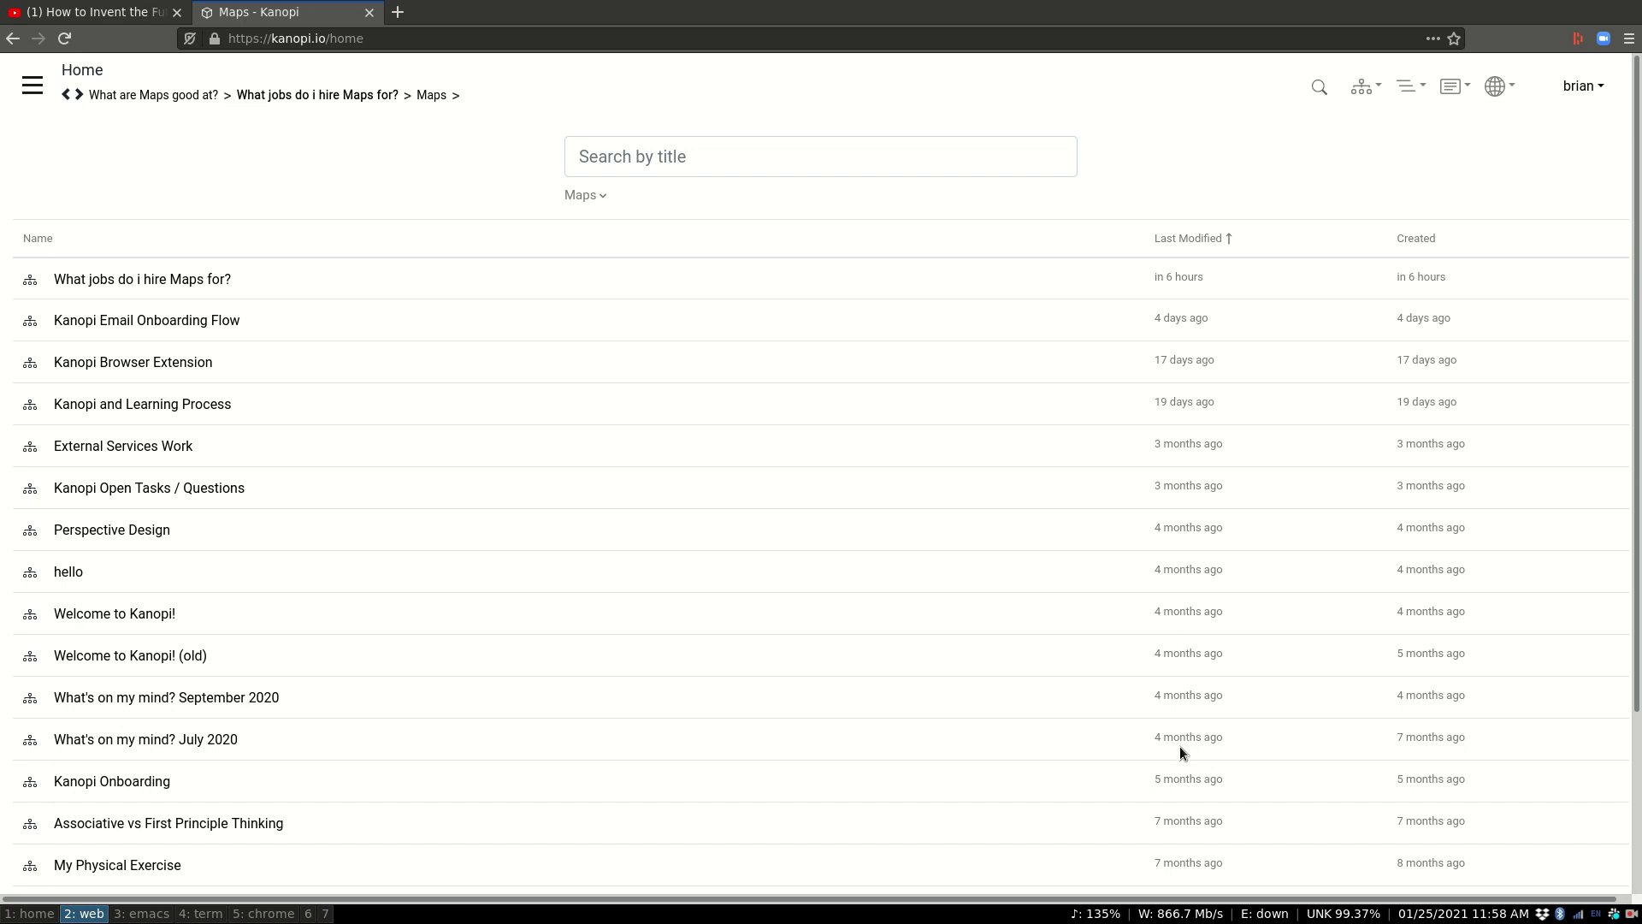
- Browse the list of existing Maps and open the "Weekend Cooking" map
scroll(1158, 874, "down", 3)
scroll(1178, 830, "up", 3)
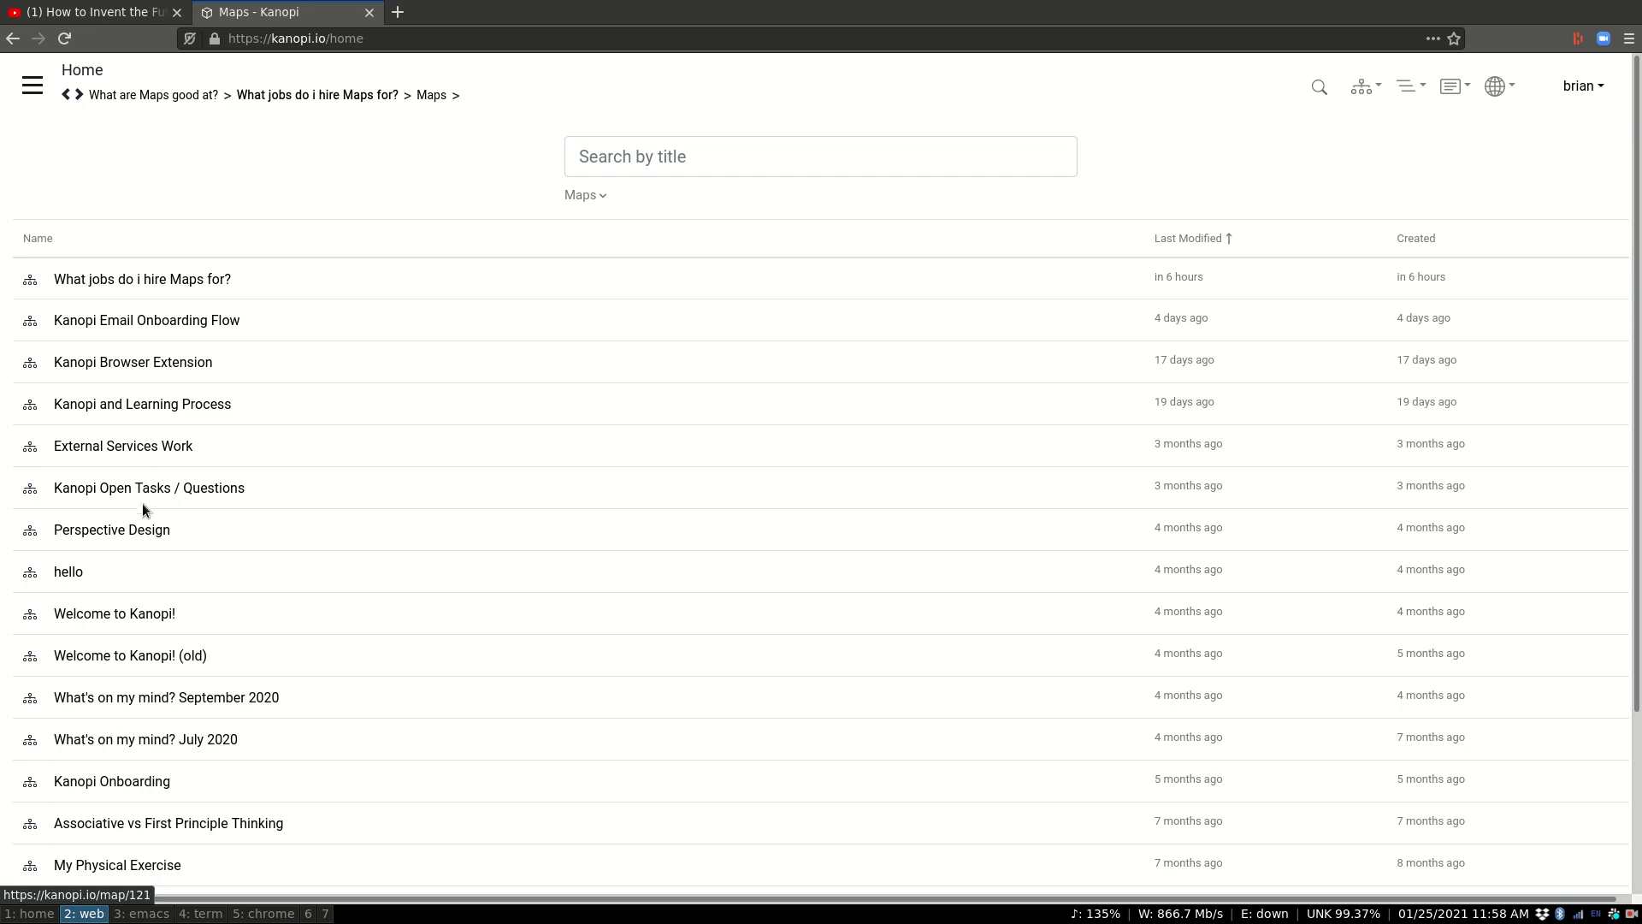
scroll(140, 520, "down", 1)
scroll(140, 520, "down", 3)
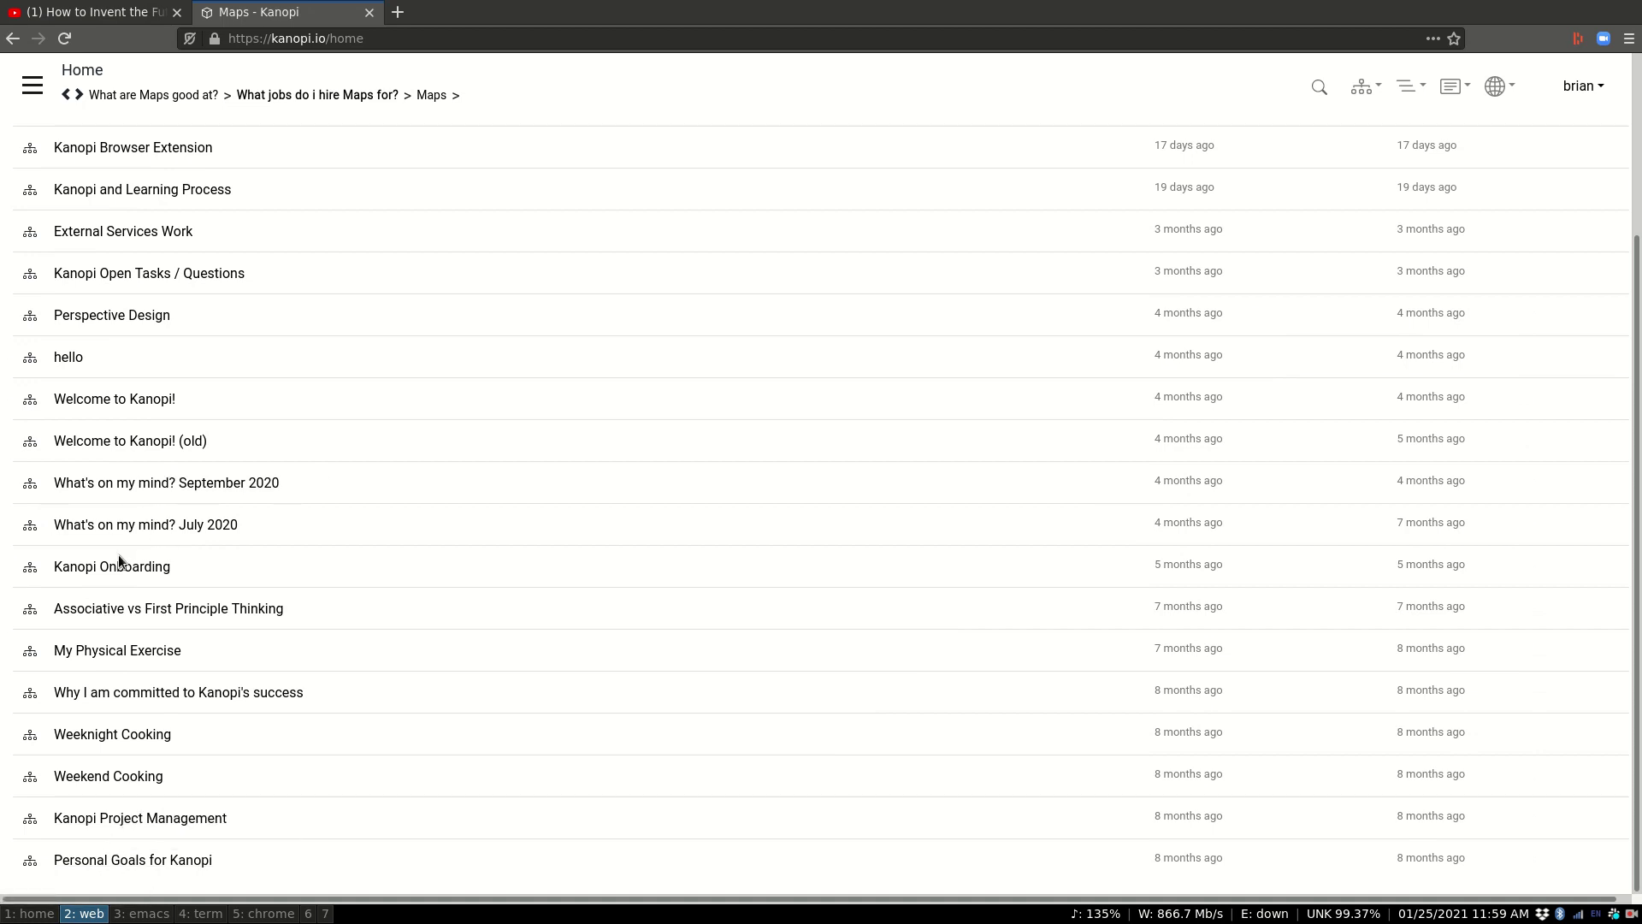
left_click(114, 775)
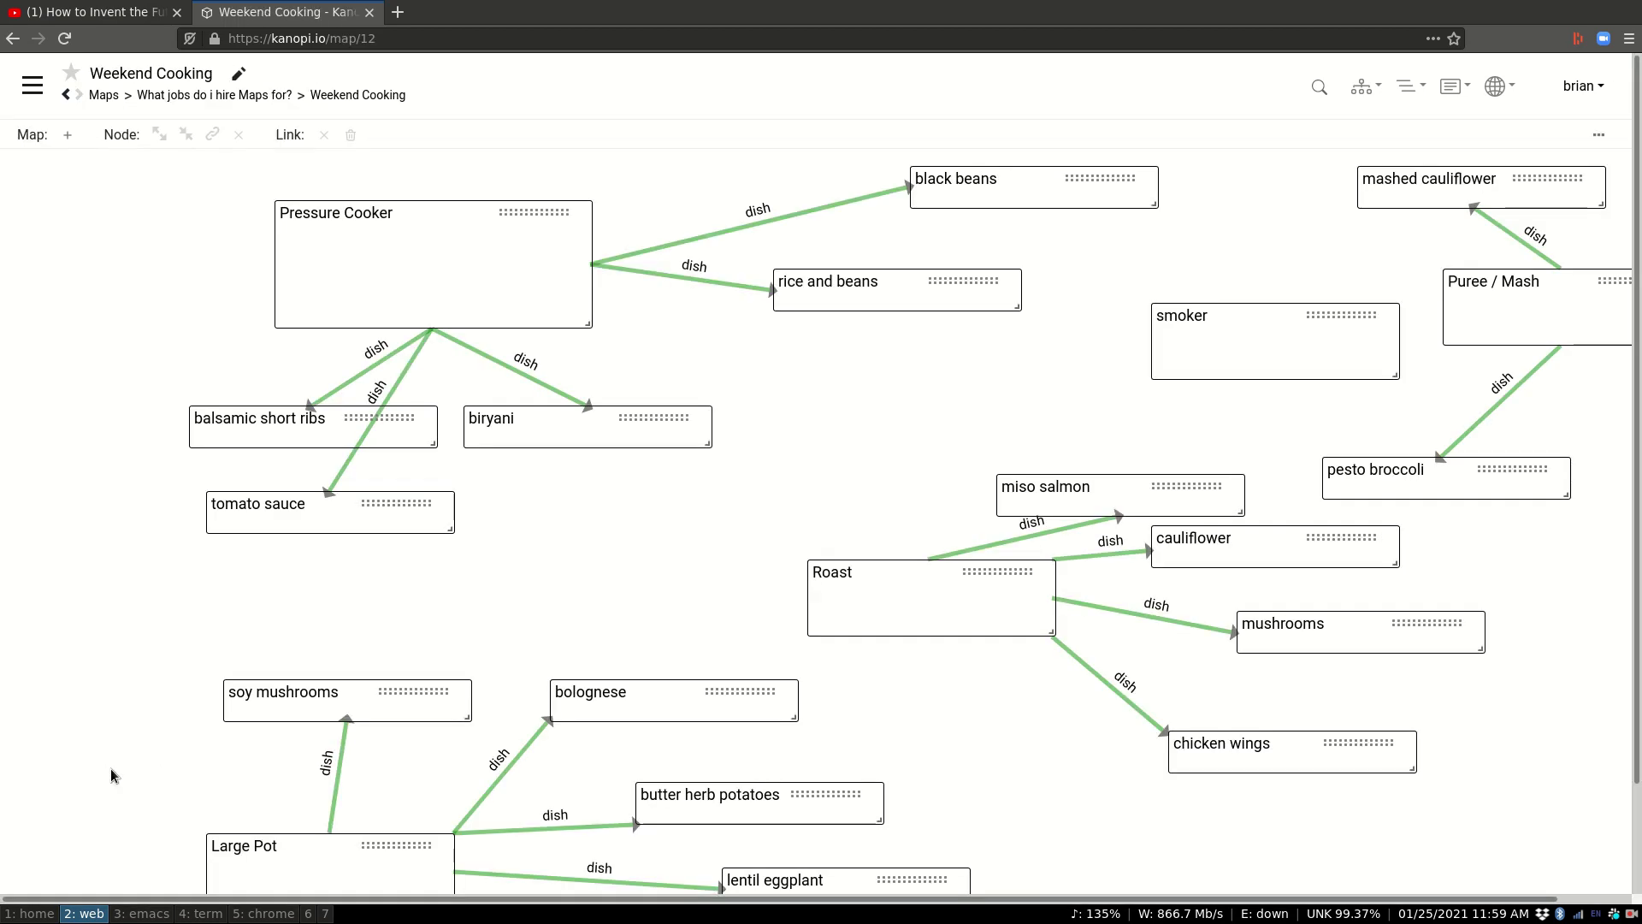
- Examine the "Weekend Cooking" map's cooking methods, such as Pressure Cooker, Roast, smoker and Puree / Mash, and their dish links
left_click_drag(470, 905, 624, 908)
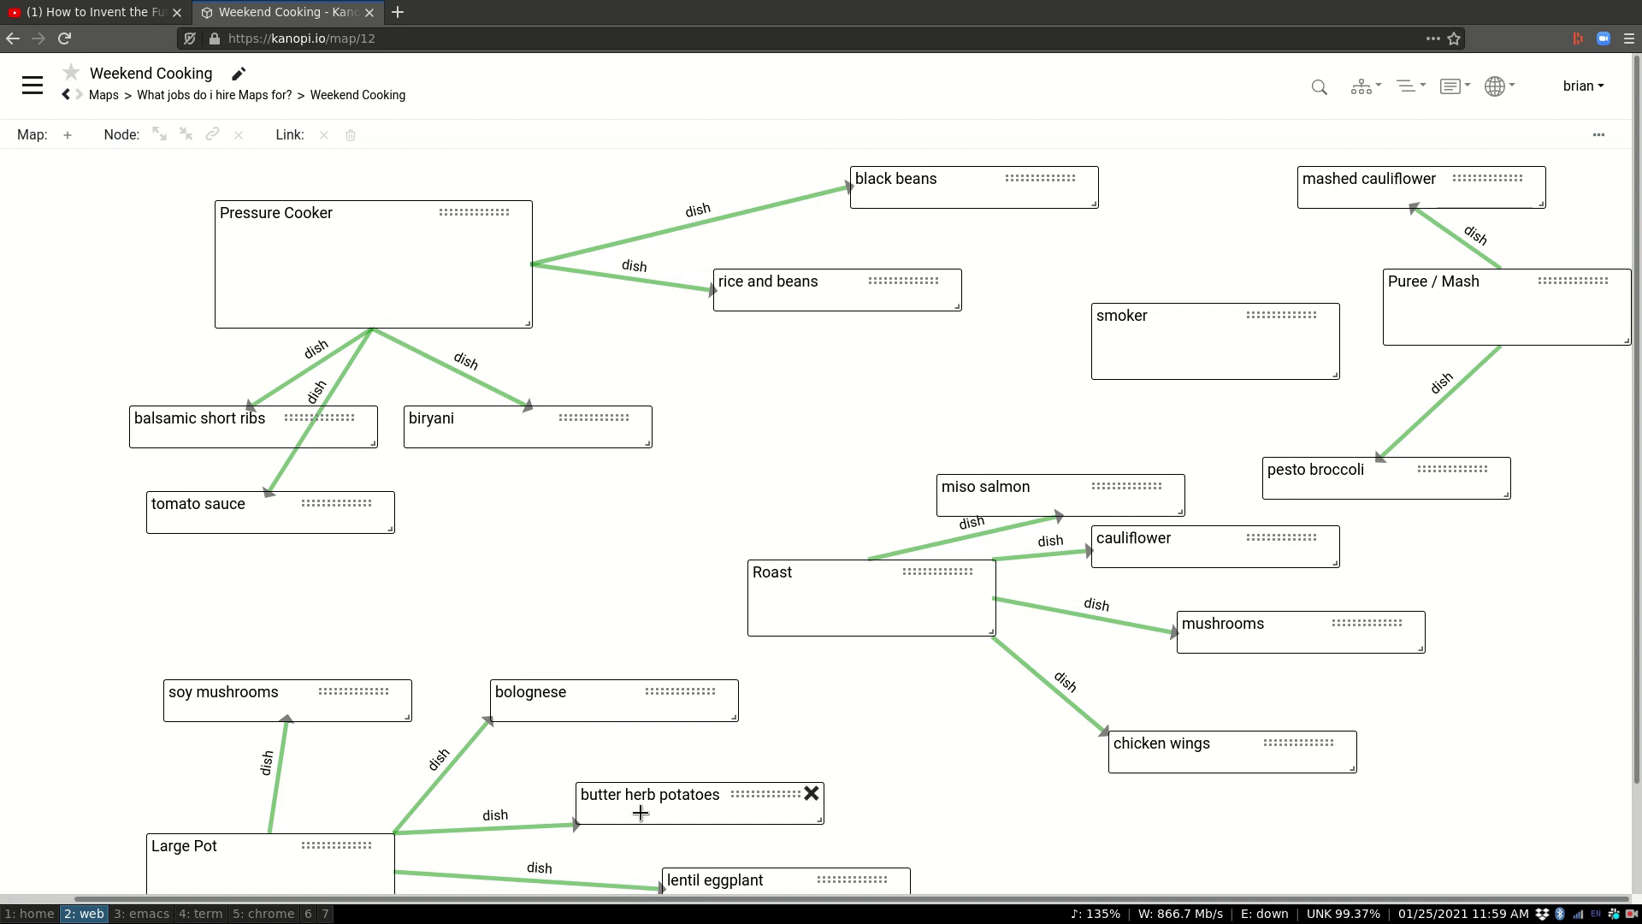
scroll(637, 847, "down", 3)
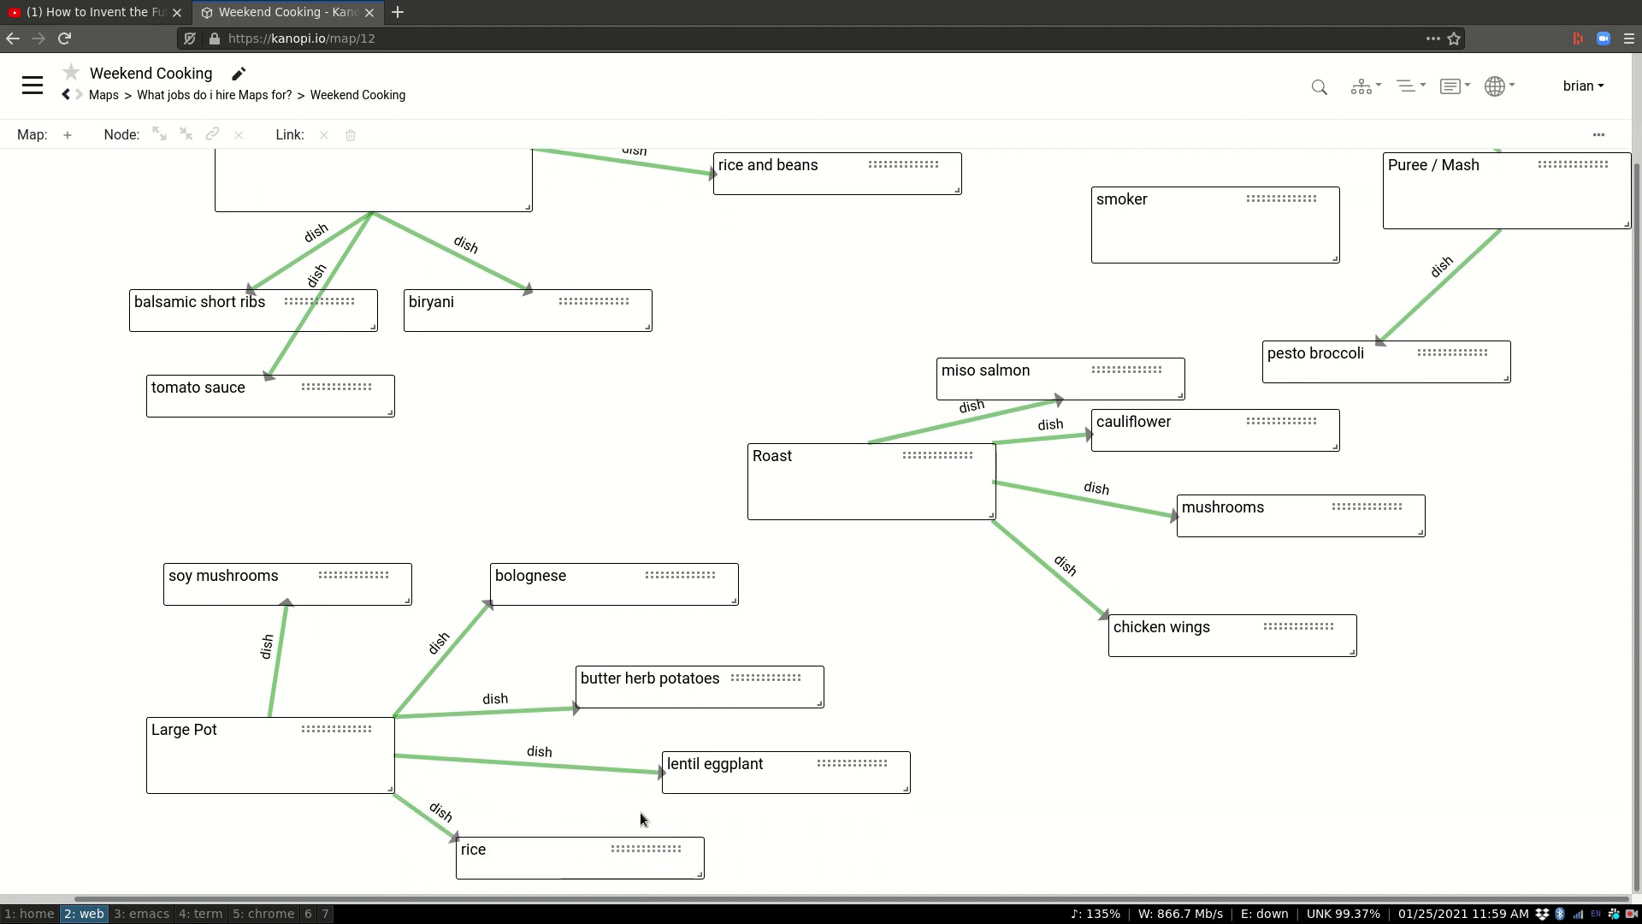
scroll(642, 819, "up", 3)
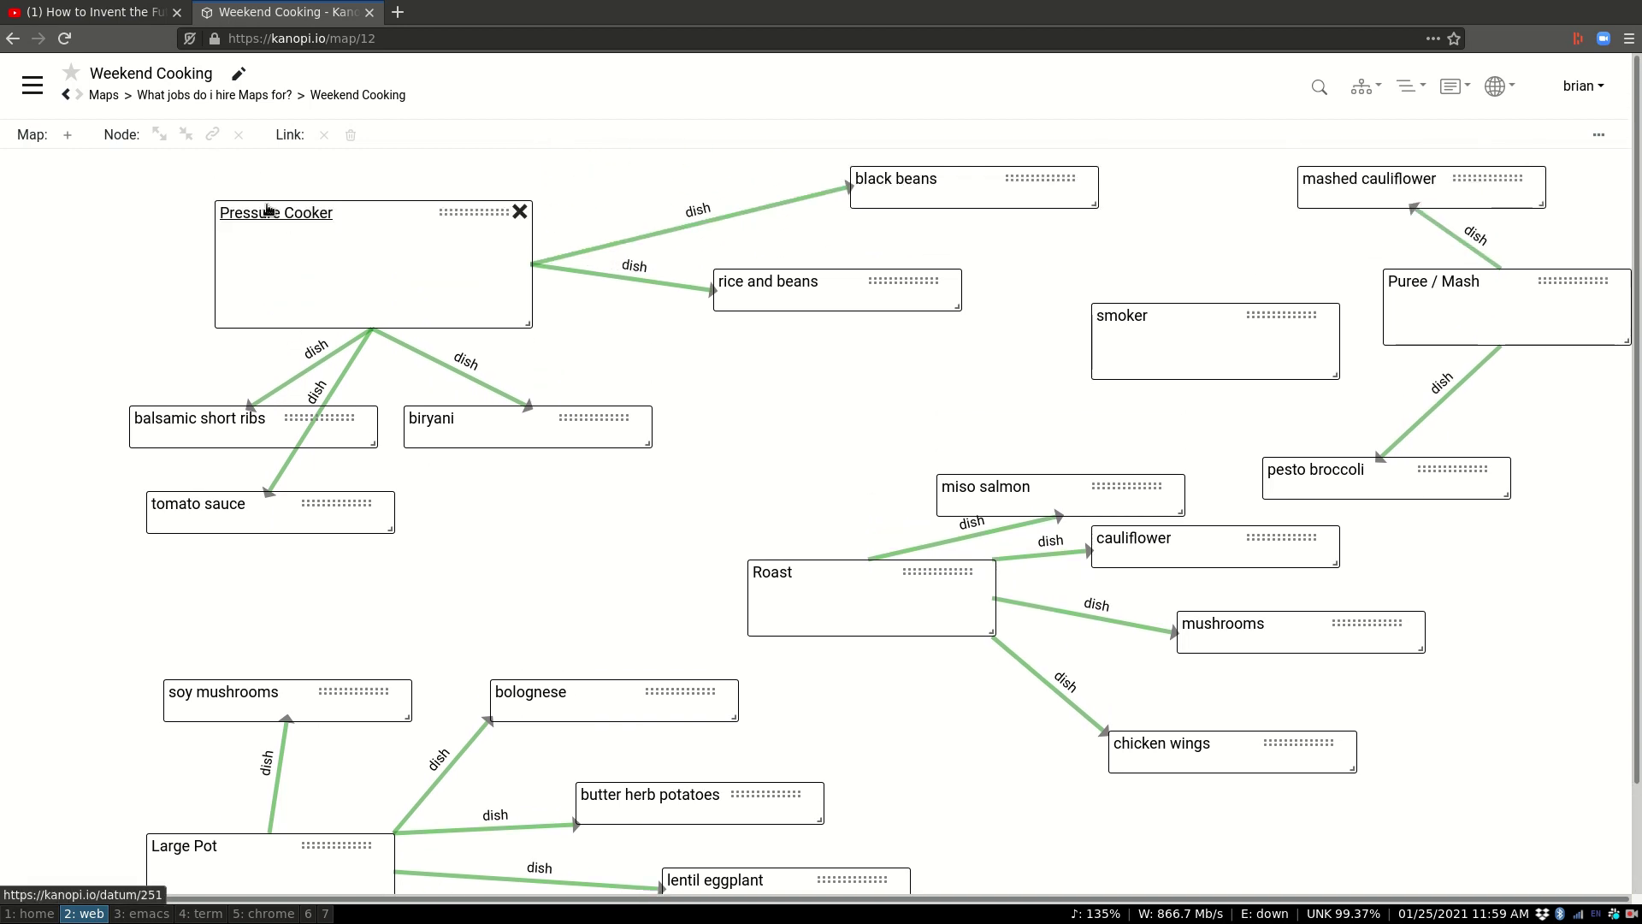
left_click(824, 589)
left_click(342, 261)
left_click(1244, 338)
left_click(1539, 331)
left_click(1232, 335)
left_click(1537, 309)
left_click(1188, 356)
left_click(821, 612)
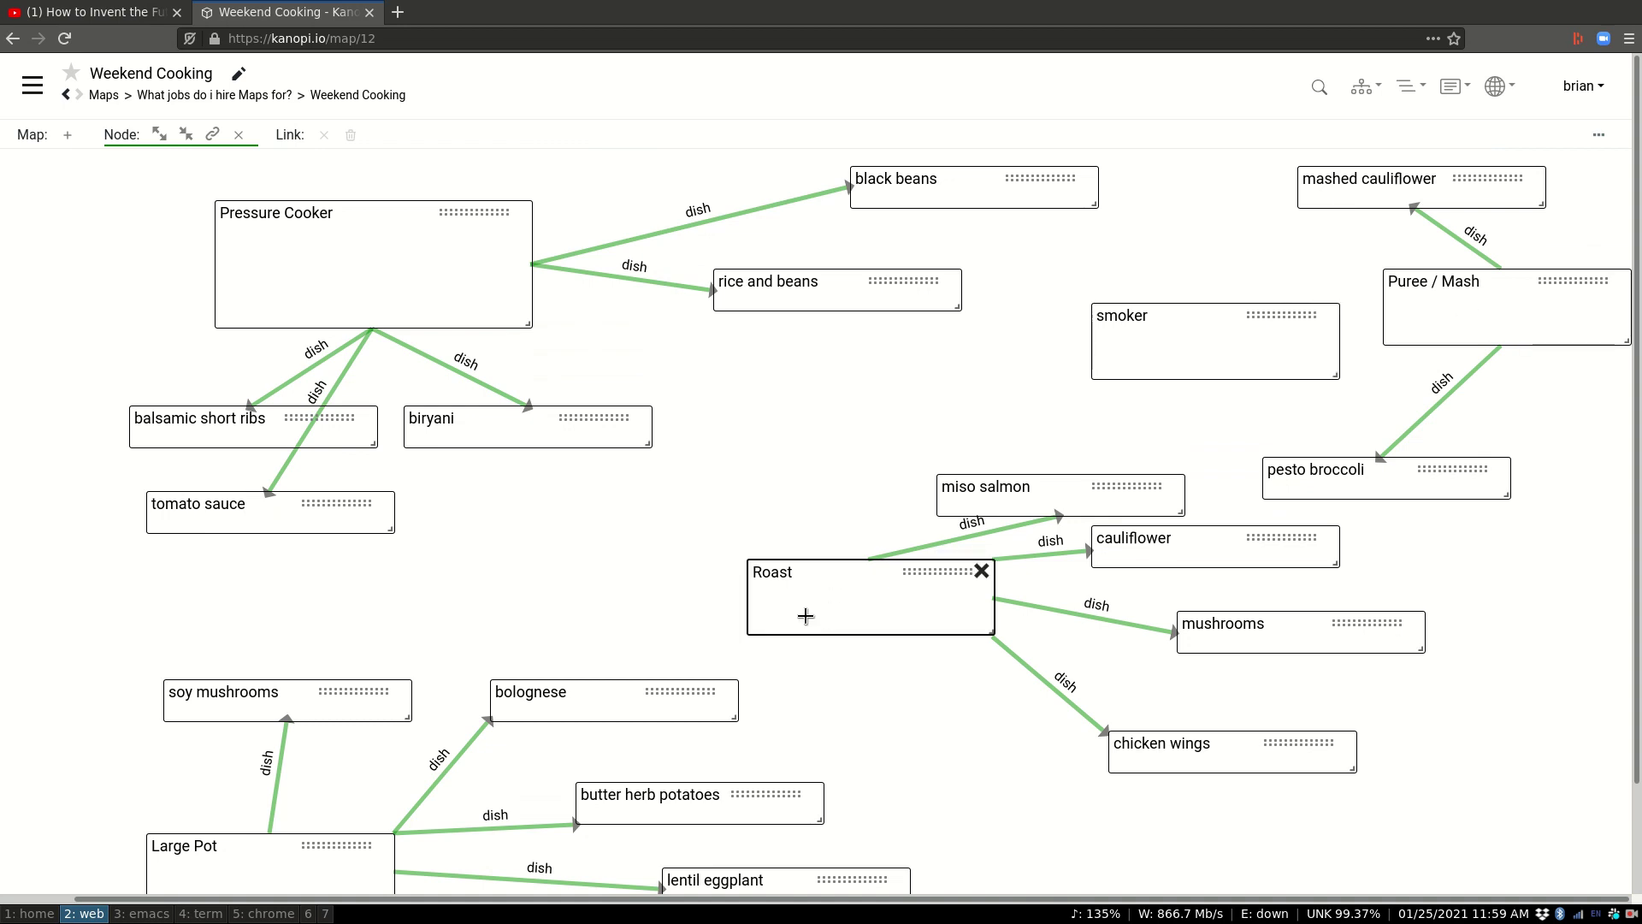
left_click(337, 260)
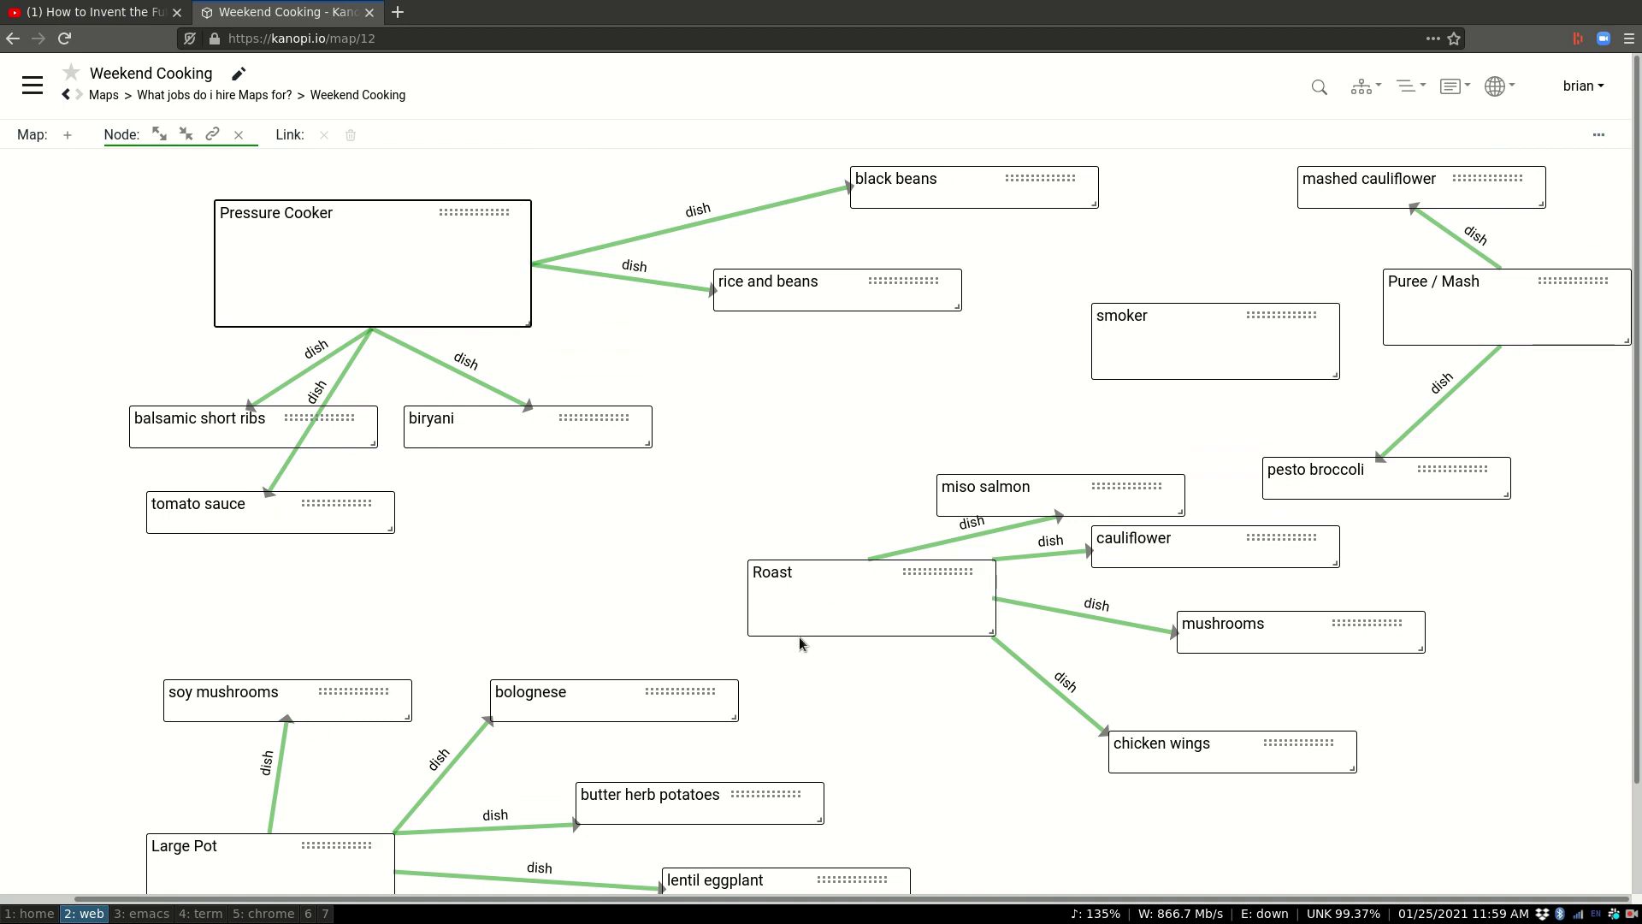
- Review the dishes linked to "Large Pot" and "Roast", and open the "smoker" node's page to examine its inbound and outbound links
scroll(761, 607, "down", 2)
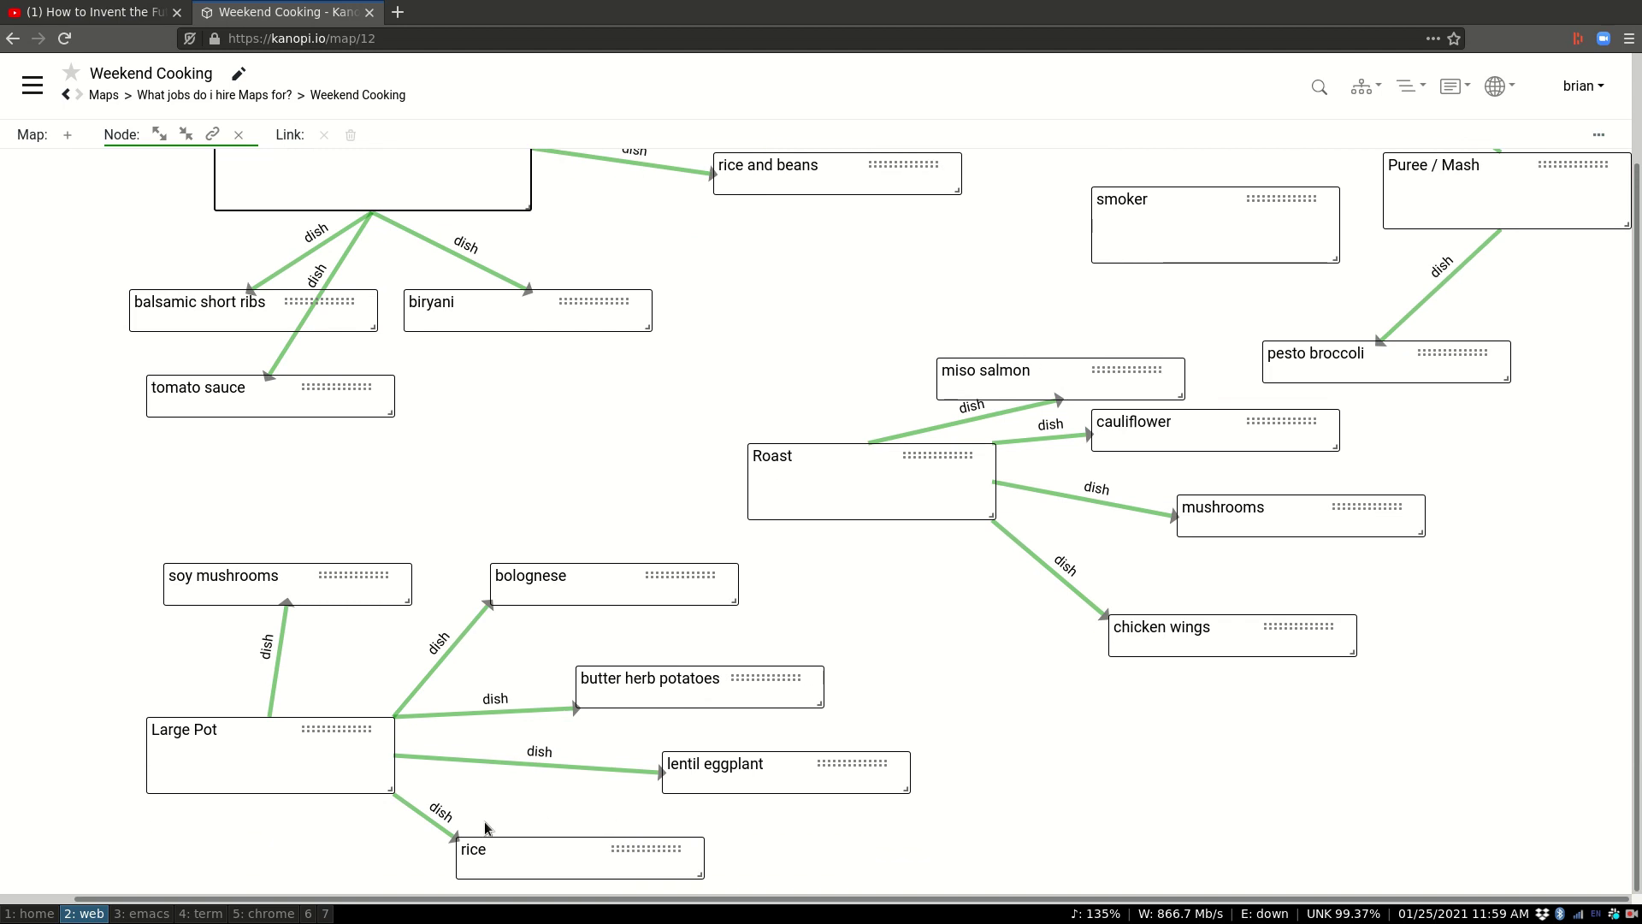
scroll(424, 686, "up", 2)
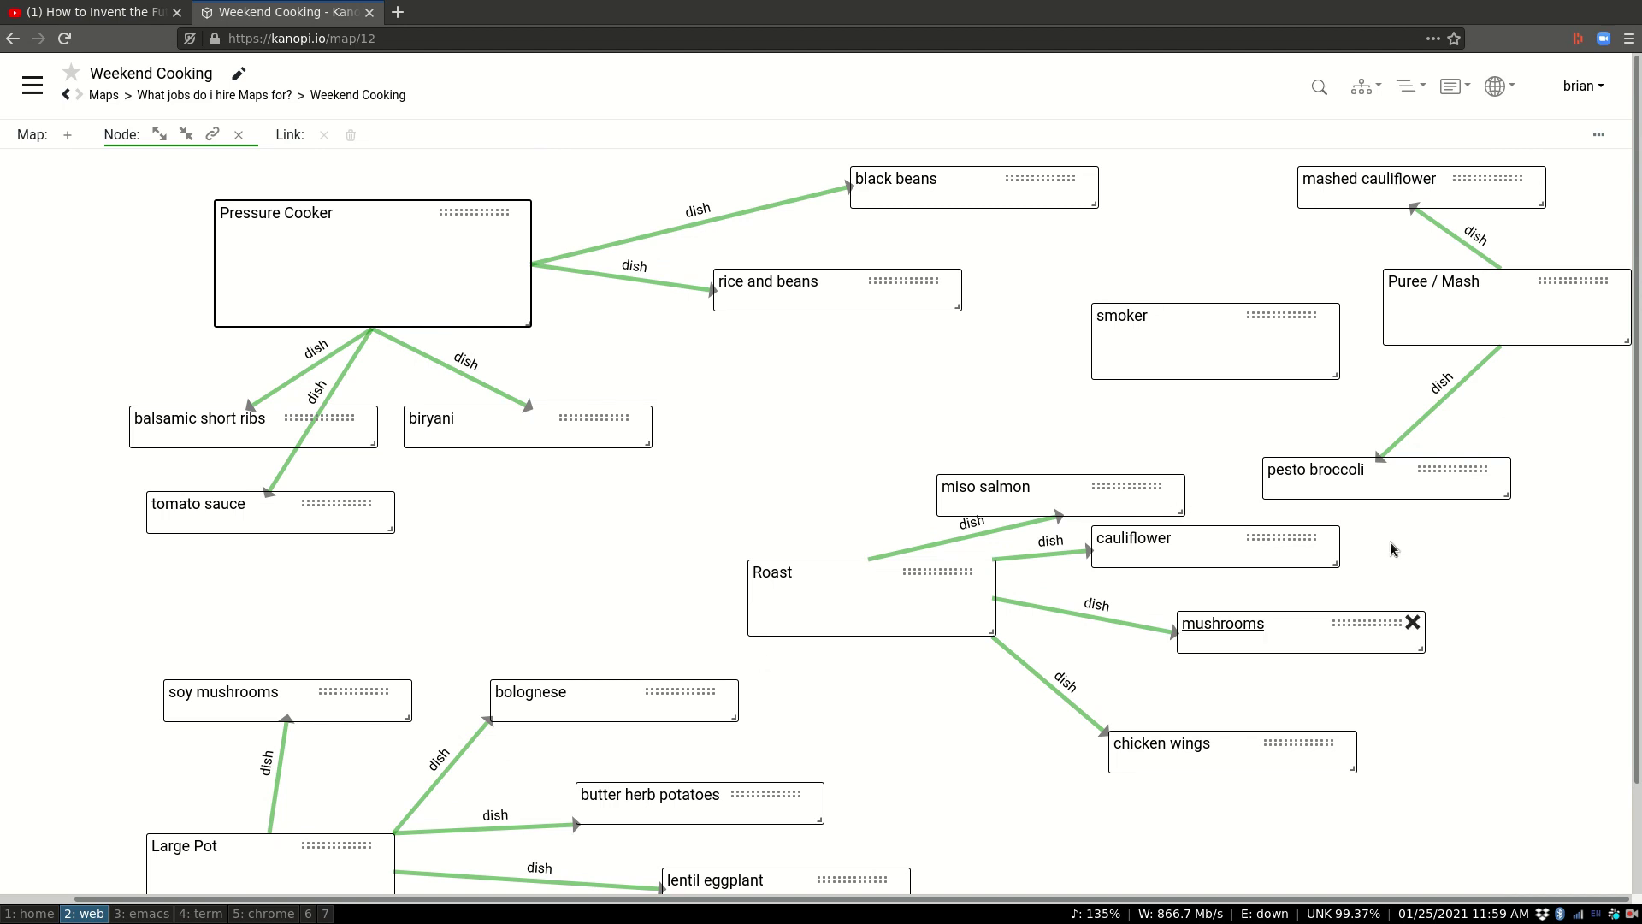
scroll(832, 588, "down", 2)
scroll(797, 671, "up", 2)
scroll(499, 689, "down", 2)
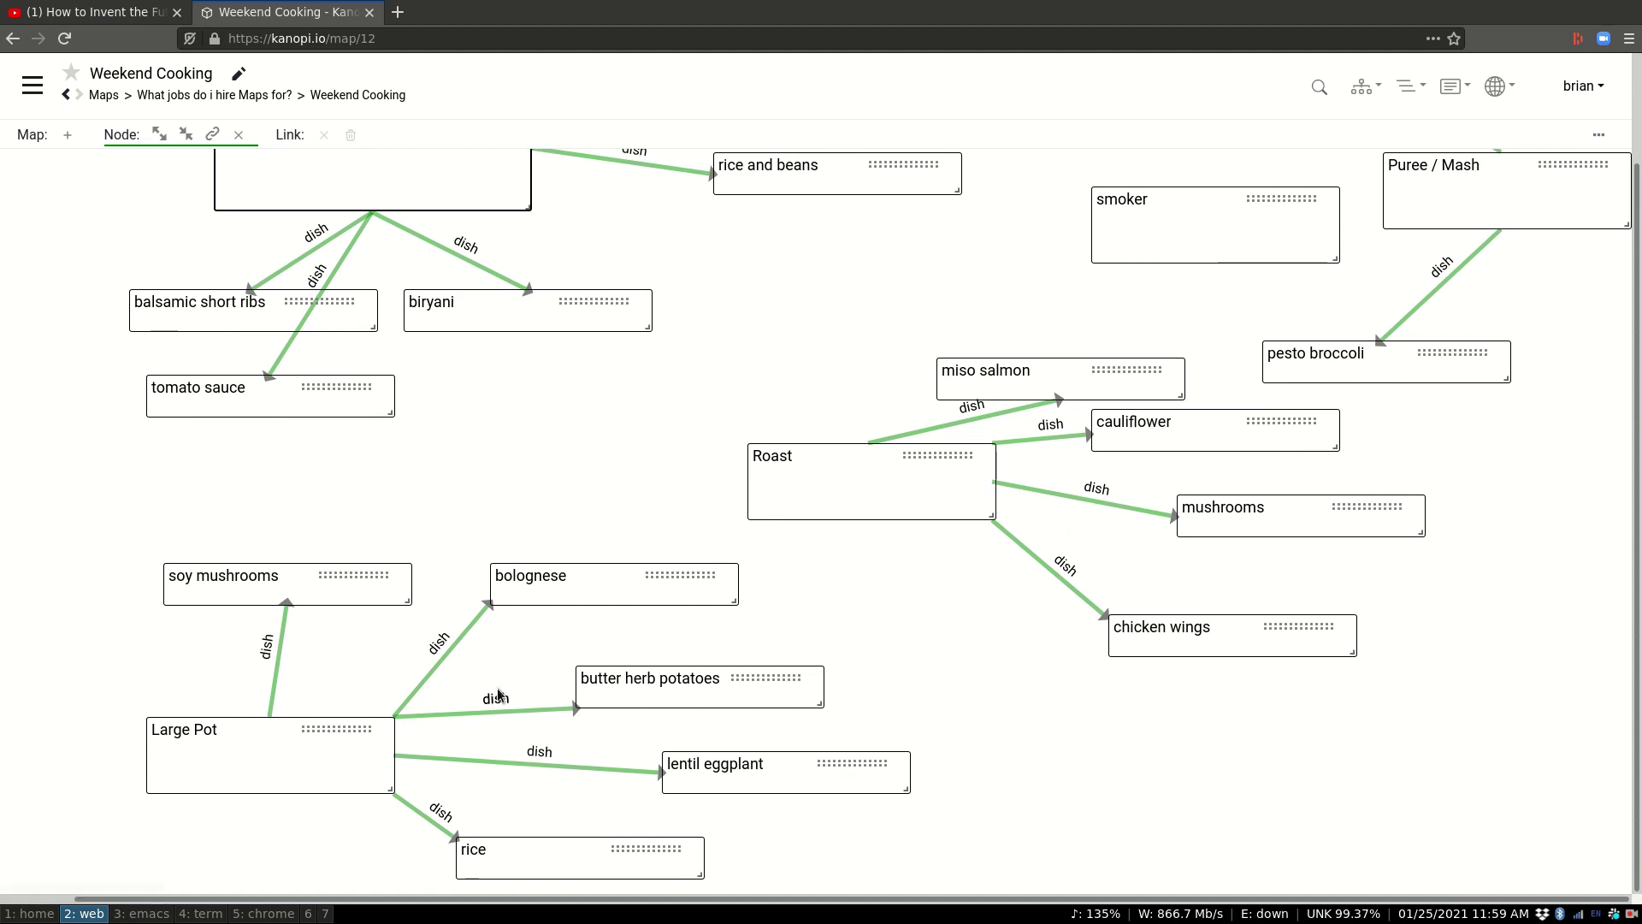
scroll(385, 747, "up", 2)
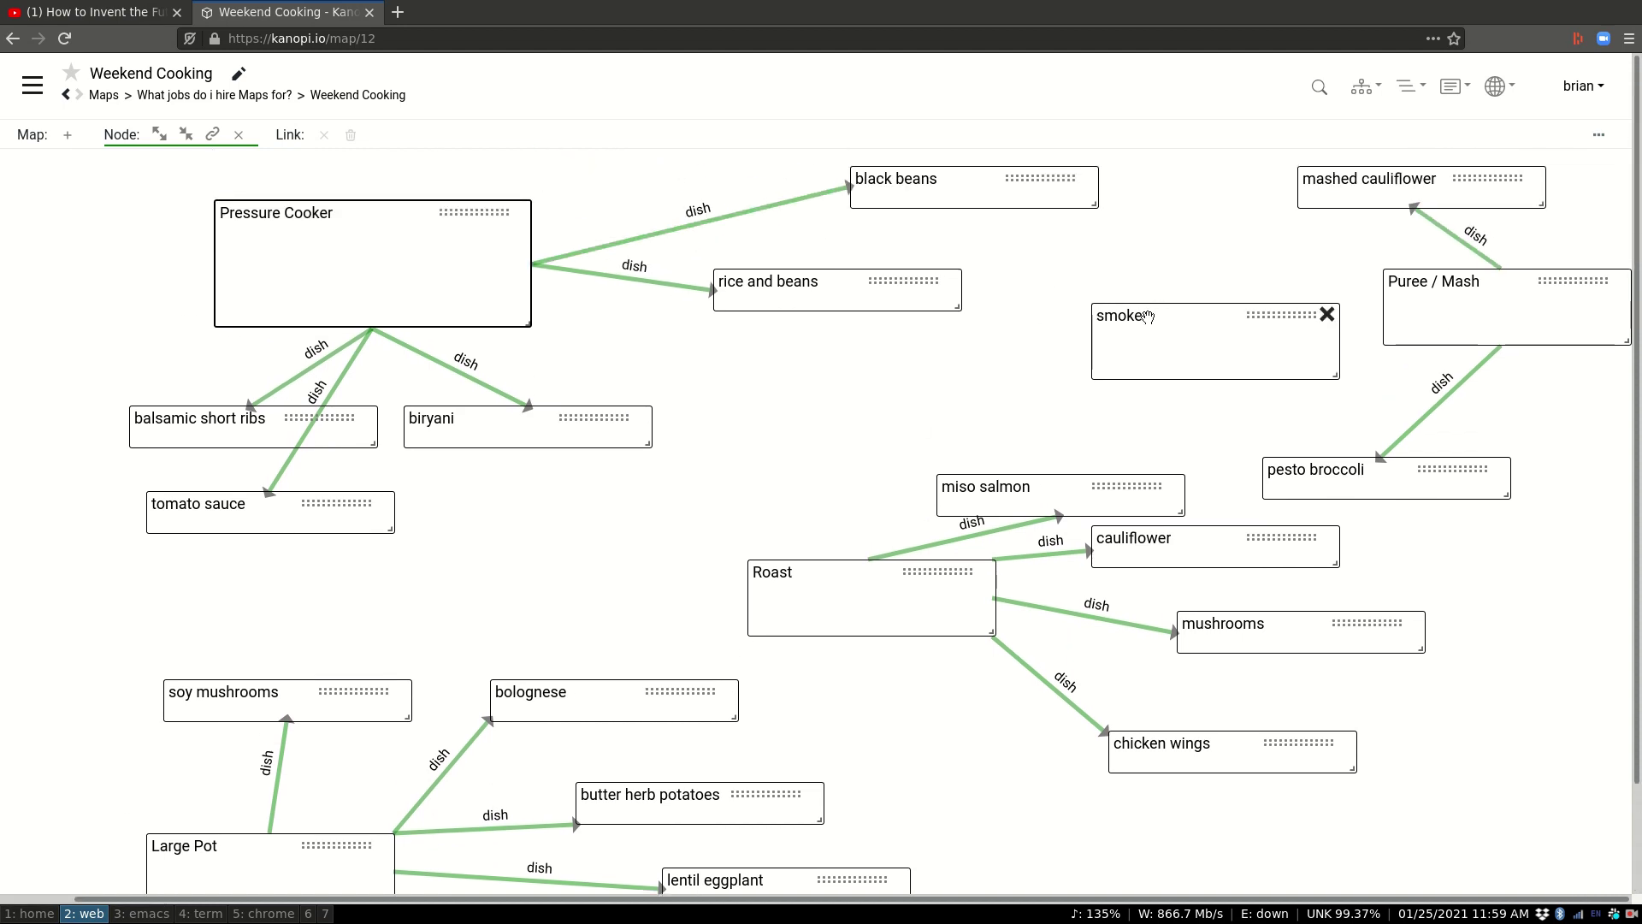
left_click(1130, 315)
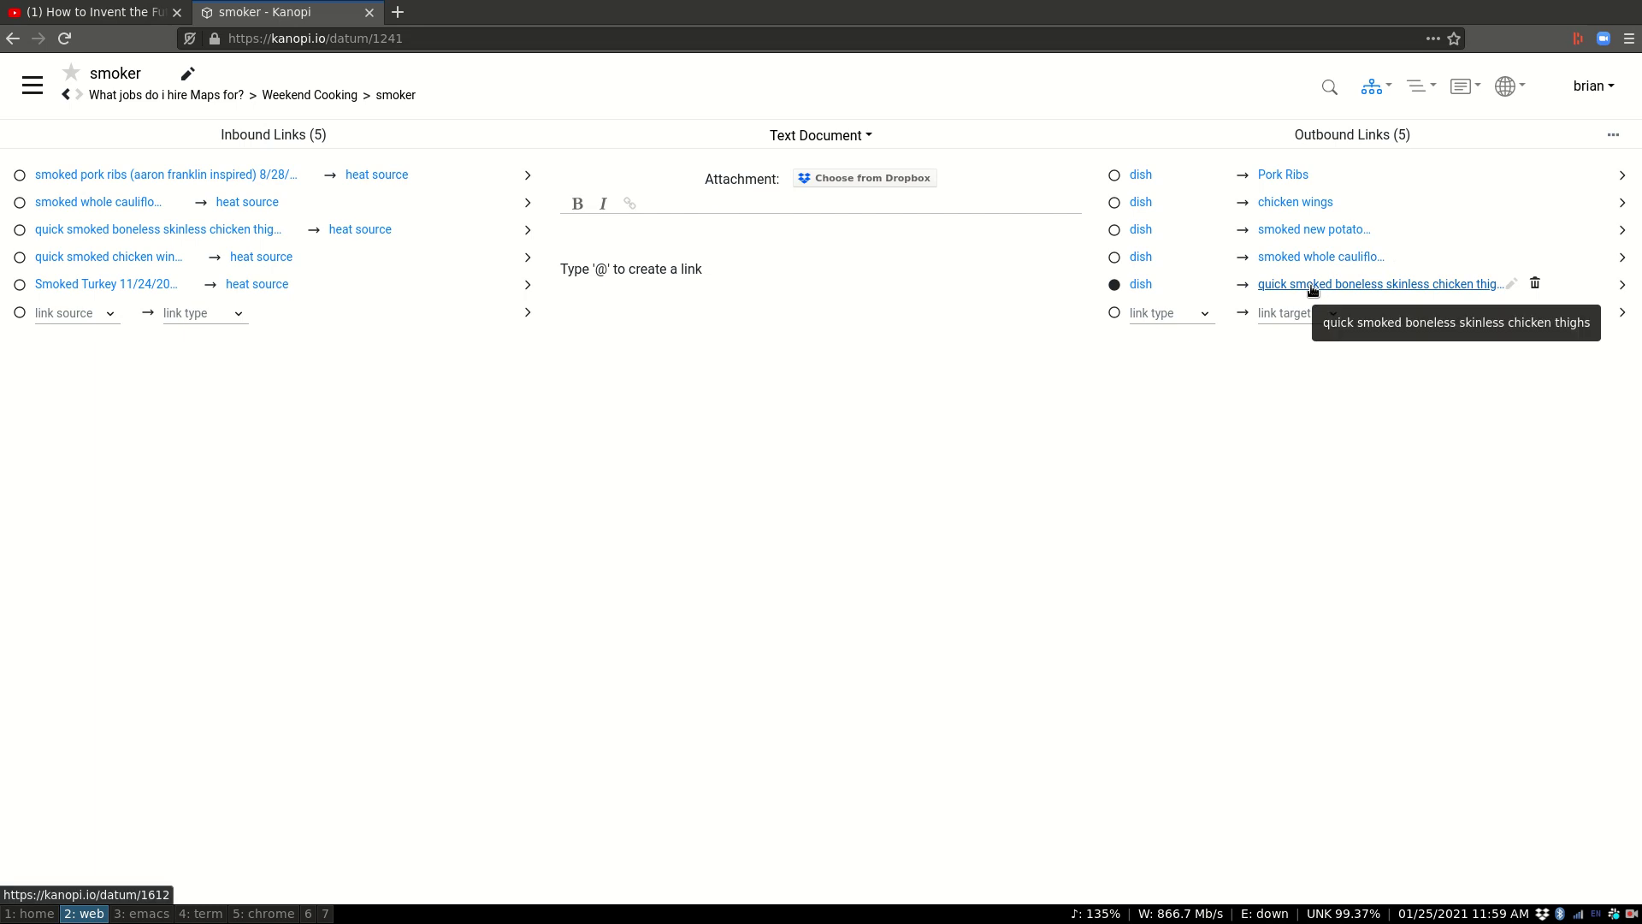
- Open the "Weekend Cooking" map from the maps containing the smoker node, look it over and return to the node's page
left_click(1372, 89)
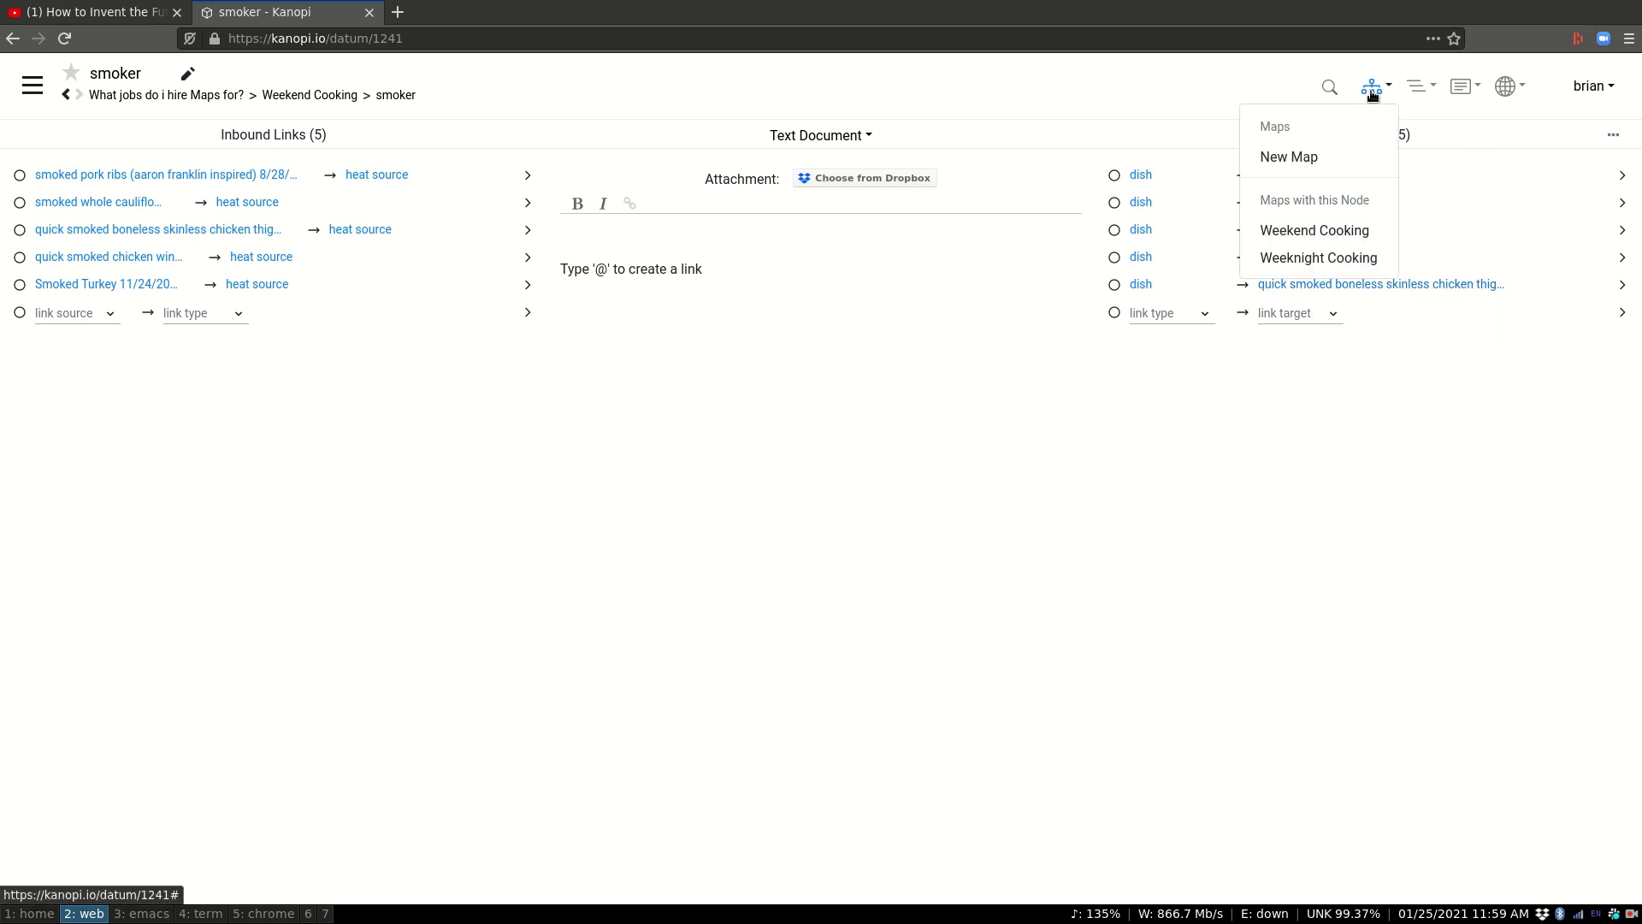
left_click(1334, 238)
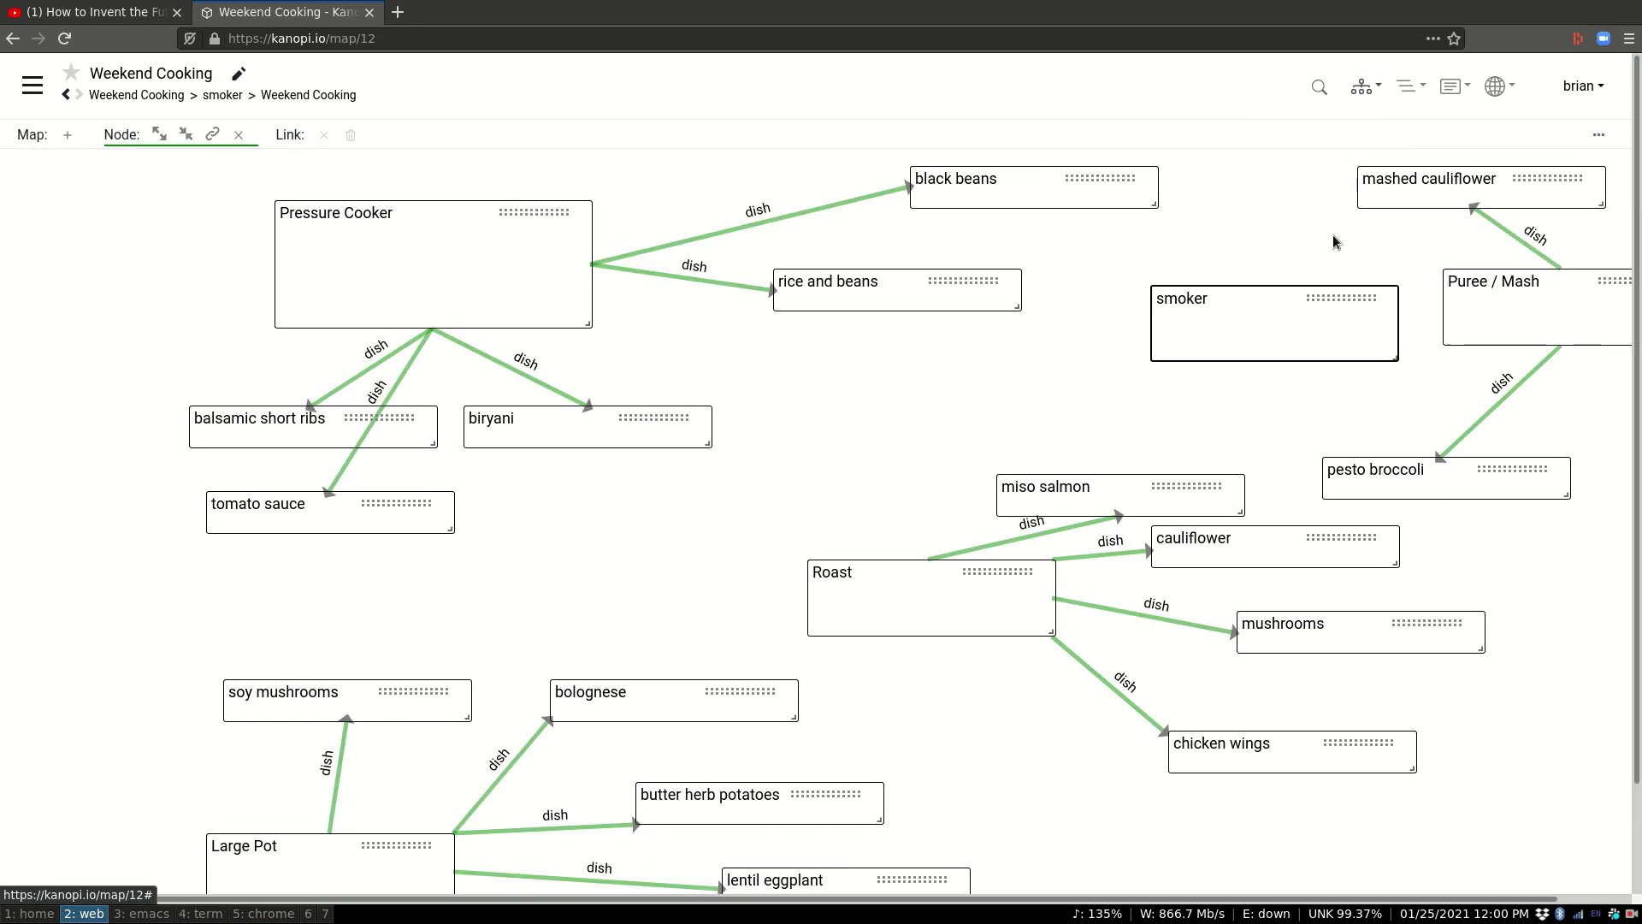
scroll(1332, 234, "down", 3)
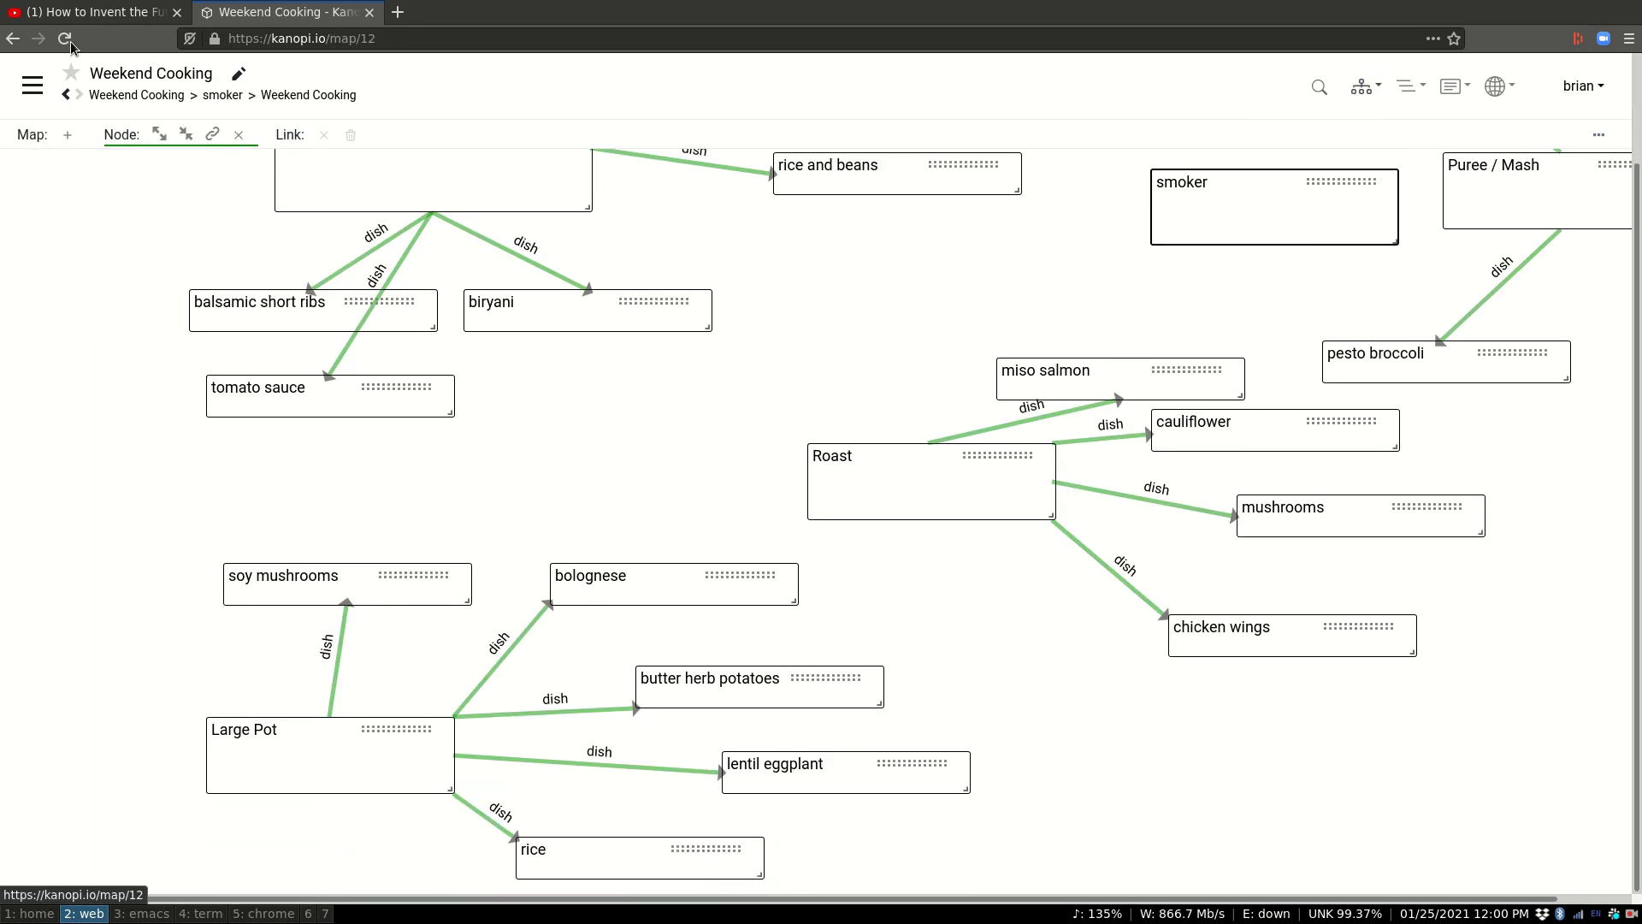
left_click(12, 38)
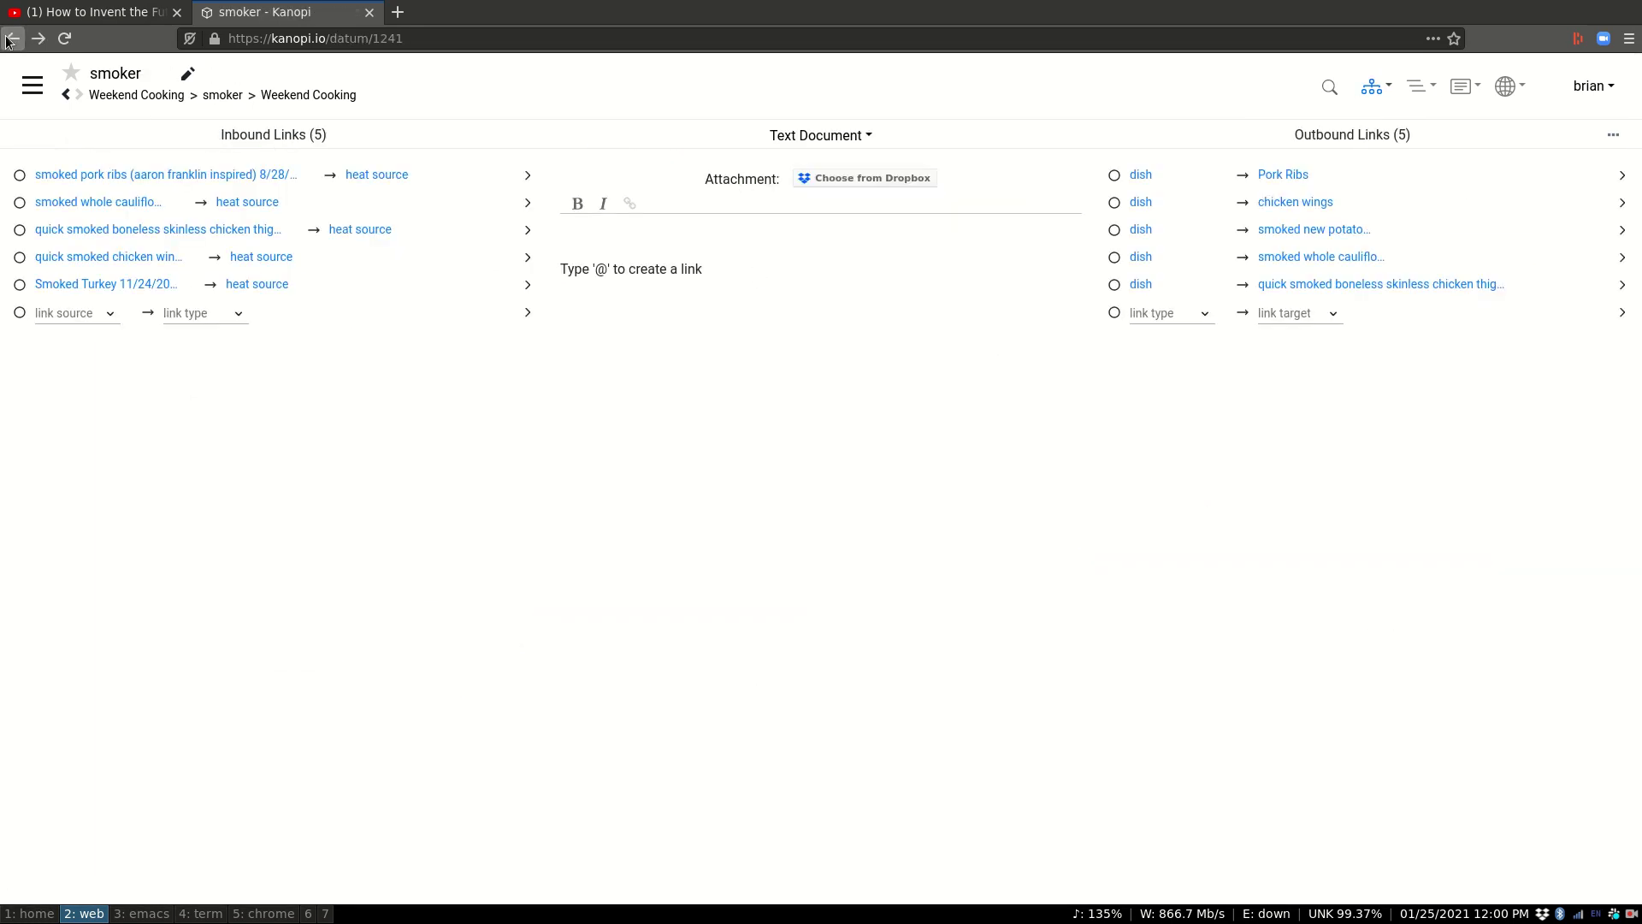
- Open the "Weeknight Cooking" map from the smoker node's page and review its cooking methods and dishes
left_click(1375, 88)
left_click(1326, 261)
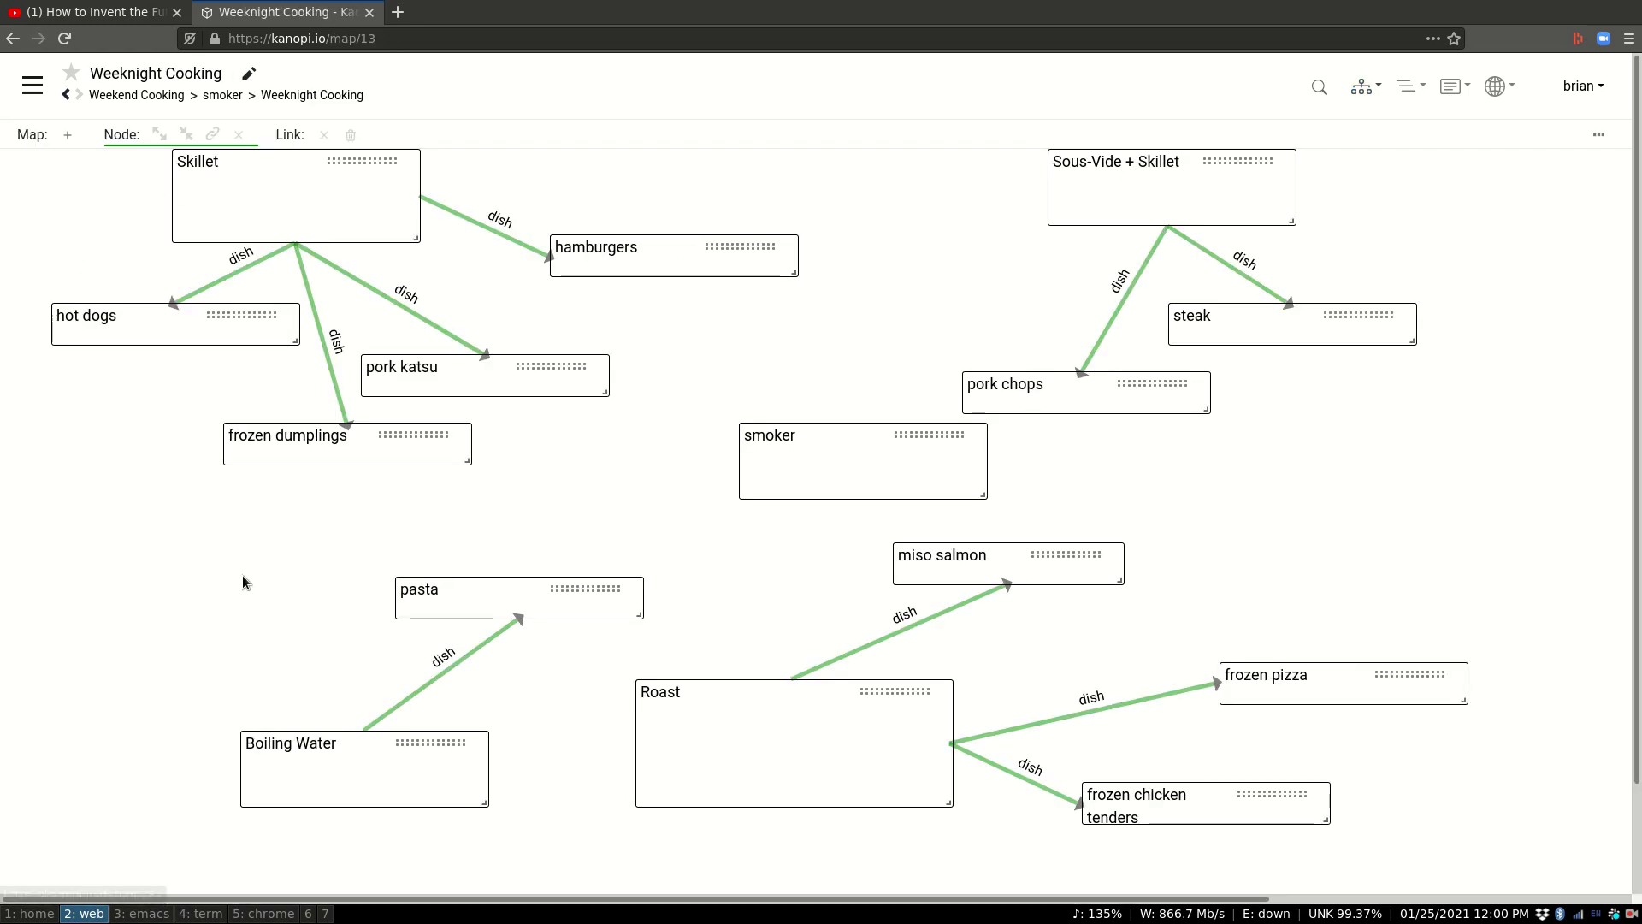
scroll(269, 710, "down", 2)
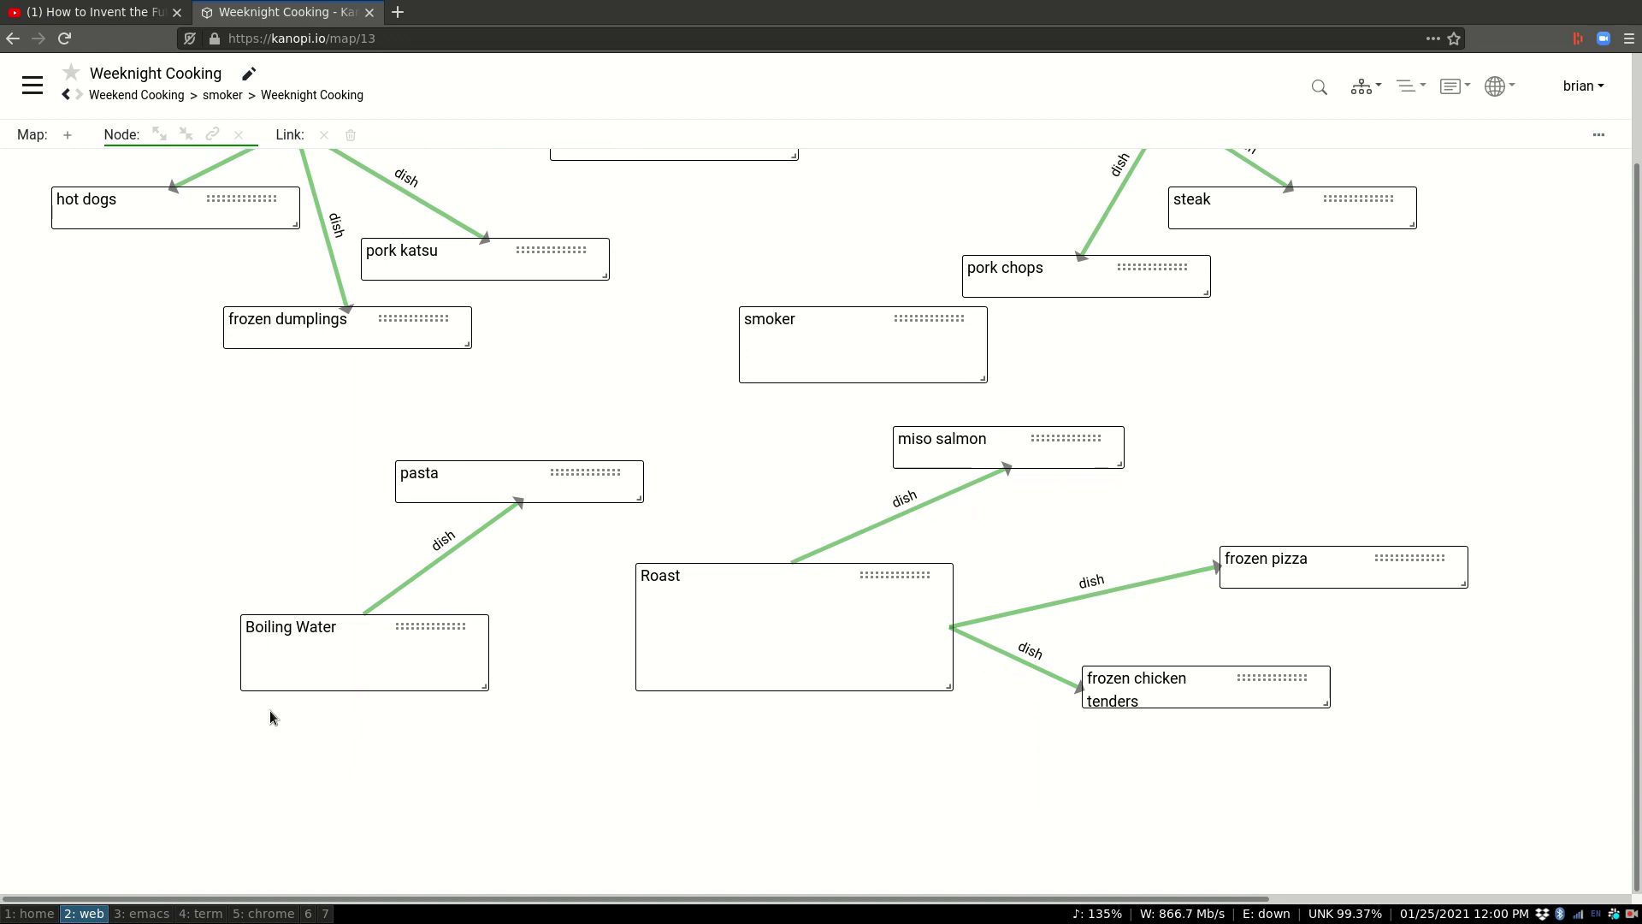
scroll(269, 710, "up", 2)
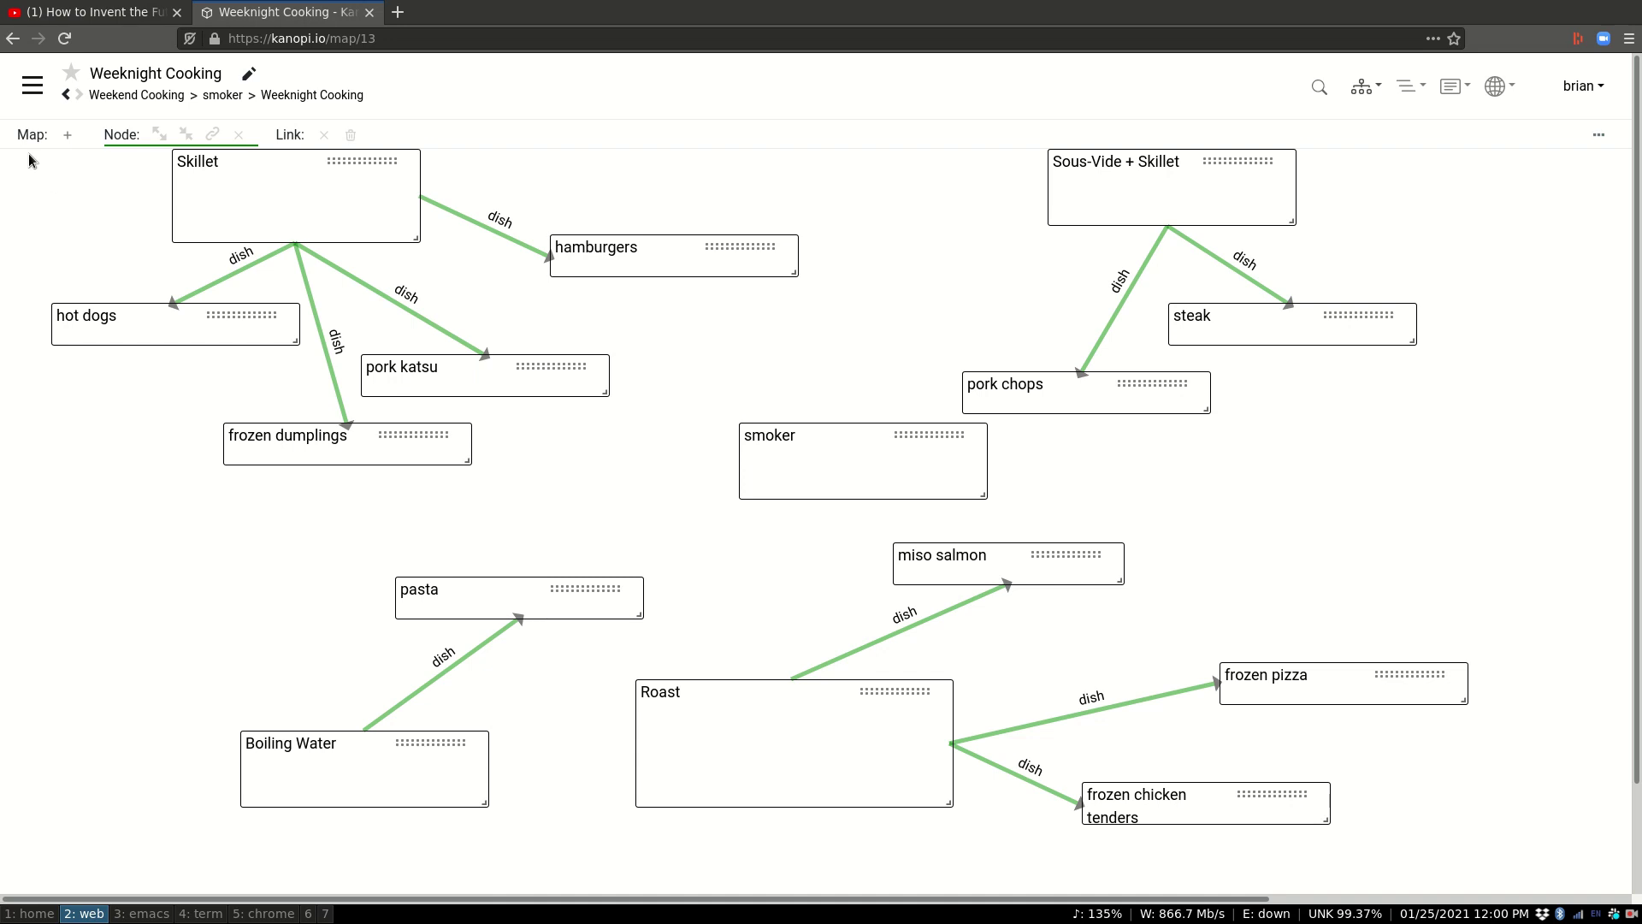
- Return to the Home list of maps, open the "Perspective Design" map and review its question and answer nodes
left_click(33, 88)
left_click(64, 141)
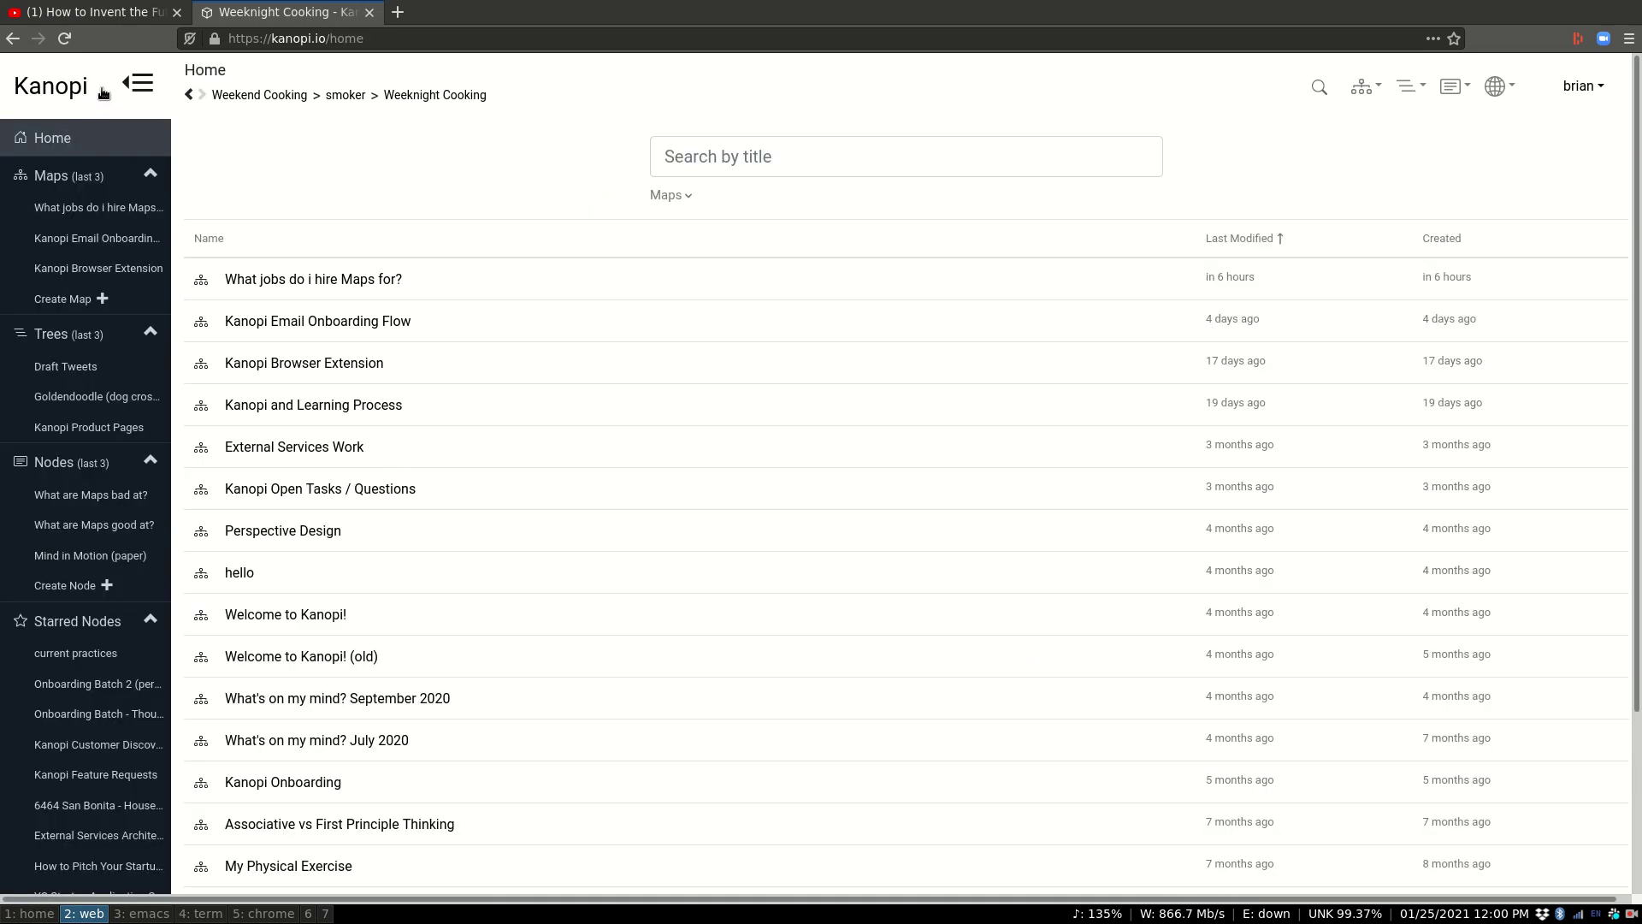
left_click(133, 77)
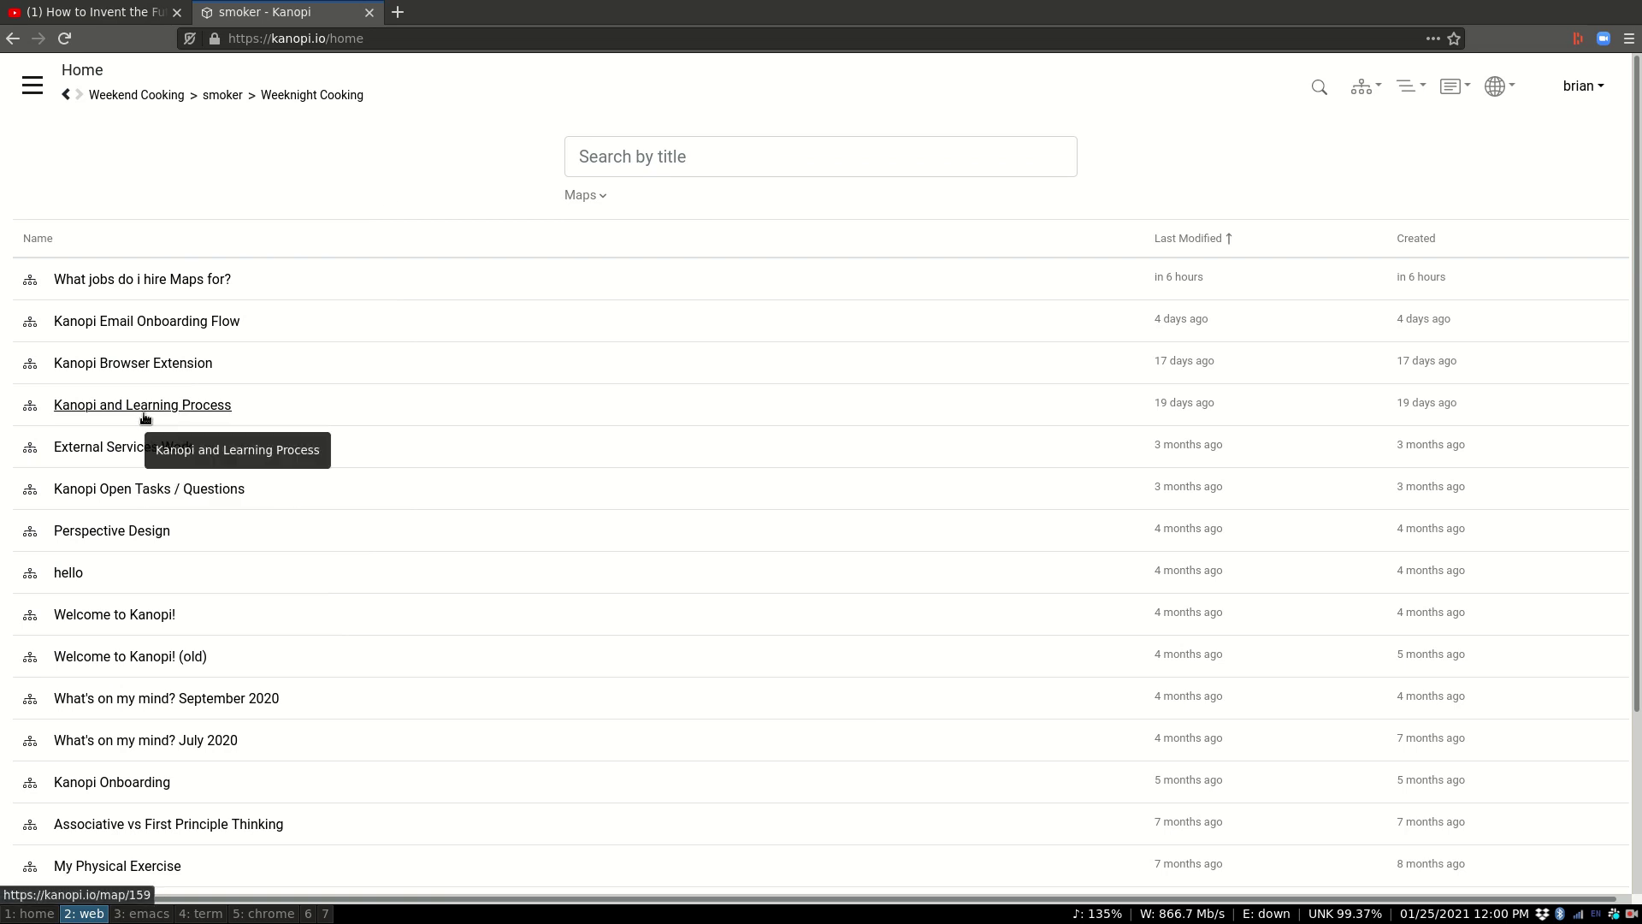
left_click(119, 533)
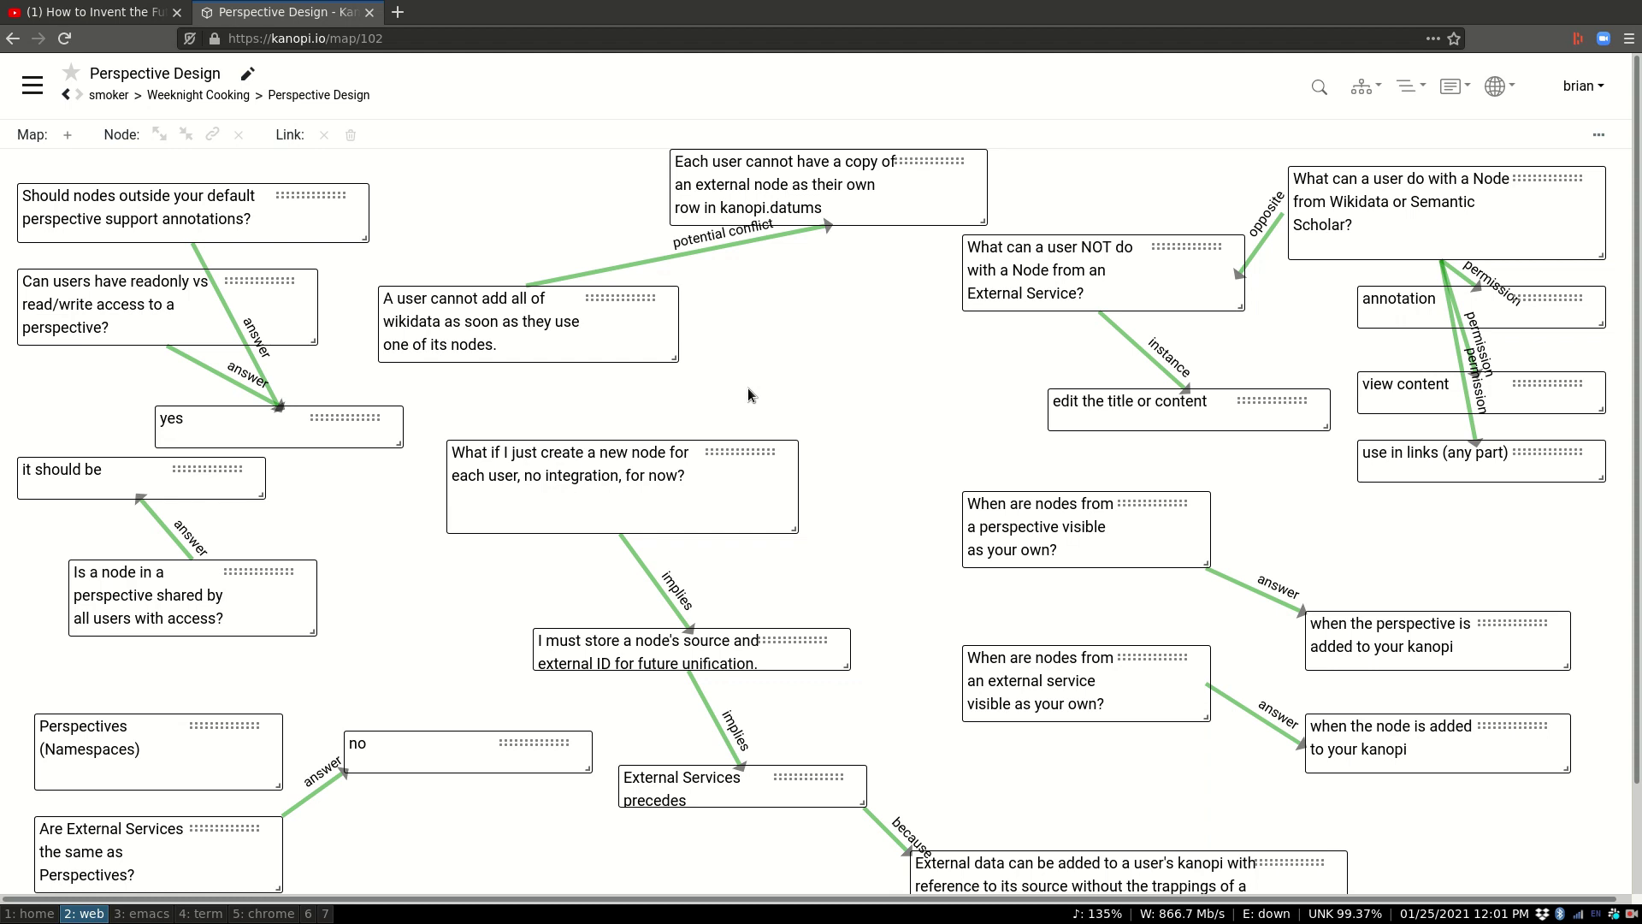
scroll(691, 357, "down", 2)
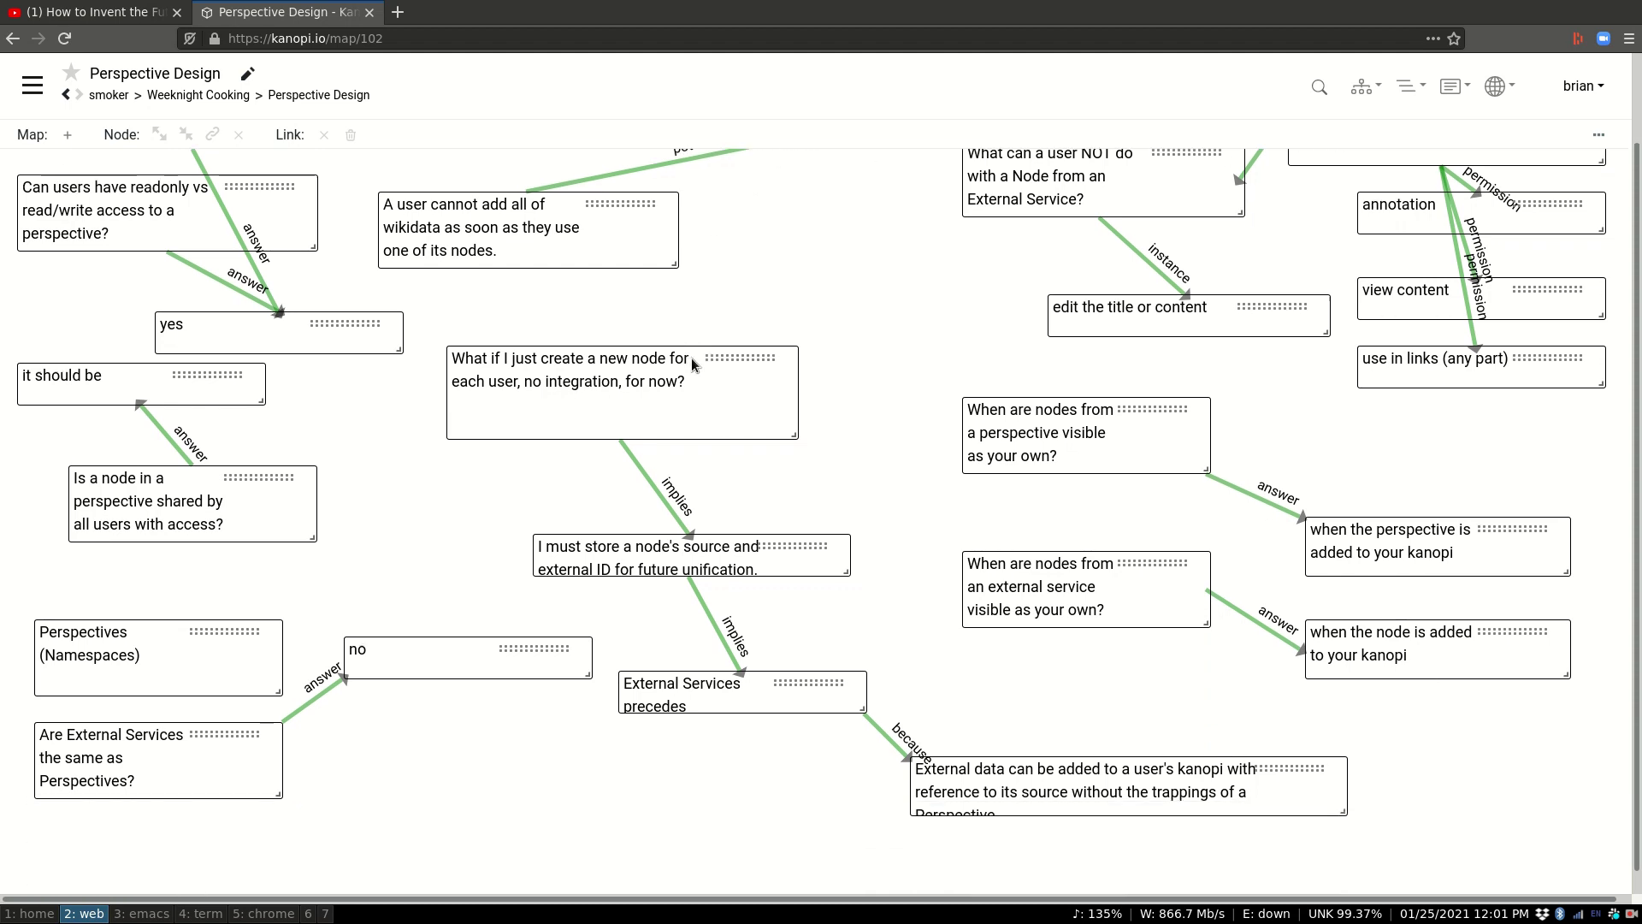
scroll(683, 393, "up", 2)
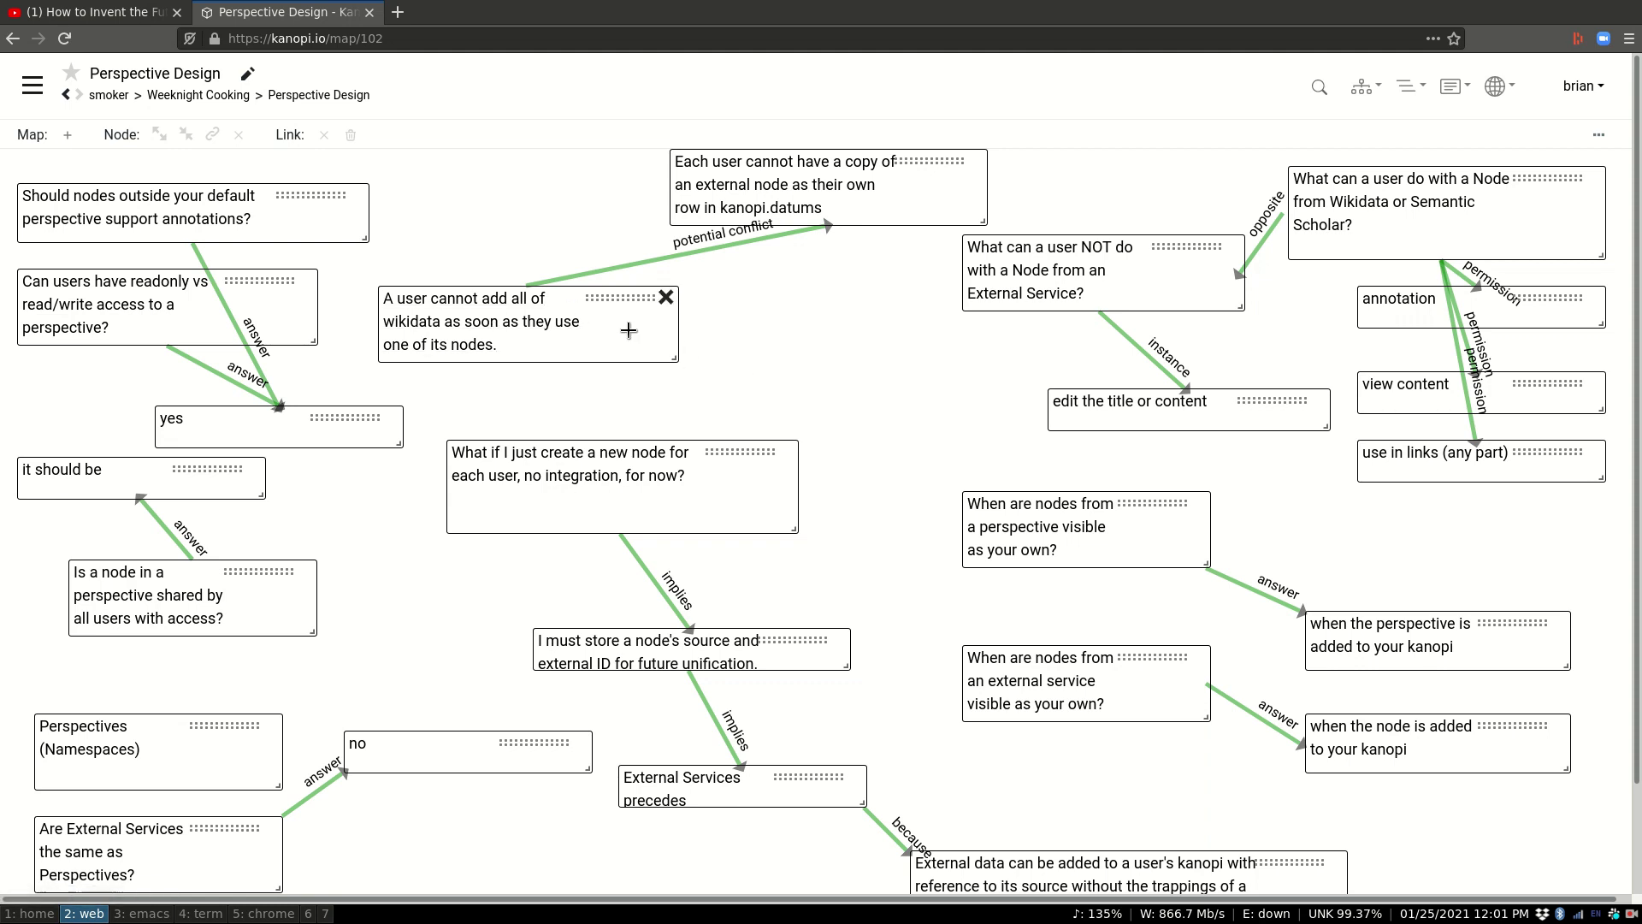
left_click(759, 505)
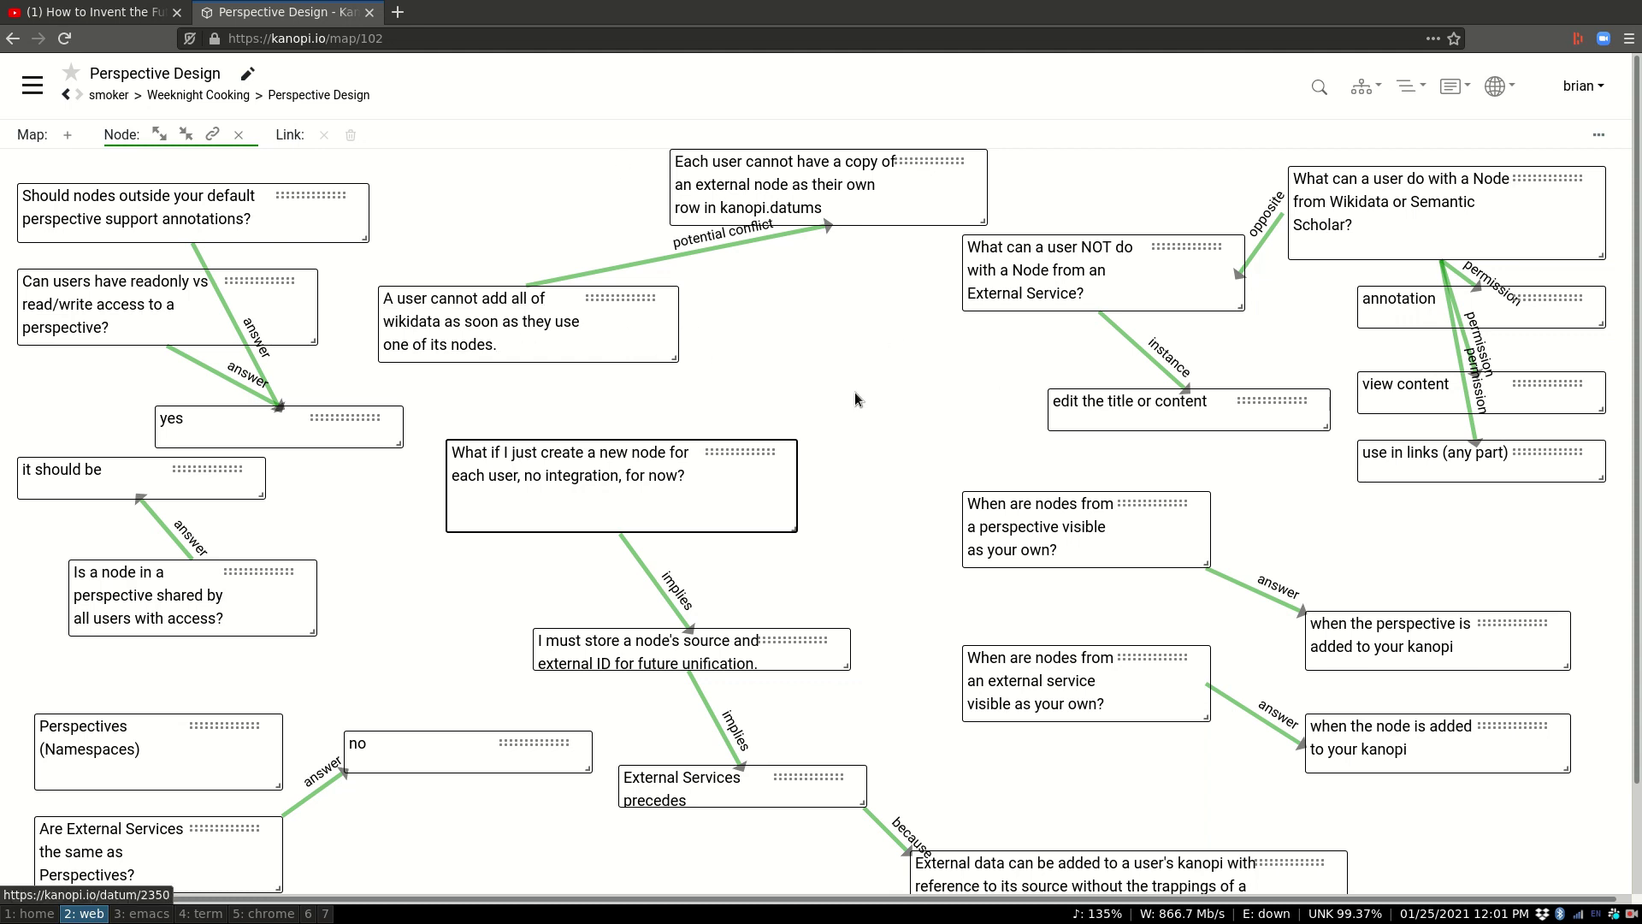
- Add a new node titled "Design principle: foo bar baz" in the empty area above "What if I just create a new node for each user"
double_click(834, 367)
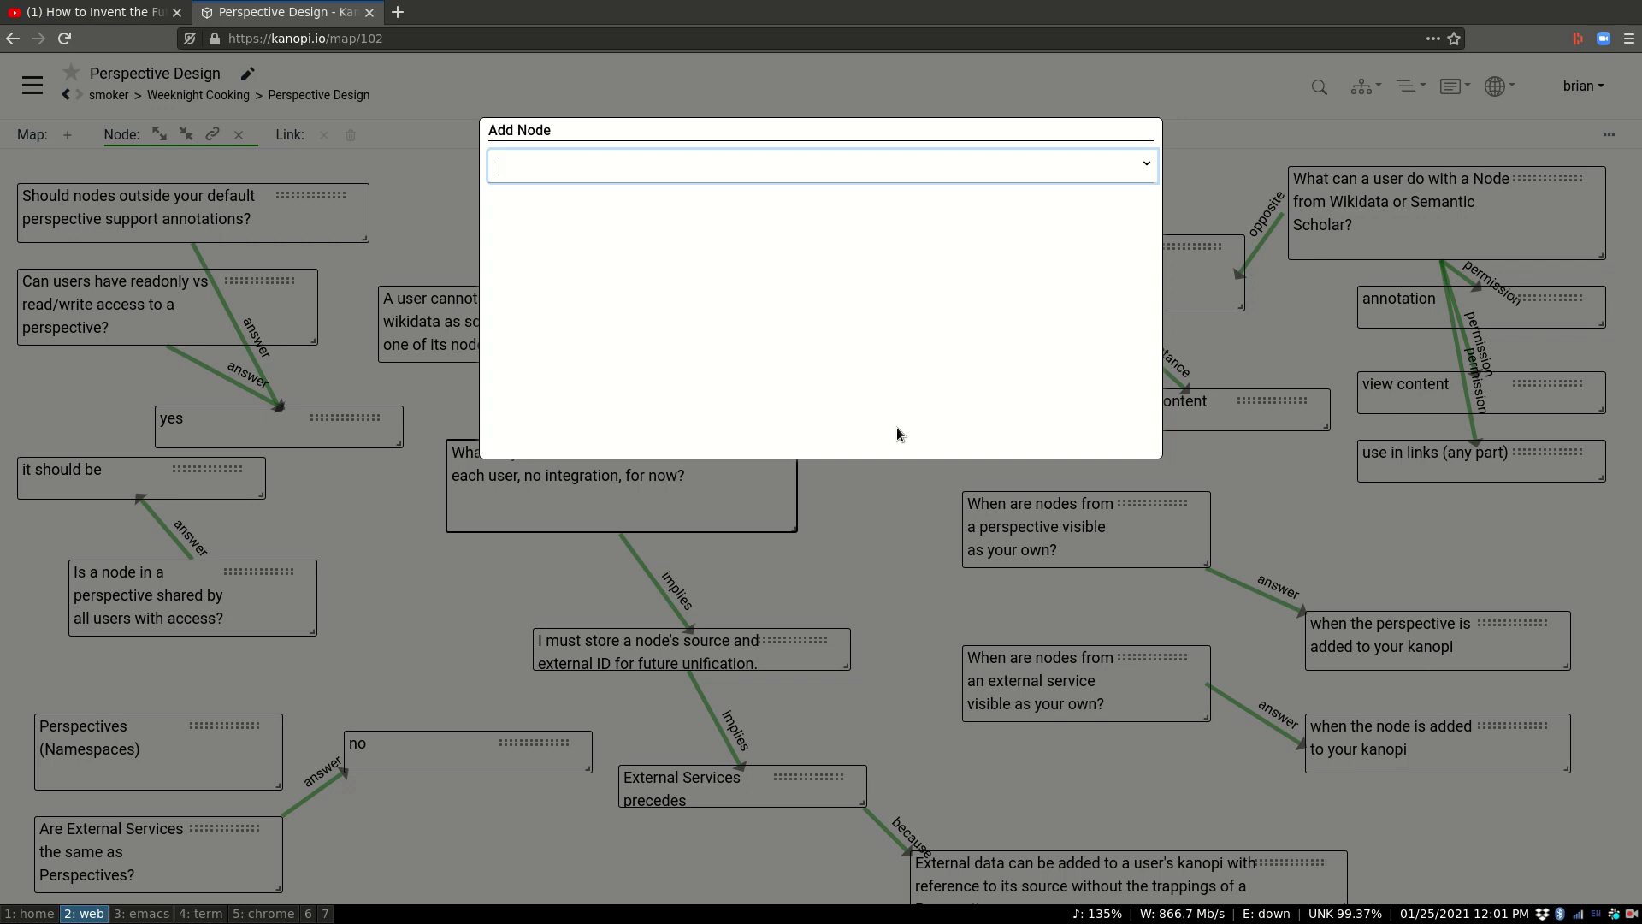
type("Design ")
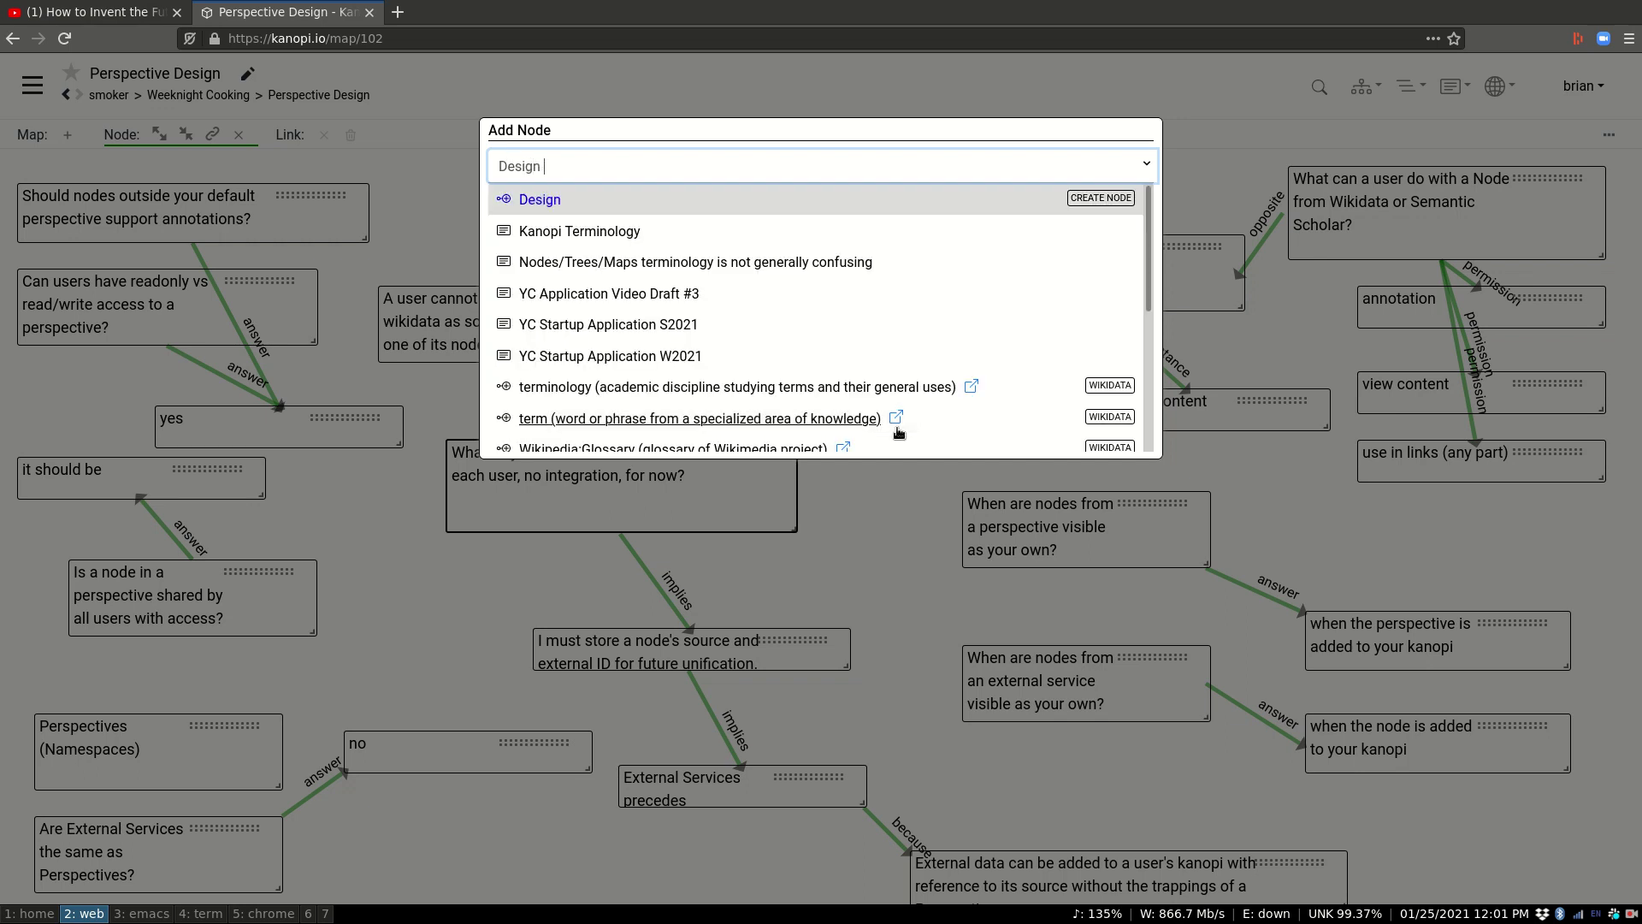
type("principle: foo bar baz")
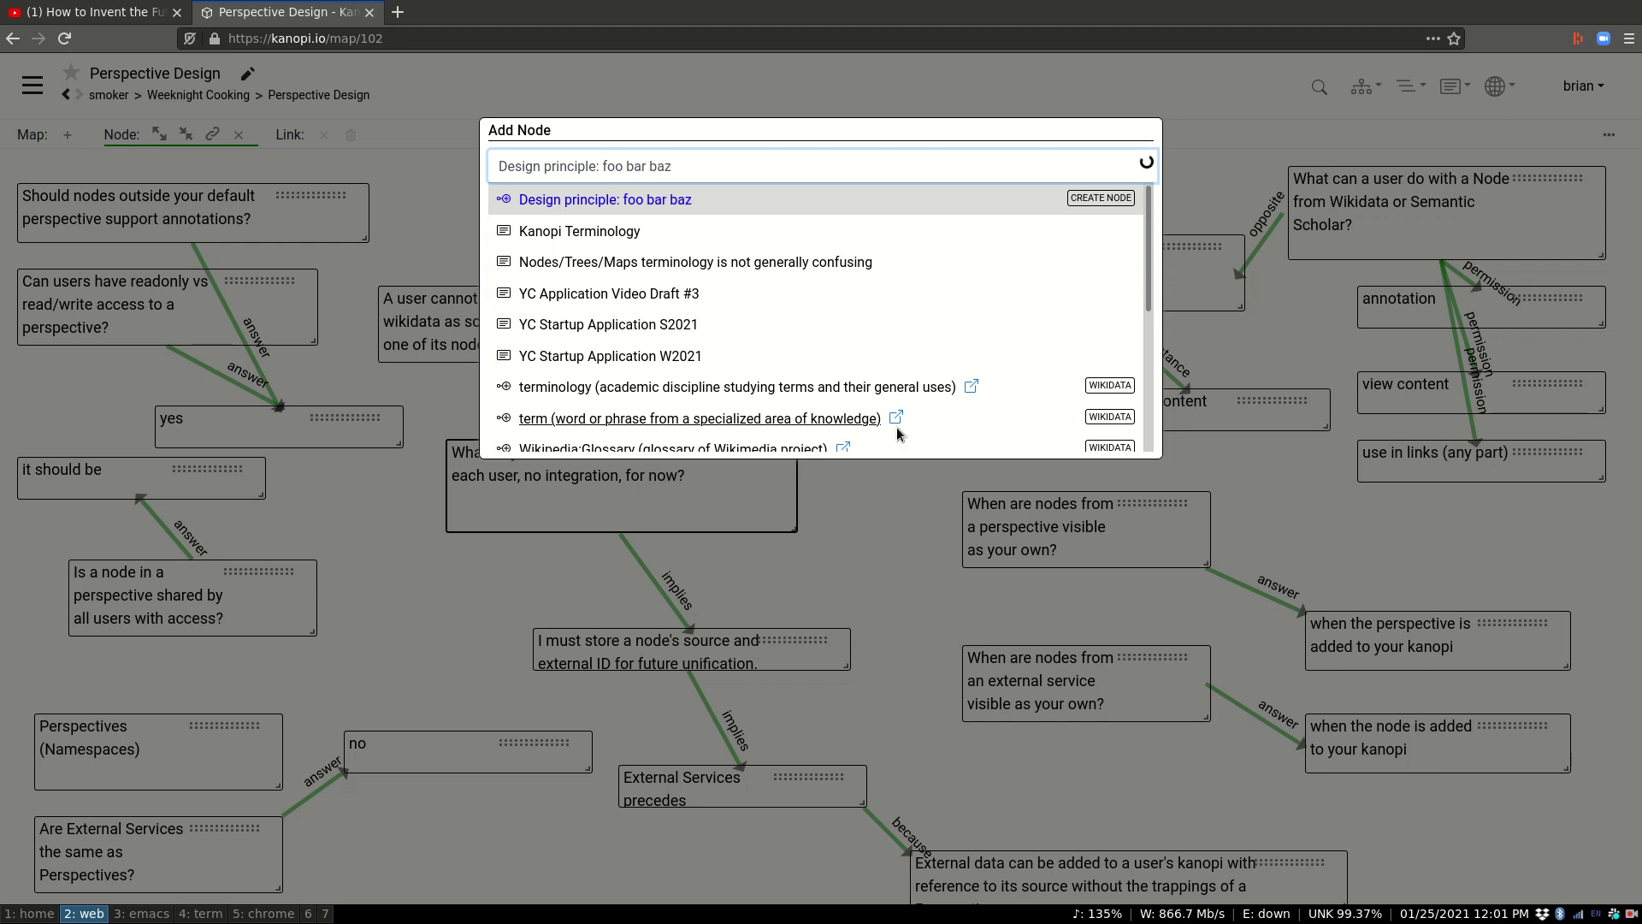
key("Return")
- Link "Design principle: foo bar baz" to "A user cannot add all of wikidata as soon as they use one of its nodes." with the type "solves"
left_click_drag(976, 425, 639, 354)
type("solves")
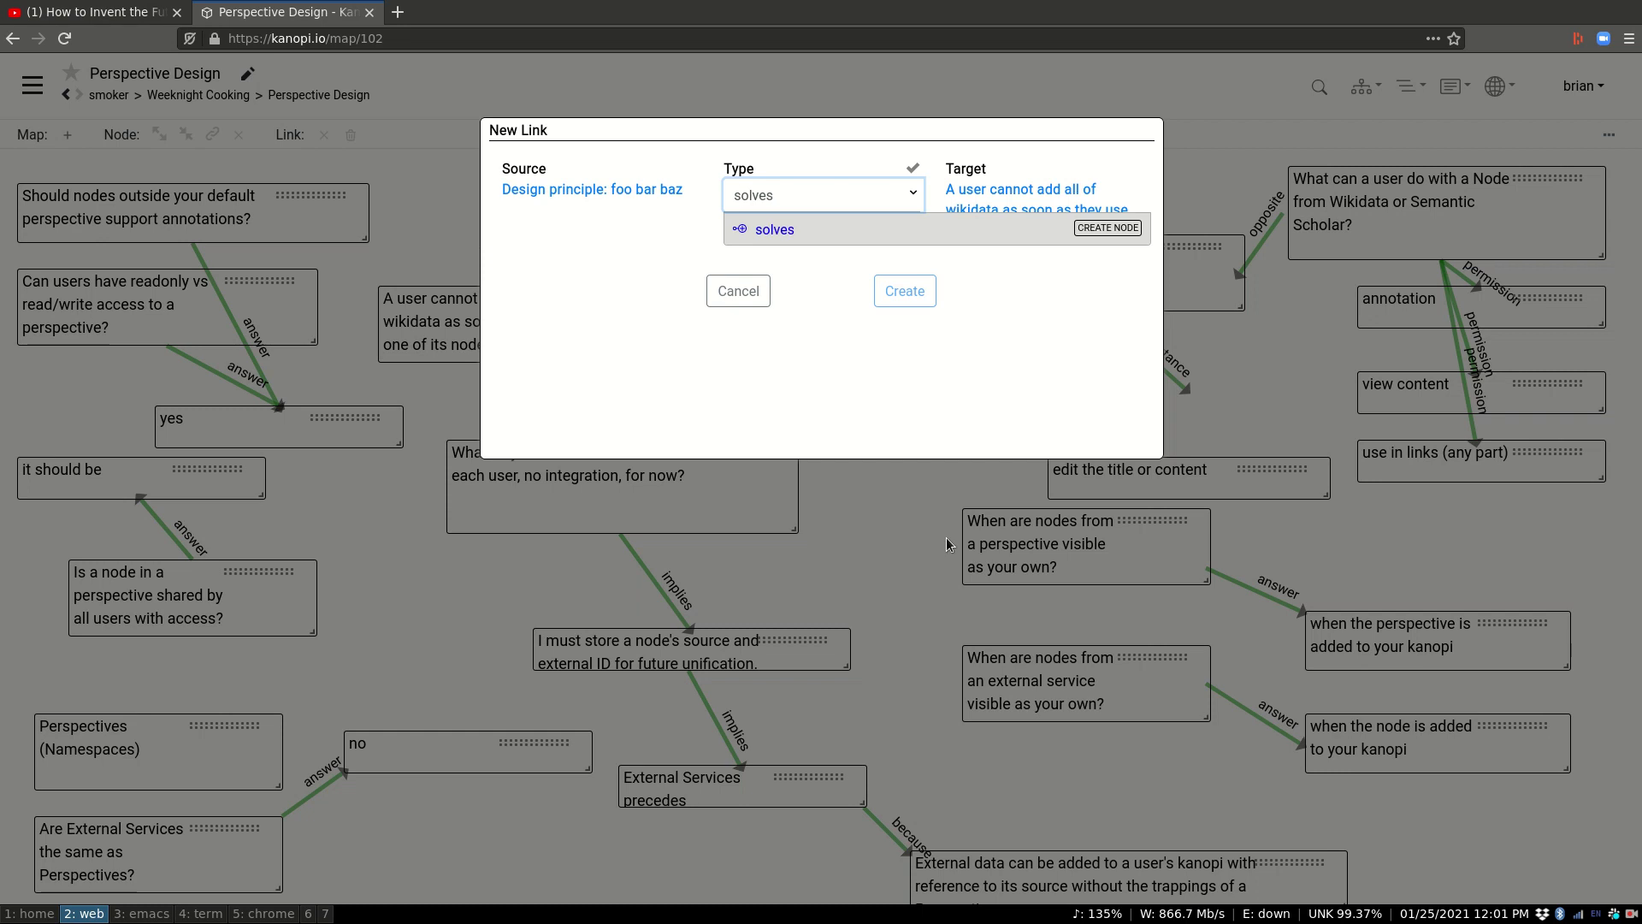
key("Return")
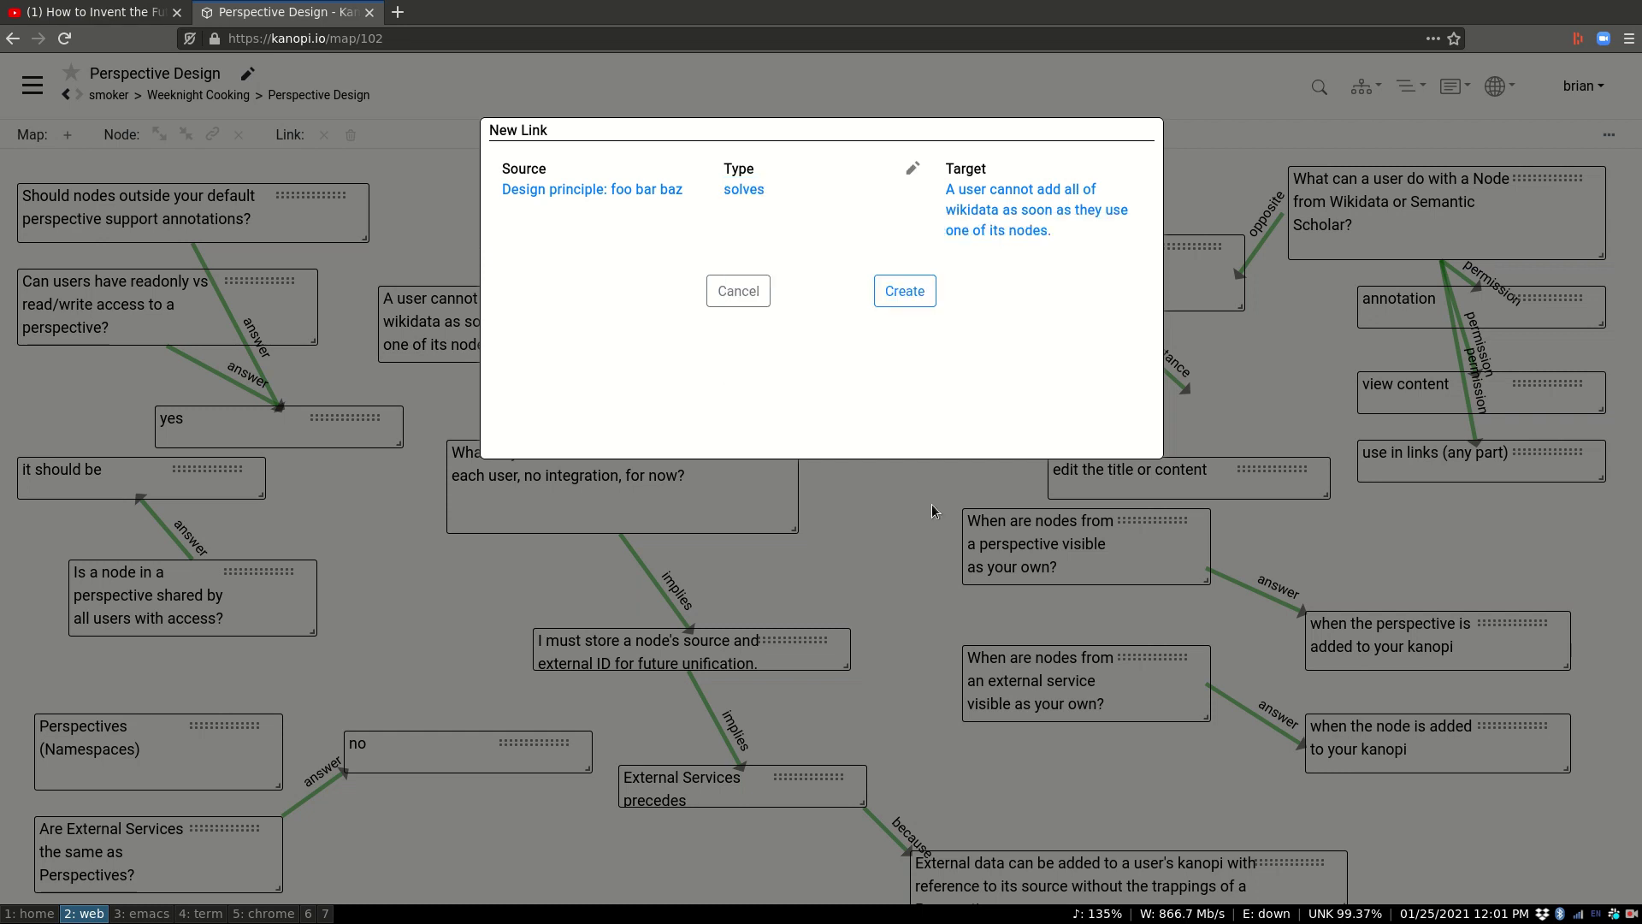
left_click(907, 292)
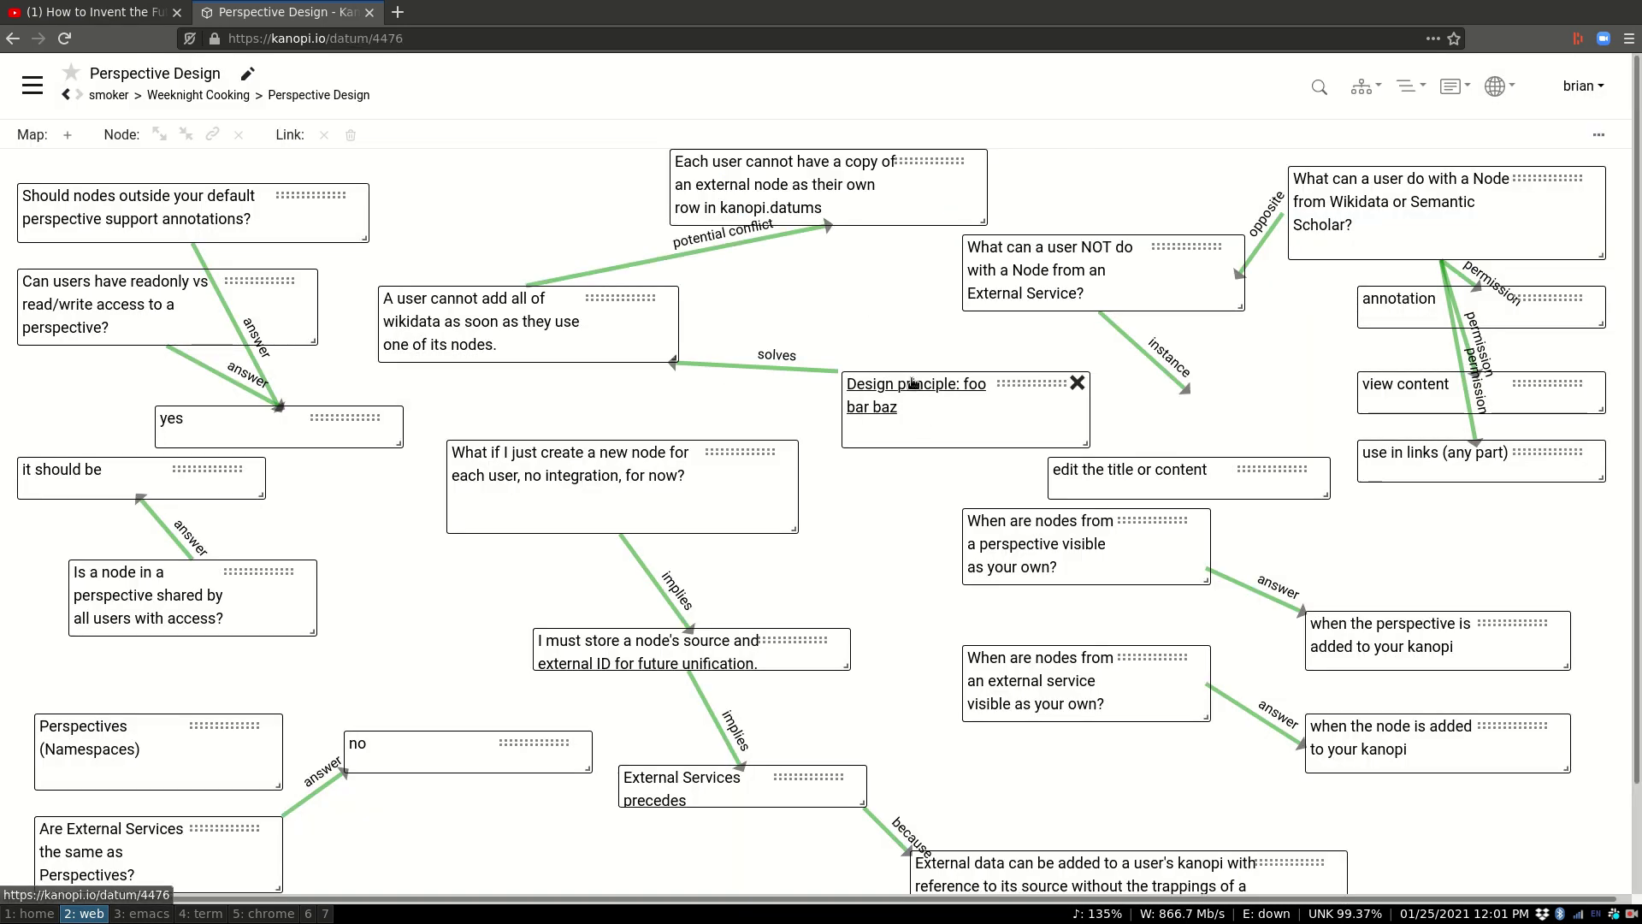
- Write "Explain the magic of this design principle." in the text document of "Design principle: foo bar baz", and return to the "Perspective Design" map
left_click(869, 386)
type("xplain the magic of this design principle.")
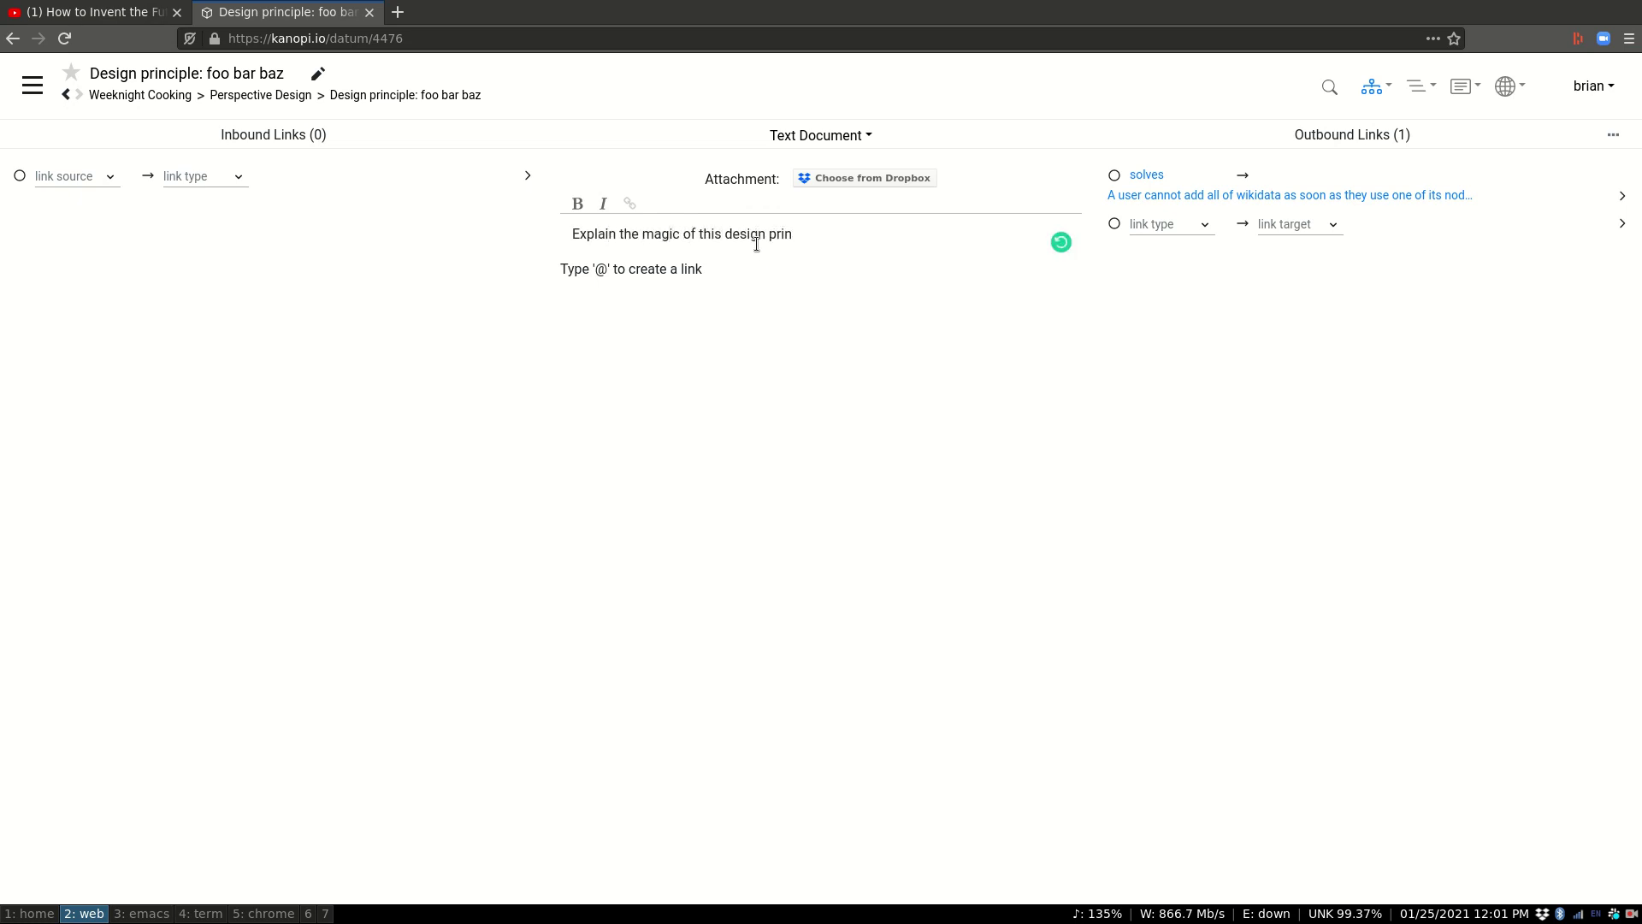
left_click(1376, 85)
left_click(1335, 233)
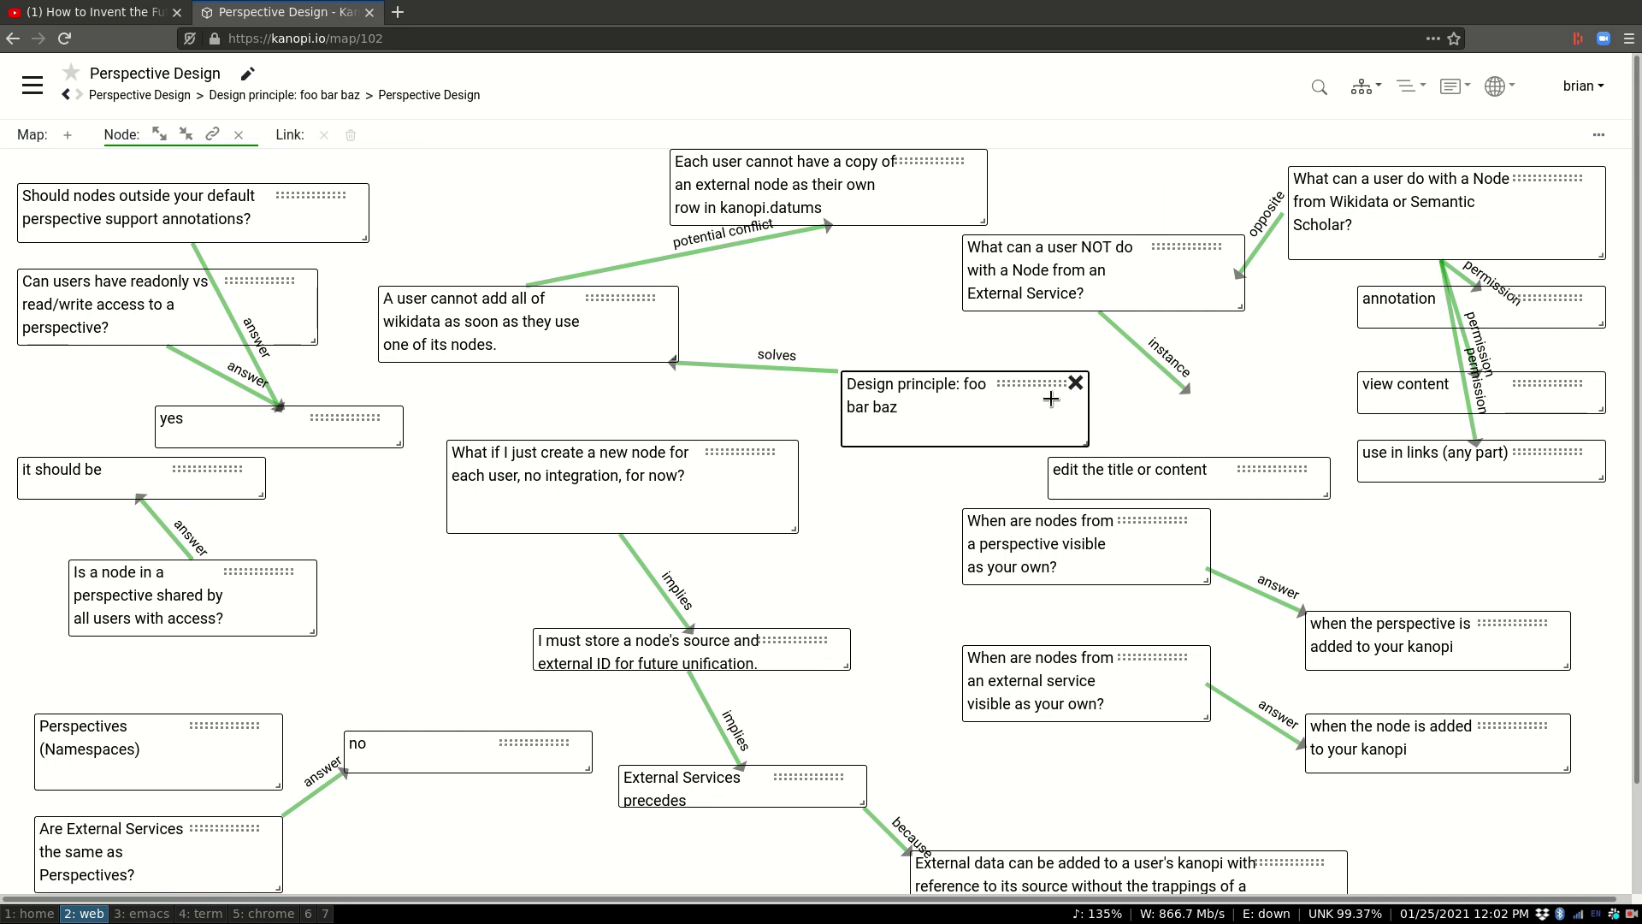
- Move the "Design principle: foo bar baz" node closer to the wikidata node it solves, and select "What if I just create a new node for each user"
left_click_drag(1037, 388, 986, 371)
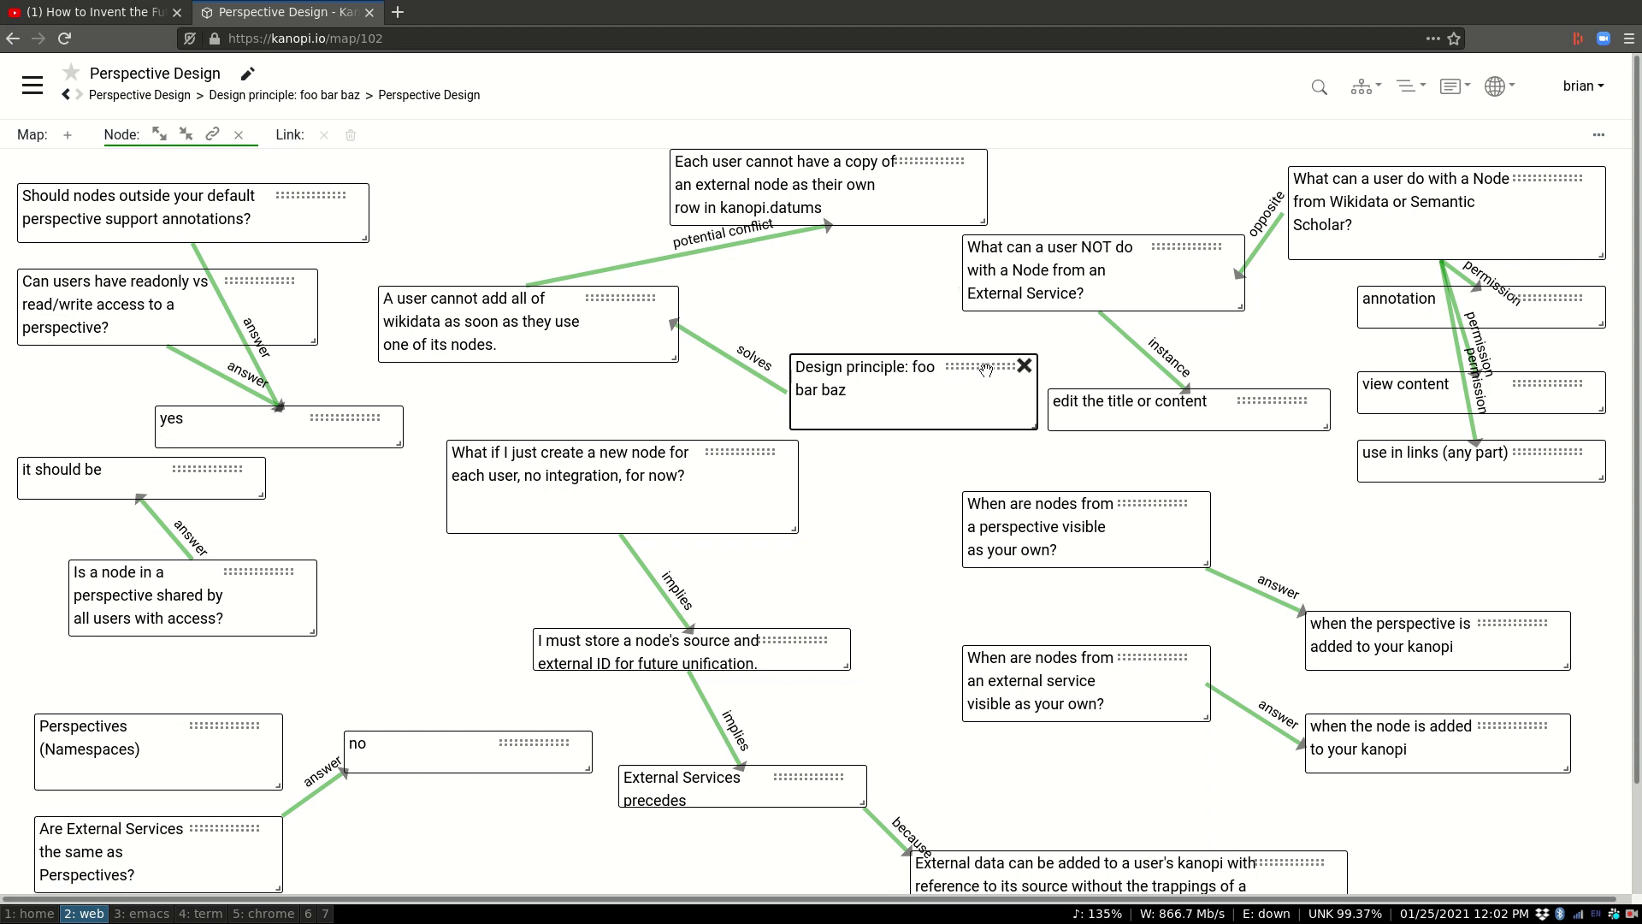
left_click_drag(988, 366, 973, 349)
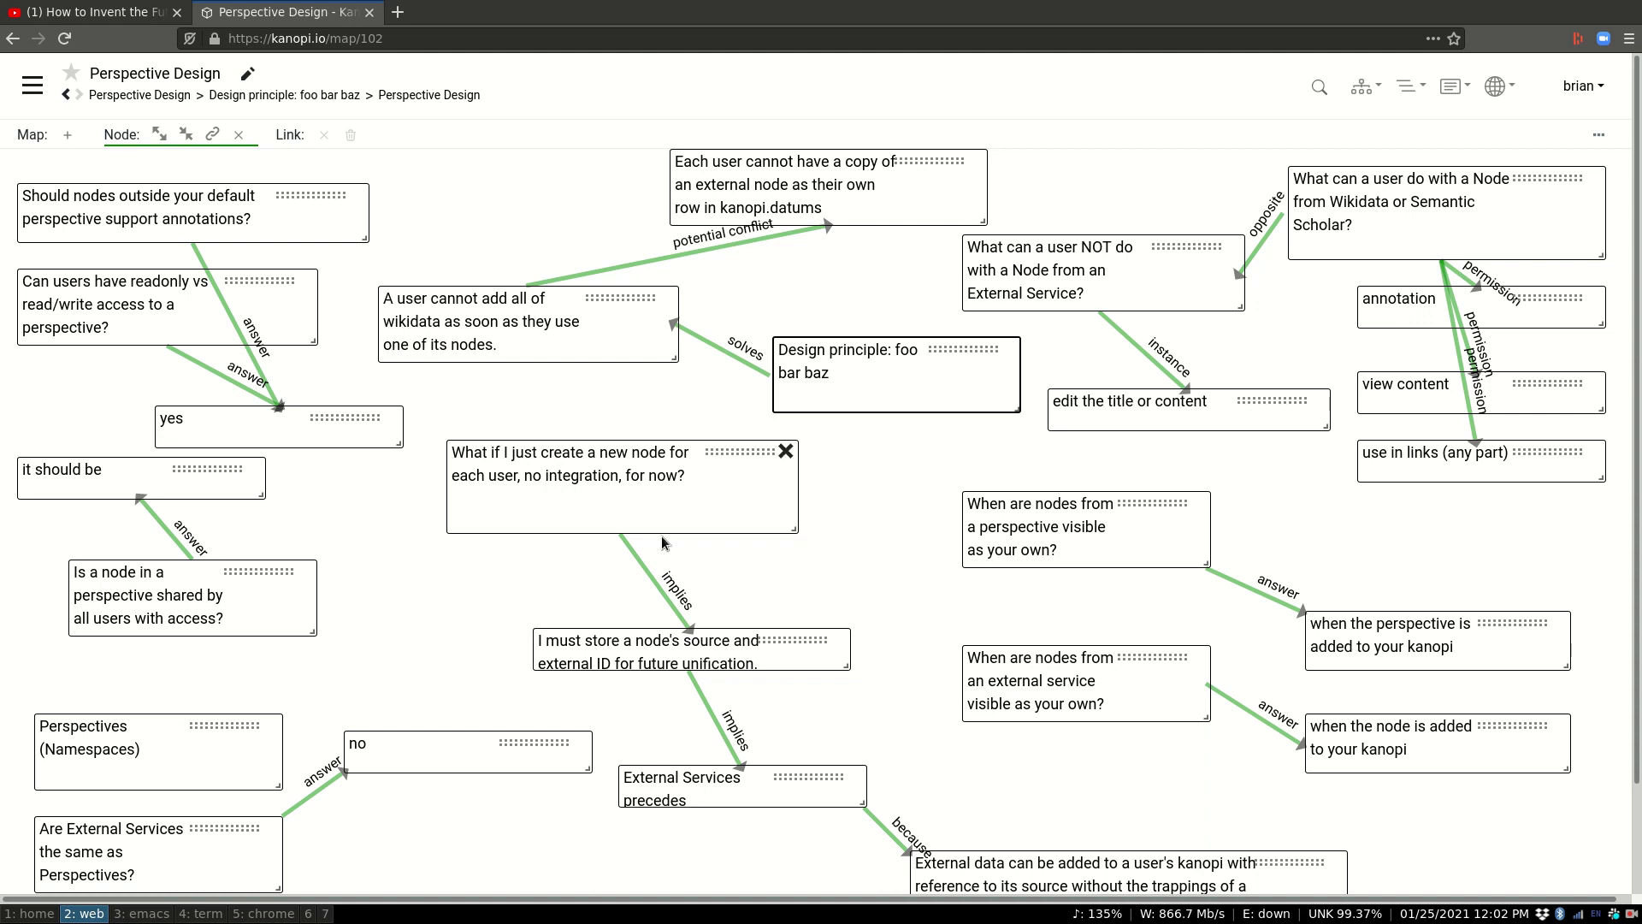
left_click(728, 504)
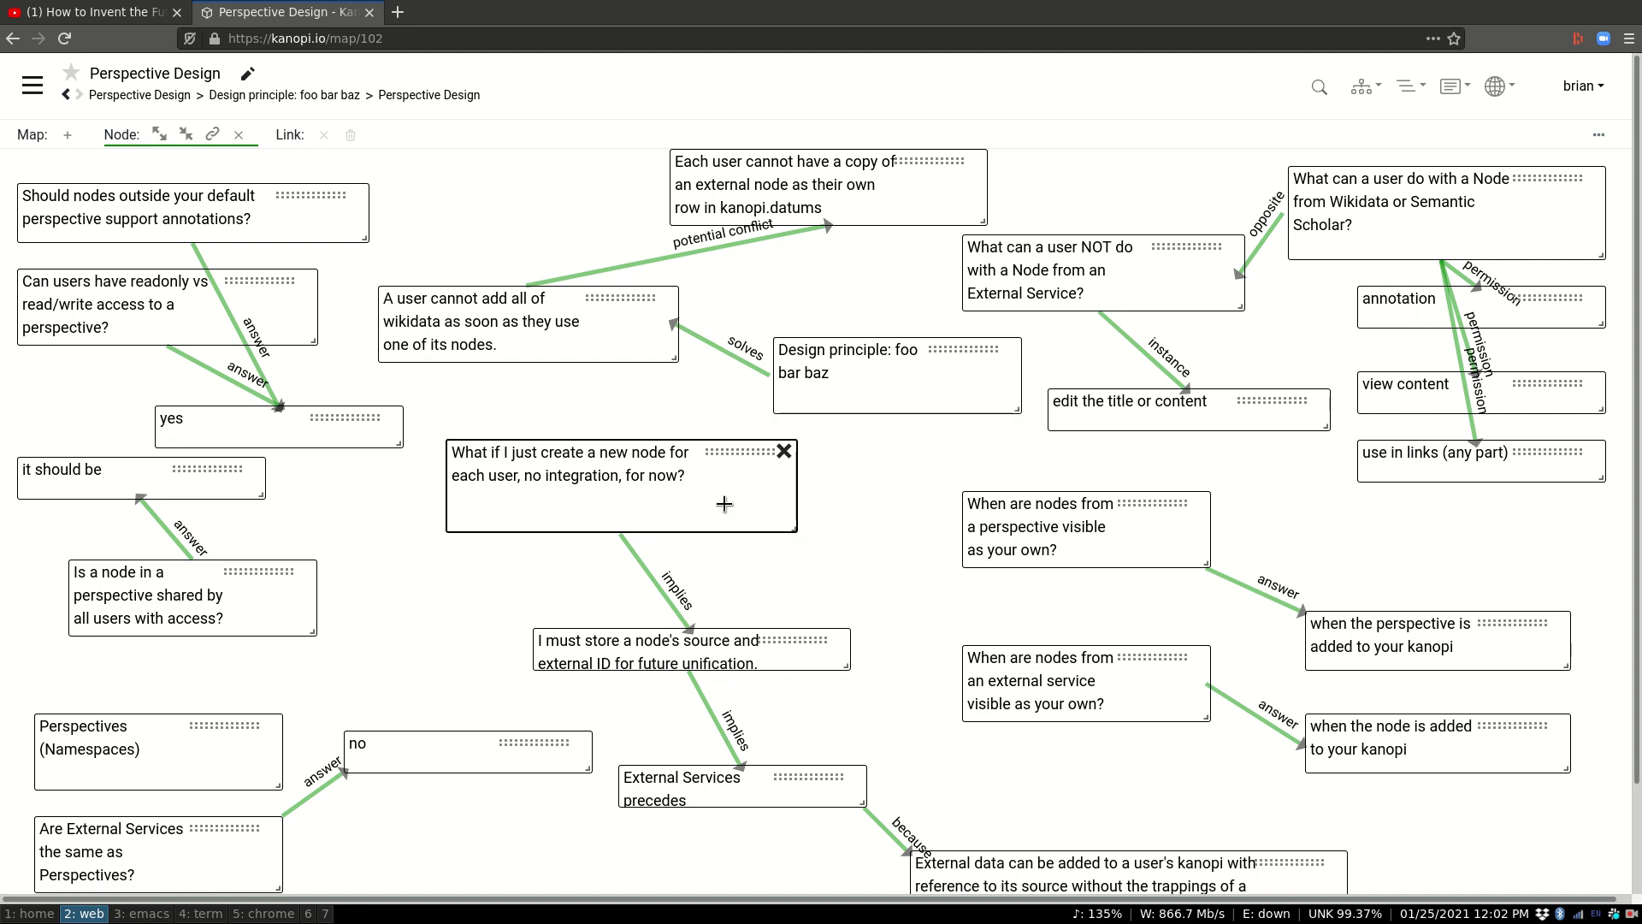
- Return to the Home list, open the "Kanopi Browser Extension" map and examine its "Milestones" and "Backend CORS must be updated to allow extension URIs" nodes
left_click(34, 83)
left_click(128, 138)
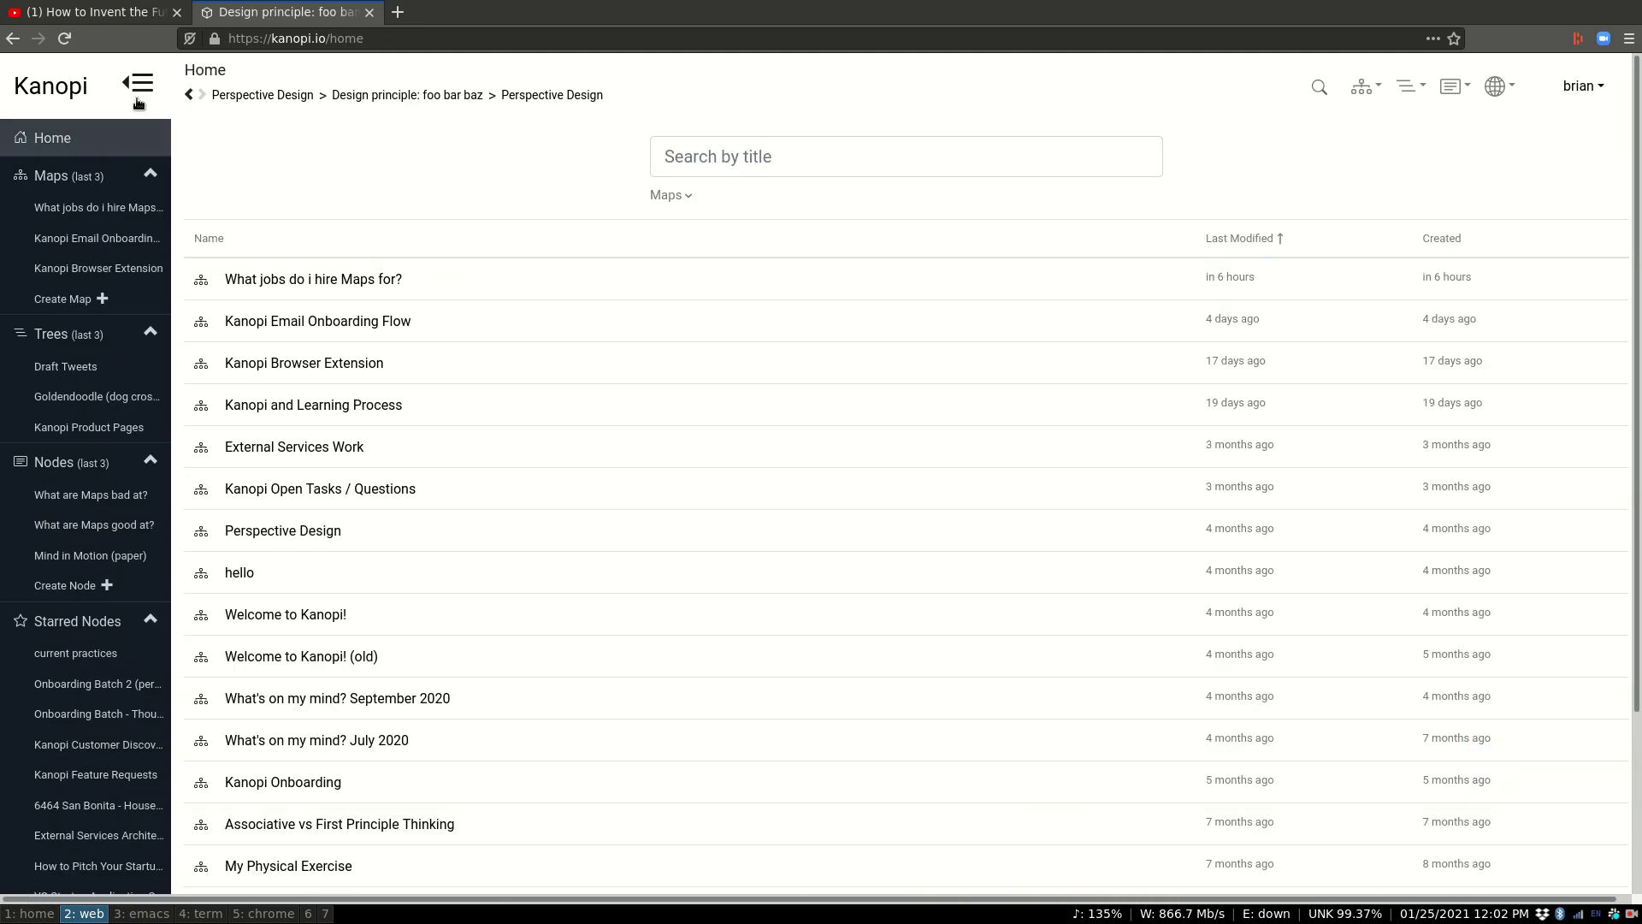
left_click(141, 94)
left_click(137, 364)
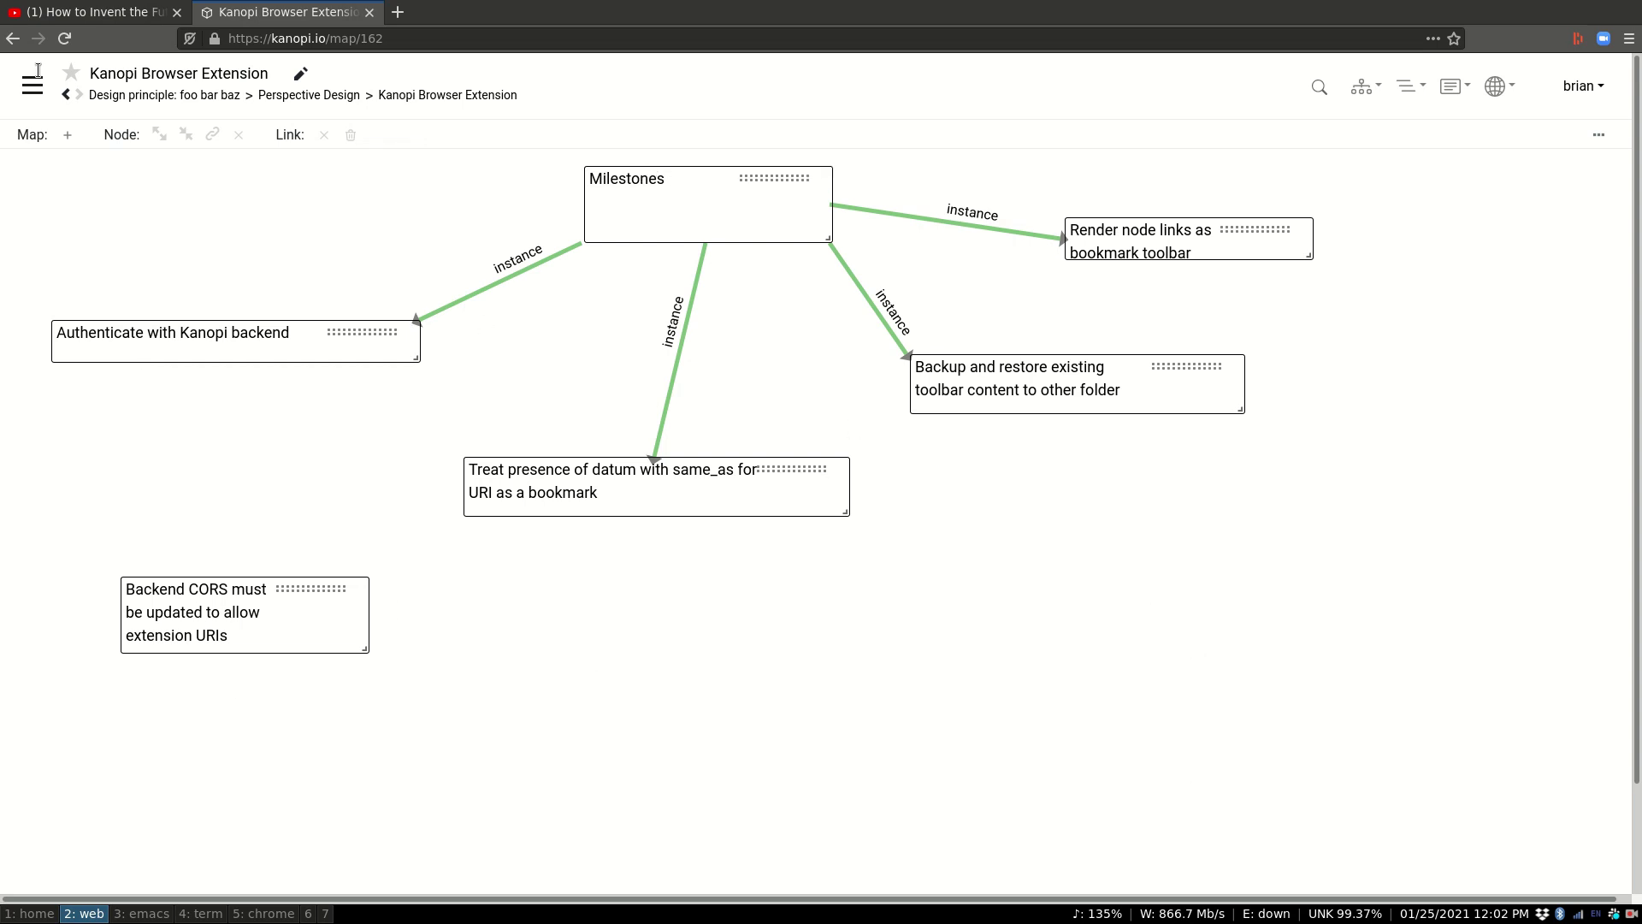
left_click(720, 221)
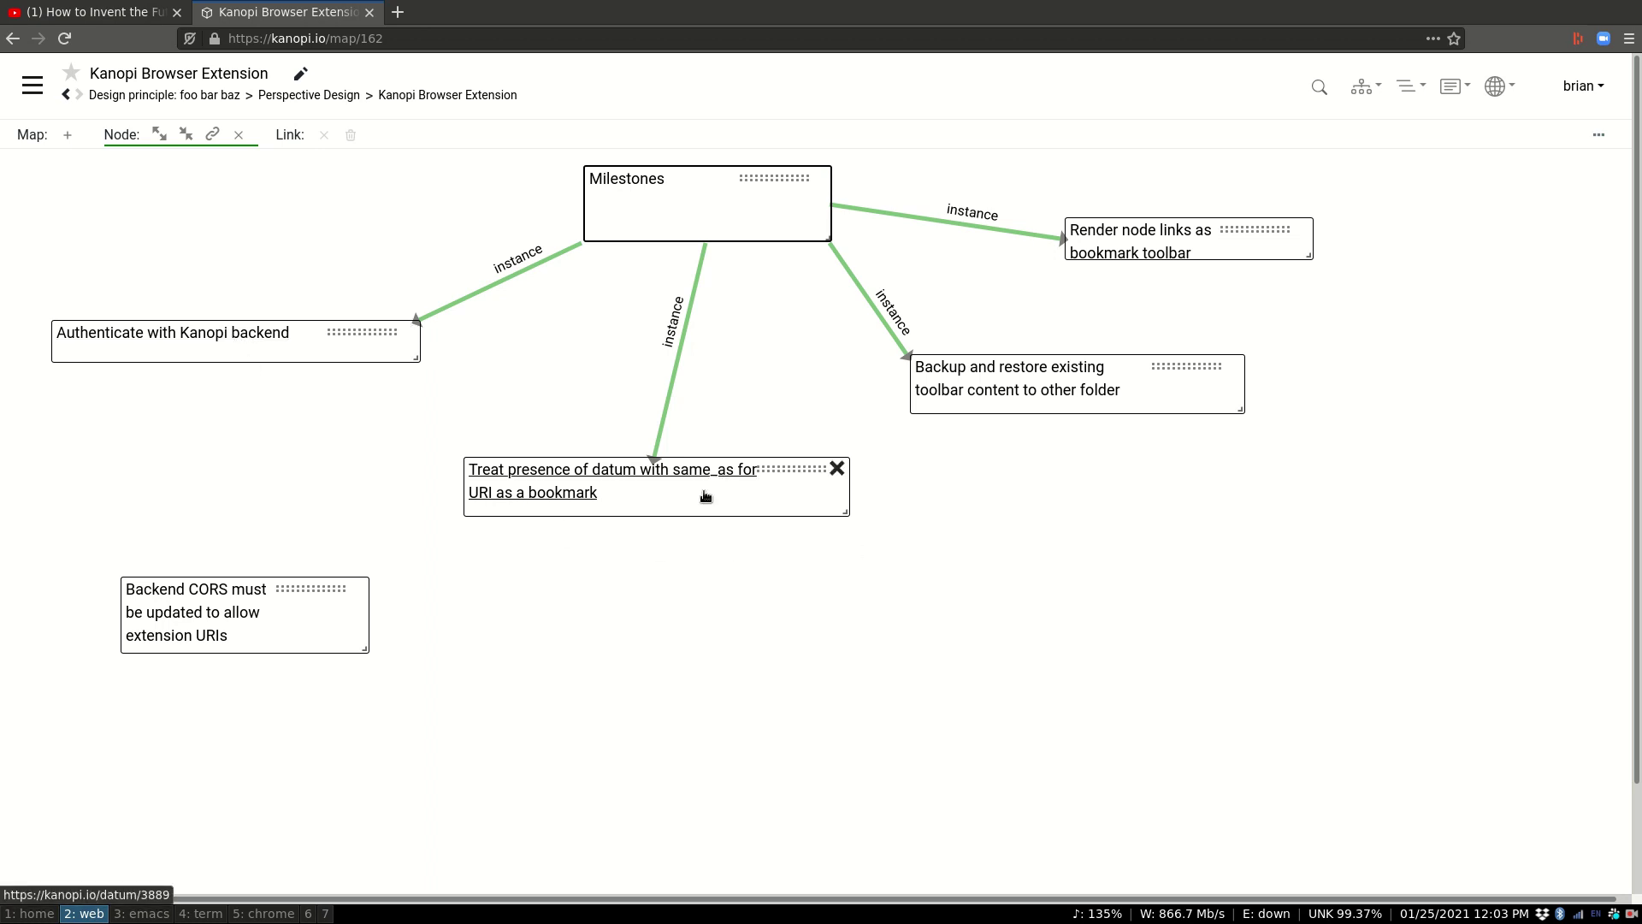
left_click(320, 626)
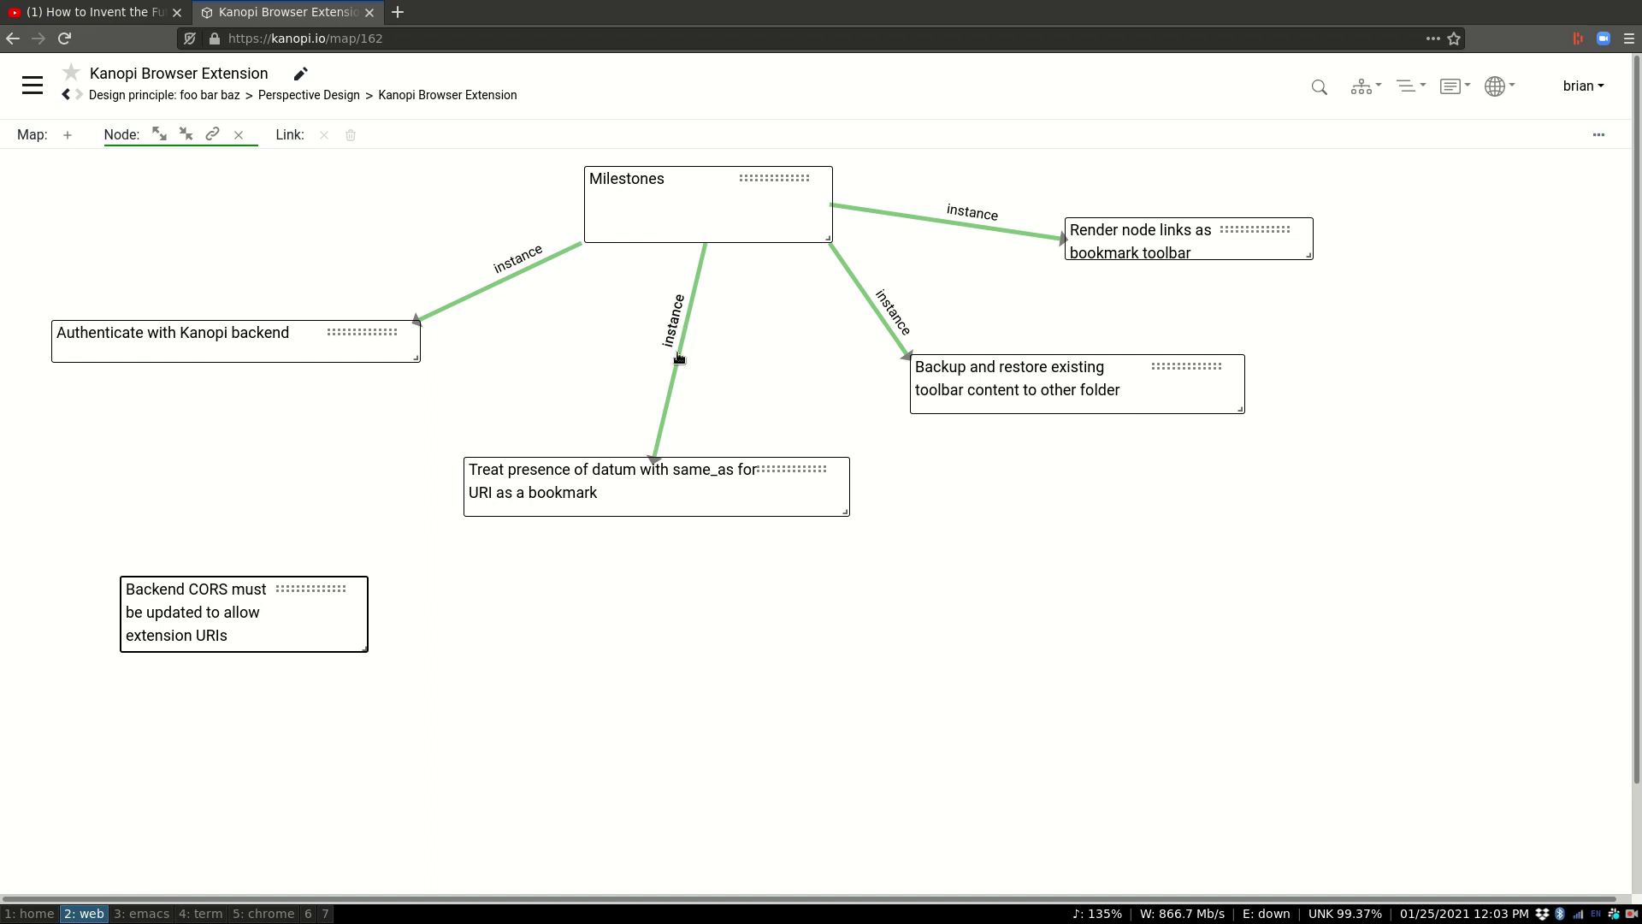